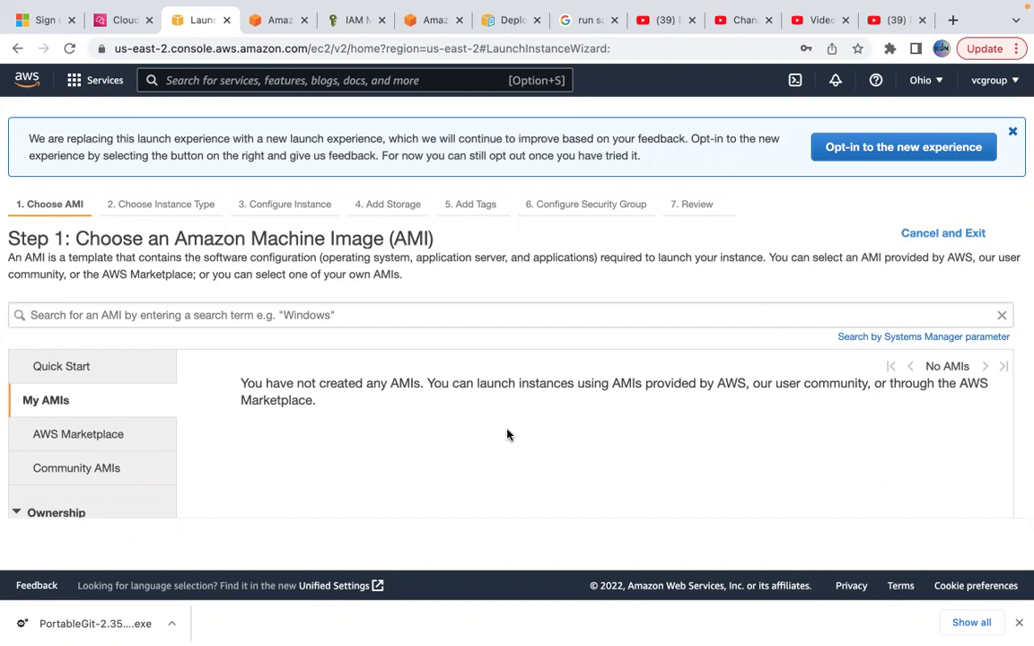
Dismiss the new launch experience notice and show the Quick Start AMIs in the launch wizard.
{"action": "left_click", "coordinate": [1011, 133]}
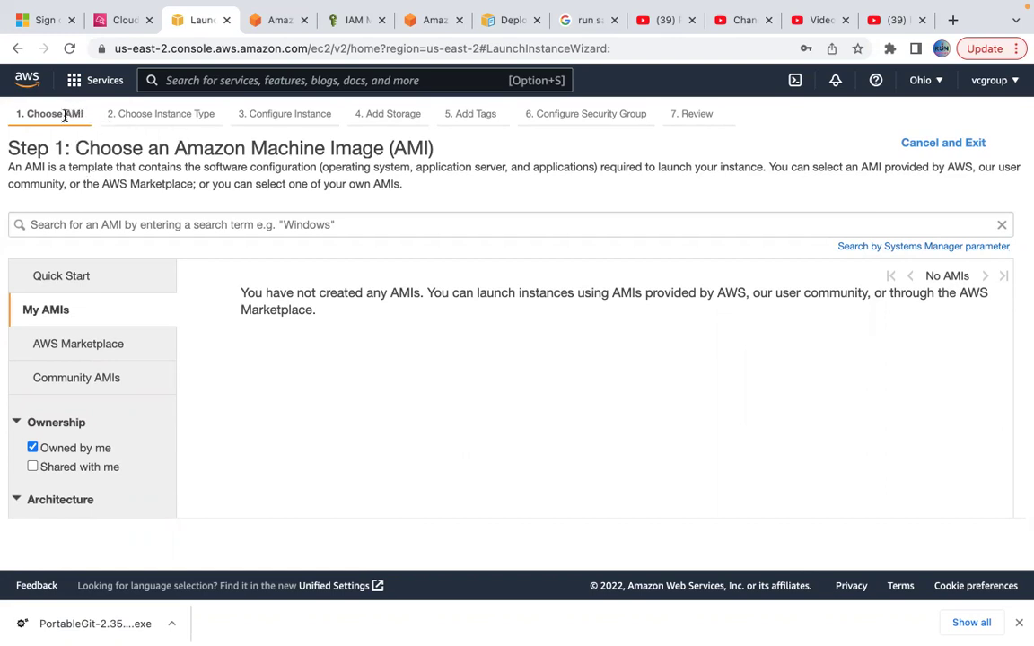
{"action": "left_click", "coordinate": [104, 344]}
{"action": "left_click", "coordinate": [86, 285]}
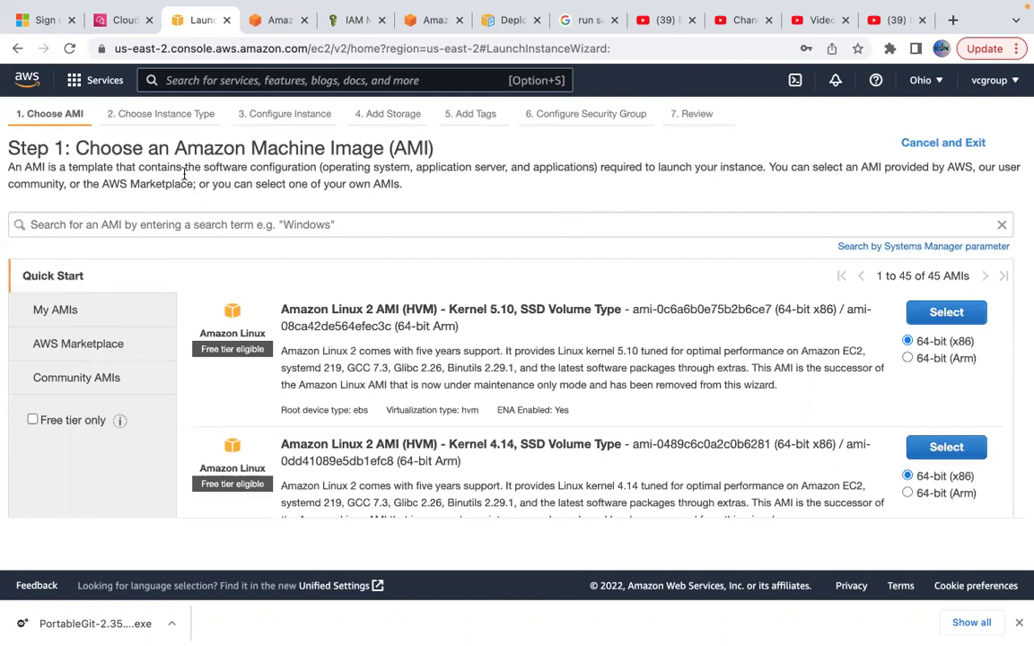
Search the services for ec2, open the EC2 console and go to its AMIs page.
{"action": "left_click", "coordinate": [241, 82]}
{"action": "type", "text": "ec"}
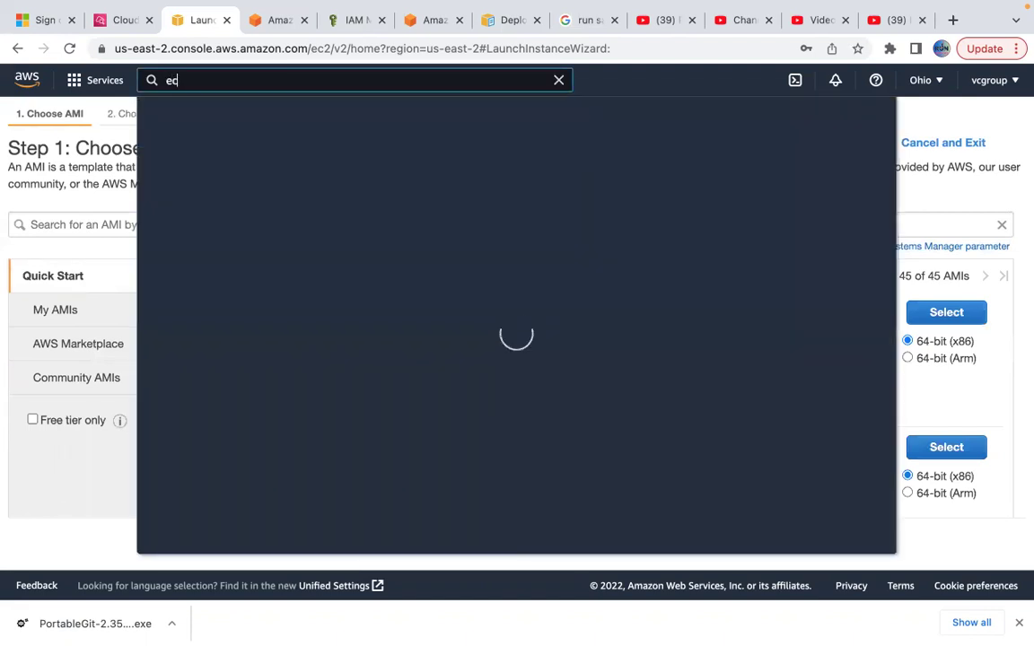
{"action": "type", "text": "2"}
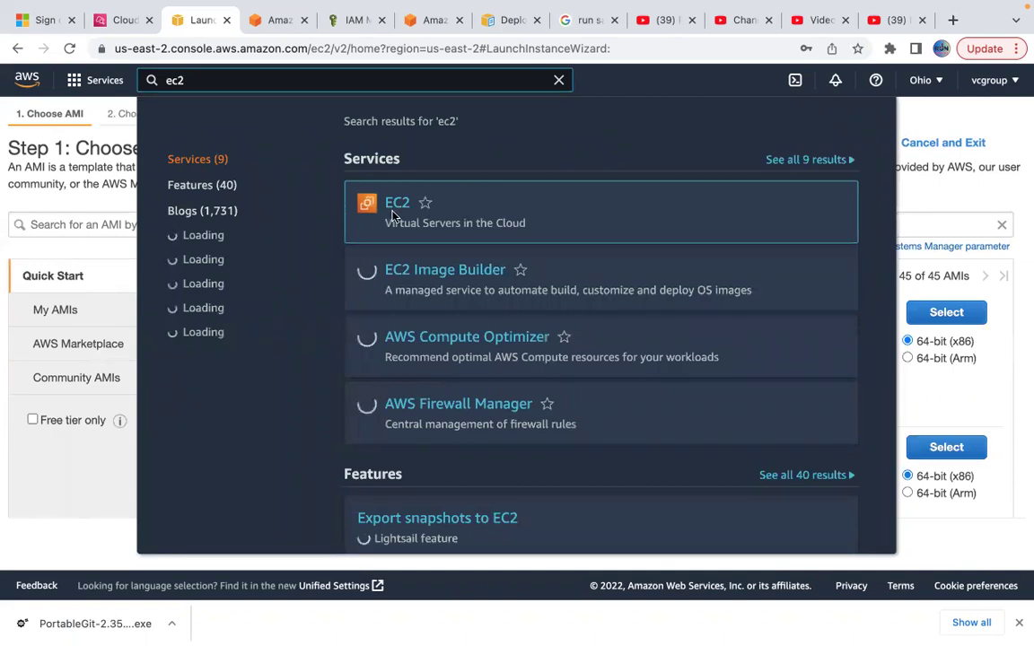
{"action": "left_click", "coordinate": [401, 209]}
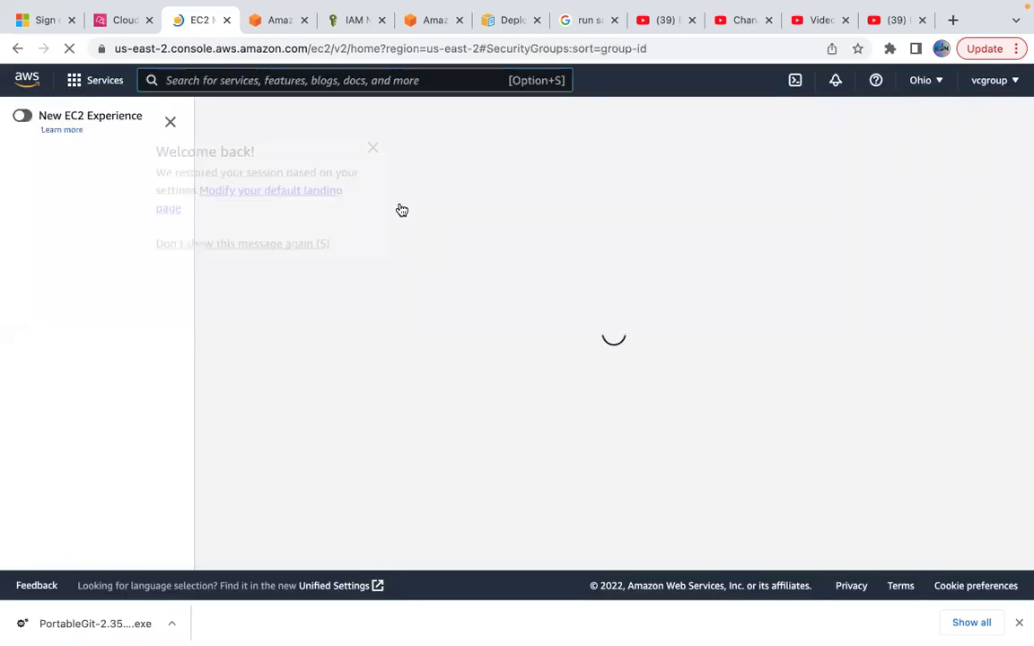
{"action": "left_click", "coordinate": [374, 149]}
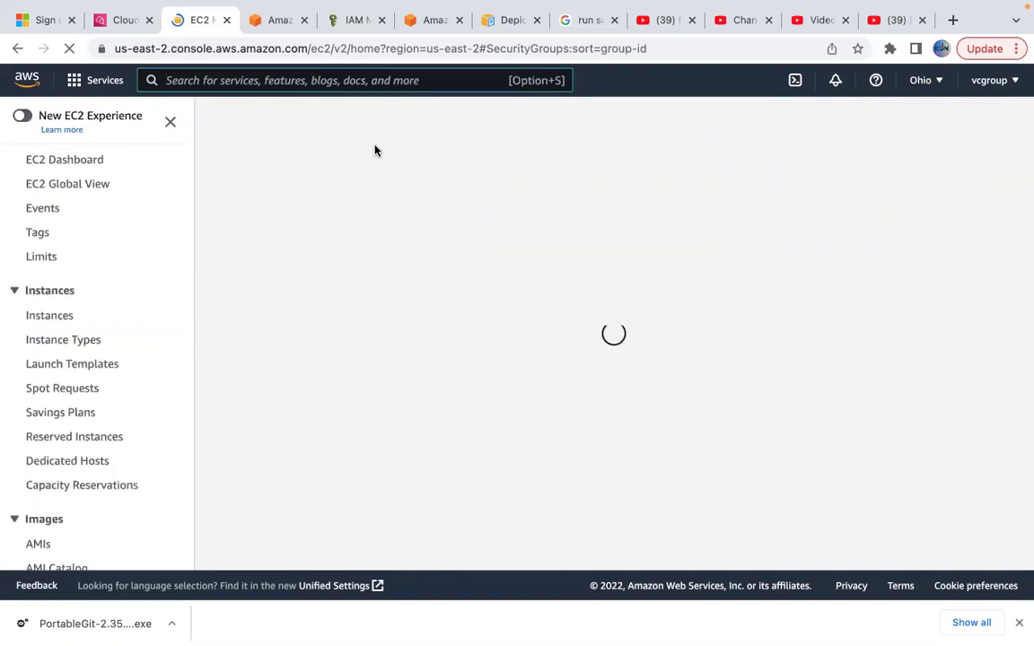
{"action": "scroll", "coordinate": [81, 444], "scroll_direction": "down", "scroll_amount": 2}
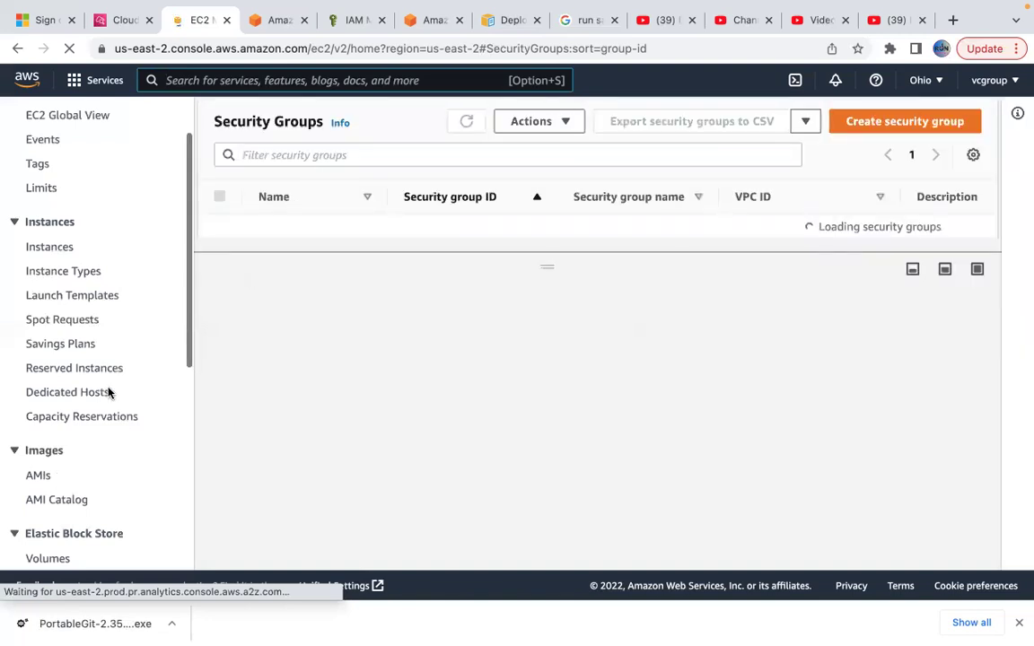
{"action": "left_click", "coordinate": [38, 477]}
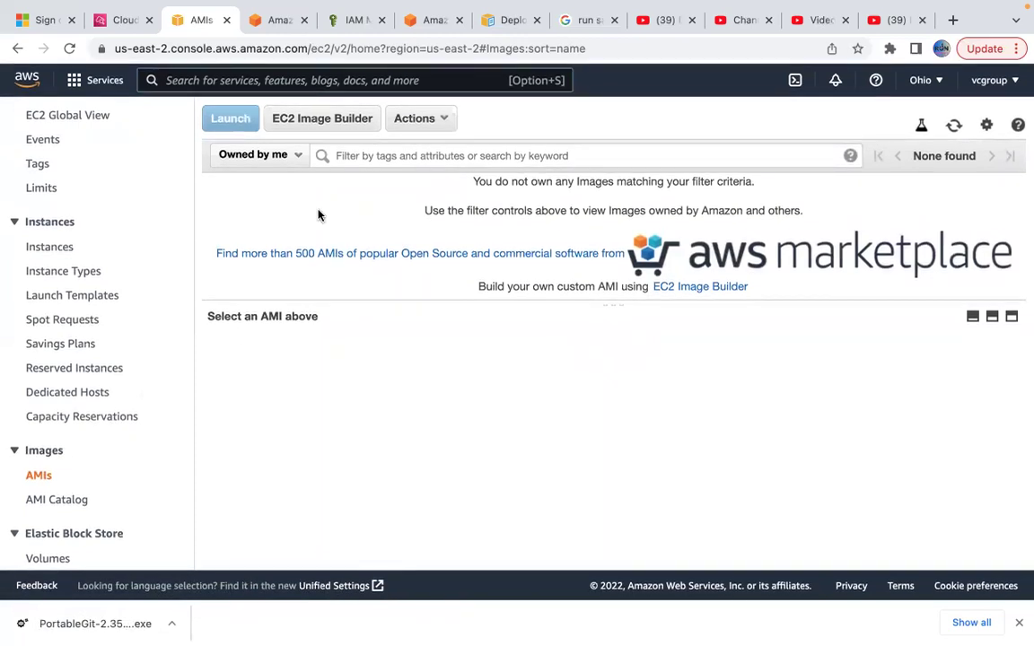
Examine the AMI list under the Public images, Private images and Owned by me filters, and browse the public AMIs.
{"action": "left_click", "coordinate": [300, 157]}
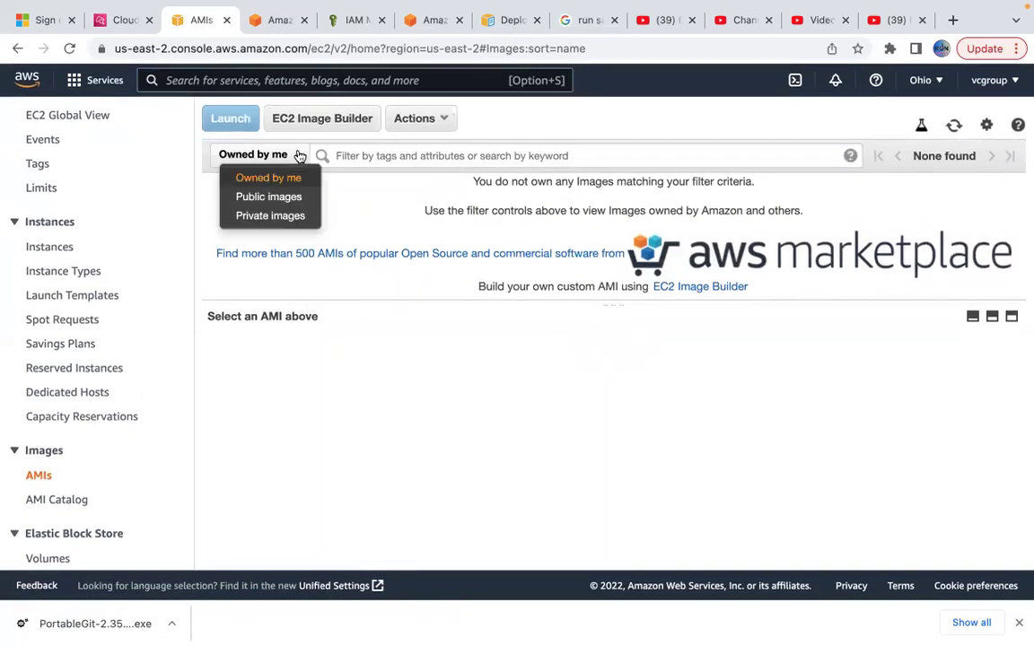
{"action": "left_click", "coordinate": [288, 196]}
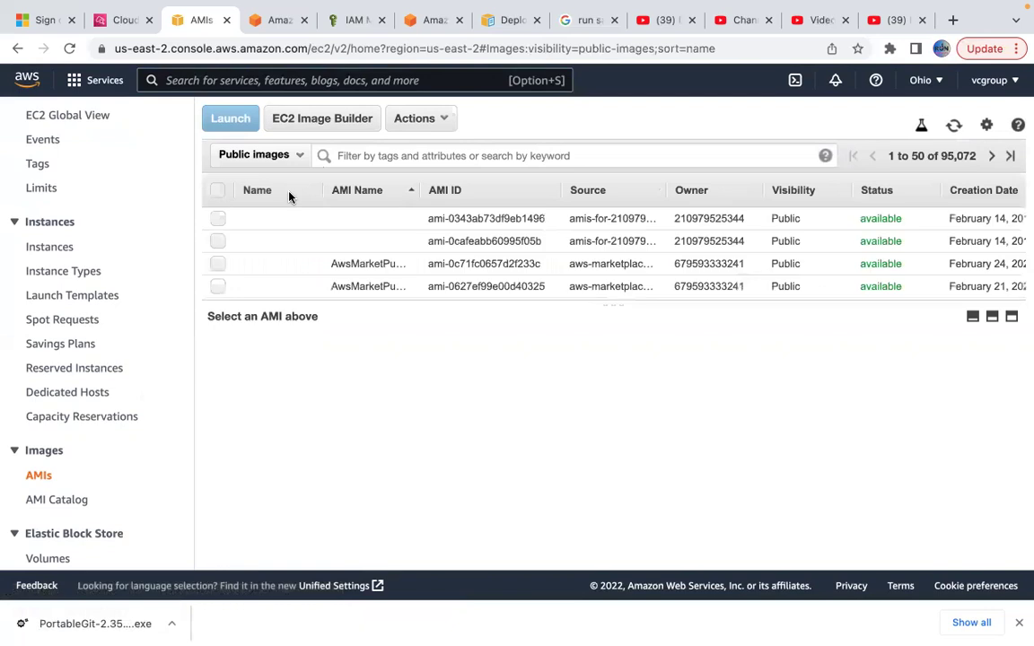
{"action": "left_click", "coordinate": [300, 156]}
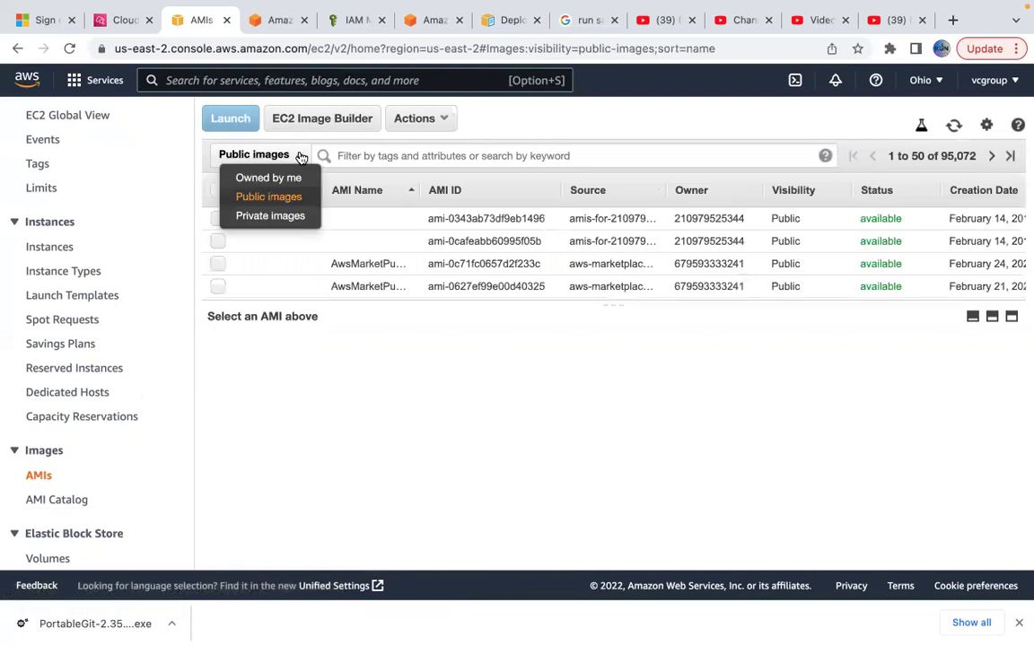
{"action": "left_click", "coordinate": [284, 217]}
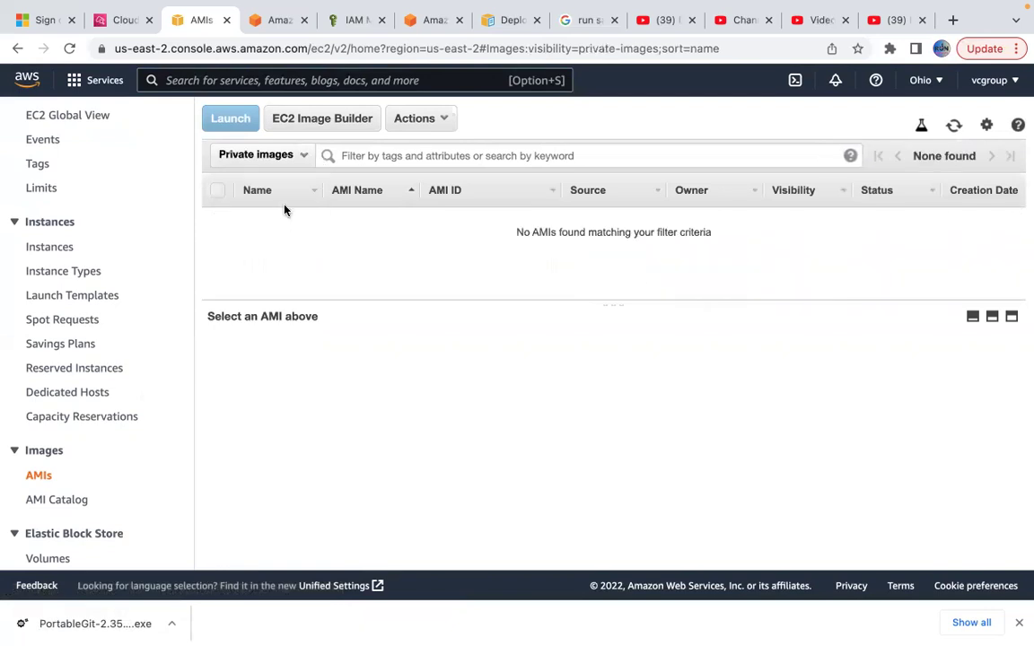
{"action": "left_click", "coordinate": [301, 158]}
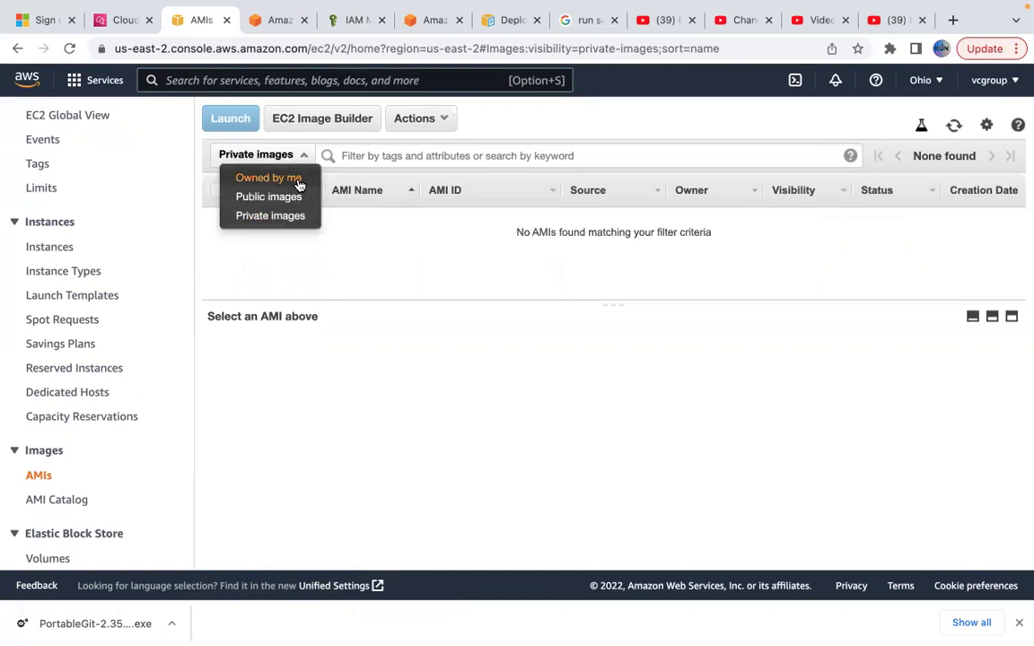
{"action": "left_click", "coordinate": [299, 180]}
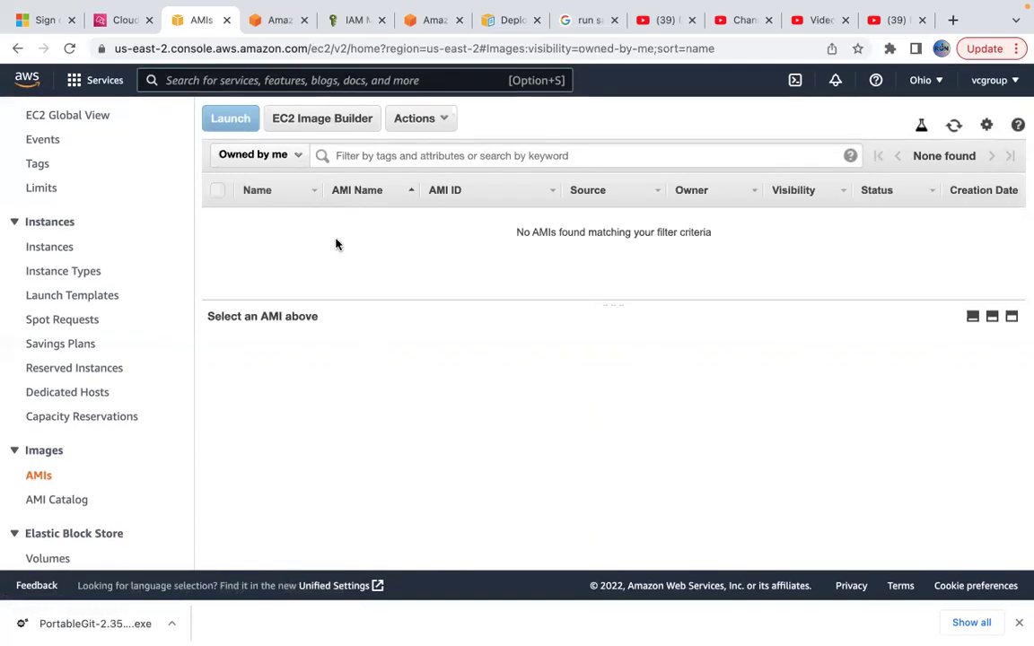
{"action": "left_click", "coordinate": [296, 165]}
{"action": "left_click", "coordinate": [290, 199]}
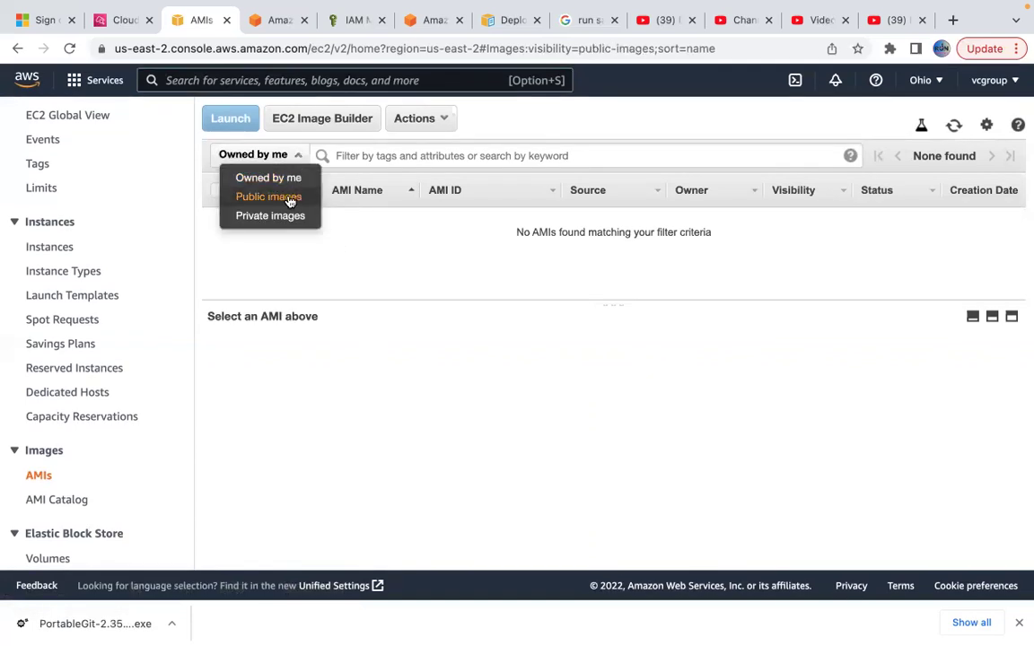
{"action": "scroll", "coordinate": [380, 267], "scroll_direction": "down", "scroll_amount": 15}
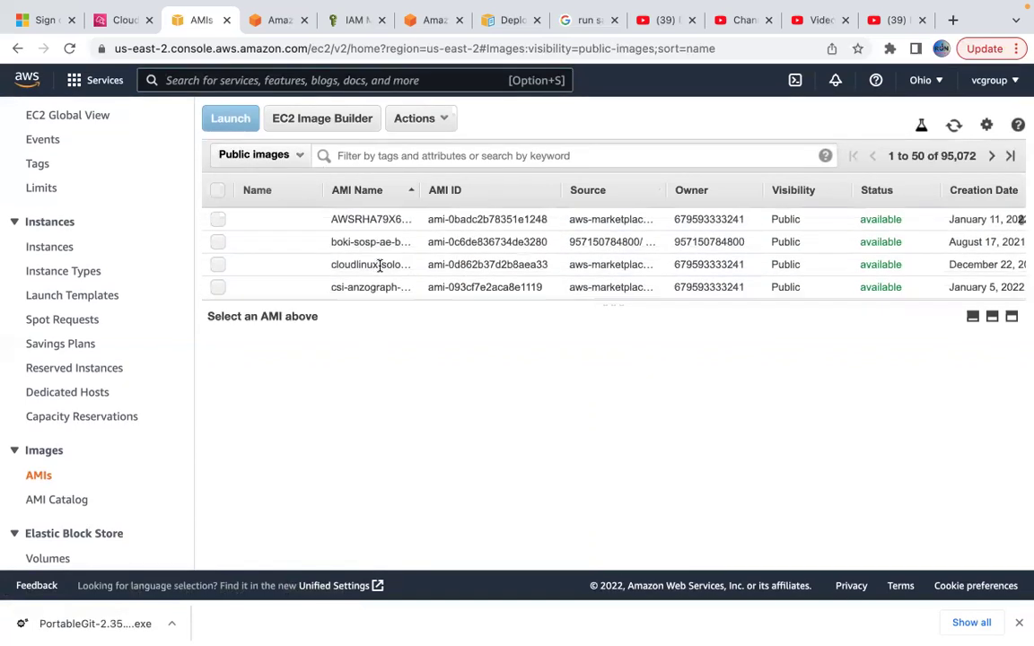
{"action": "scroll", "coordinate": [381, 269], "scroll_direction": "down", "scroll_amount": 10}
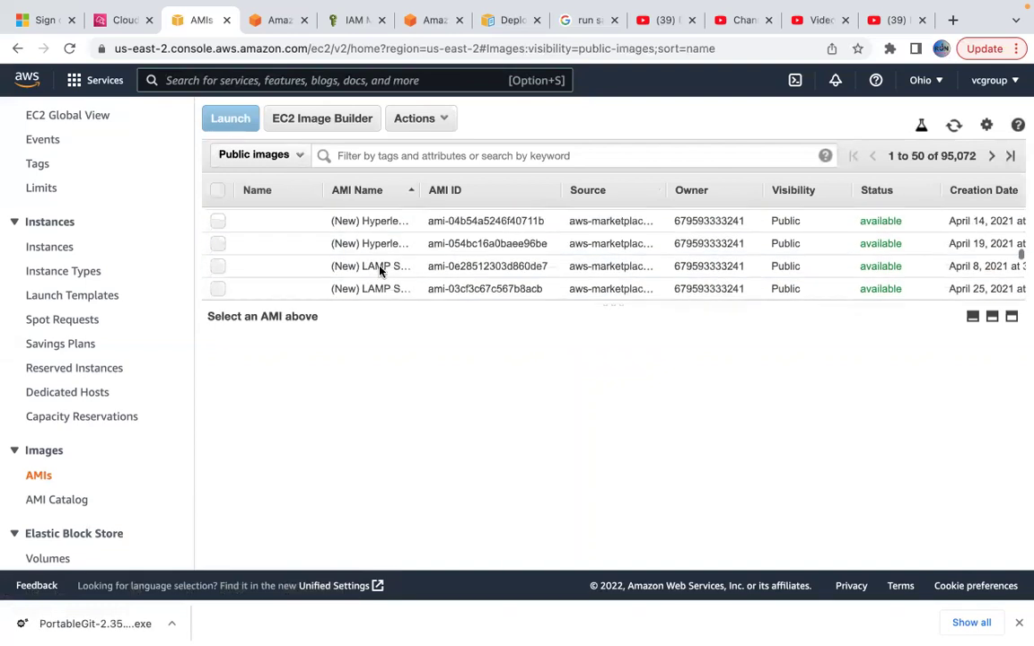
{"action": "left_click", "coordinate": [38, 475]}
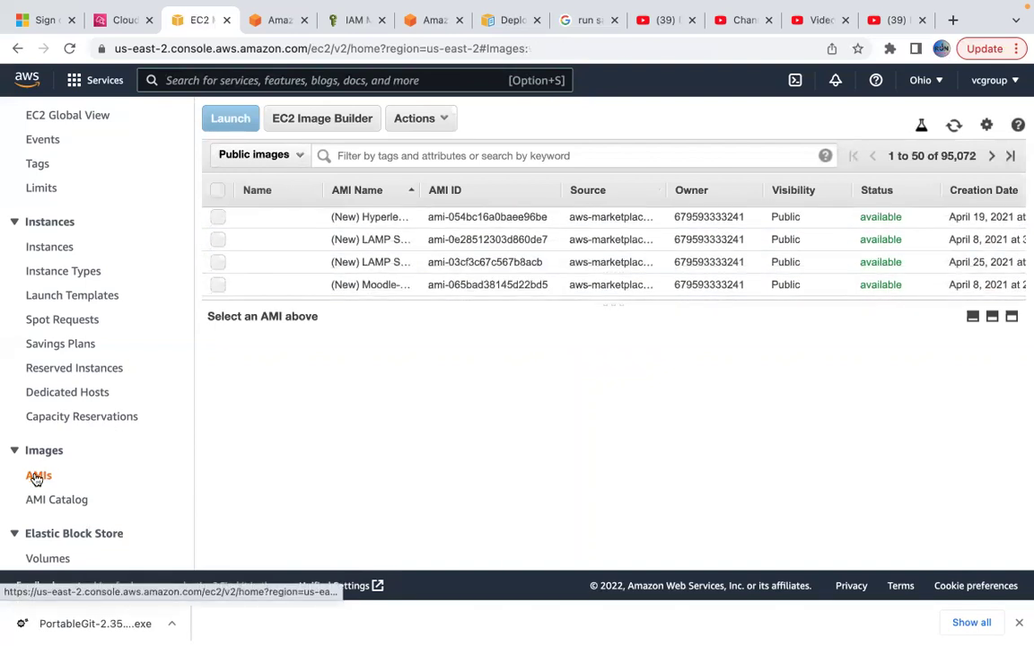
Start a new instance launch with Amazon Linux 2 AMI (HVM) Kernel 5.10, 64-bit (x86), and proceed to review with instance type t2.micro.
{"action": "left_click", "coordinate": [62, 247]}
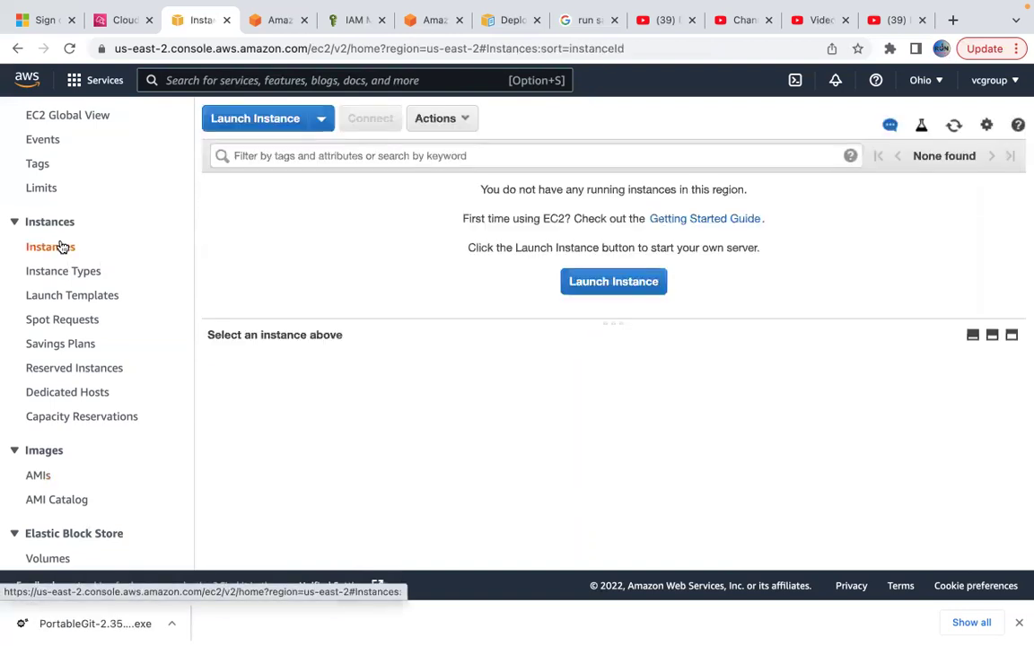
{"action": "left_click", "coordinate": [260, 119]}
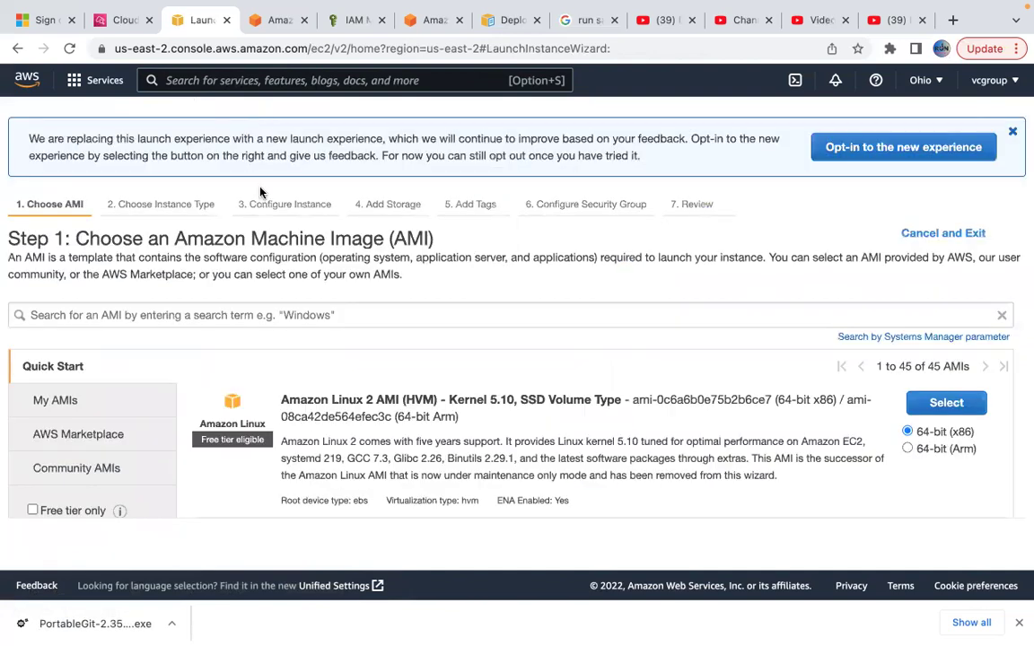
{"action": "left_click", "coordinate": [944, 403]}
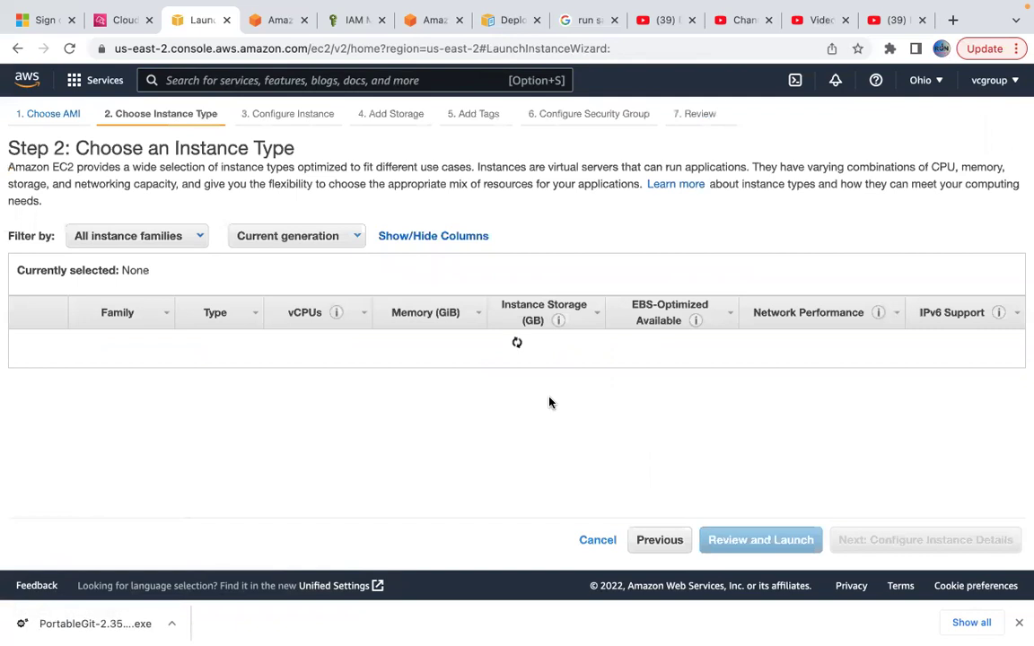
{"action": "mouse_move", "coordinate": [269, 407]}
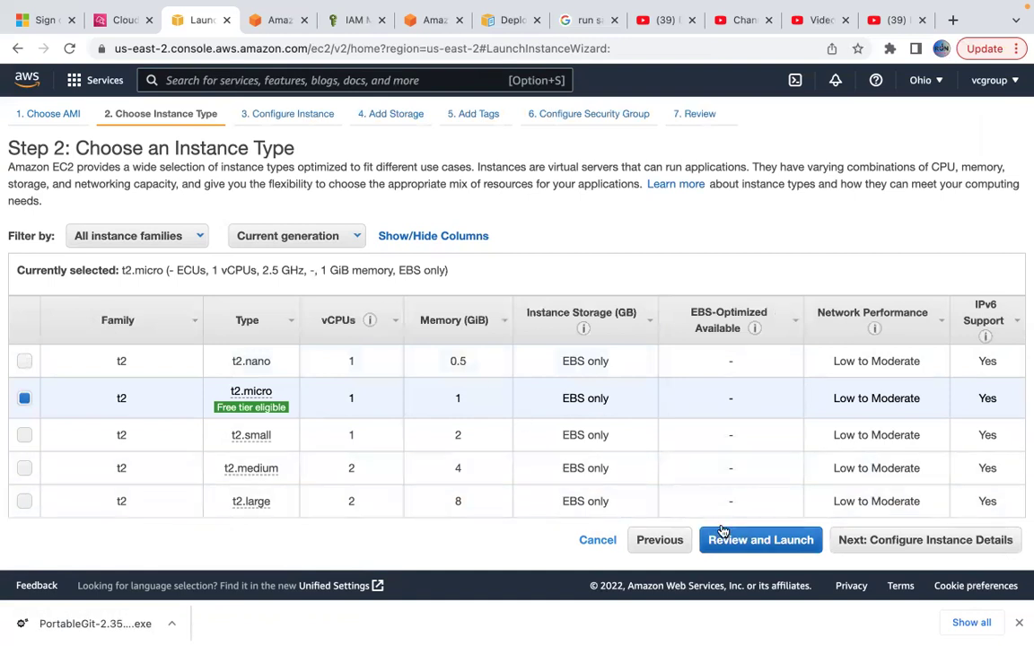
{"action": "left_click", "coordinate": [761, 541]}
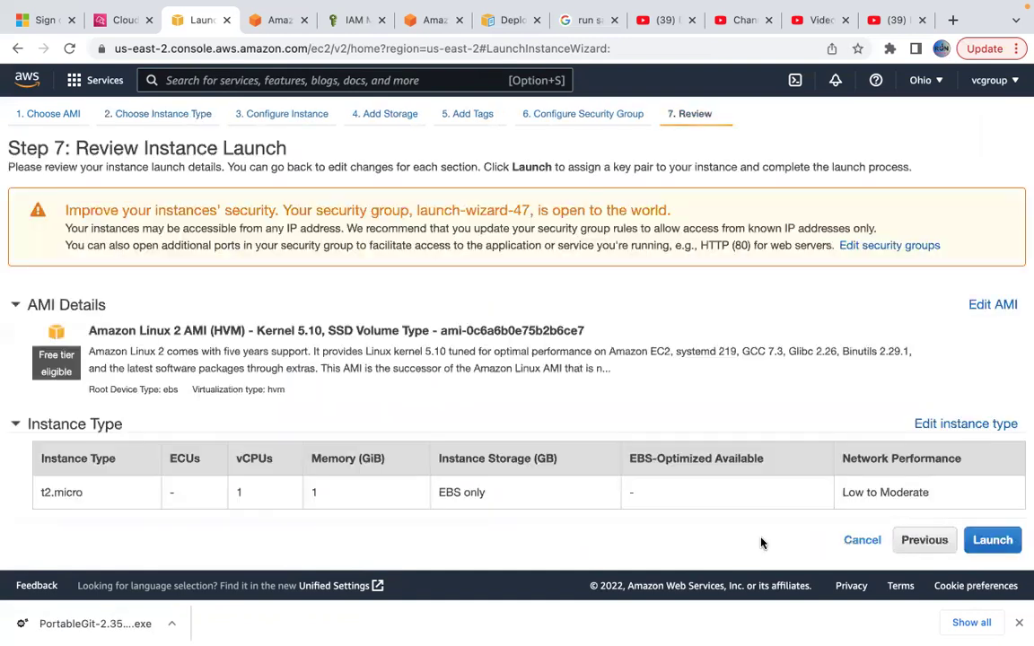
Review the instance settings and launch it with the existing key pair baselinekey, acknowledging access to its private key file.
{"action": "scroll", "coordinate": [359, 485], "scroll_direction": "down", "scroll_amount": 2}
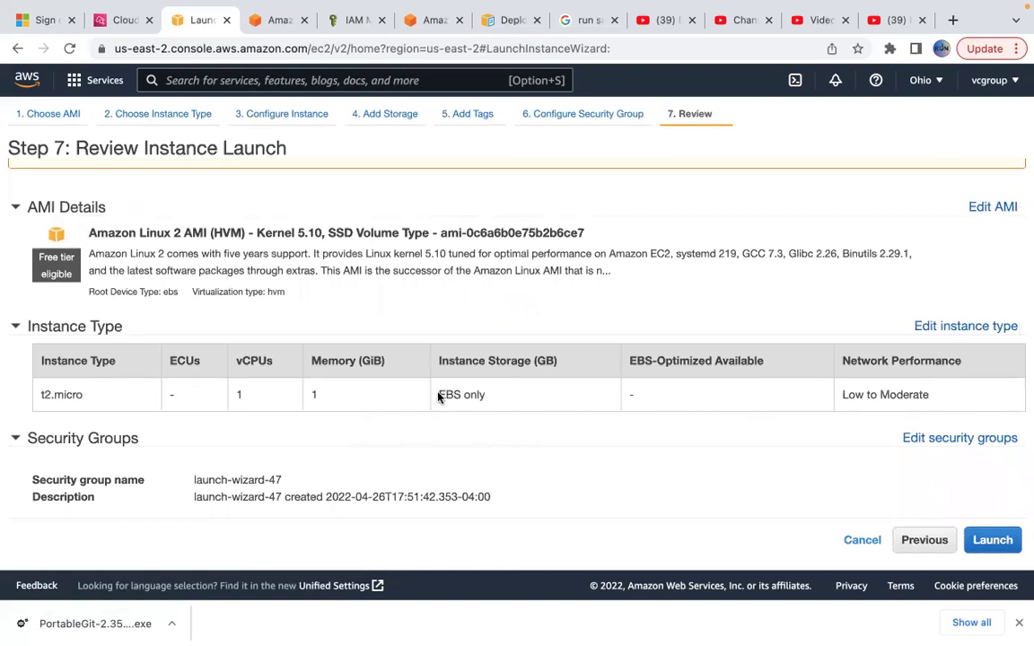
{"action": "left_click_drag", "start_coordinate": [439, 396], "coordinate": [500, 402]}
{"action": "scroll", "coordinate": [468, 415], "scroll_direction": "down", "scroll_amount": 2}
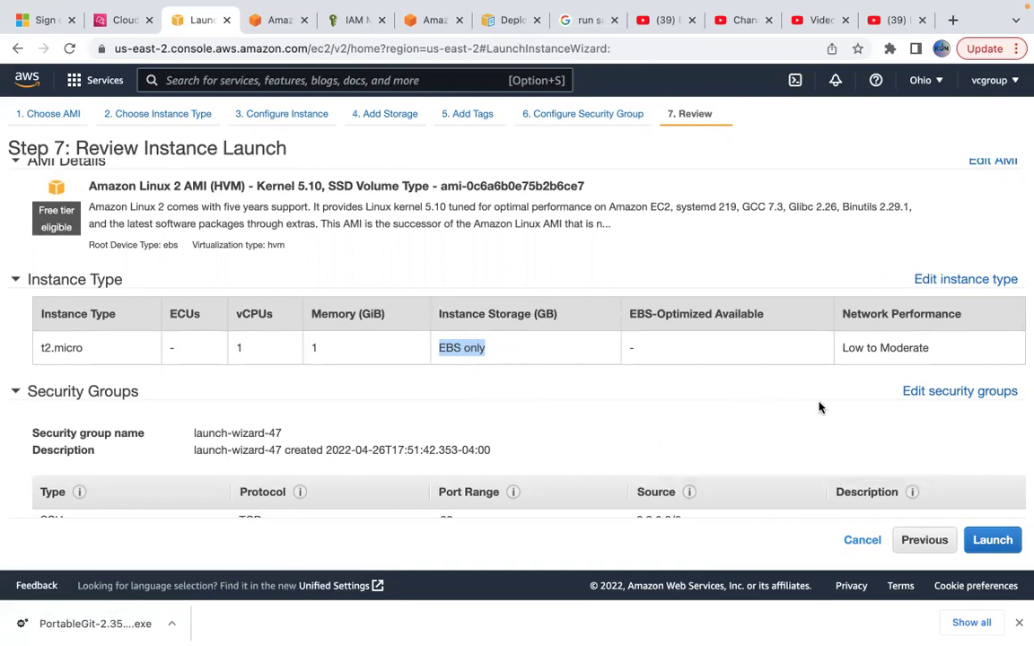
{"action": "scroll", "coordinate": [719, 416], "scroll_direction": "down", "scroll_amount": 3}
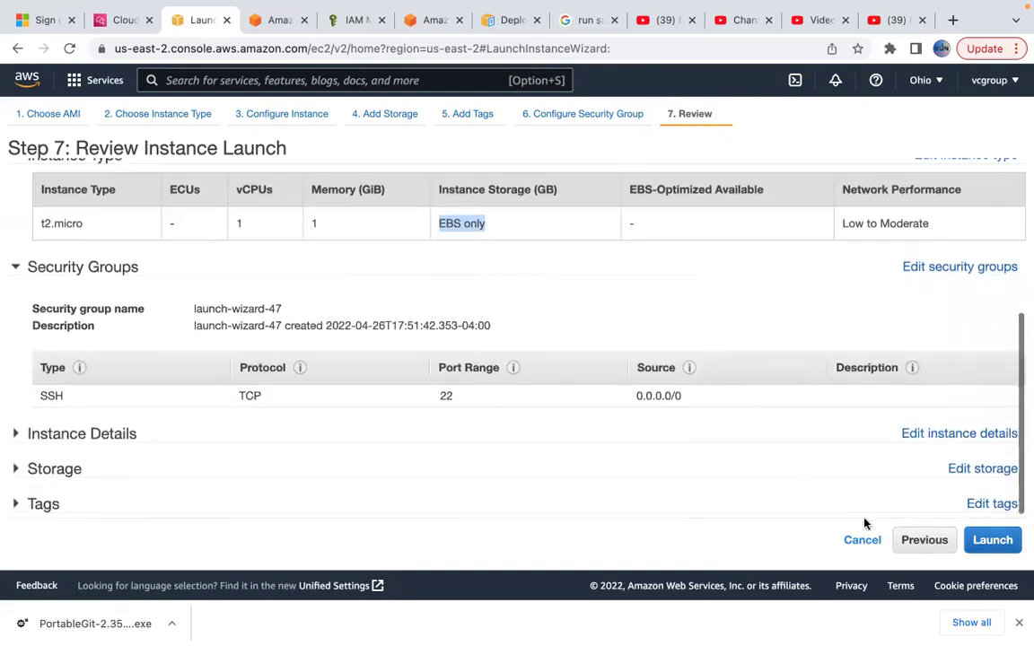
{"action": "left_click", "coordinate": [991, 539]}
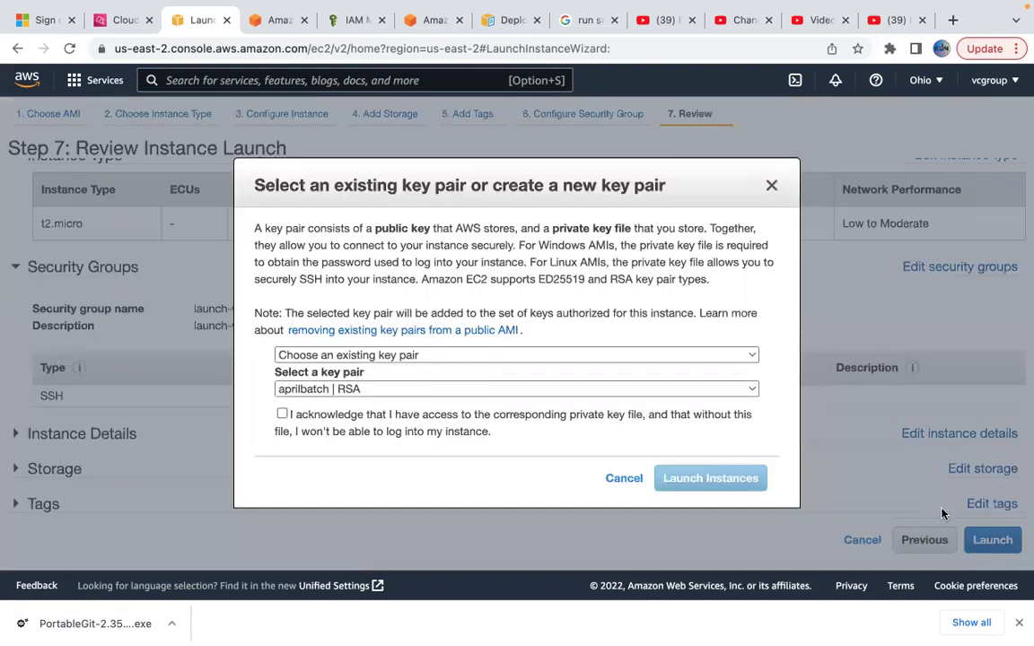
{"action": "left_click", "coordinate": [392, 388]}
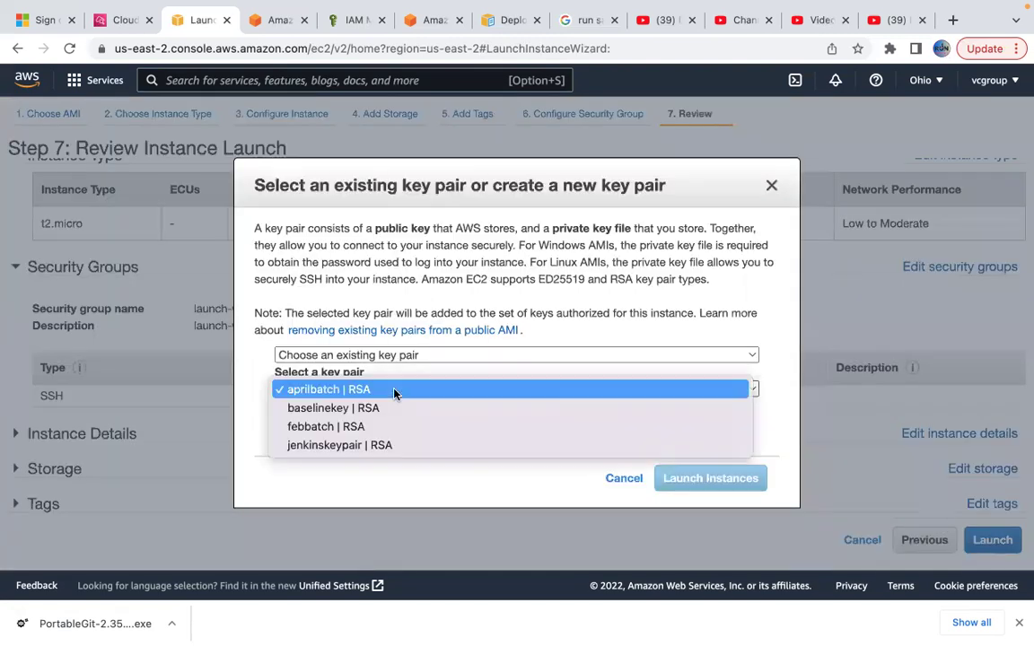
{"action": "left_click", "coordinate": [367, 408]}
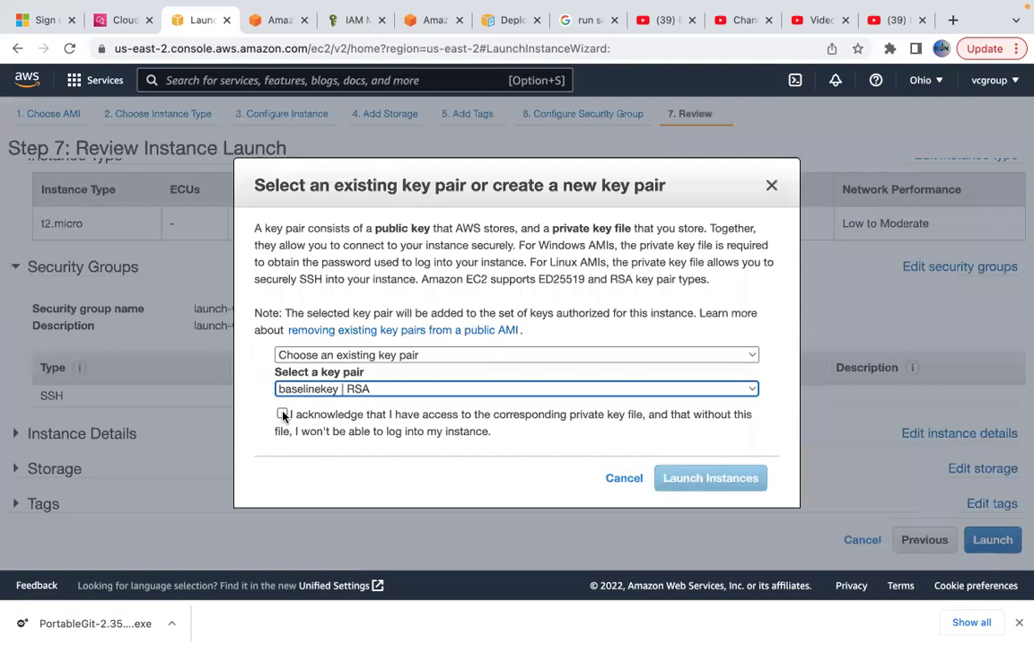
{"action": "left_click", "coordinate": [323, 416]}
{"action": "left_click", "coordinate": [690, 486]}
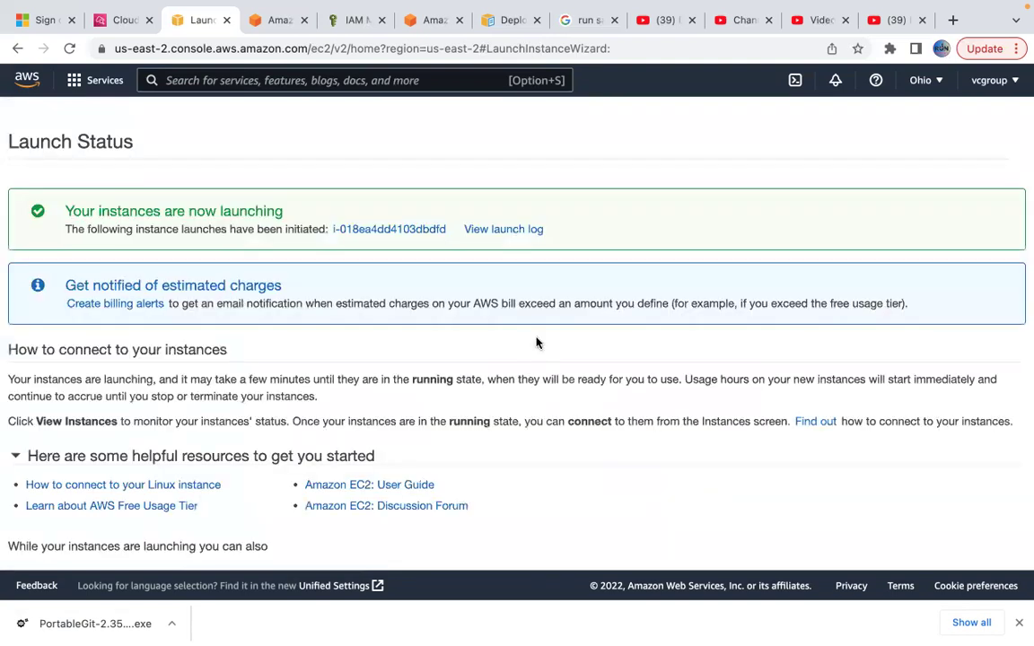
Open the newly launched instance's connection instructions once its status is refreshed, and copy the example SSH command.
{"action": "left_click", "coordinate": [410, 231]}
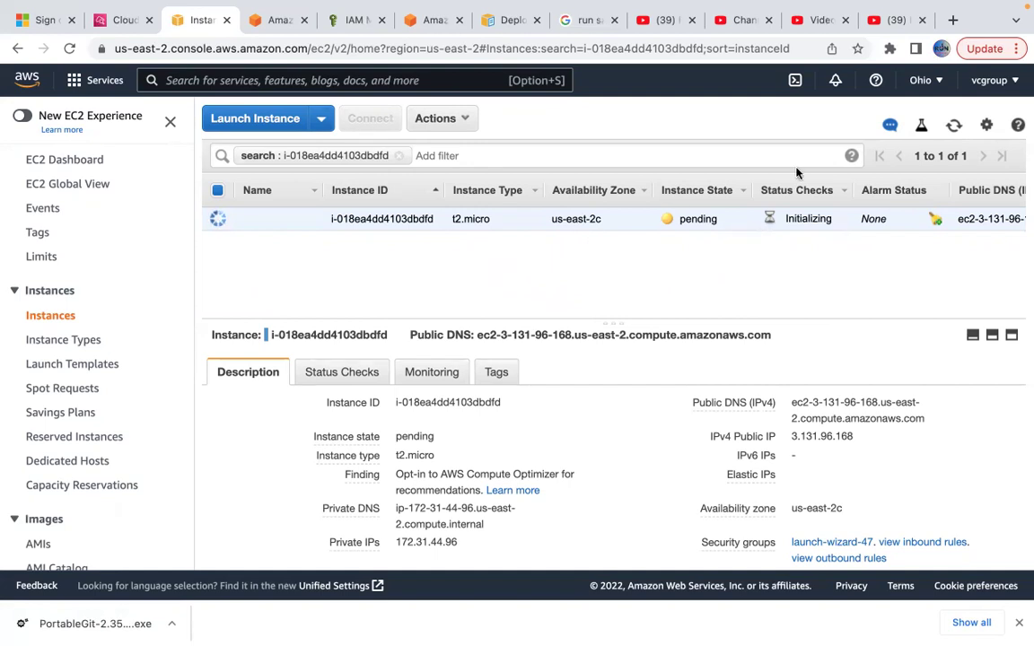
{"action": "left_click", "coordinate": [956, 130]}
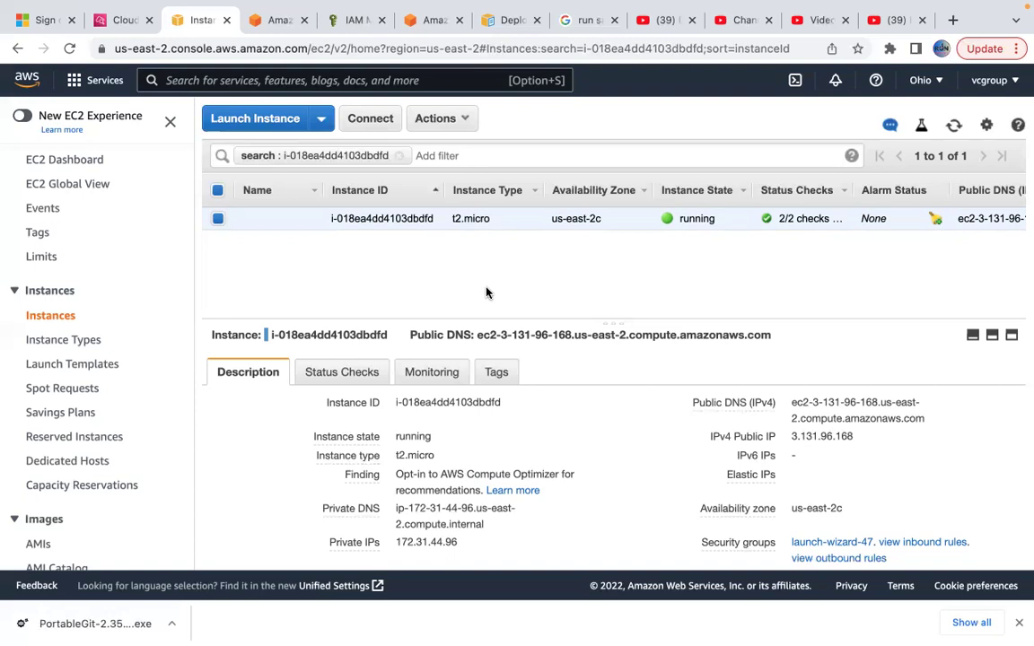
{"action": "left_click", "coordinate": [372, 119]}
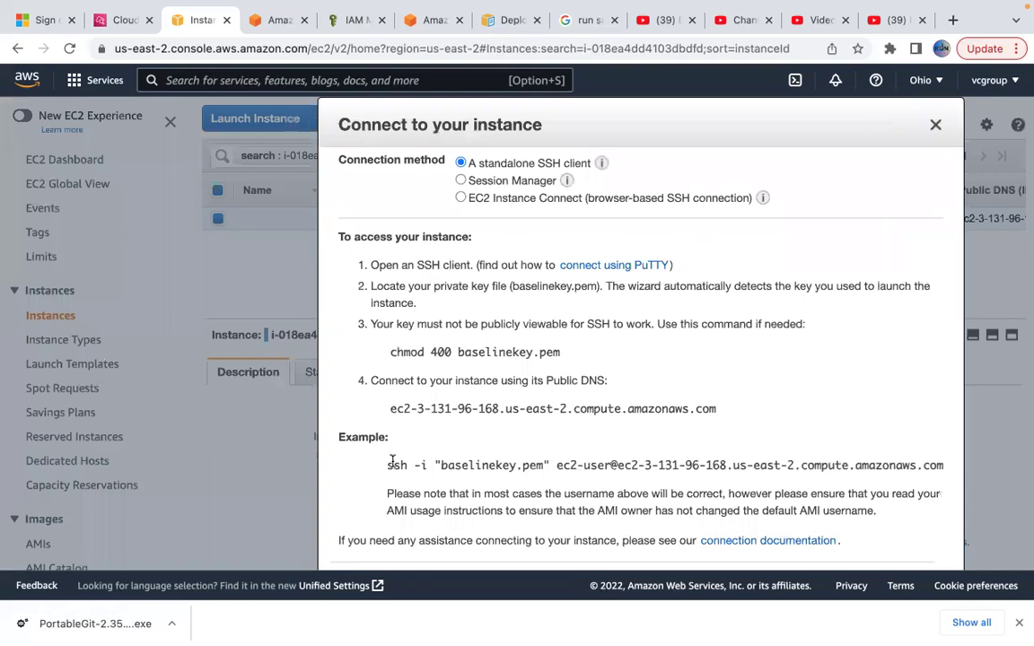
{"action": "left_click_drag", "start_coordinate": [388, 466], "coordinate": [948, 468]}
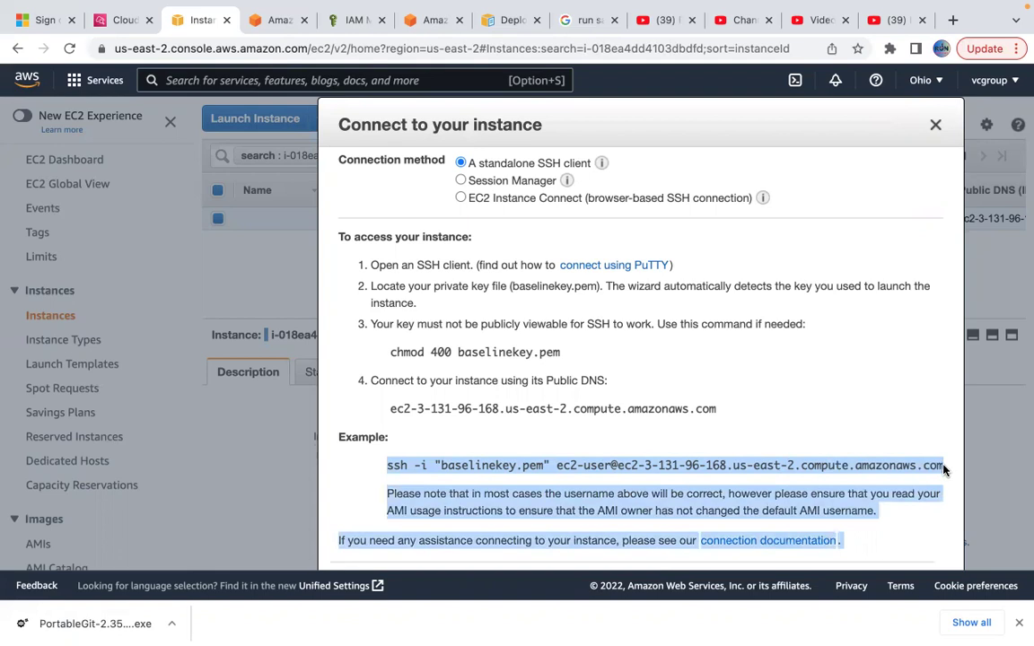
{"action": "left_click", "coordinate": [943, 468]}
{"action": "left_click_drag", "start_coordinate": [388, 468], "coordinate": [940, 462]}
{"action": "key", "text": "super+c"}
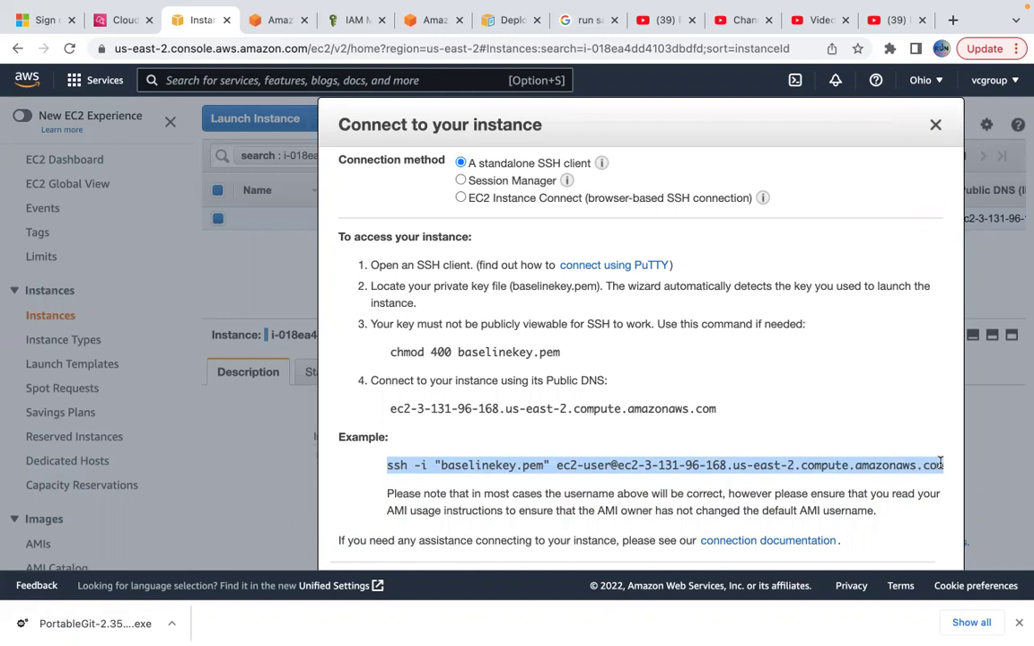
Switch to Terminal, change to the Downloads directory and enlarge the terminal text.
{"action": "mouse_move", "coordinate": [633, 622]}
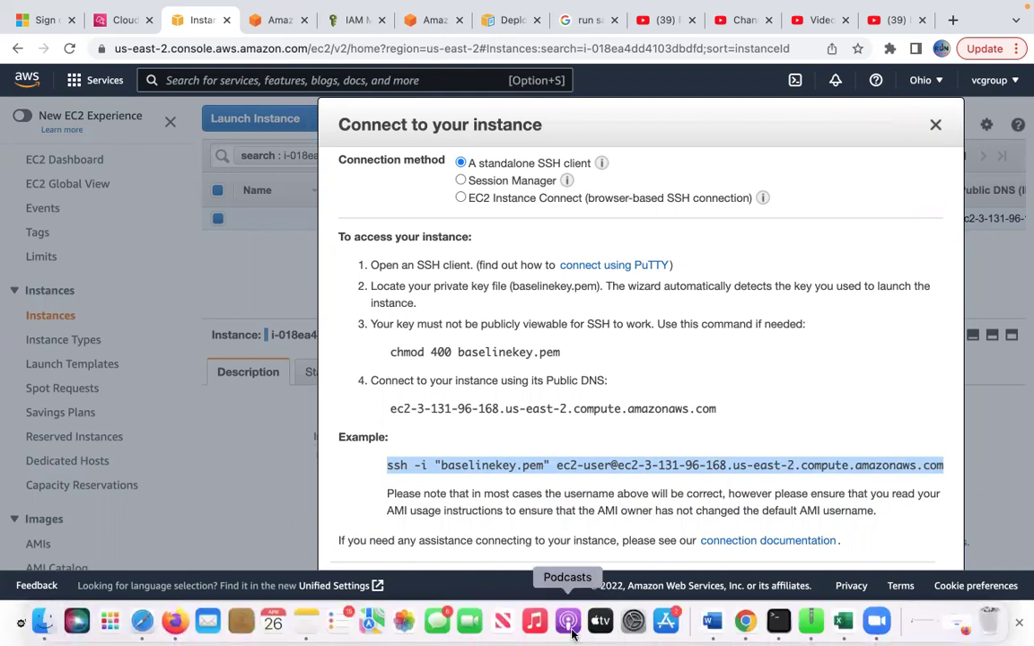
{"action": "left_click", "coordinate": [780, 622]}
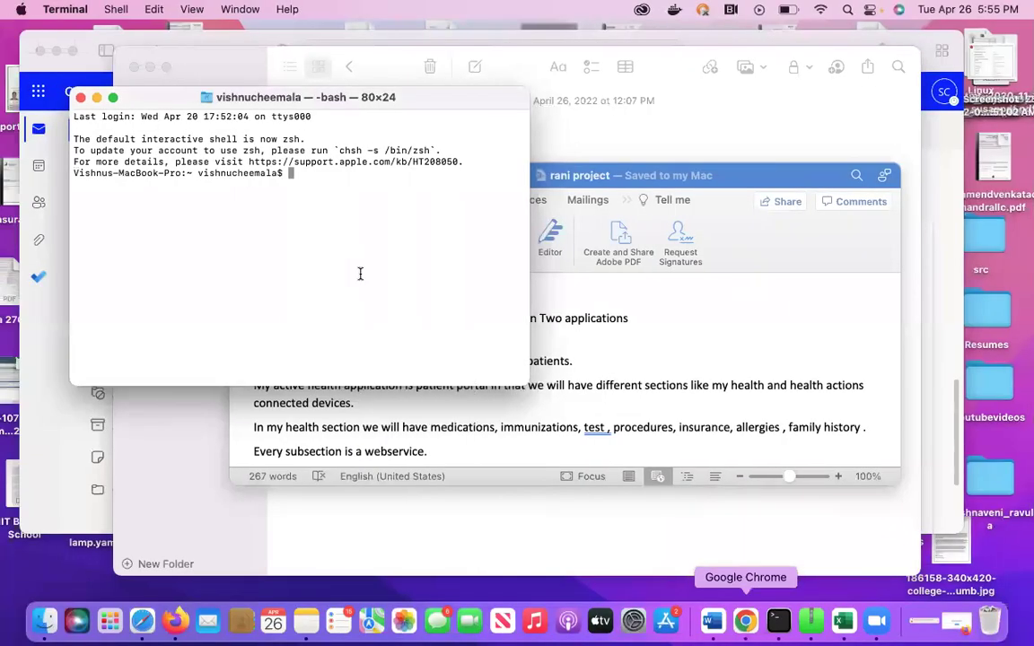
{"action": "type", "text": "cd Dow"}
{"action": "key", "text": "Tab"}
{"action": "key", "text": "Return"}
{"action": "key", "text": "super+equal"}
{"action": "key", "text": "super+equal"}
{"action": "key", "text": "super+equal"}
{"action": "key", "text": "super+equal"}
{"action": "key", "text": "super+equal"}
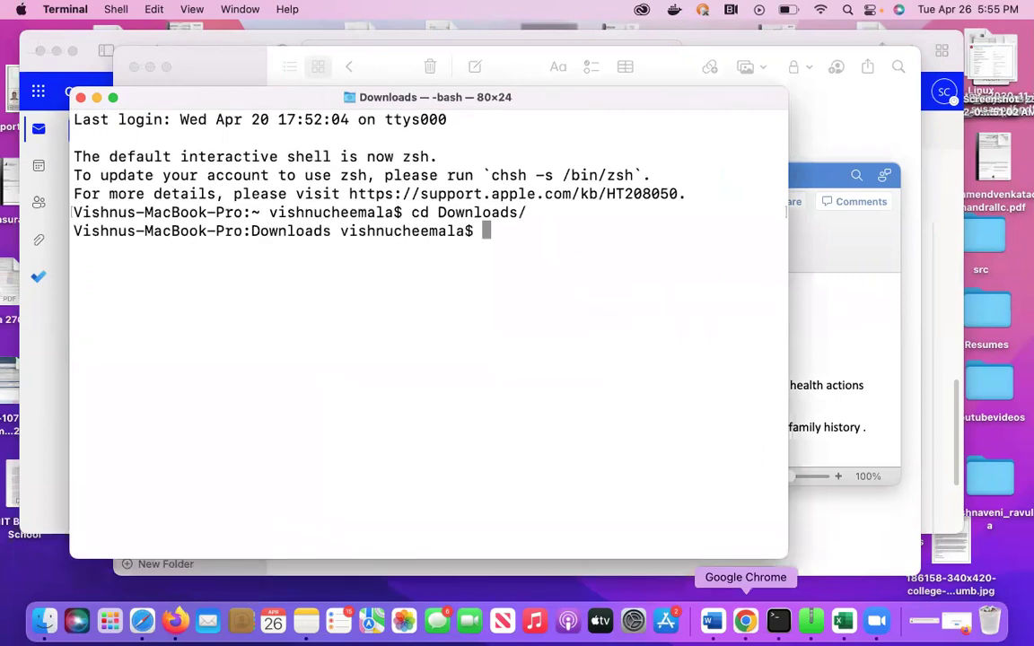
Run the copied SSH command using baselinekey.pem, accept the host's authenticity with yes, and clear the remote terminal.
{"action": "key", "text": "super+v"}
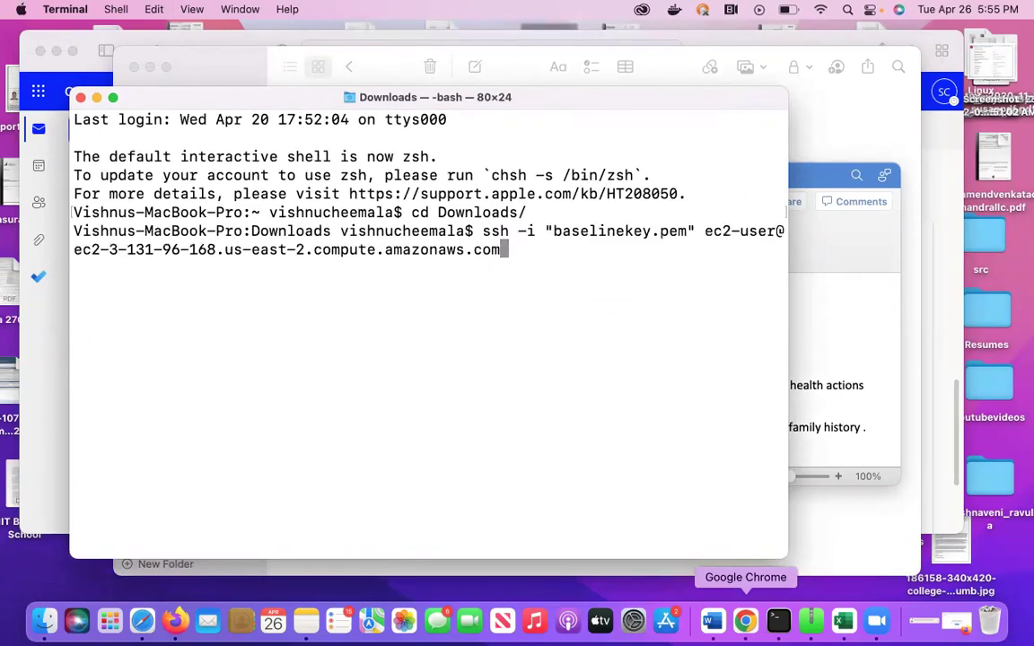
{"action": "key", "text": "Return"}
{"action": "type", "text": "yes"}
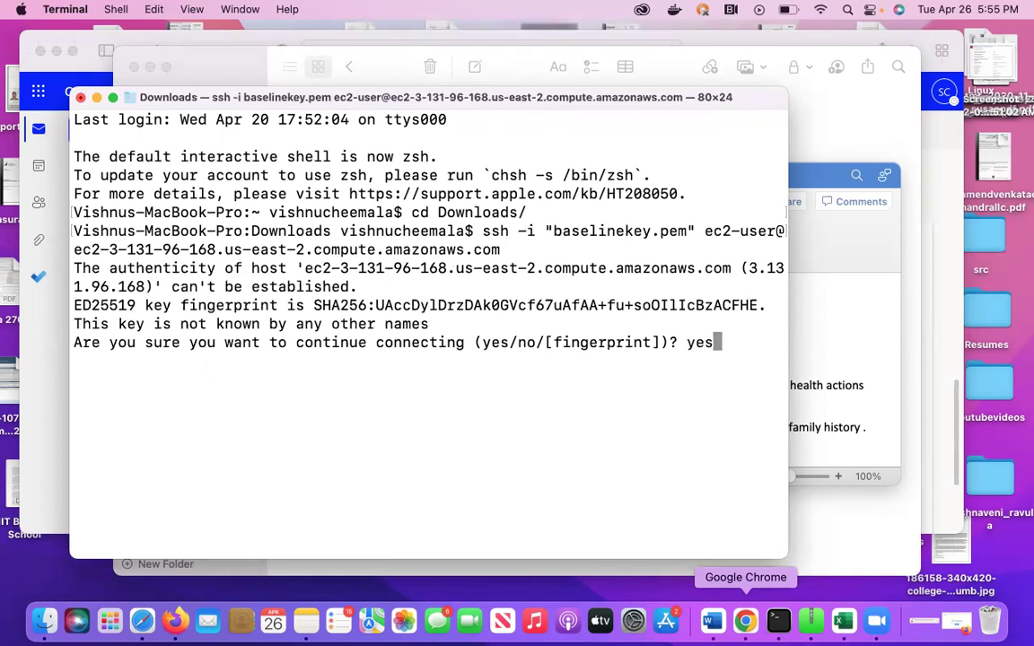
{"action": "key", "text": "Return"}
{"action": "type", "text": "claer"}
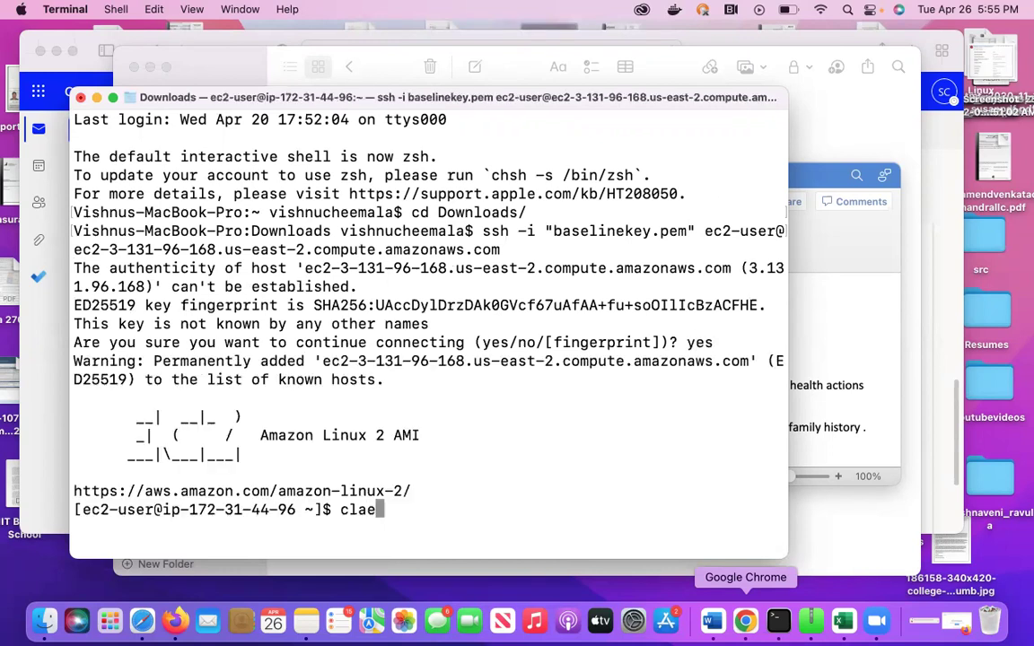
{"action": "key", "text": "Return"}
{"action": "type", "text": "clear"}
{"action": "key", "text": "Return"}
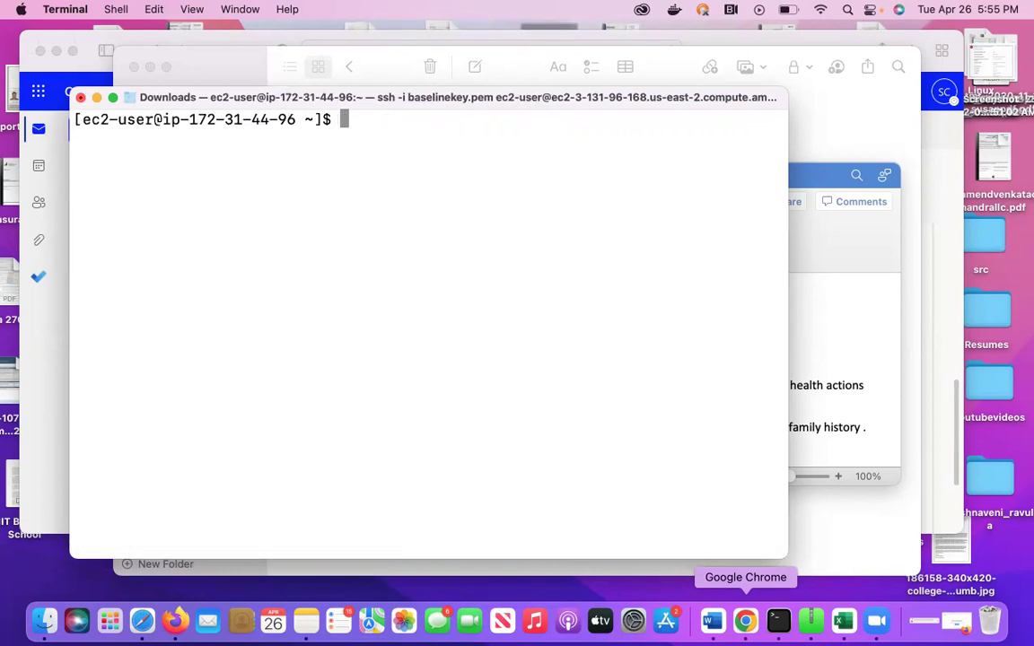
Install the java-1.8* packages on the instance with sudo yum and approve the transaction with y.
{"action": "type", "text": "sudo y"}
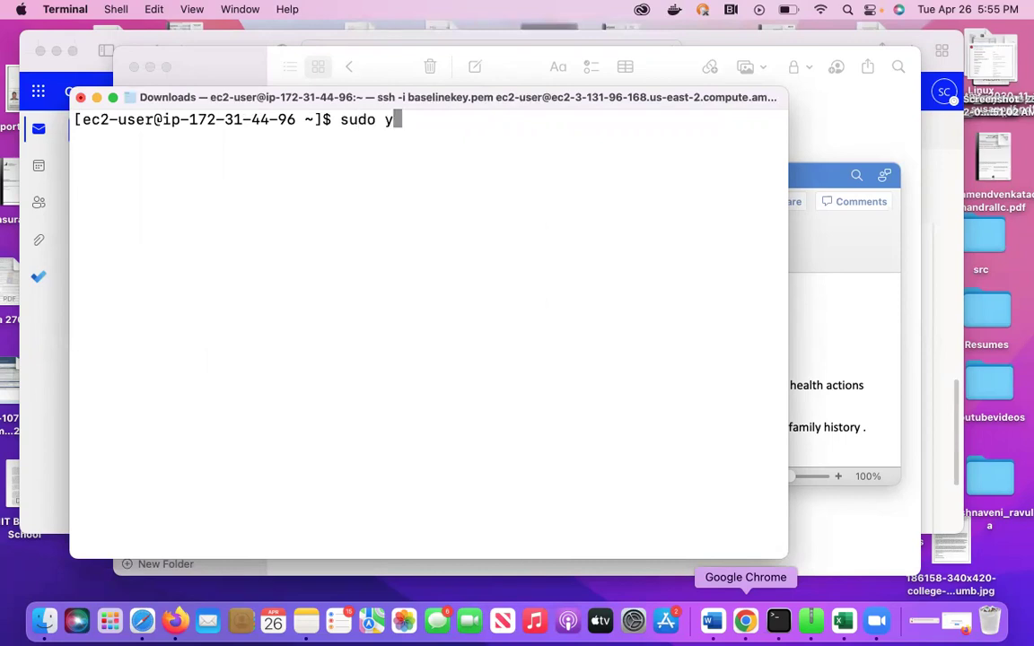
{"action": "type", "text": "um install "}
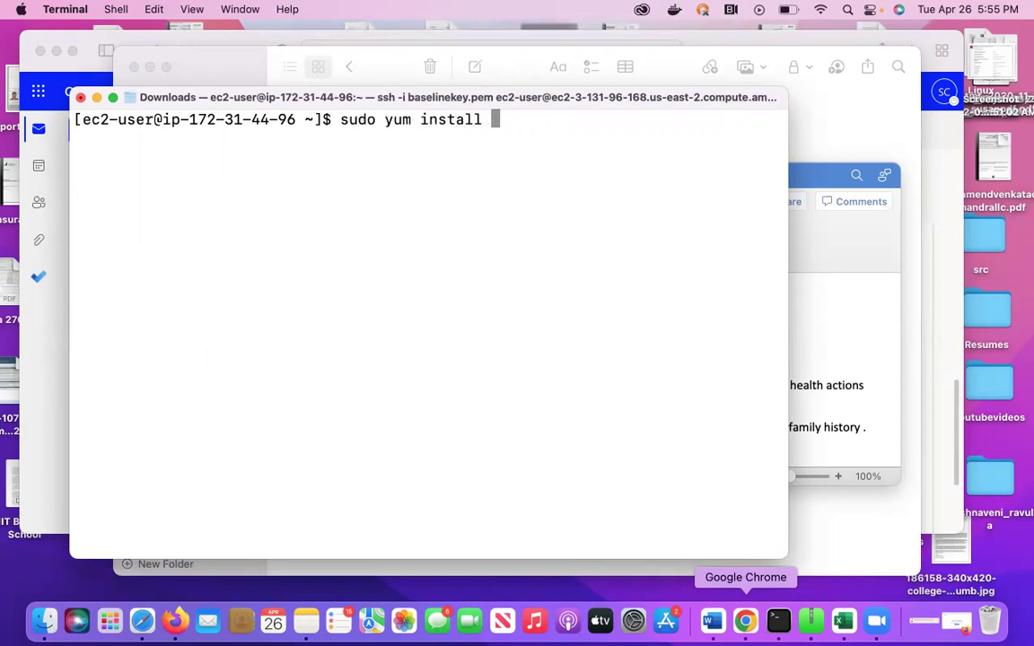
{"action": "type", "text": "java-"}
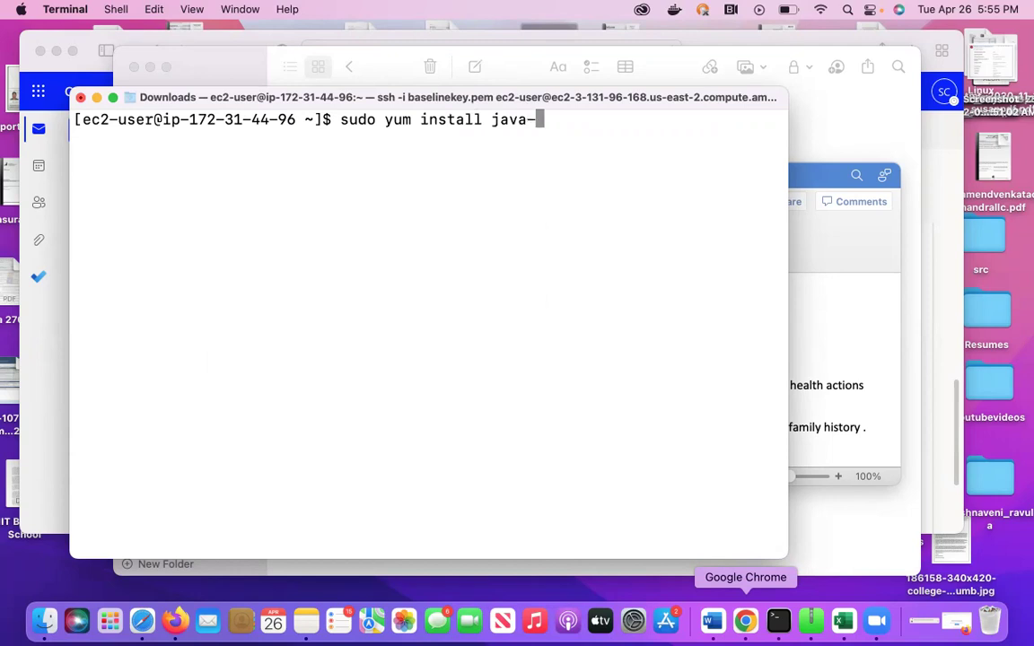
{"action": "type", "text": "1,"}
{"action": "key", "text": "BackSpace"}
{"action": "type", "text": ".8"}
{"action": "type", "text": "*"}
{"action": "key", "text": "Return"}
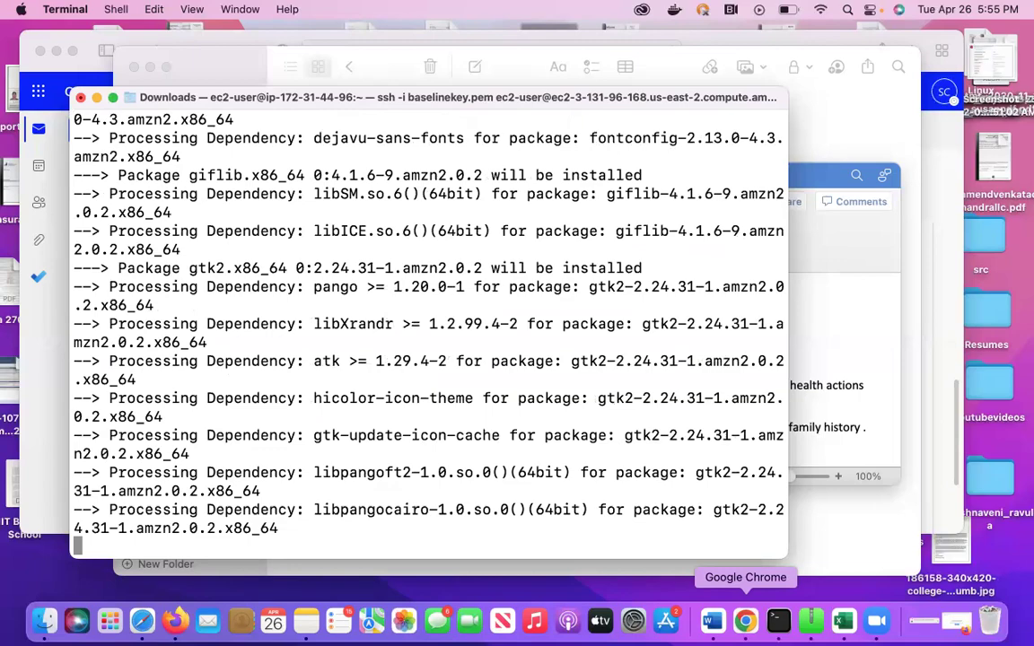
{"action": "type", "text": "y"}
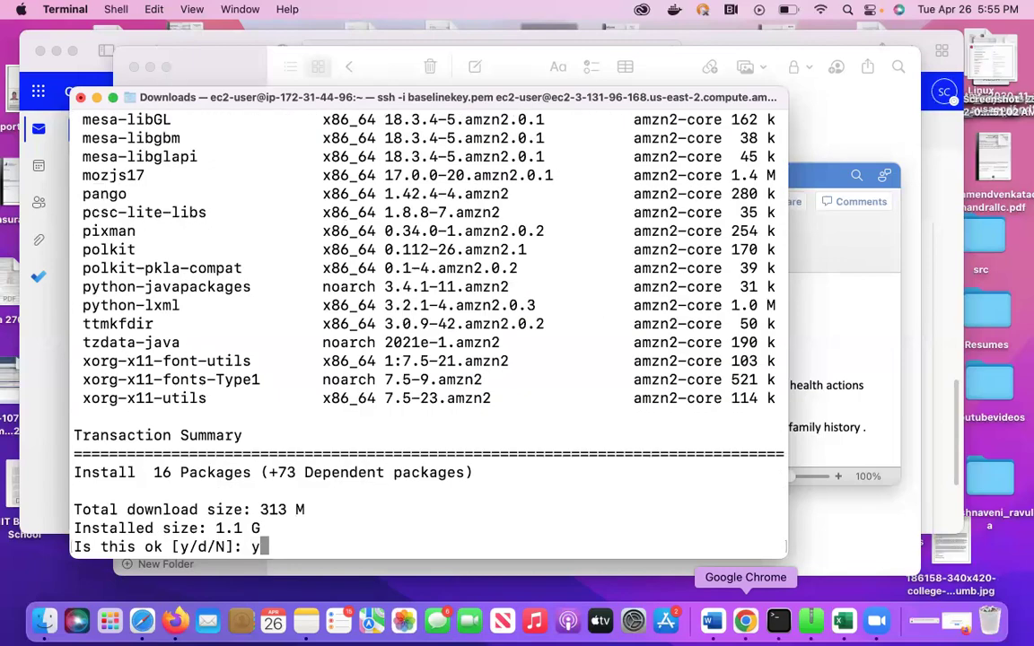
{"action": "key", "text": "Return"}
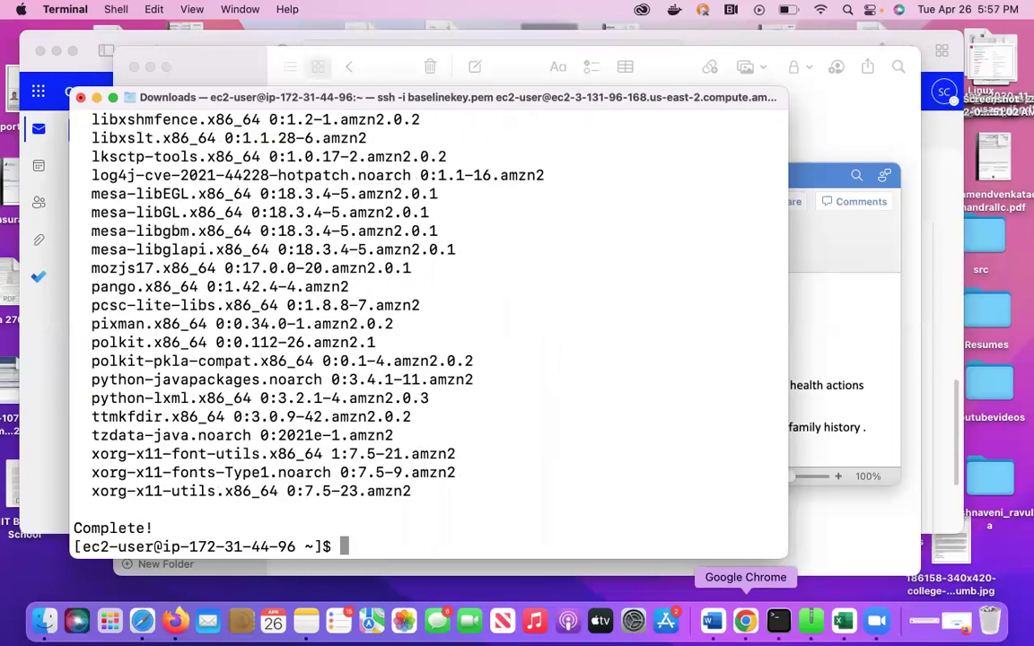
Install git on the instance with sudo yum and the -y option.
{"action": "type", "text": "sudo yum "}
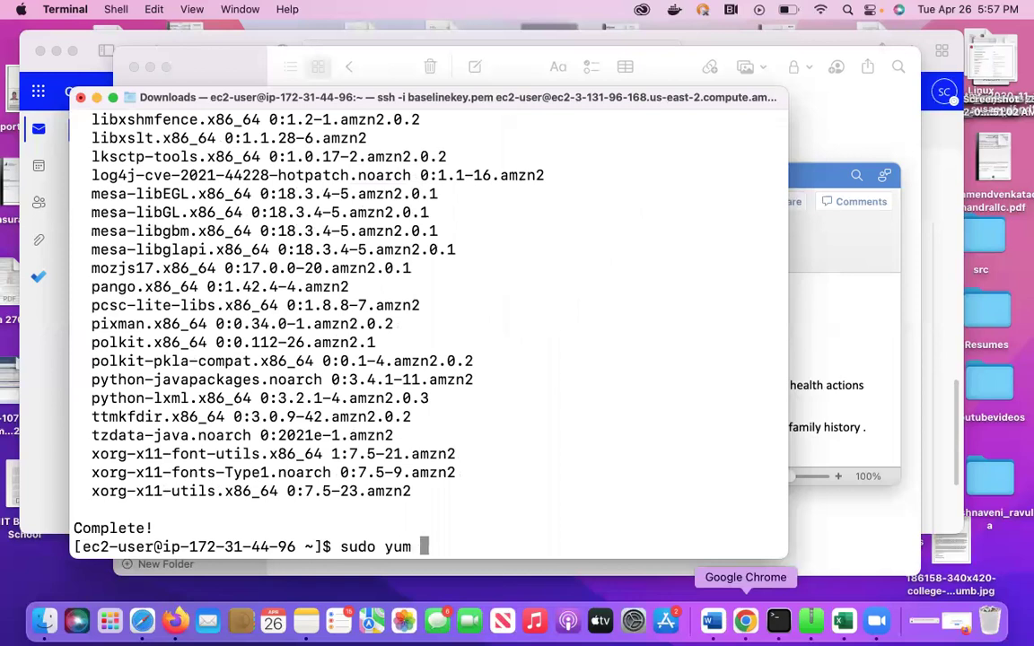
{"action": "type", "text": "install git "}
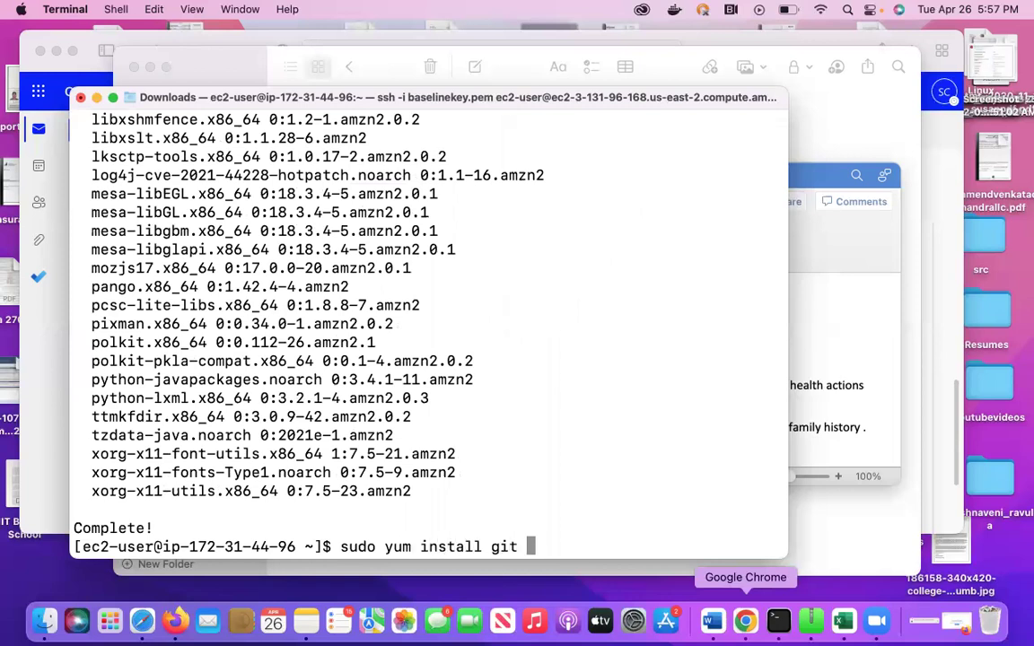
{"action": "type", "text": "-y"}
{"action": "key", "text": "Return"}
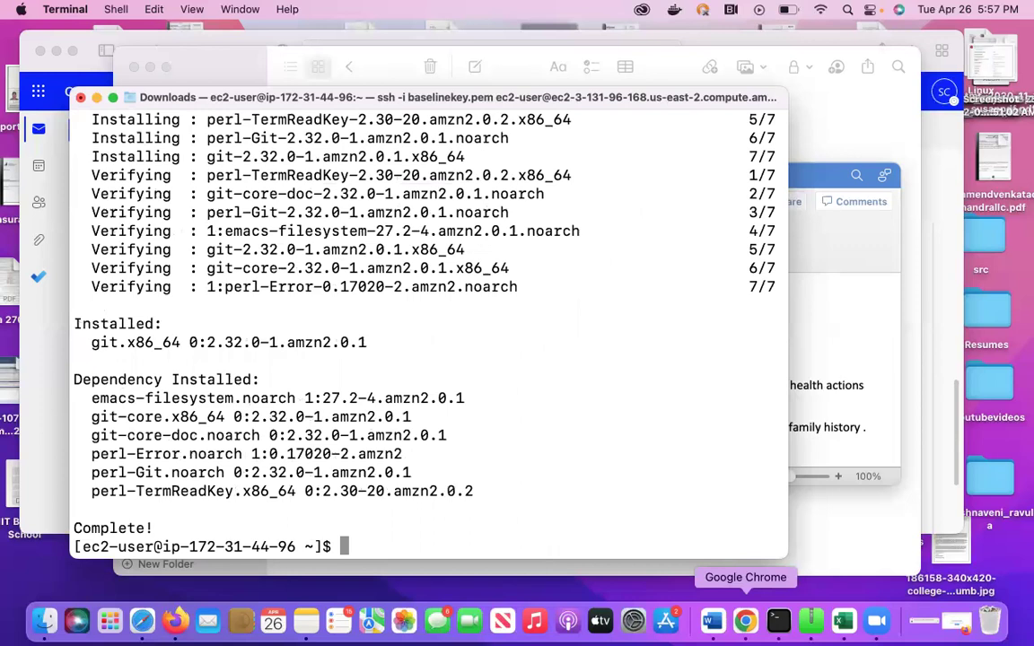
Create the user jenkins_user with sudo adduser, and list the contents of /home/.
{"action": "type", "text": "sudo ch"}
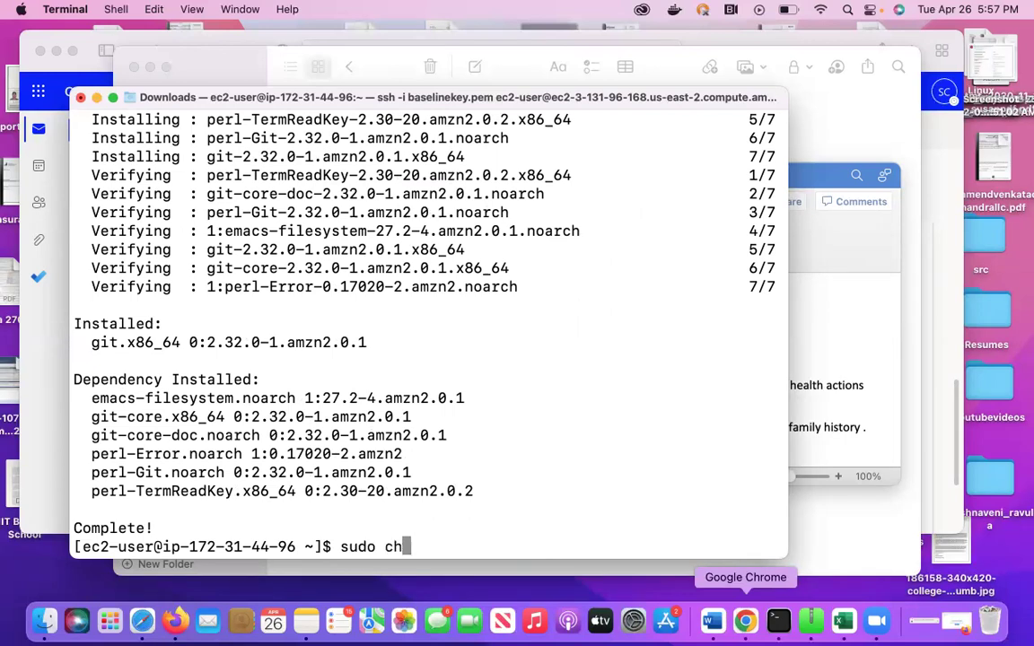
{"action": "key", "text": "BackSpace"}
{"action": "key", "text": "BackSpace"}
{"action": "type", "text": "adduser"}
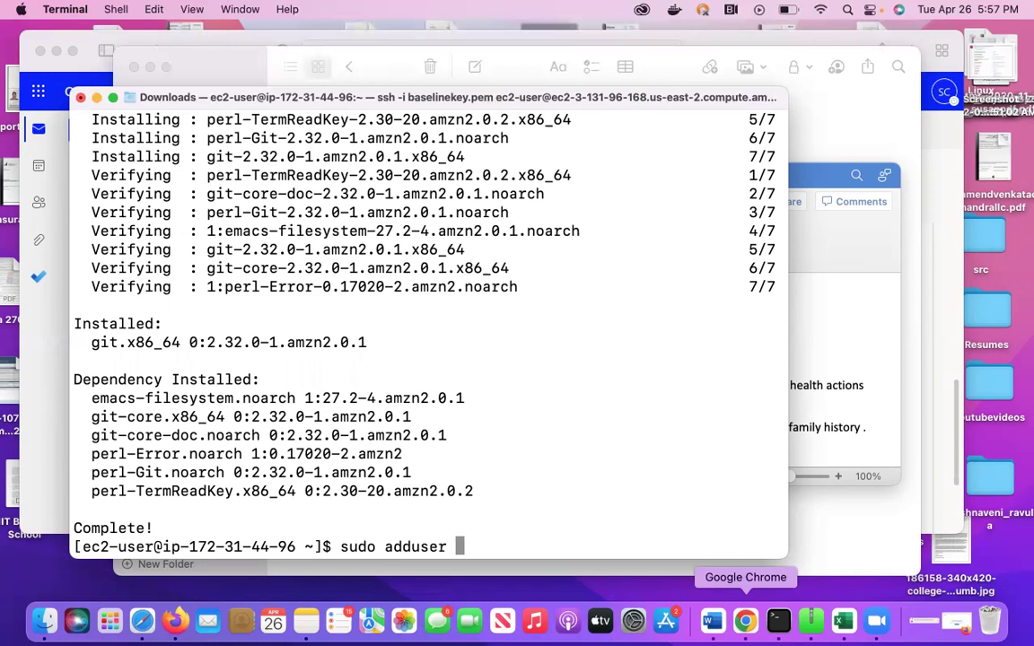
{"action": "type", "text": "jenkins"}
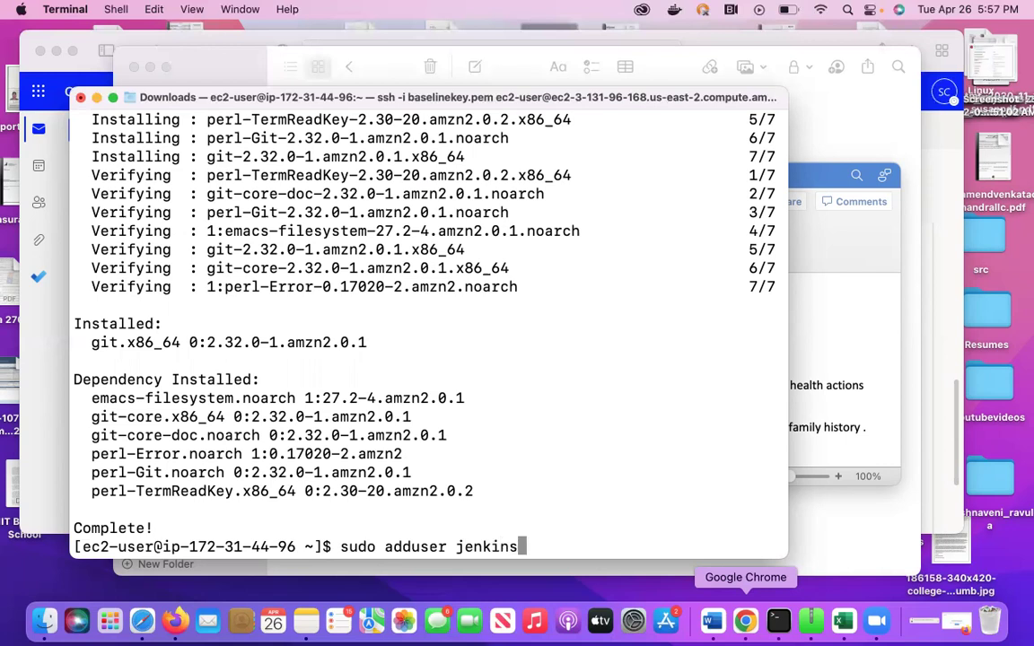
{"action": "type", "text": "_user"}
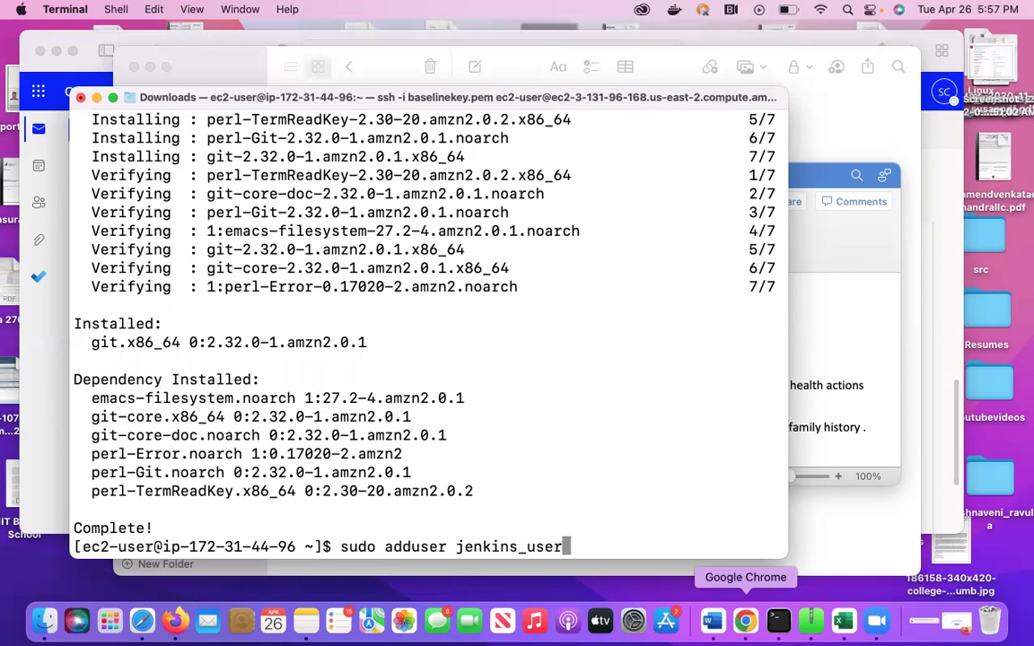
{"action": "key", "text": "Return"}
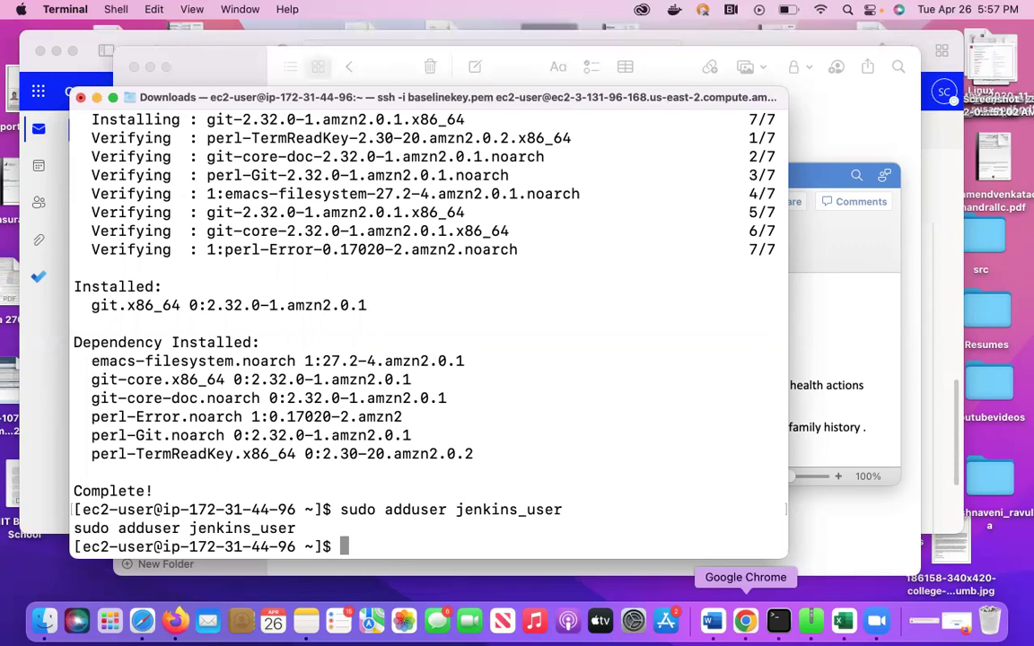
{"action": "type", "text": "ls /ho"}
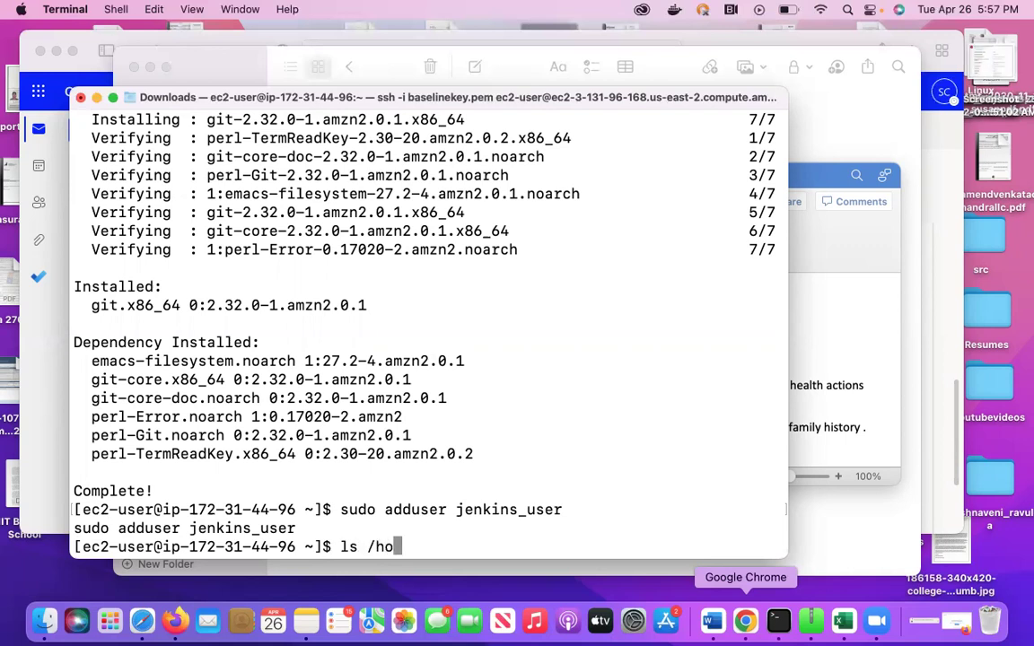
{"action": "type", "text": "me/"}
{"action": "key", "text": "Return"}
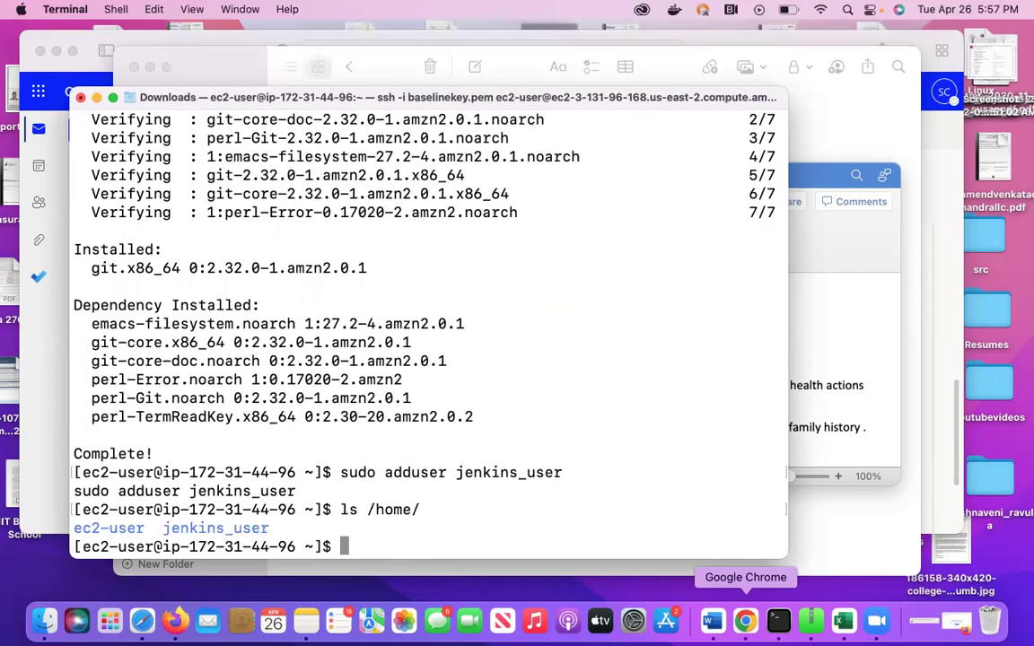
Set the account password for jenkins_user with sudo passwd, retyping it when asked, and clear the terminal.
{"action": "type", "text": "sudo pass"}
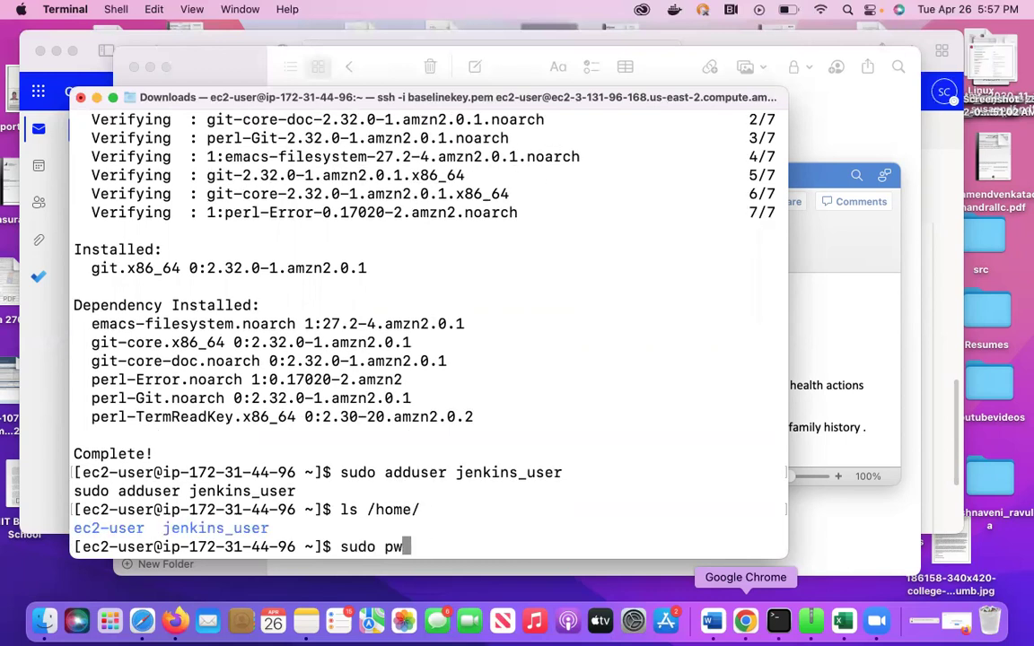
{"action": "type", "text": "wd je"}
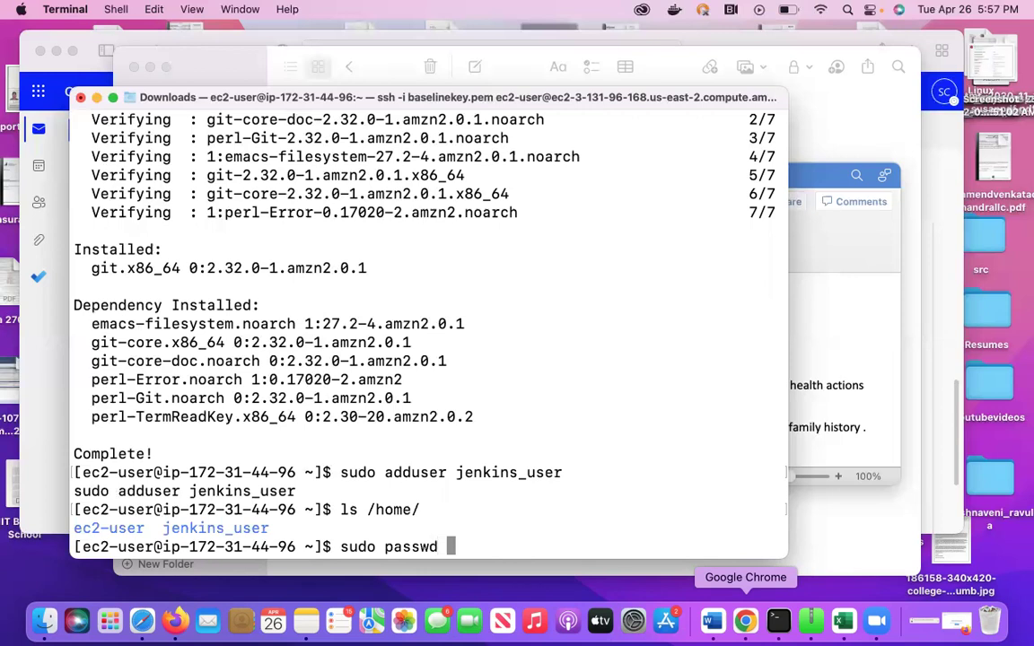
{"action": "key", "text": "Tab"}
{"action": "key", "text": "Return"}
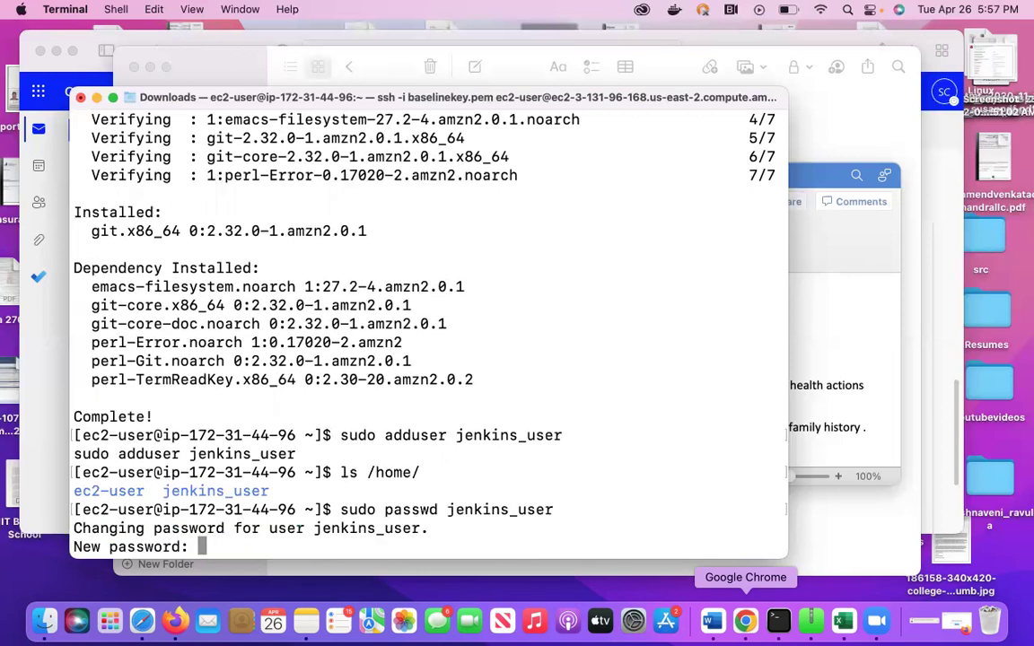
{"action": "key", "text": "Return"}
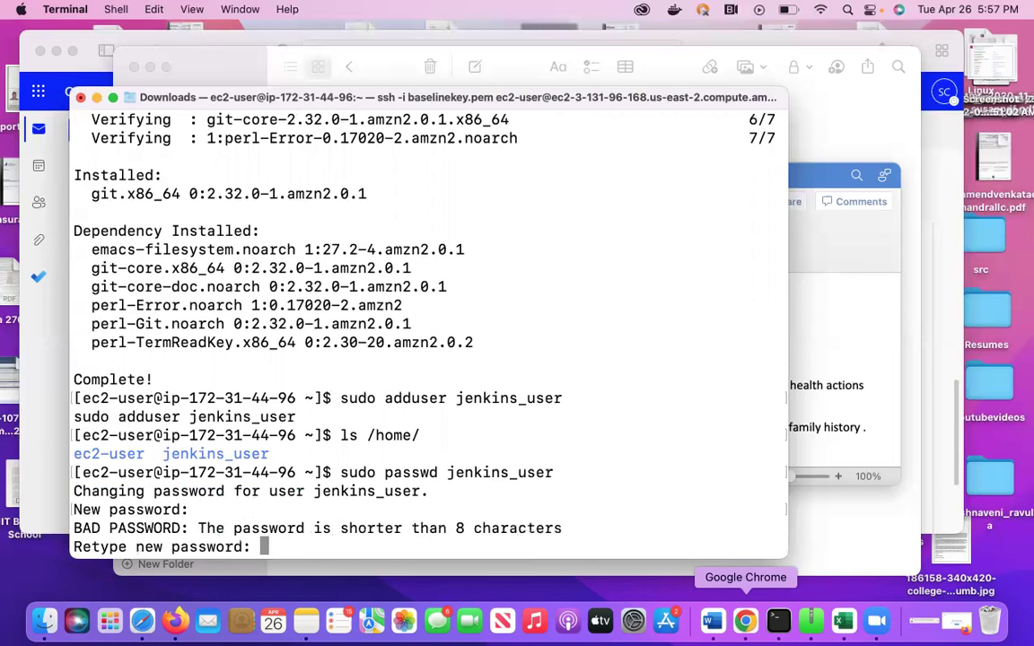
{"action": "key", "text": "Return"}
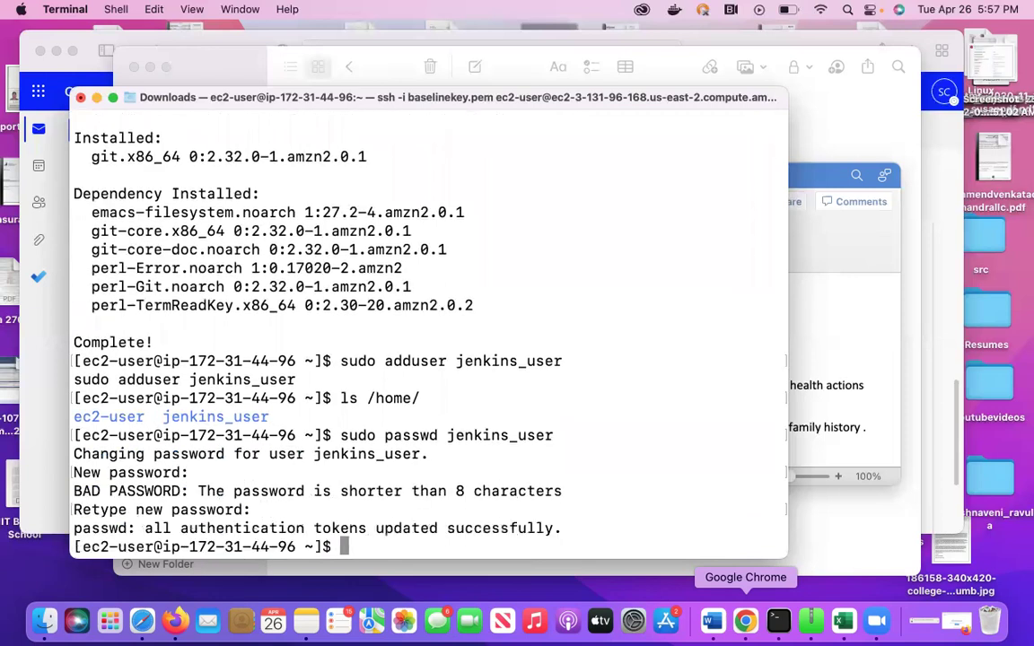
{"action": "type", "text": "clear"}
{"action": "key", "text": "Return"}
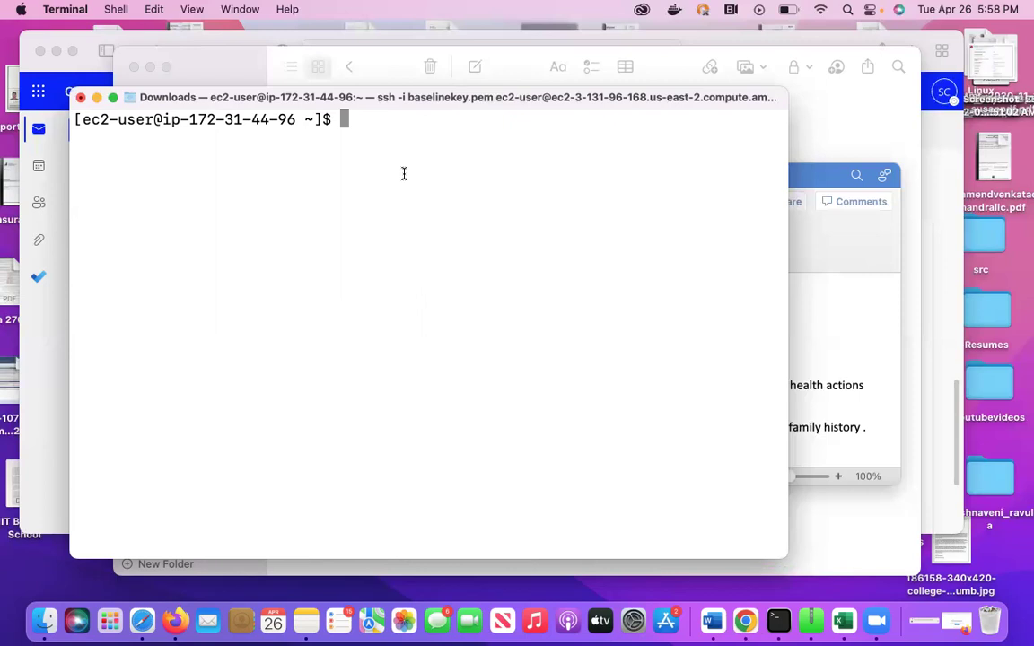
Install httpd with sudo yum and the -y option, removing the extra space from the command before running it.
{"action": "type", "text": "sudo "}
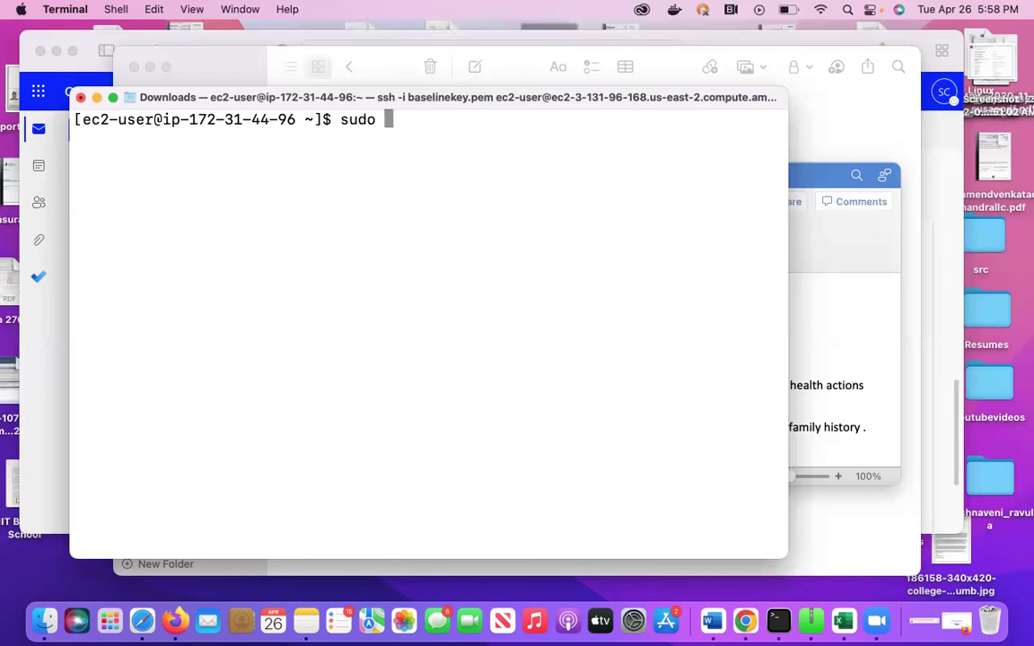
{"action": "type", "text": "yum  install httpd"}
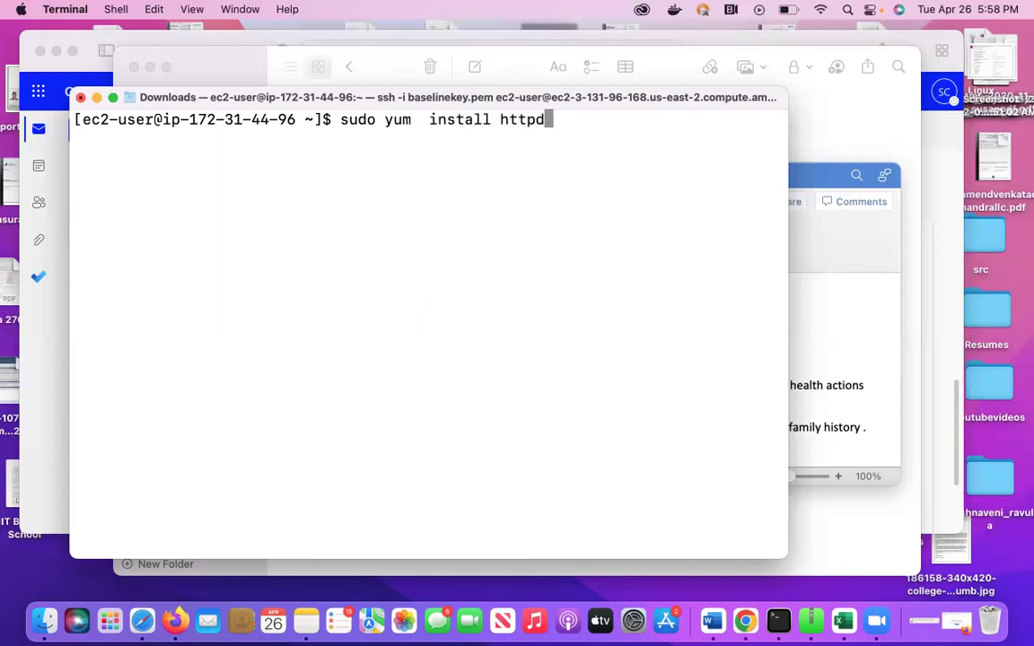
{"action": "key", "text": "Left"}
{"action": "key", "text": "Left"}
{"action": "key", "text": "Left"}
{"action": "key", "text": "Left"}
{"action": "key", "text": "Left"}
{"action": "key", "text": "Left"}
{"action": "key", "text": "Left"}
{"action": "key", "text": "Left"}
{"action": "key", "text": "Left"}
{"action": "key", "text": "Left"}
{"action": "key", "text": "Left"}
{"action": "key", "text": "Left"}
{"action": "key", "text": "Left"}
{"action": "key", "text": "BackSpace"}
{"action": "key", "text": "Right"}
{"action": "key", "text": "Right"}
{"action": "key", "text": "Right"}
{"action": "key", "text": "Right"}
{"action": "key", "text": "Right"}
{"action": "key", "text": "Right"}
{"action": "key", "text": "Right"}
{"action": "key", "text": "Right"}
{"action": "key", "text": "Right"}
{"action": "key", "text": "Right"}
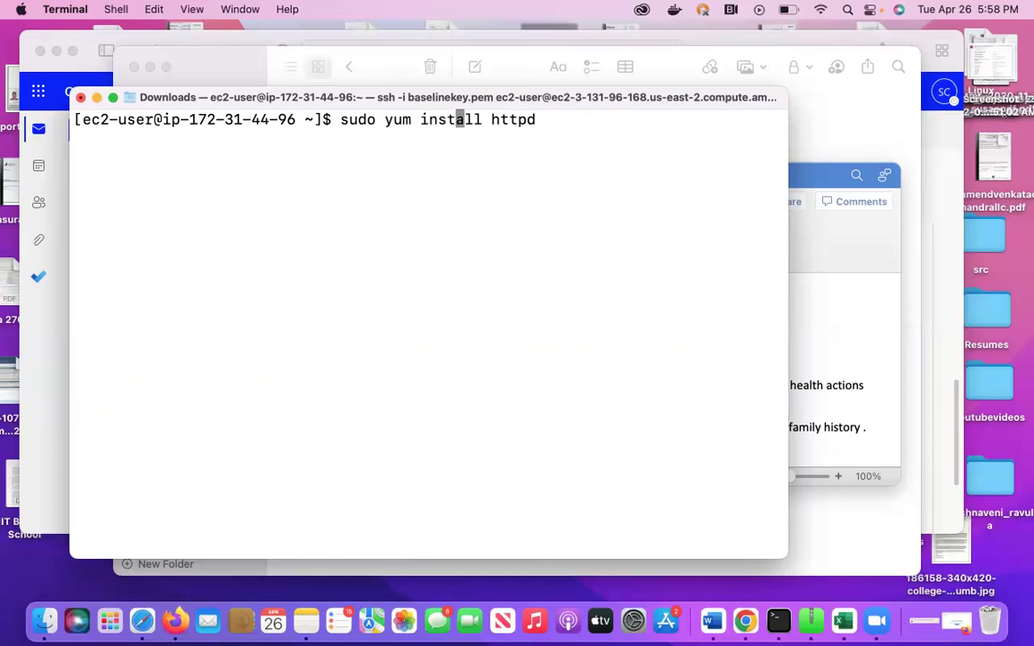
{"action": "key", "text": "Right"}
{"action": "key", "text": "Right"}
{"action": "key", "text": "Right"}
{"action": "type", "text": "-y"}
{"action": "key", "text": "Return"}
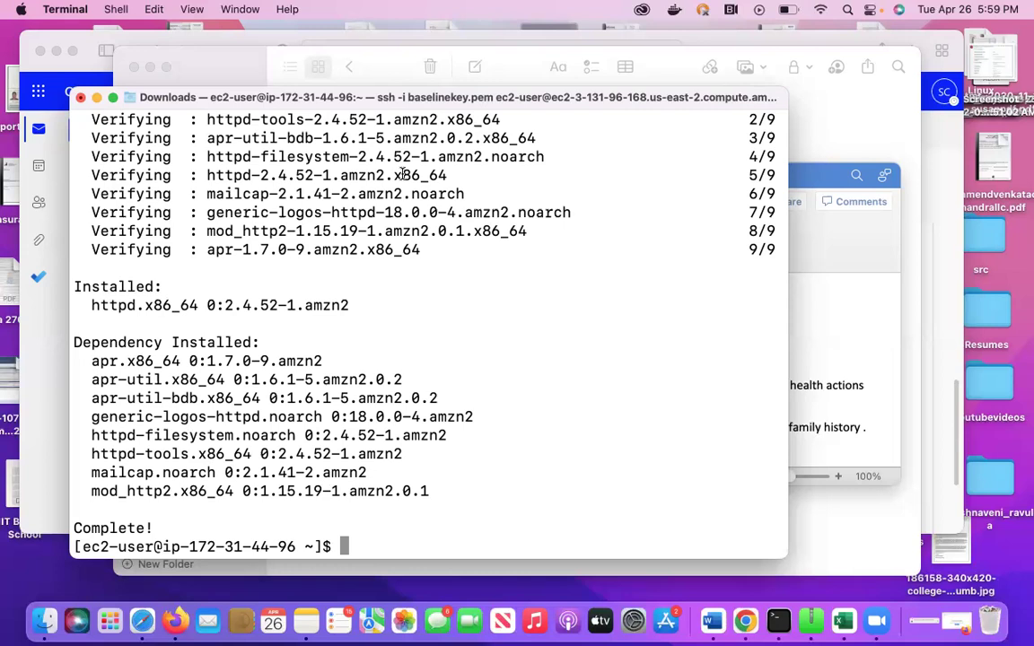
Start the httpd service on the instance with sudo systemctl.
{"action": "type", "text": "sudo systemctl sta"}
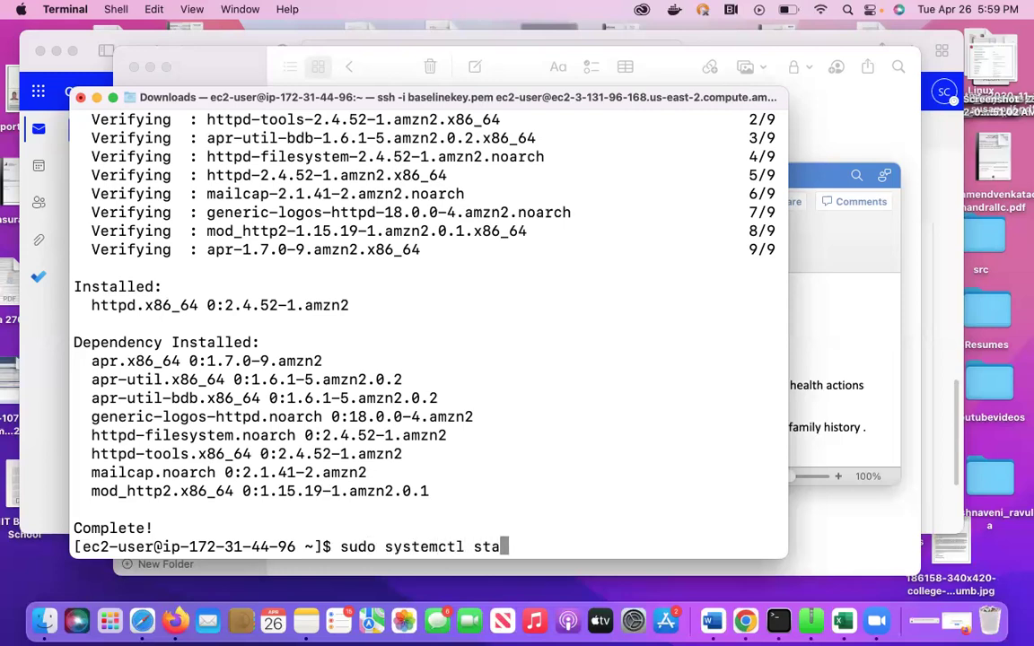
{"action": "type", "text": "rt httpd"}
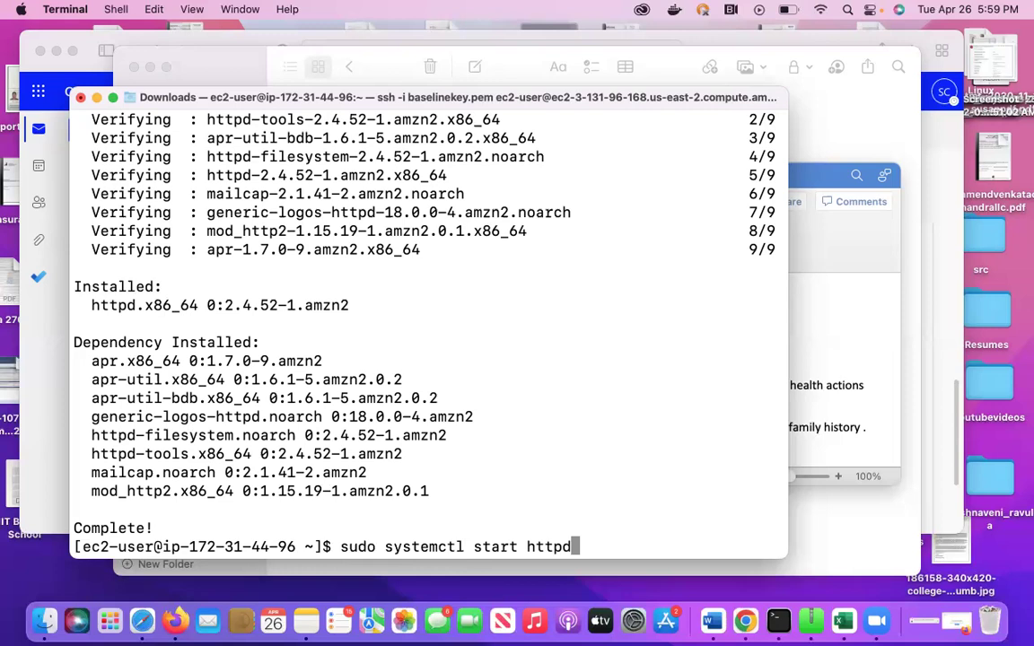
{"action": "key", "text": "BackSpace"}
{"action": "key", "text": "BackSpace"}
{"action": "key", "text": "BackSpace"}
{"action": "key", "text": "BackSpace"}
{"action": "key", "text": "BackSpace"}
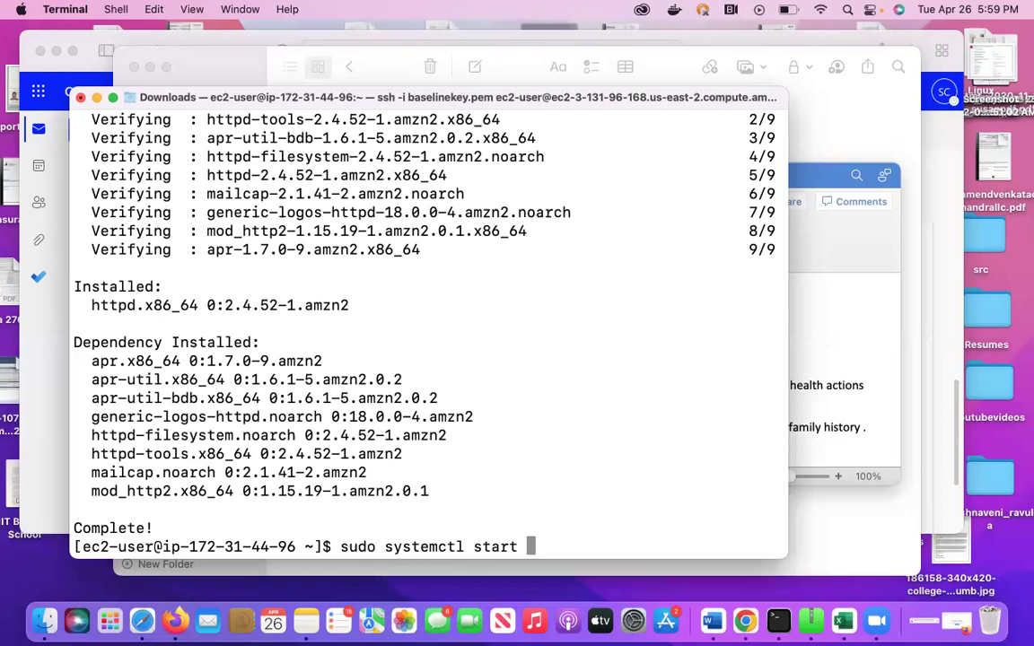
{"action": "type", "text": "httpd"}
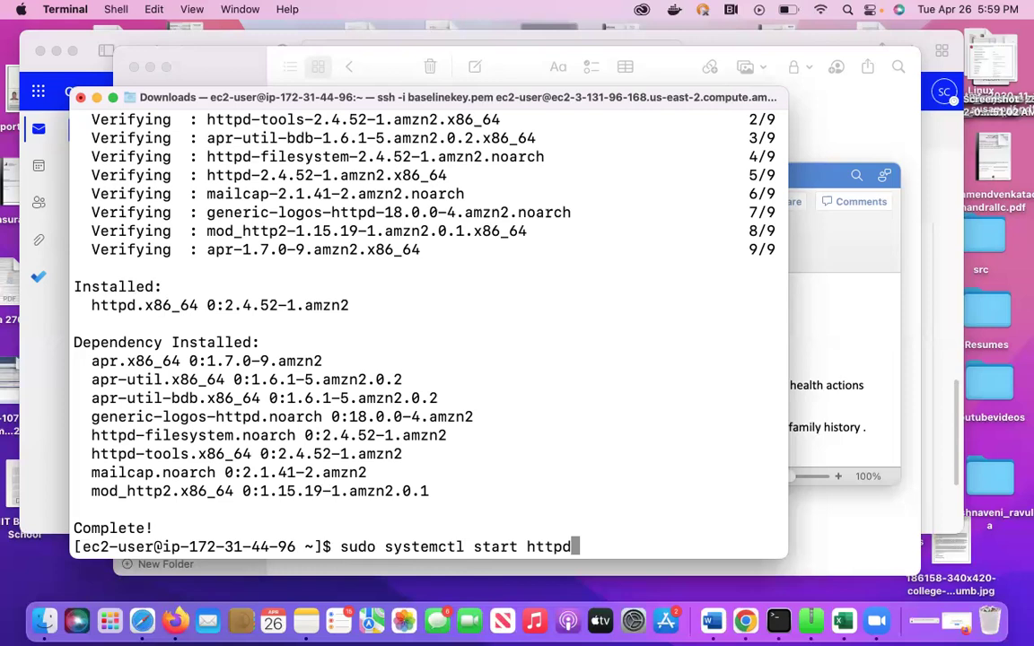
{"action": "key", "text": "Return"}
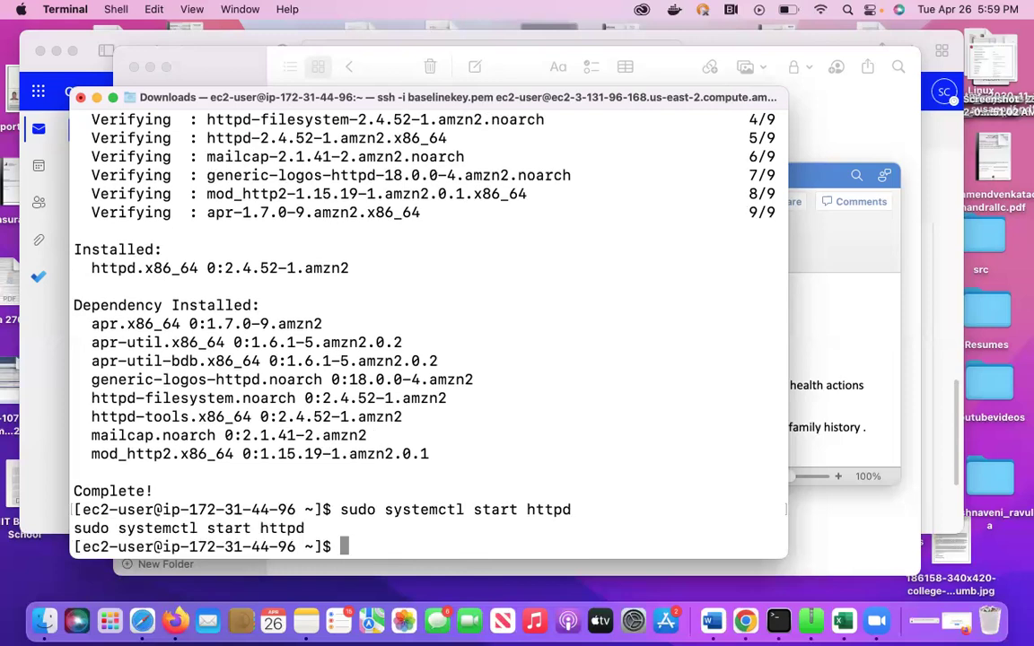
Enable the httpd service with sudo systemctl by reusing the previous command with enable in place of start.
{"action": "key", "text": "Up"}
{"action": "key", "text": "Left"}
{"action": "key", "text": "Left"}
{"action": "key", "text": "Left"}
{"action": "key", "text": "Left"}
{"action": "key", "text": "Left"}
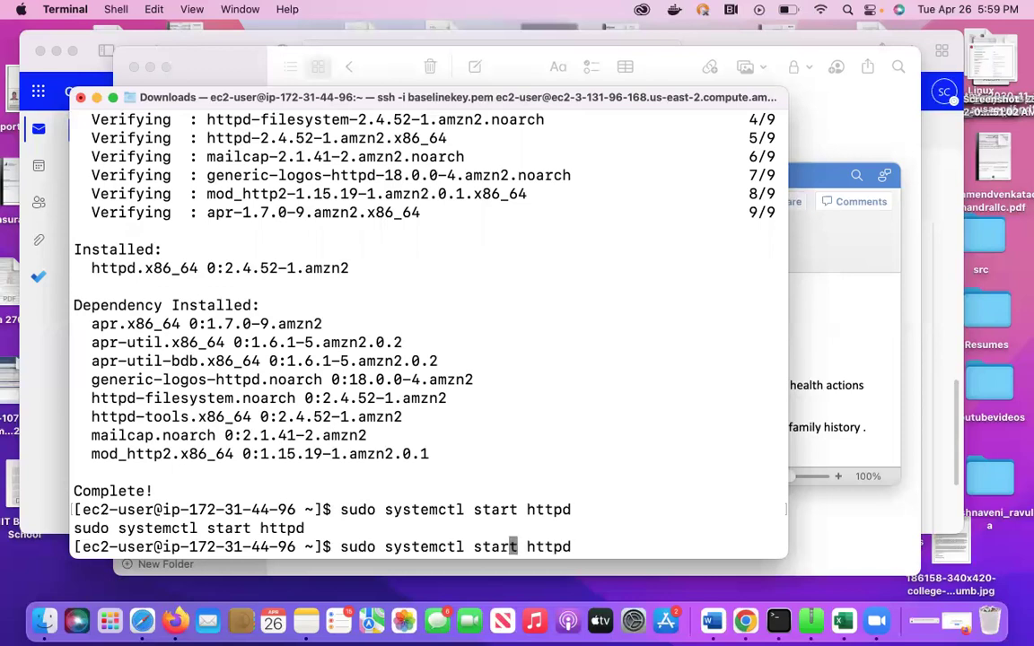
{"action": "key", "text": "BackSpace"}
{"action": "key", "text": "BackSpace"}
{"action": "key", "text": "BackSpace"}
{"action": "key", "text": "BackSpace"}
{"action": "key", "text": "BackSpace"}
{"action": "type", "text": "enable"}
{"action": "key", "text": "Return"}
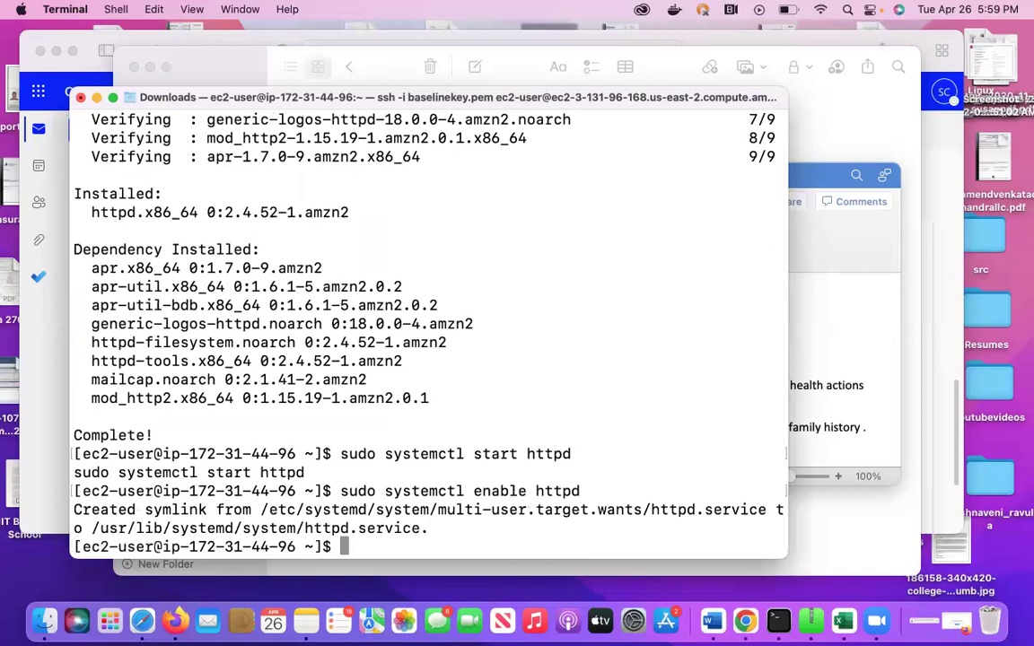
Check the status of the httpd service with sudo systemctl, reusing the previous command.
{"action": "key", "text": "Up"}
{"action": "key", "text": "Left"}
{"action": "key", "text": "Left"}
{"action": "key", "text": "Left"}
{"action": "key", "text": "Left"}
{"action": "key", "text": "Left"}
{"action": "key", "text": "Left"}
{"action": "key", "text": "BackSpace"}
{"action": "key", "text": "BackSpace"}
{"action": "key", "text": "BackSpace"}
{"action": "key", "text": "BackSpace"}
{"action": "key", "text": "BackSpace"}
{"action": "key", "text": "BackSpace"}
{"action": "type", "text": "status"}
{"action": "key", "text": "Return"}
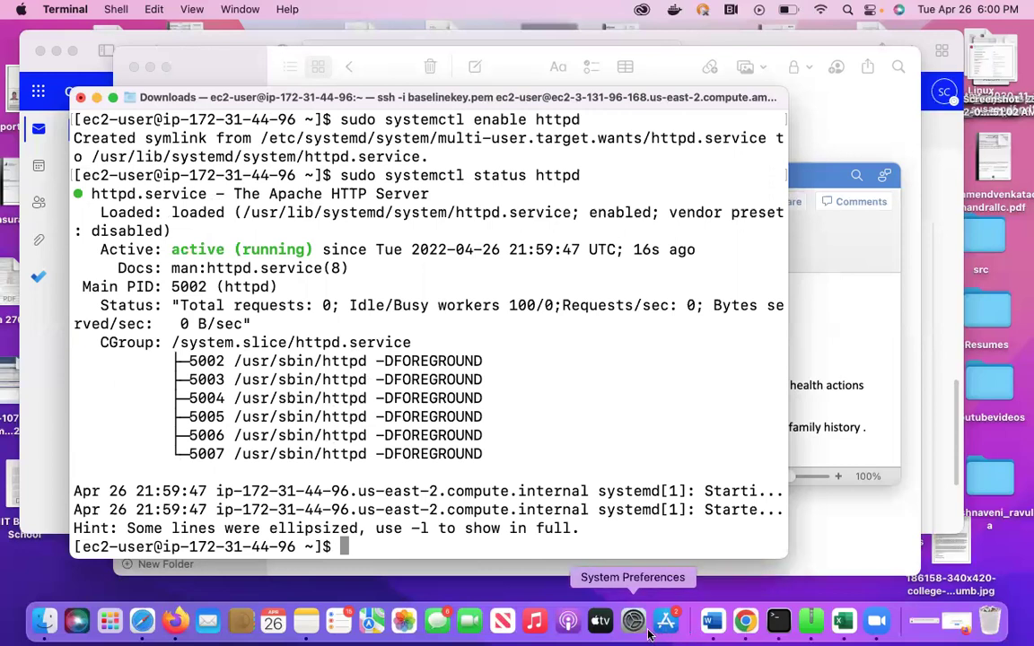
Switch to Chrome and search Google for "sample web page html" in a new tab.
{"action": "left_click", "coordinate": [746, 621]}
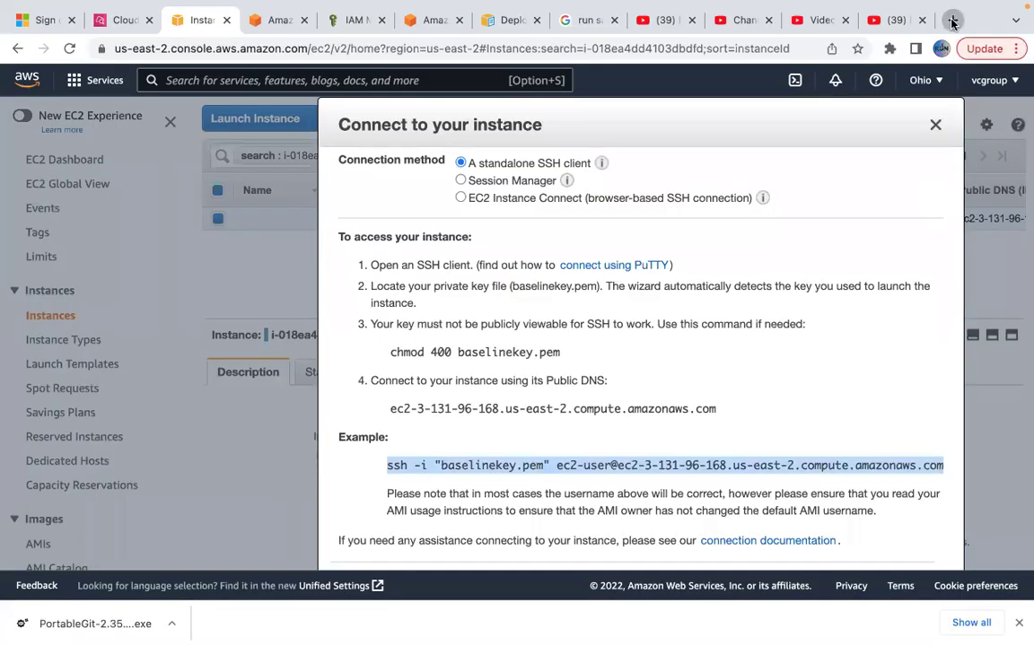
{"action": "left_click", "coordinate": [951, 20]}
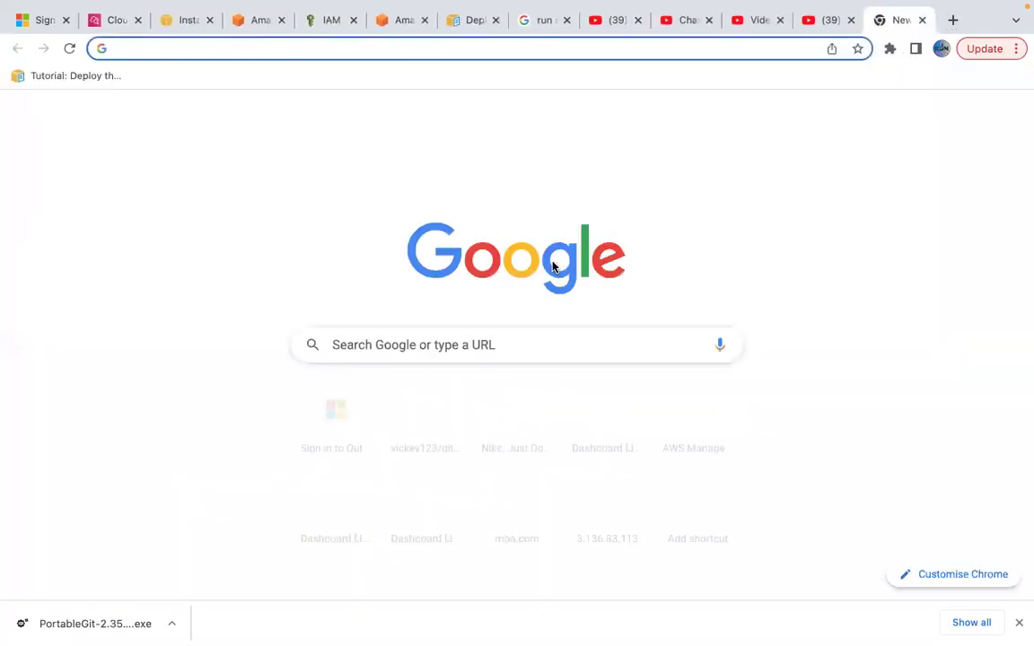
{"action": "type", "text": "sma"}
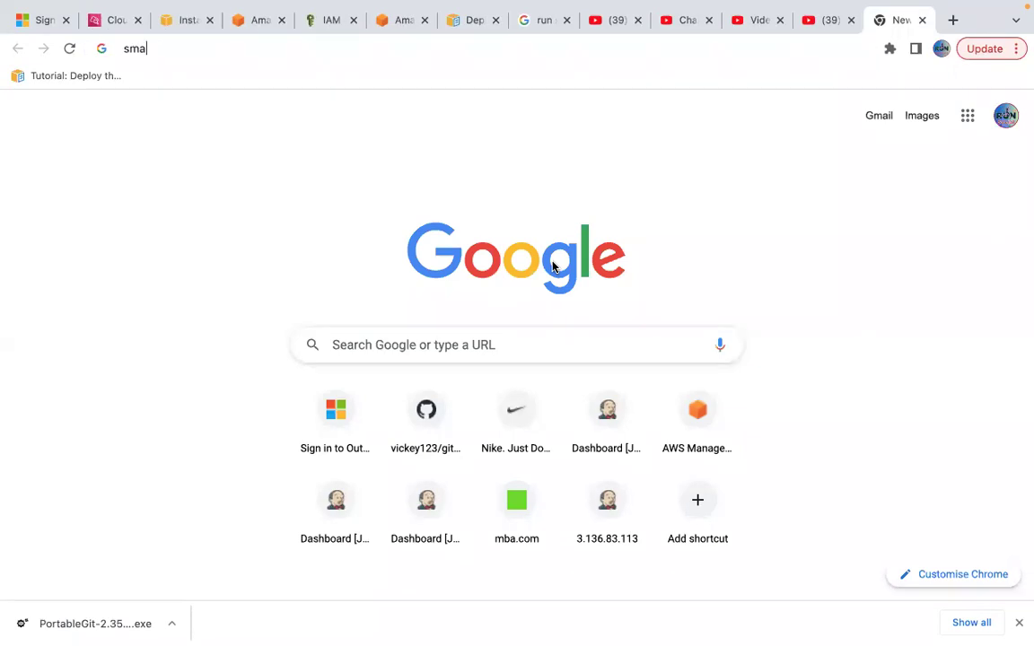
{"action": "key", "text": "BackSpace"}
{"action": "key", "text": "BackSpace"}
{"action": "type", "text": "am"}
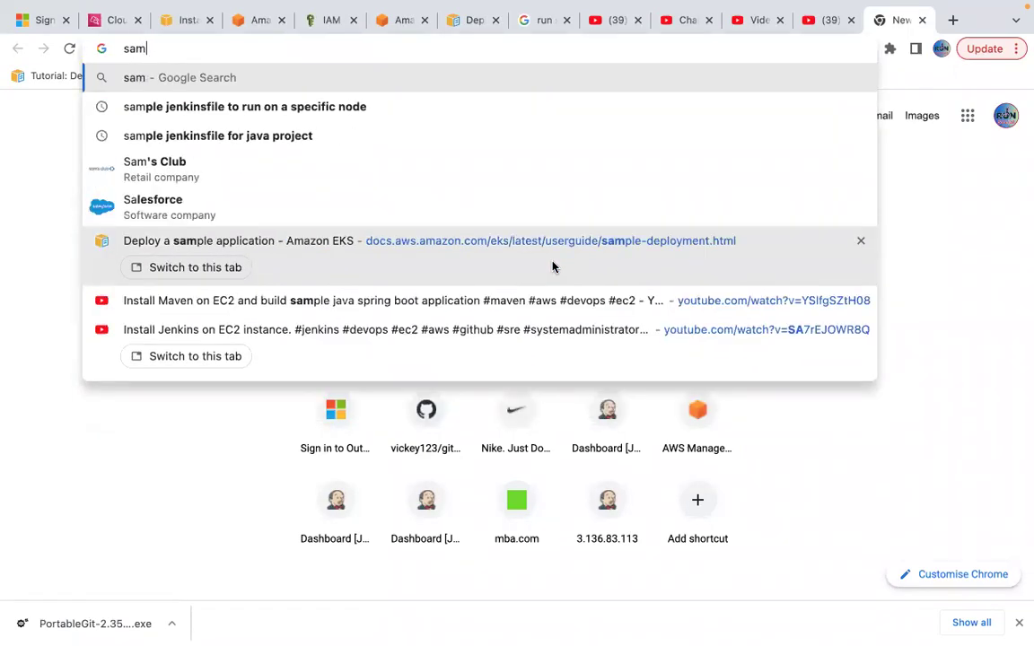
{"action": "type", "text": "ple web "}
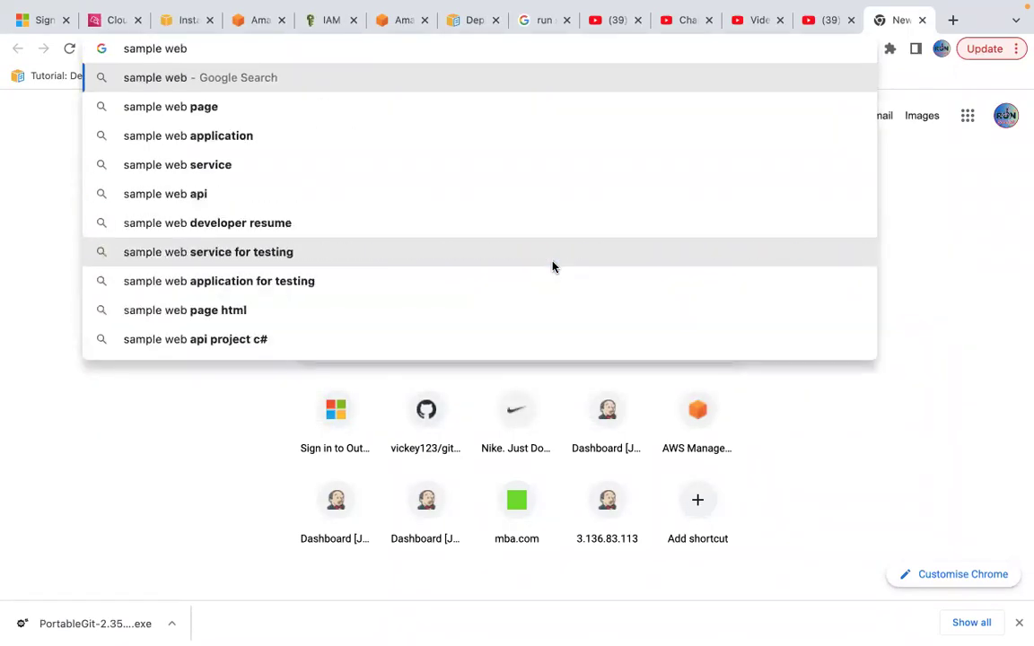
{"action": "type", "text": "page"}
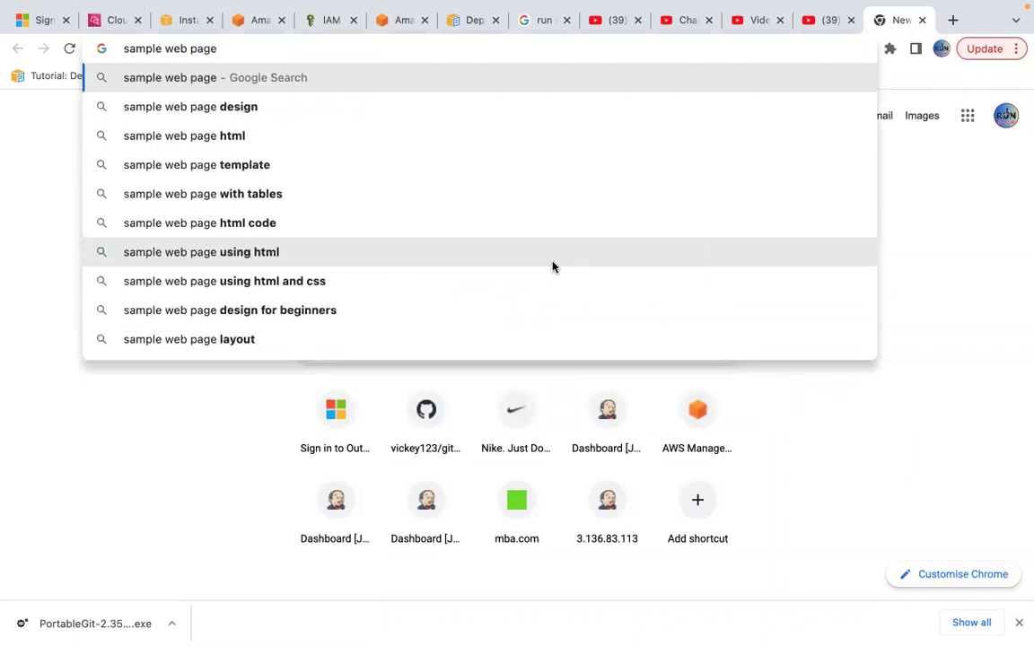
{"action": "key", "text": "Down"}
{"action": "key", "text": "Down"}
{"action": "key", "text": "Return"}
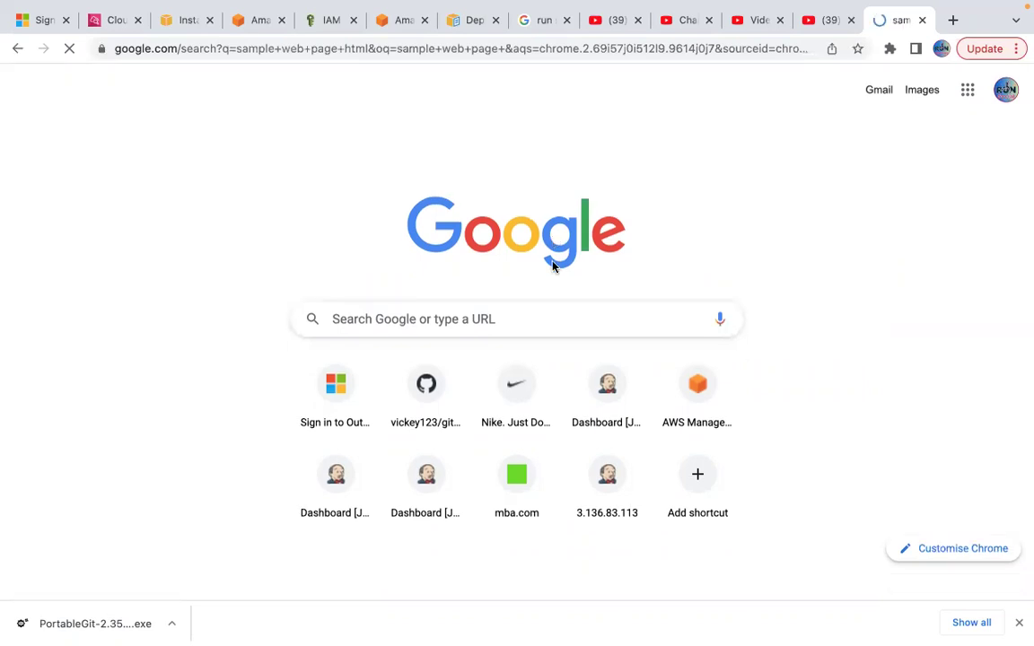
Open the "HTML Examples - W3Schools" search result in a new tab and switch to that tab.
{"action": "scroll", "coordinate": [542, 454], "scroll_direction": "down", "scroll_amount": 5}
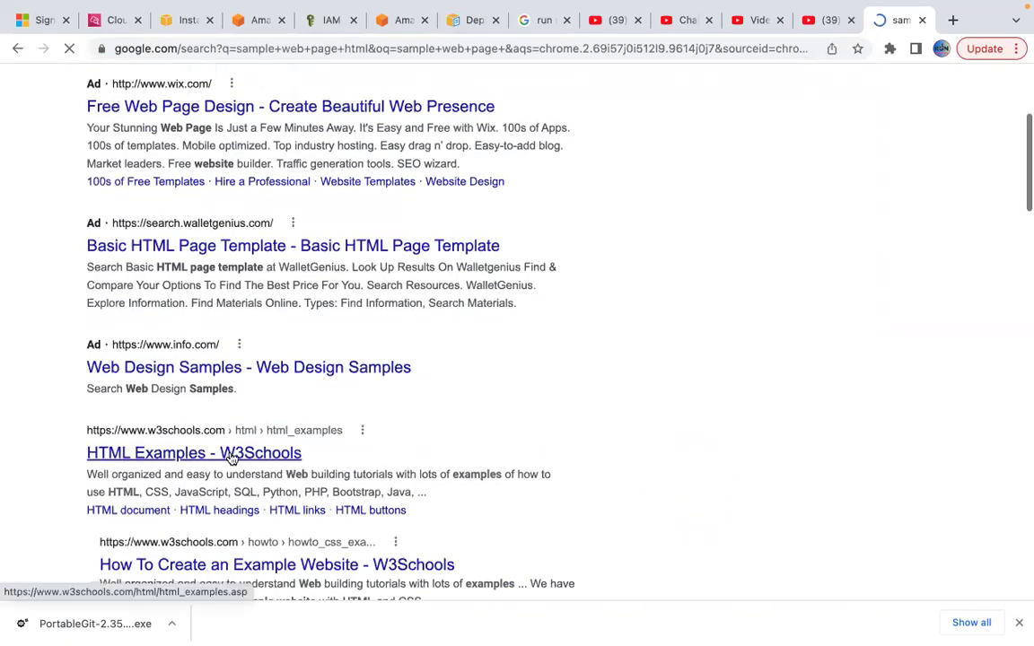
{"action": "right_click", "coordinate": [235, 454]}
{"action": "key", "text": "Escape"}
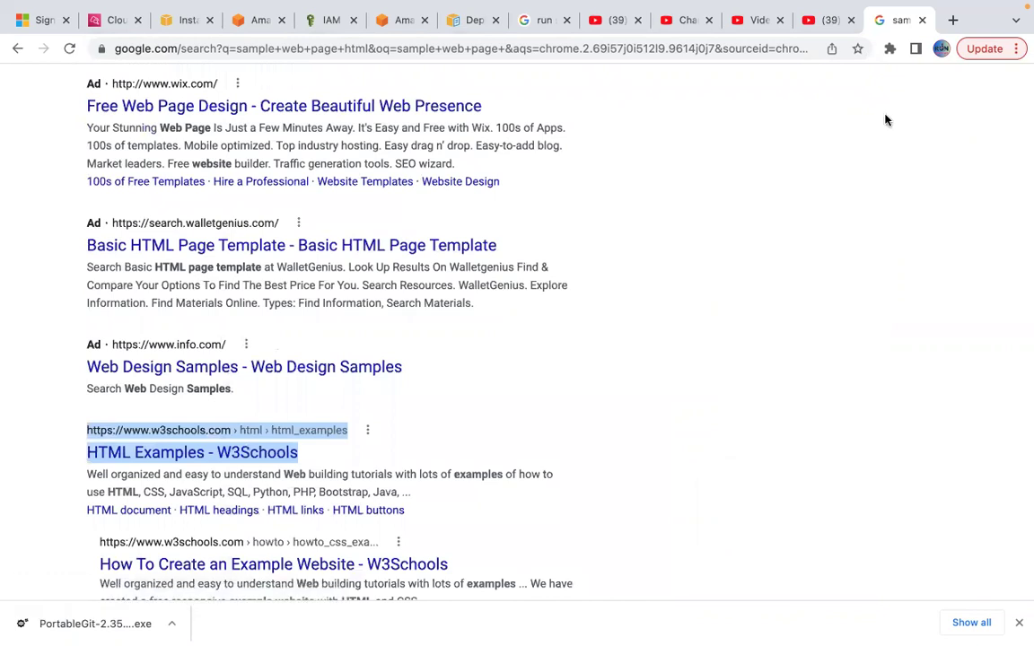
{"action": "scroll", "coordinate": [731, 274], "scroll_direction": "down", "scroll_amount": 2}
{"action": "scroll", "coordinate": [434, 347], "scroll_direction": "up", "scroll_amount": 3}
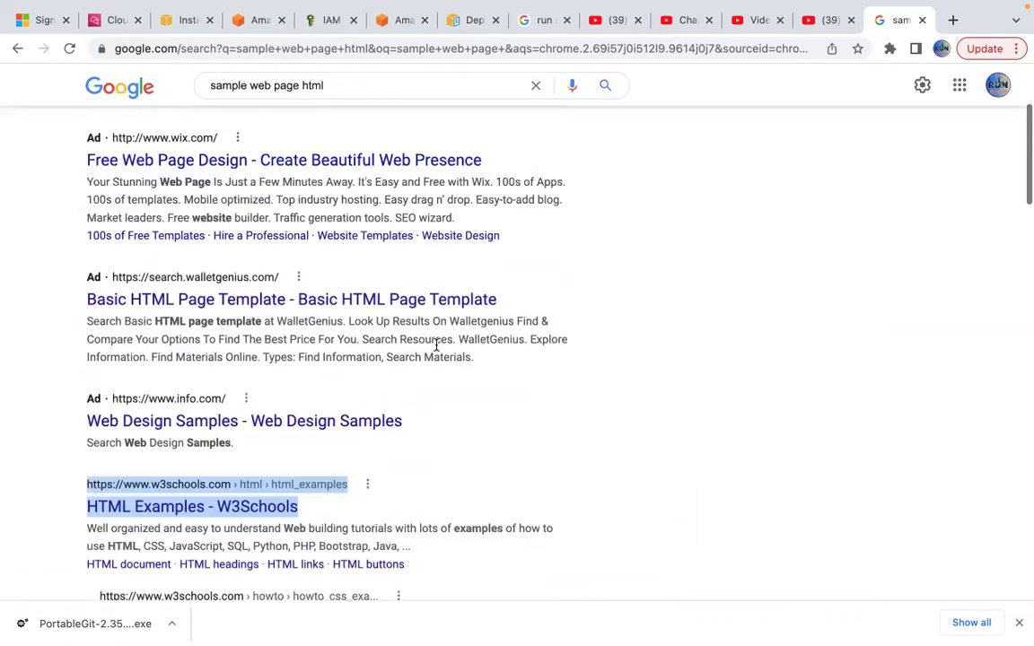
{"action": "right_click", "coordinate": [221, 511]}
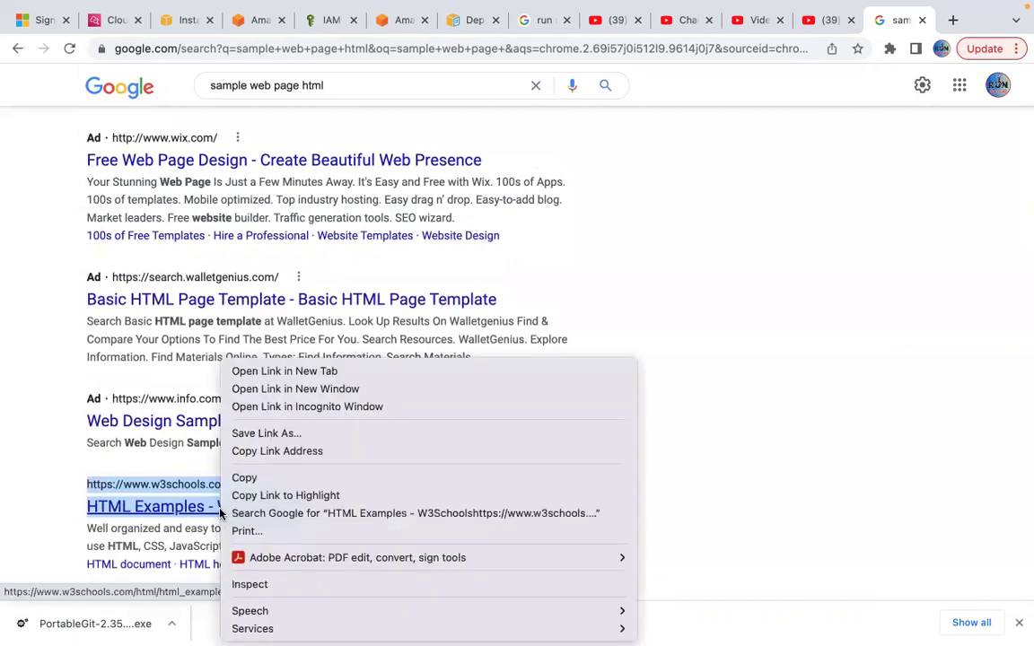
{"action": "left_click", "coordinate": [282, 376]}
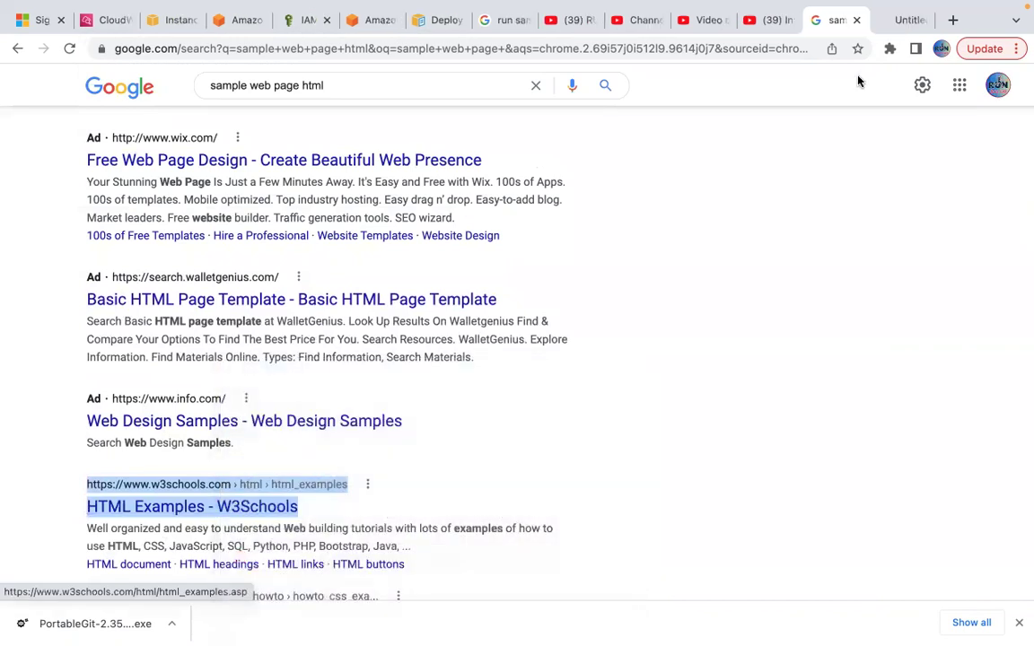
{"action": "left_click", "coordinate": [897, 22]}
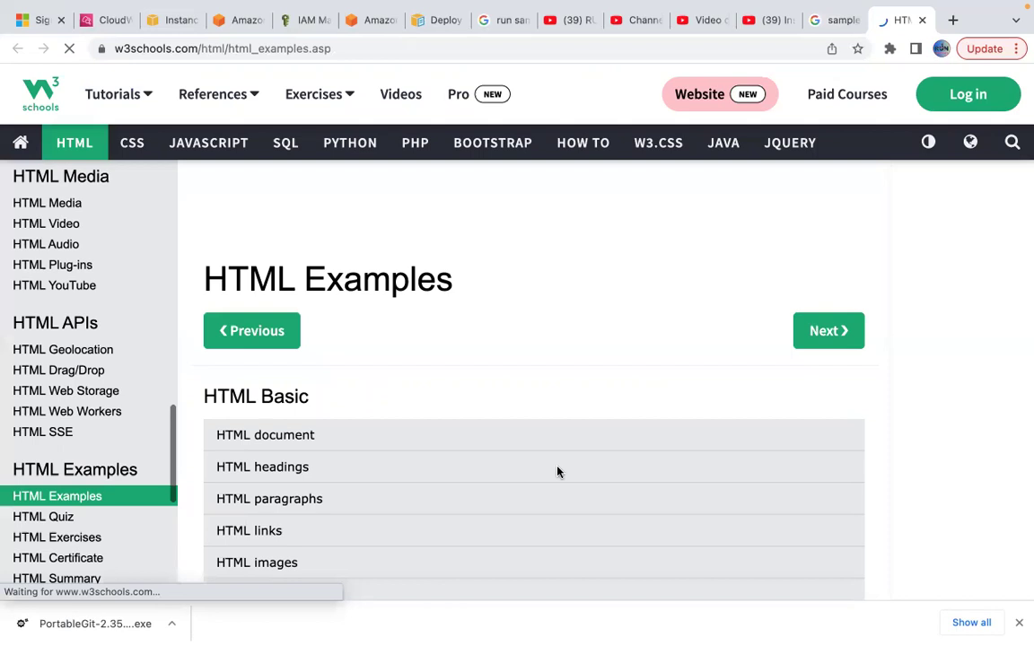
Look through the W3Schools HTML Examples page and its list of HTML topics for a suitable sample page.
{"action": "scroll", "coordinate": [557, 473], "scroll_direction": "down", "scroll_amount": 2}
{"action": "scroll", "coordinate": [480, 549], "scroll_direction": "down", "scroll_amount": 4}
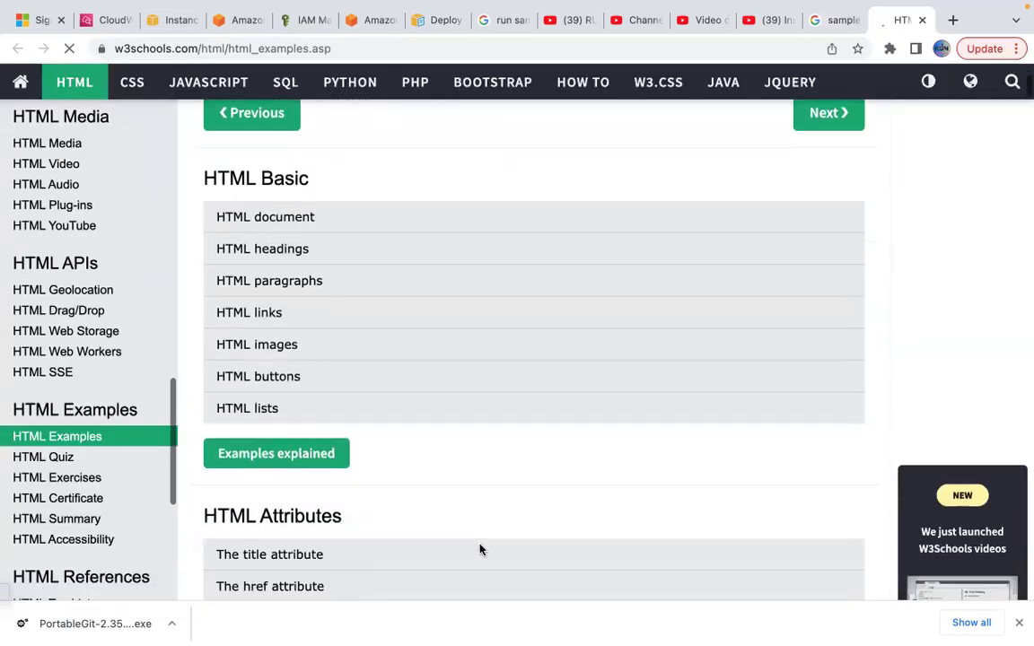
{"action": "scroll", "coordinate": [481, 550], "scroll_direction": "down", "scroll_amount": 3}
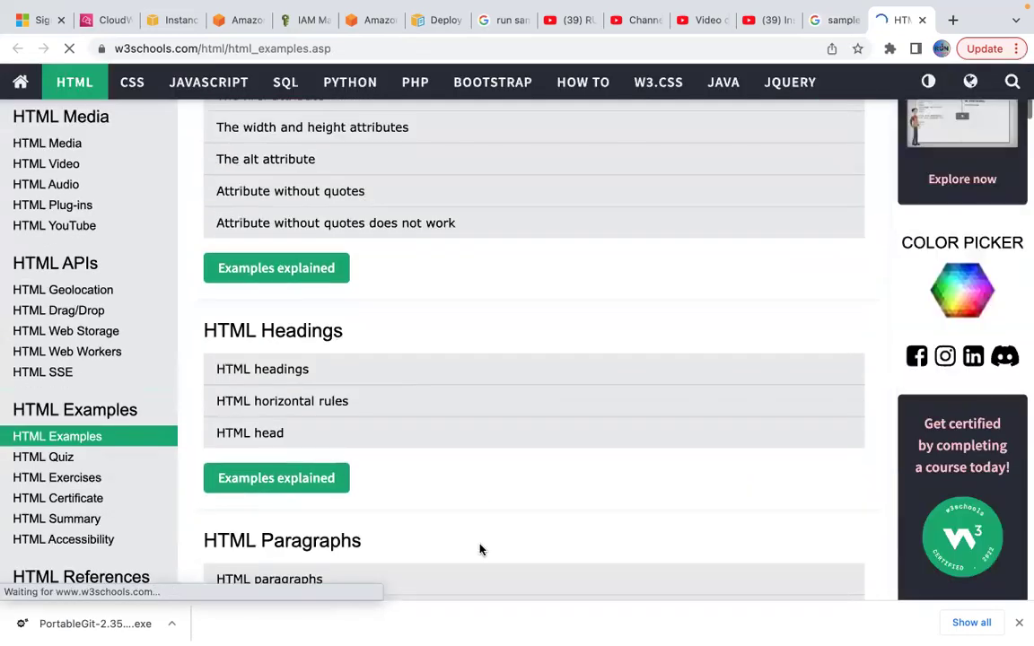
{"action": "scroll", "coordinate": [357, 558], "scroll_direction": "down", "scroll_amount": 2}
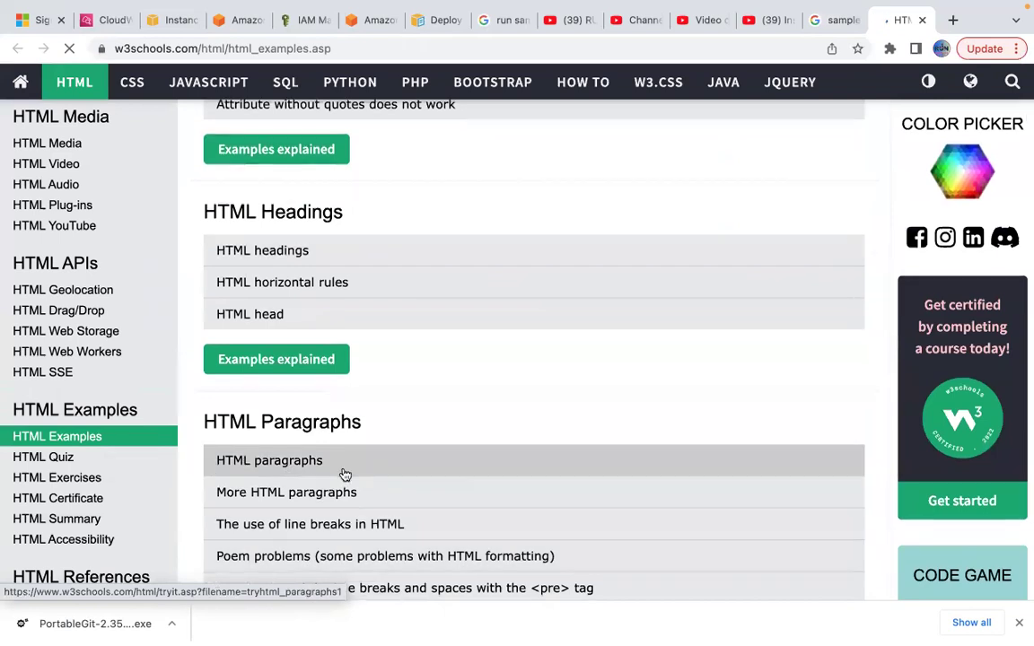
{"action": "scroll", "coordinate": [342, 474], "scroll_direction": "down", "scroll_amount": 3}
{"action": "scroll", "coordinate": [345, 474], "scroll_direction": "down", "scroll_amount": 2}
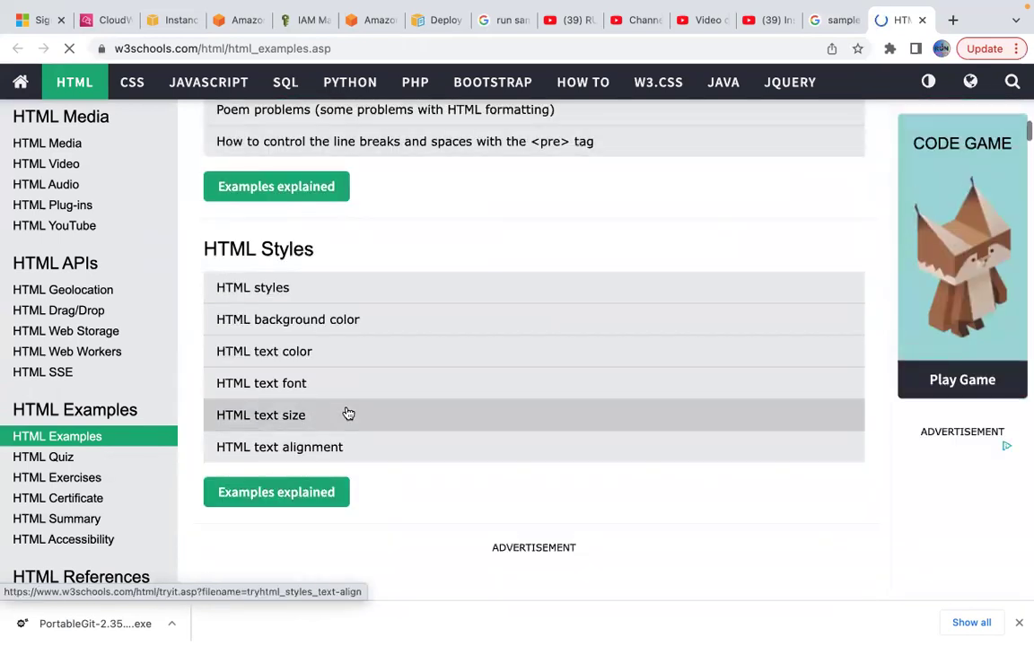
{"action": "scroll", "coordinate": [102, 461], "scroll_direction": "down", "scroll_amount": 5}
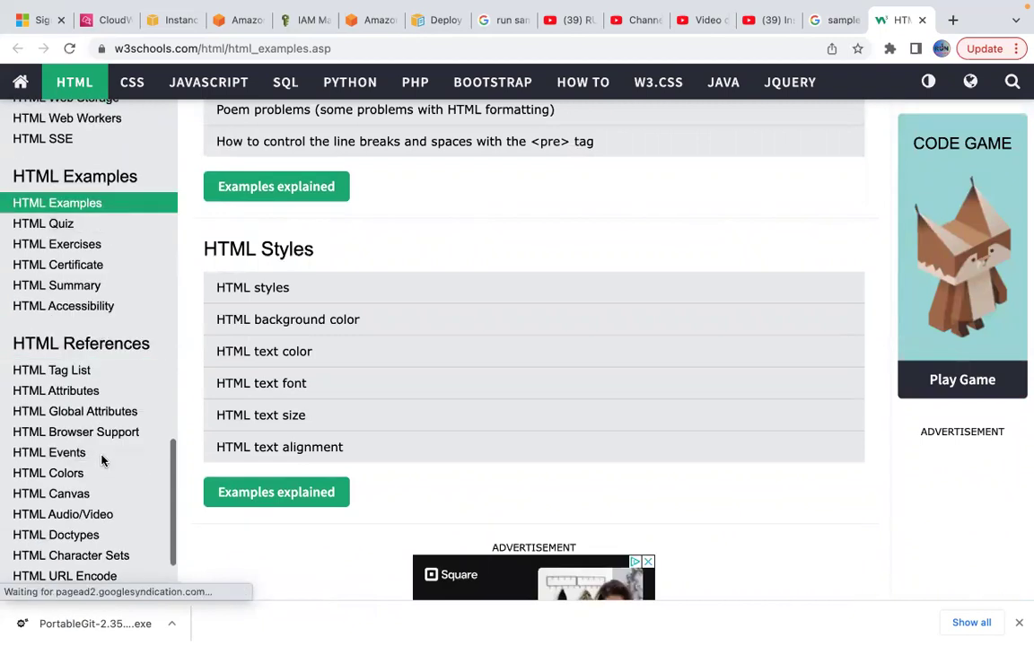
{"action": "scroll", "coordinate": [101, 461], "scroll_direction": "down", "scroll_amount": 3}
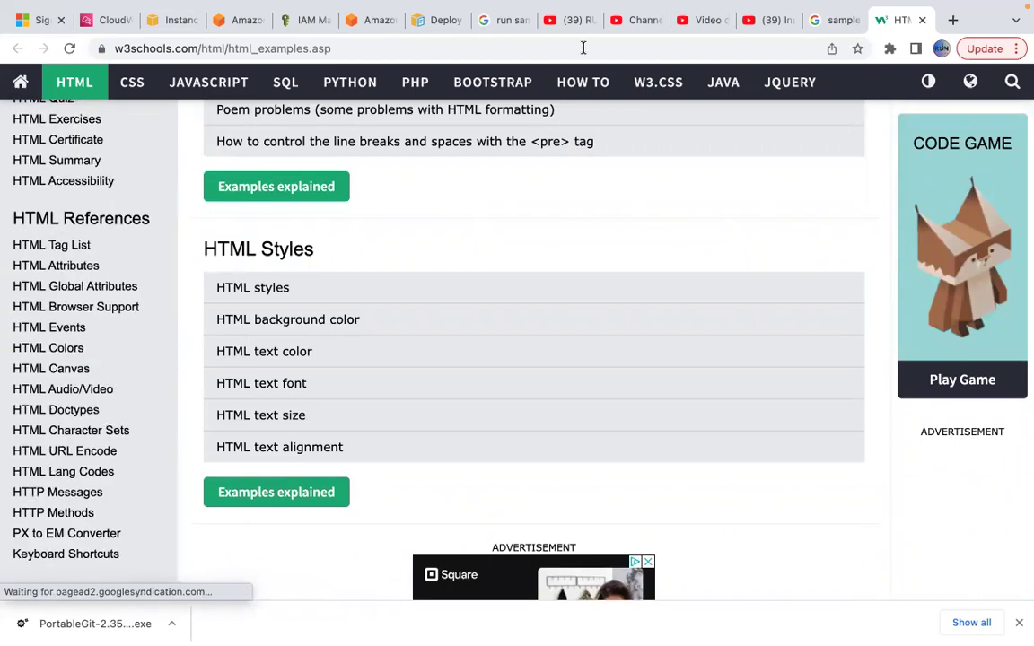
Search Google for "html code to create register form" in the W3Schools tab, using the suggested query.
{"action": "left_click", "coordinate": [583, 48]}
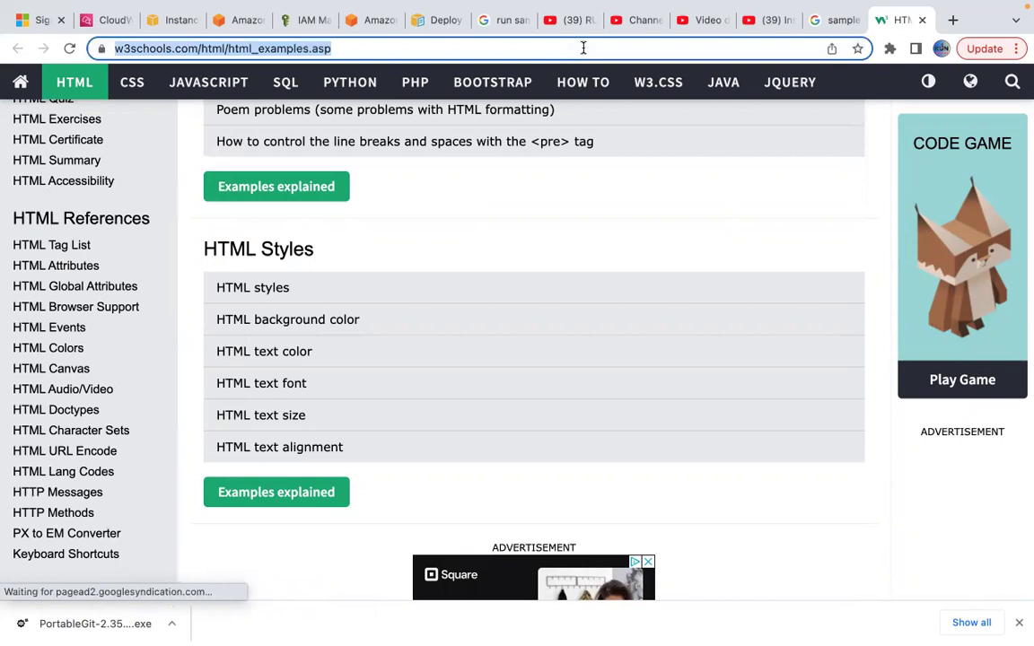
{"action": "type", "text": "html code "}
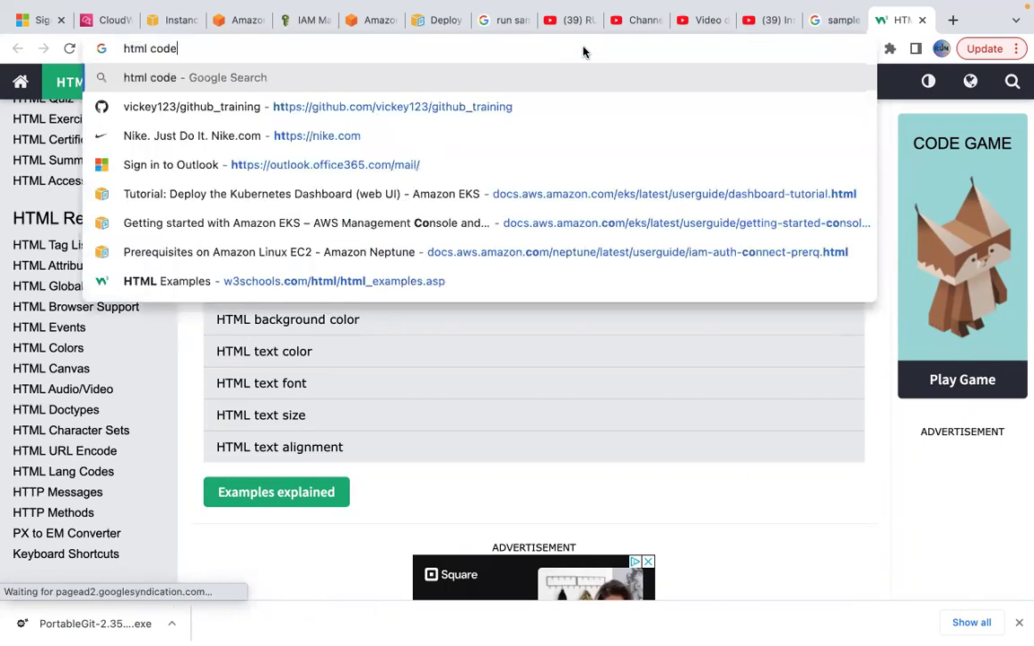
{"action": "type", "text": "to de"}
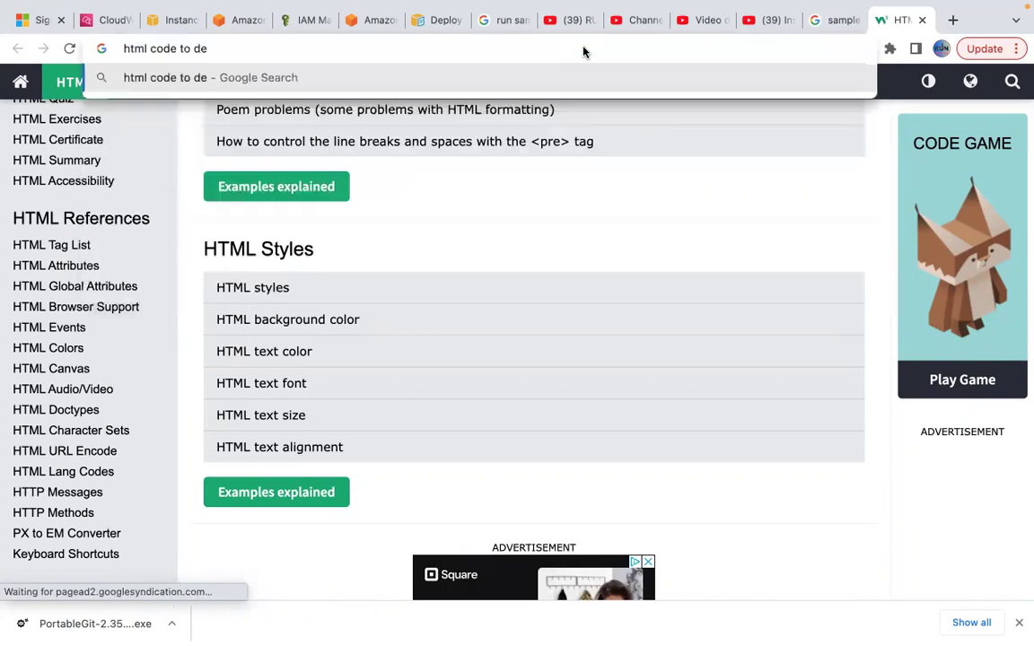
{"action": "type", "text": "p"}
{"action": "key", "text": "BackSpace"}
{"action": "key", "text": "BackSpace"}
{"action": "key", "text": "BackSpace"}
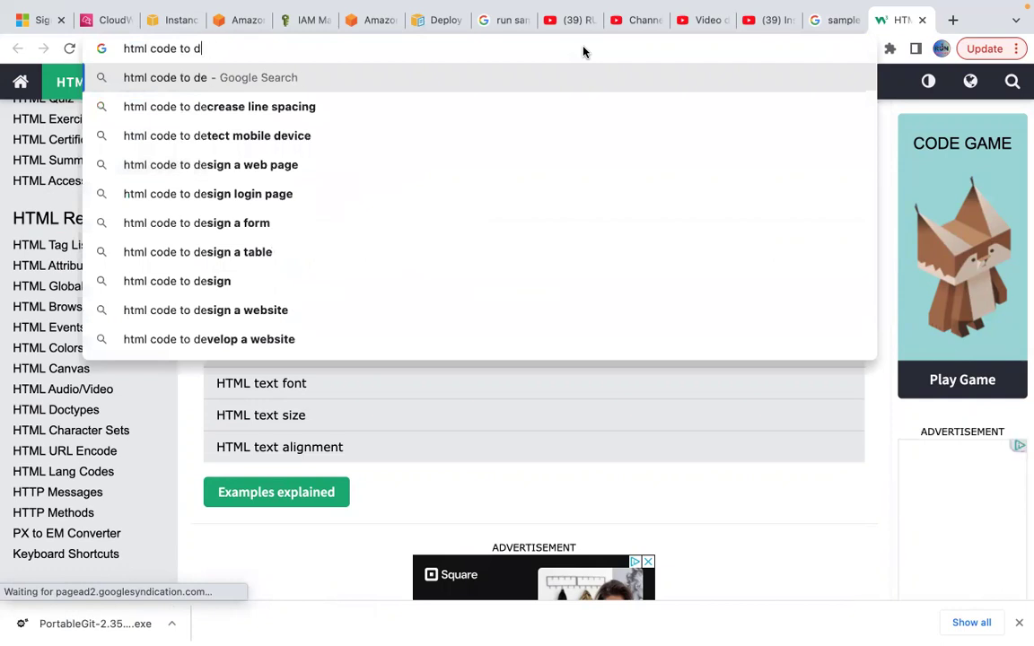
{"action": "type", "text": "regis"}
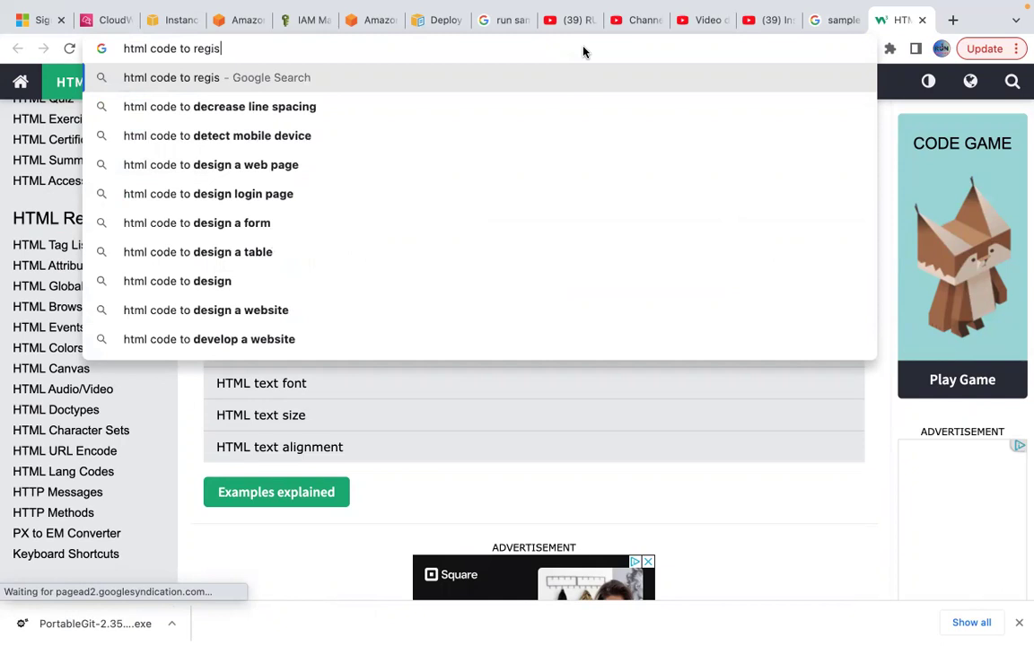
{"action": "type", "text": "ter cou"}
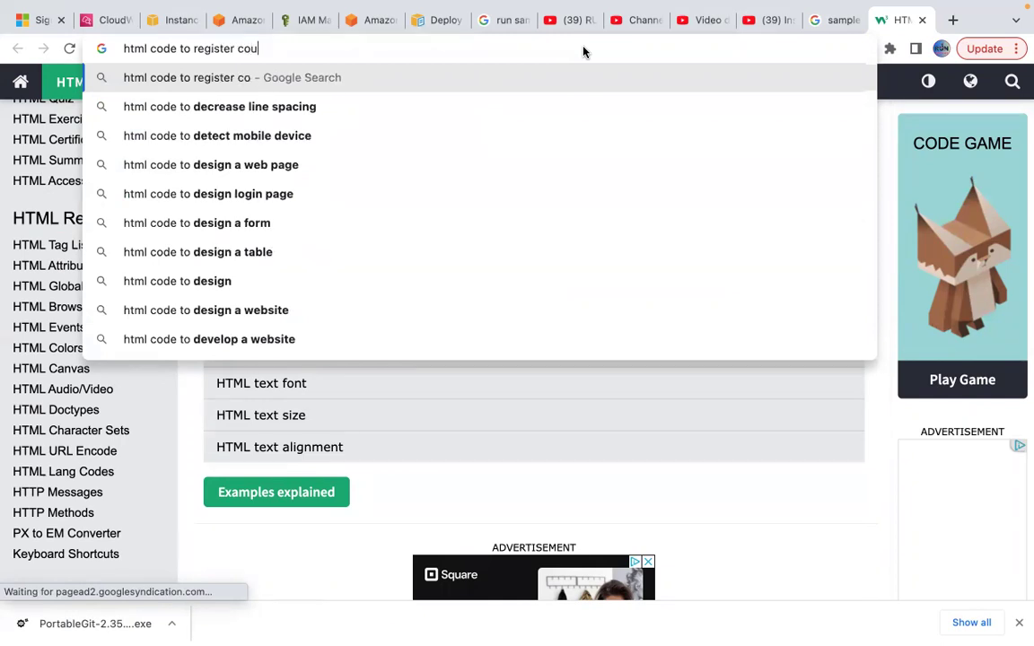
{"action": "key", "text": "BackSpace"}
{"action": "type", "text": "r"}
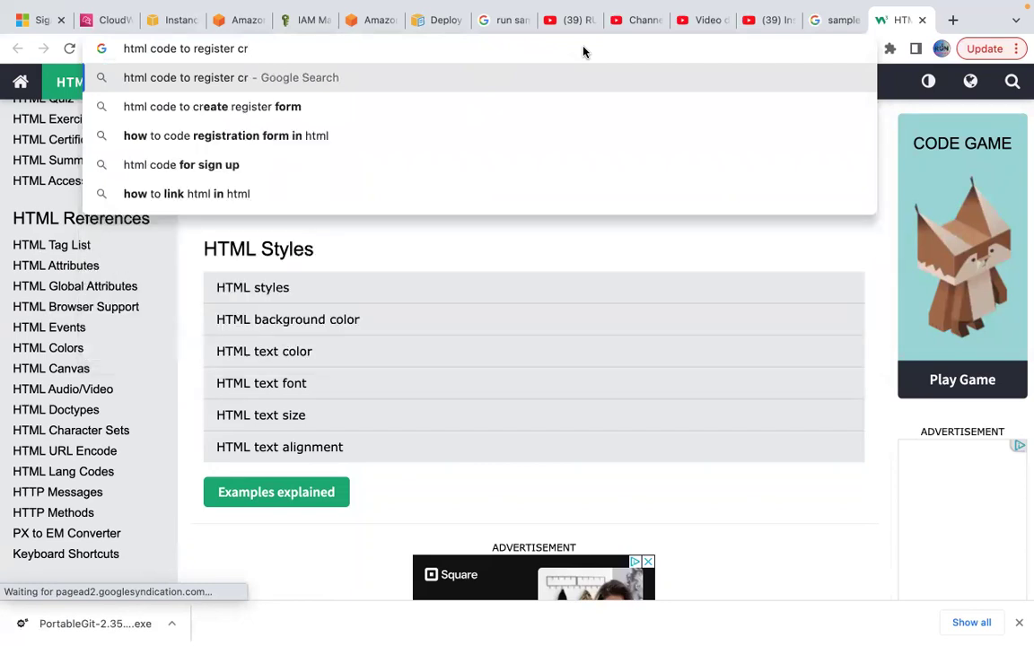
{"action": "left_click", "coordinate": [296, 109]}
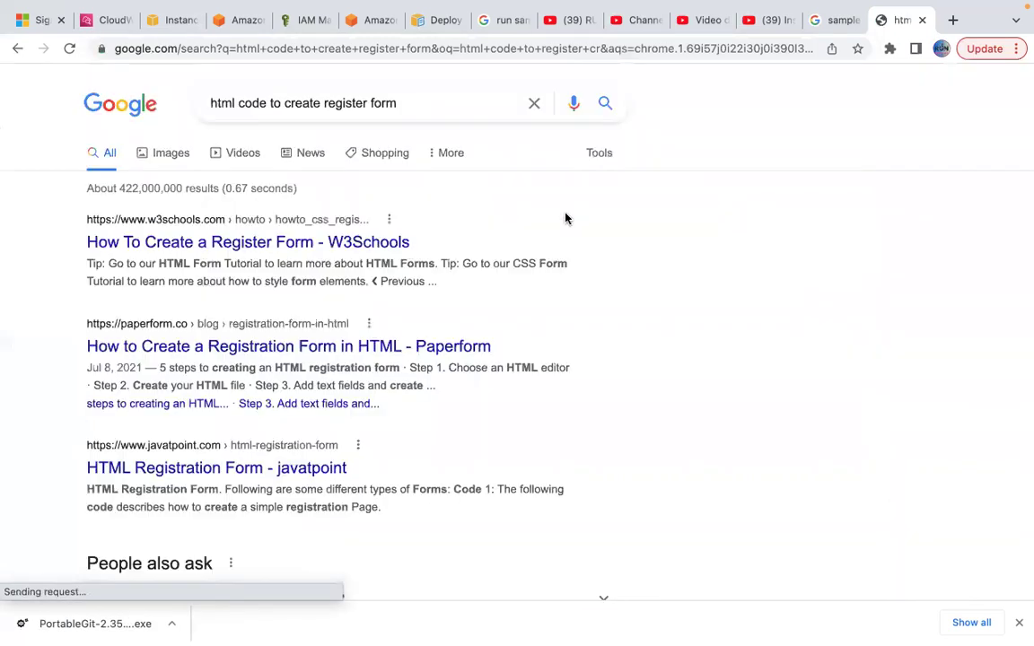
Open the "How To Create a Register Form - W3Schools" result in a new tab and look through its form example.
{"action": "right_click", "coordinate": [260, 247]}
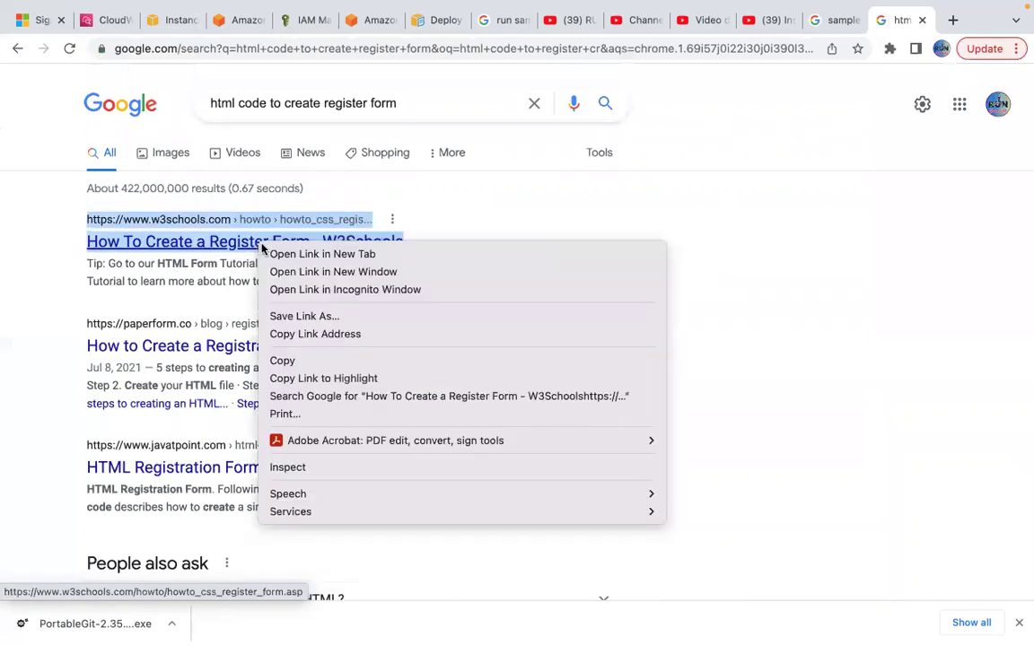
{"action": "left_click", "coordinate": [305, 256]}
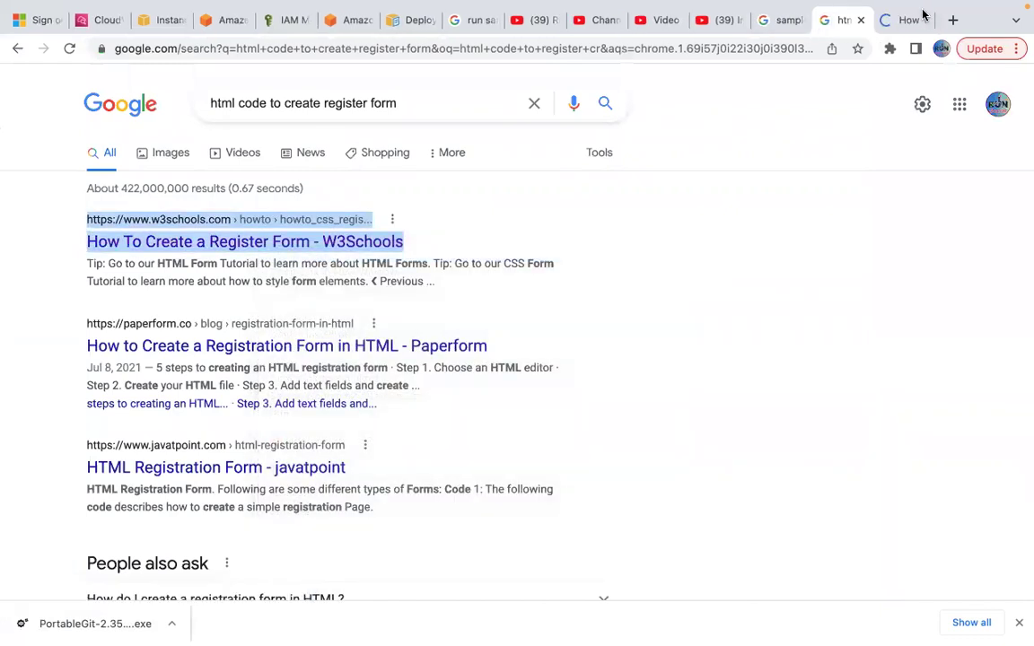
{"action": "left_click", "coordinate": [904, 20]}
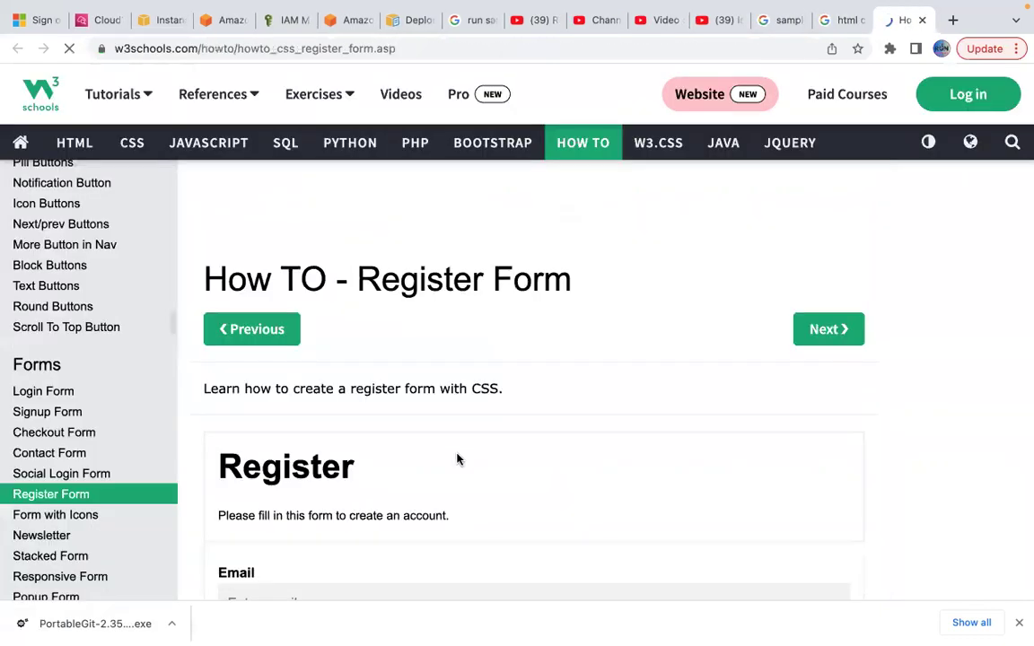
{"action": "scroll", "coordinate": [505, 384], "scroll_direction": "down", "scroll_amount": 3}
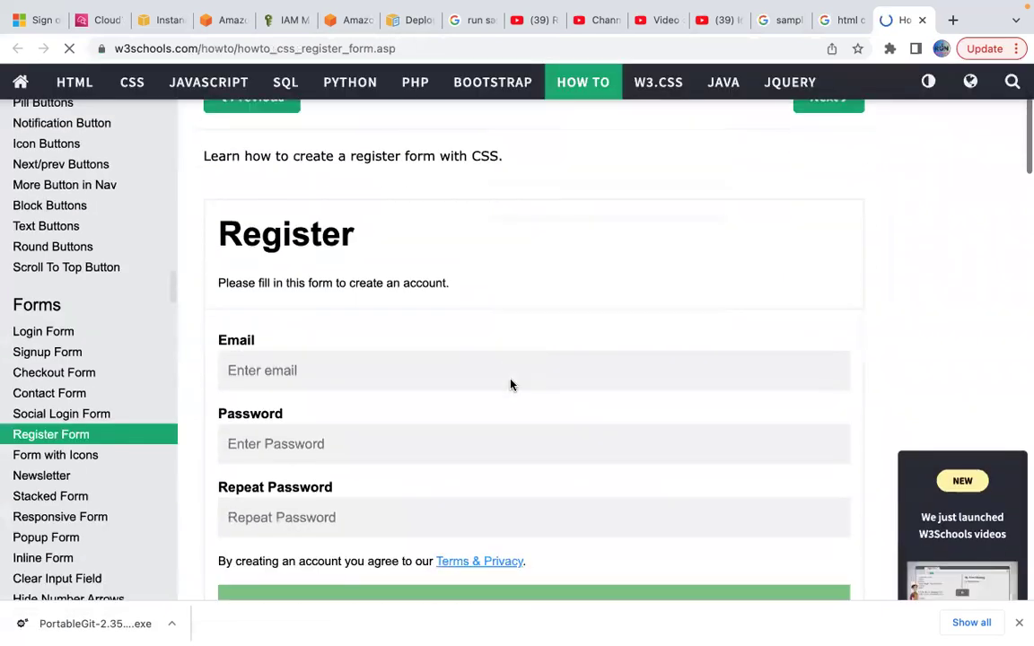
{"action": "scroll", "coordinate": [437, 411], "scroll_direction": "up", "scroll_amount": 2}
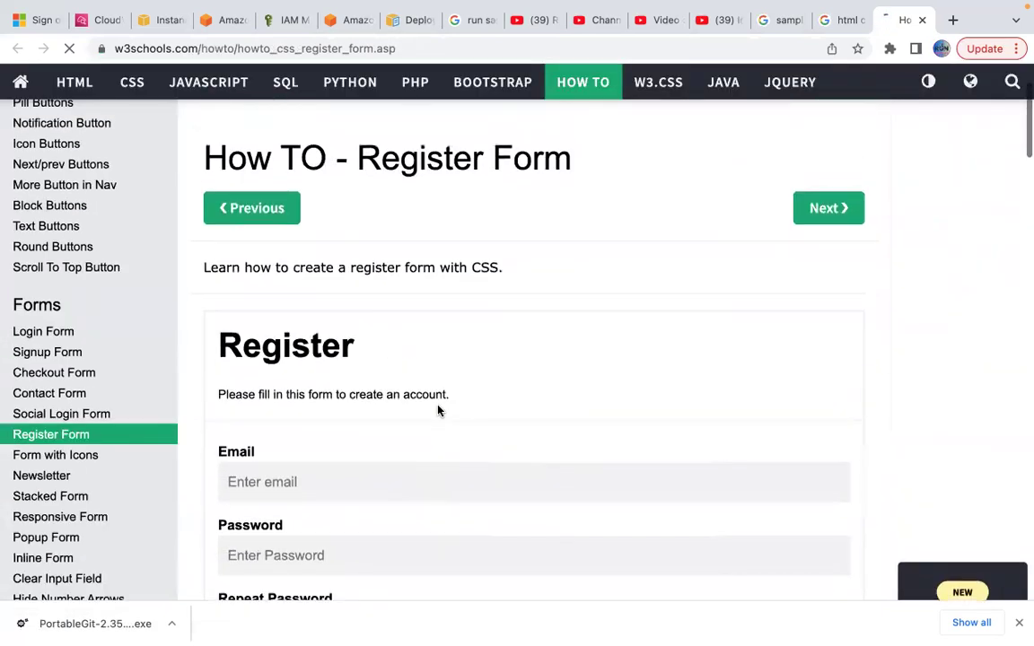
{"action": "scroll", "coordinate": [438, 411], "scroll_direction": "down", "scroll_amount": 5}
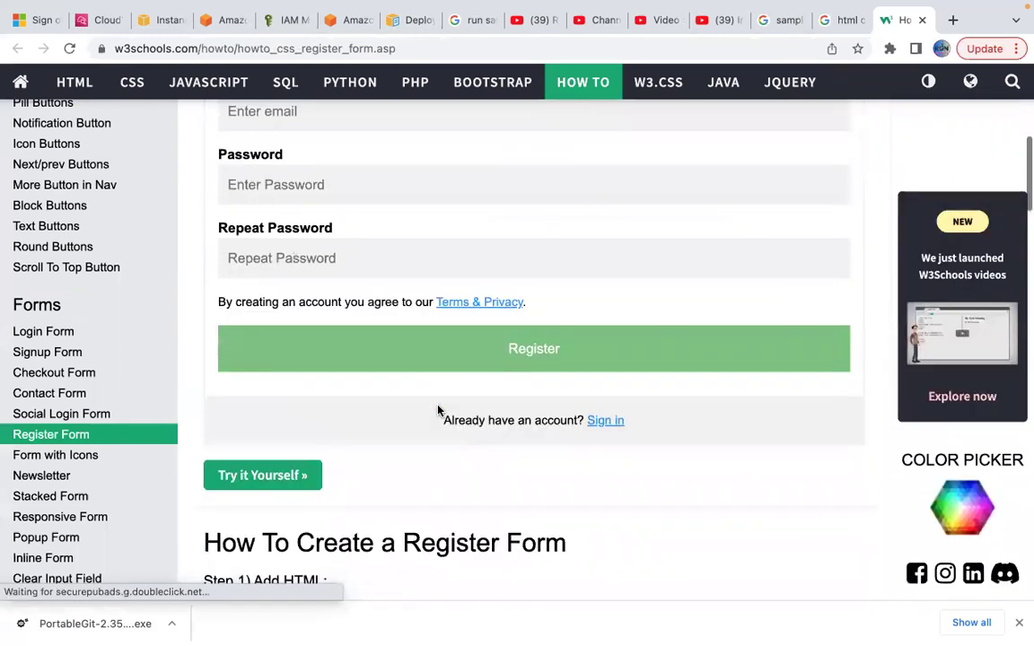
{"action": "scroll", "coordinate": [438, 411], "scroll_direction": "down", "scroll_amount": 2}
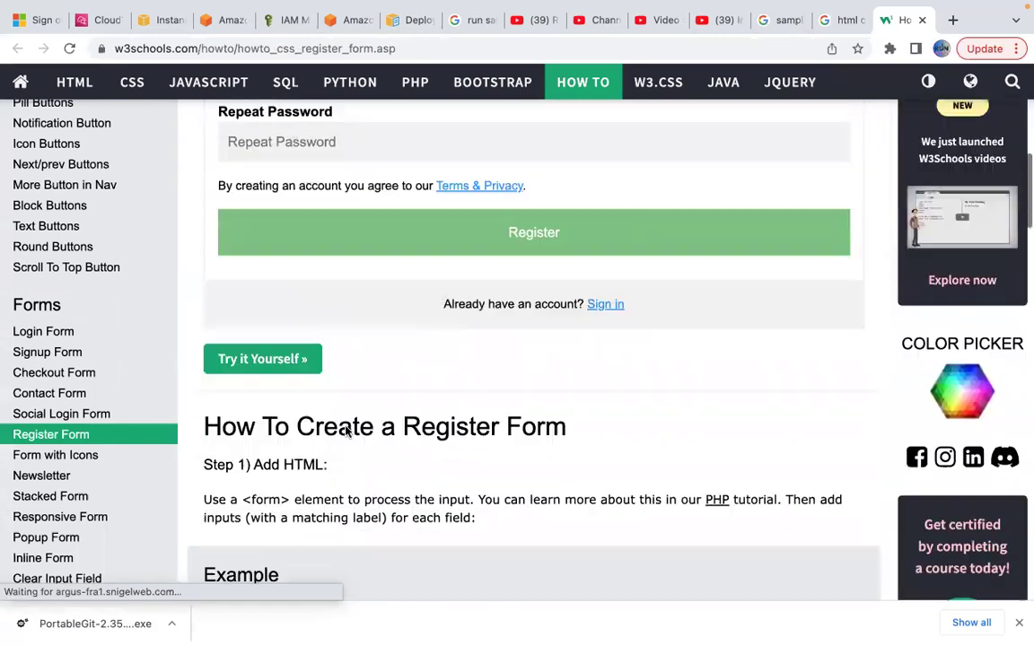
Open the register form example in the Try it Yourself editor and copy its entire HTML code.
{"action": "left_click", "coordinate": [278, 368]}
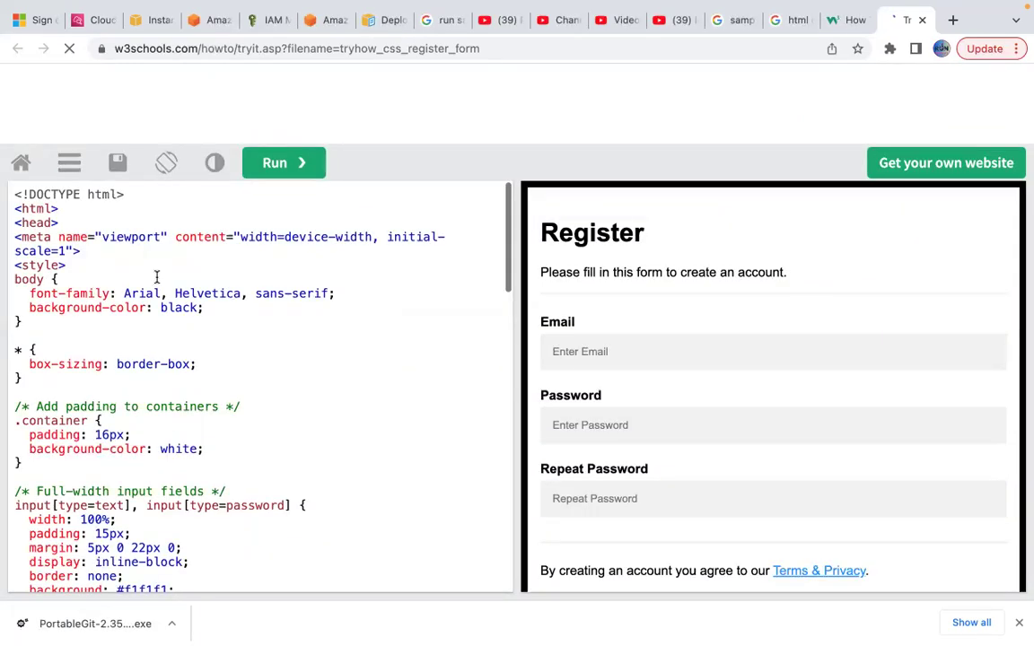
{"action": "scroll", "coordinate": [81, 233], "scroll_direction": "down", "scroll_amount": 2}
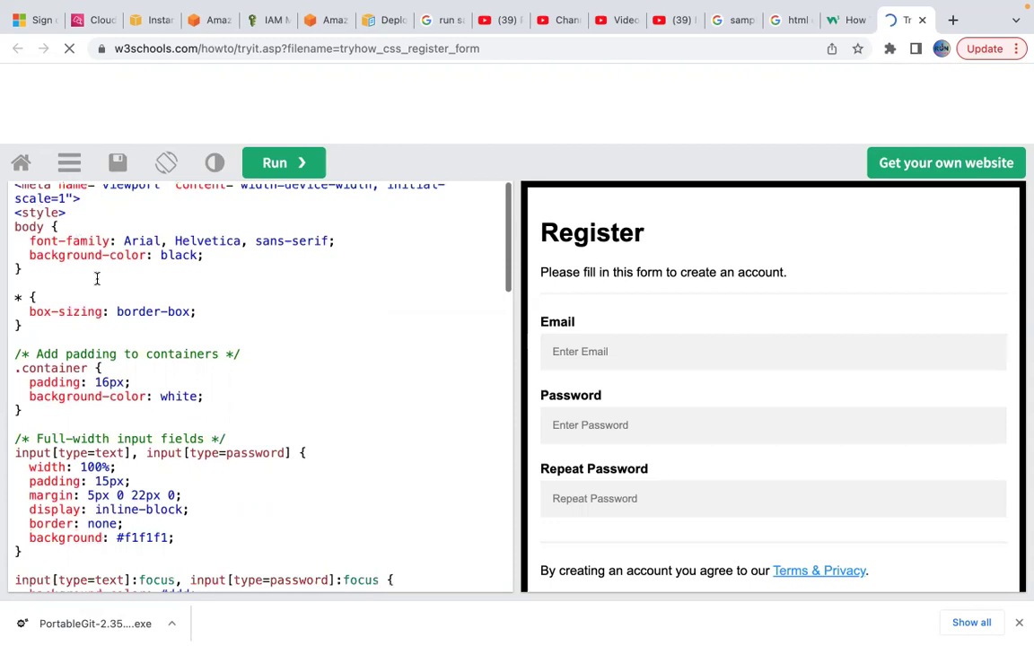
{"action": "scroll", "coordinate": [79, 330], "scroll_direction": "down", "scroll_amount": 5}
{"action": "scroll", "coordinate": [54, 287], "scroll_direction": "up", "scroll_amount": 6}
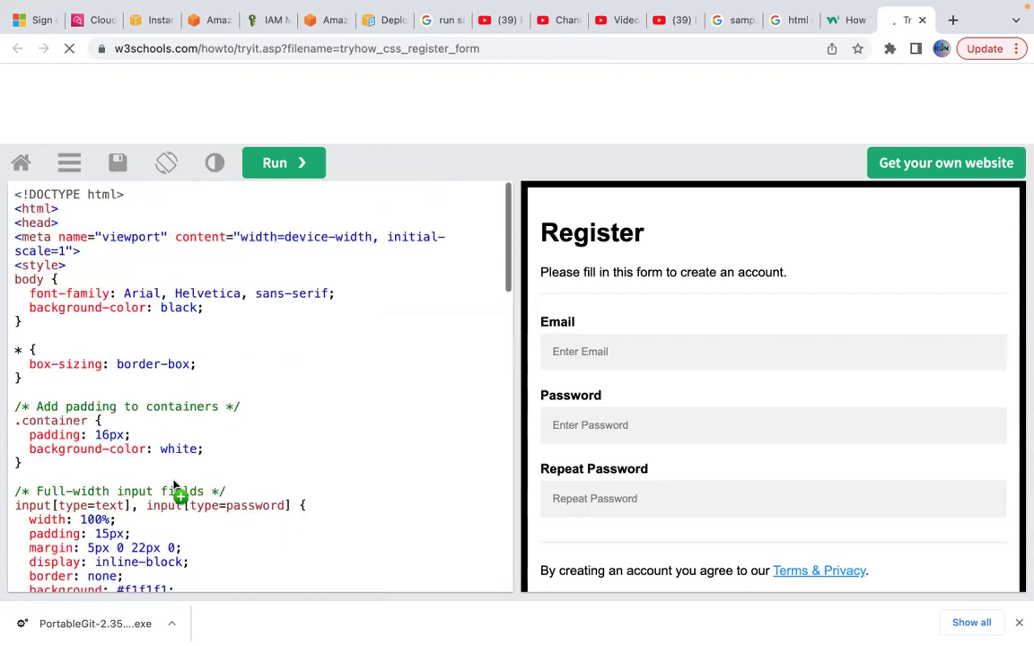
{"action": "left_click_drag", "start_coordinate": [175, 486], "coordinate": [175, 483]}
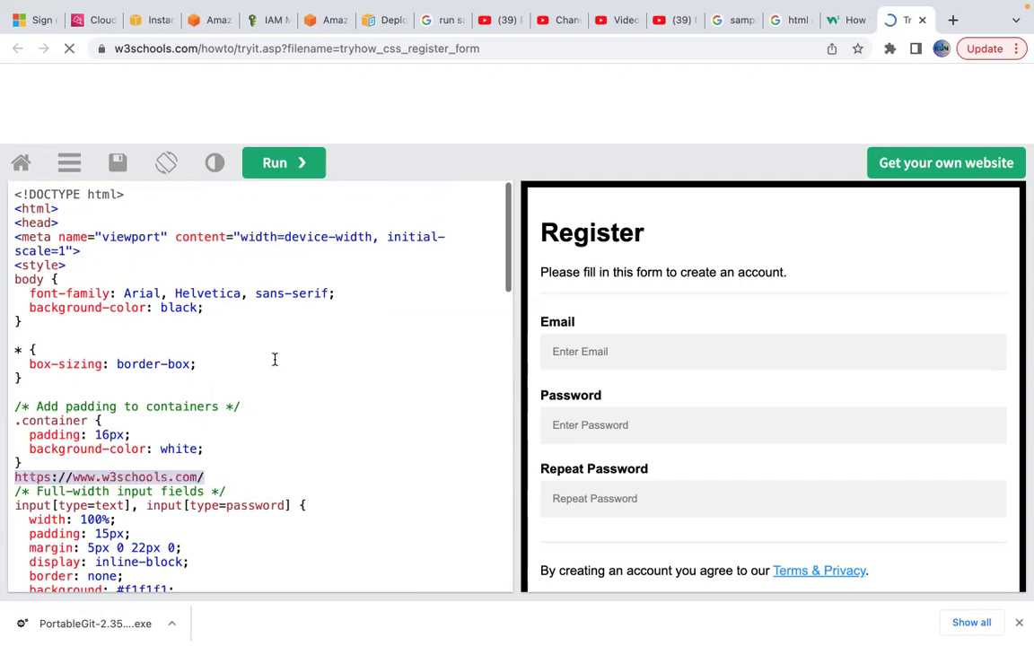
{"action": "key", "text": "ctrl+a"}
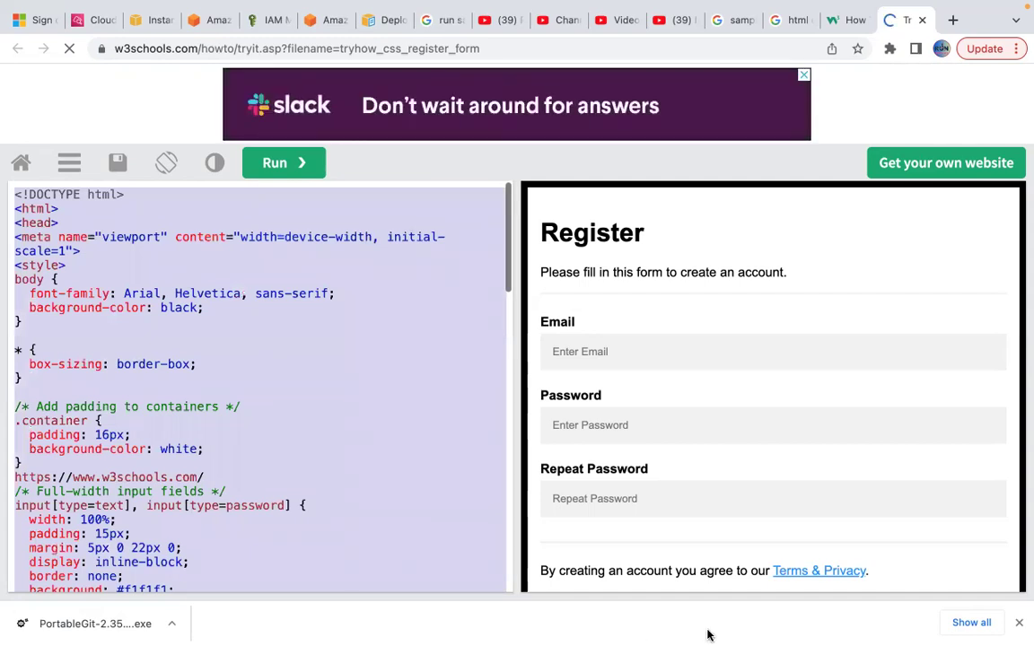
Switch to the Terminal and clear the EC2 session's screen.
{"action": "mouse_move", "coordinate": [794, 618]}
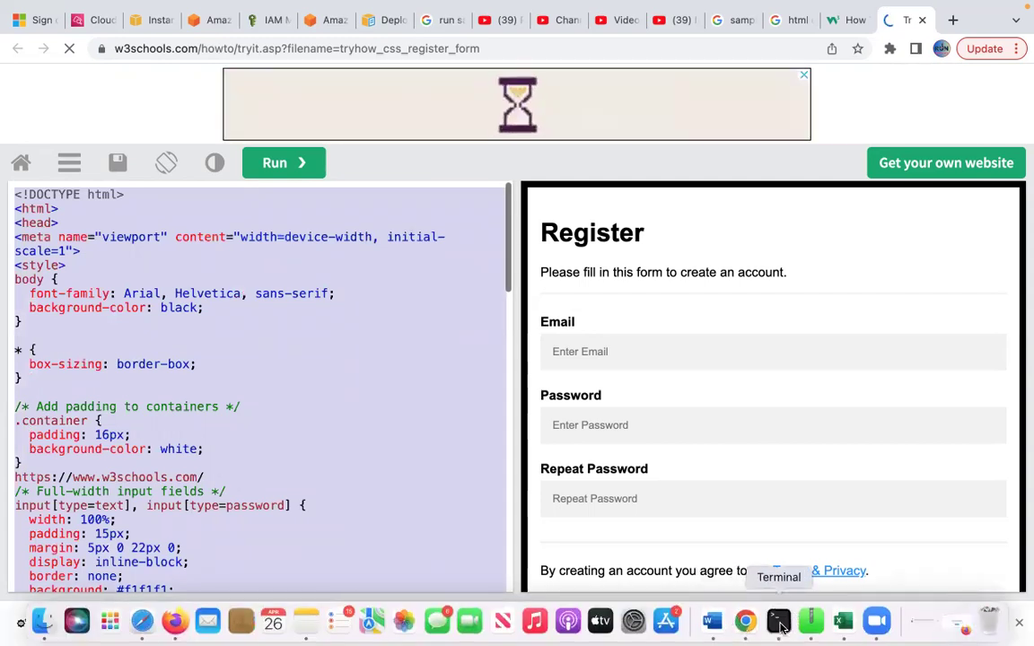
{"action": "left_click", "coordinate": [779, 621]}
{"action": "type", "text": "c;"}
{"action": "key", "text": "BackSpace"}
{"action": "key", "text": "BackSpace"}
{"action": "type", "text": "clear"}
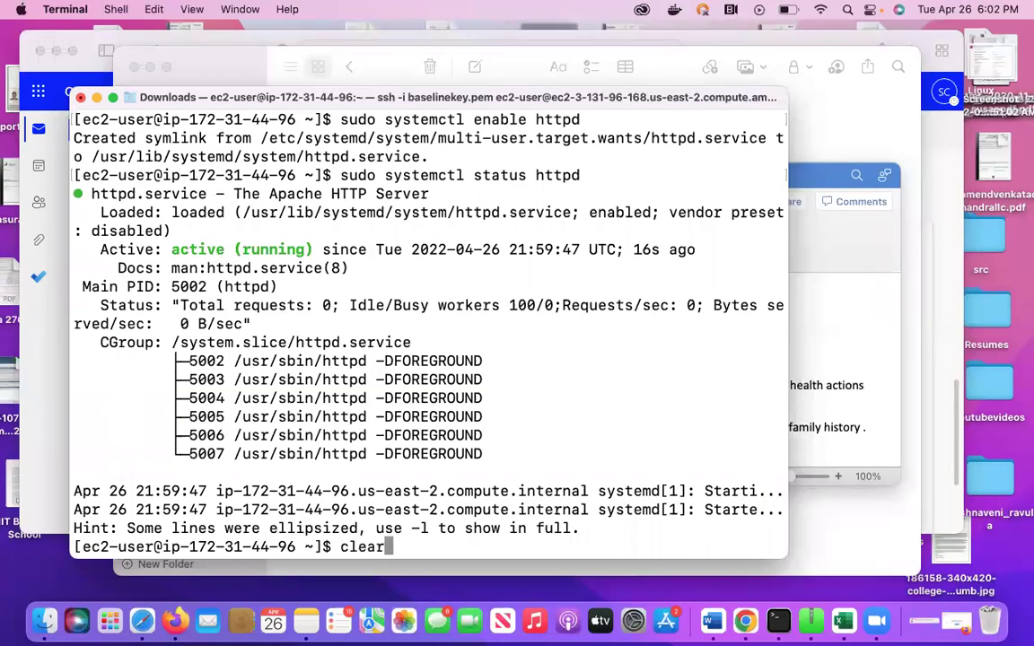
{"action": "key", "text": "Return"}
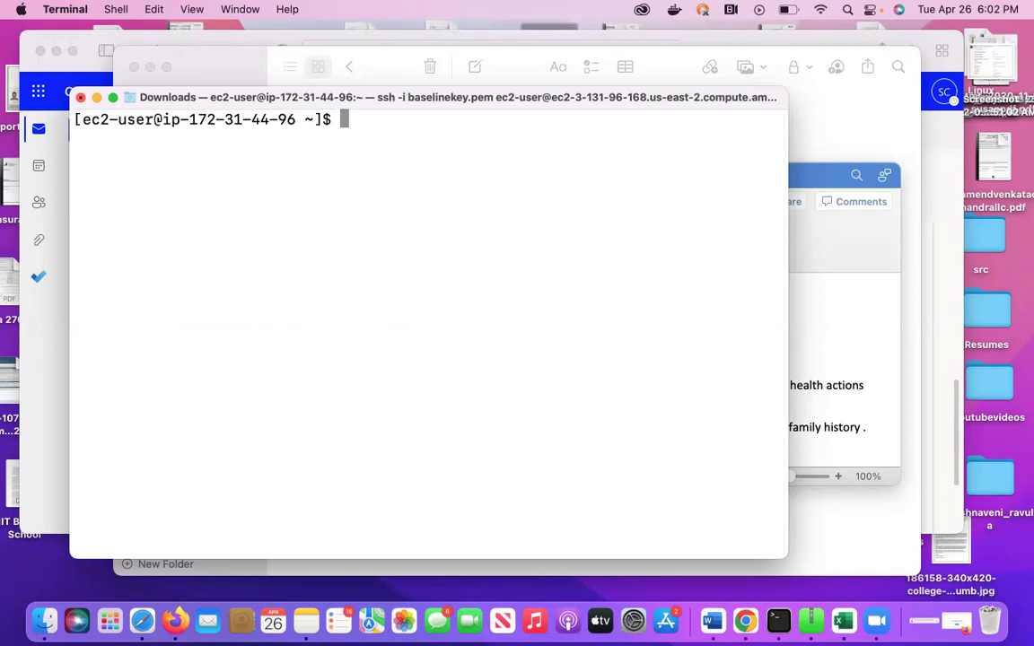
Start a root shell with sudo -i and change to the /var/www/html/ directory.
{"action": "type", "text": "sudo "}
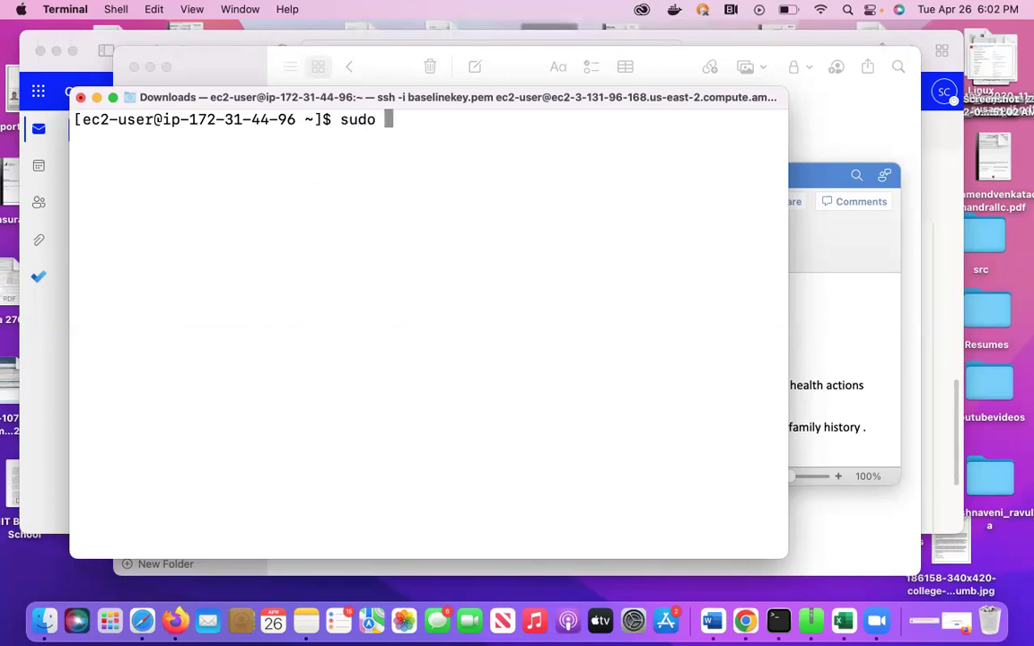
{"action": "type", "text": "-i"}
{"action": "key", "text": "Return"}
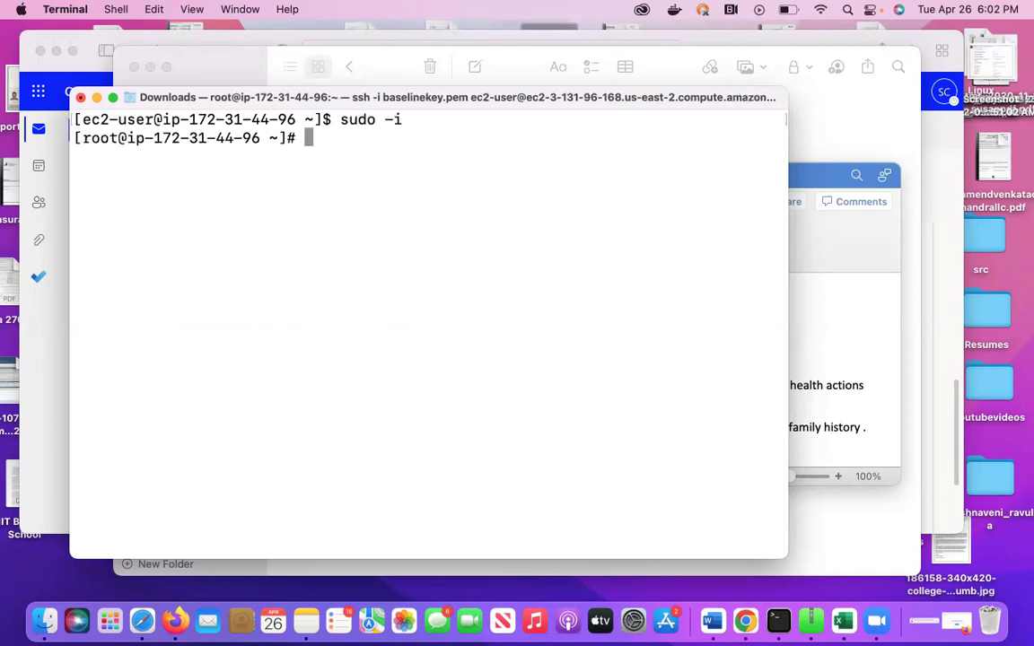
{"action": "type", "text": "cd /var/www/"}
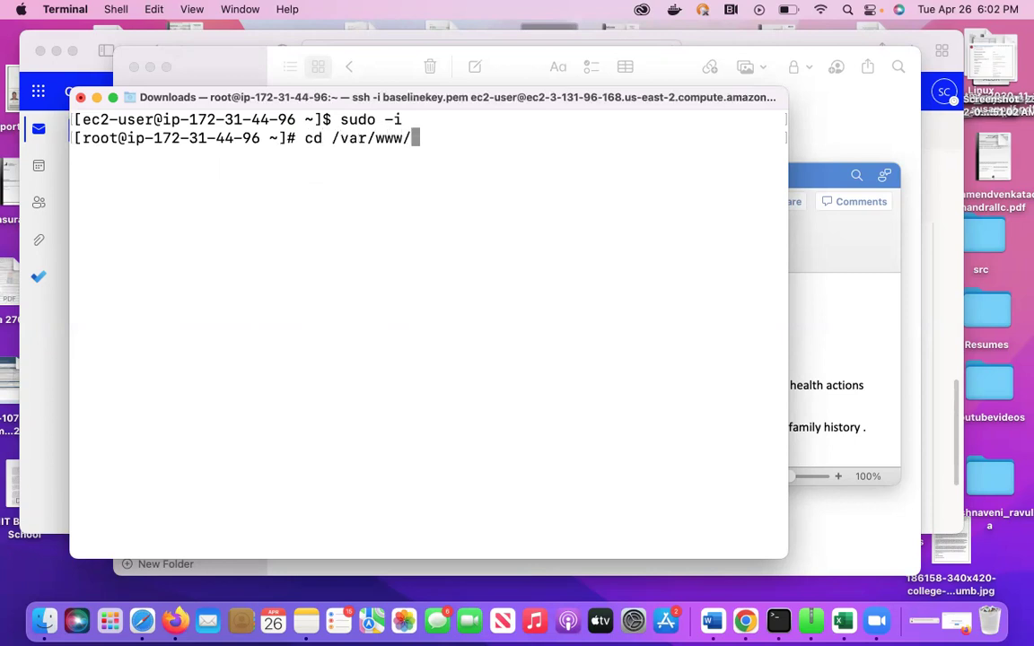
{"action": "type", "text": "html/"}
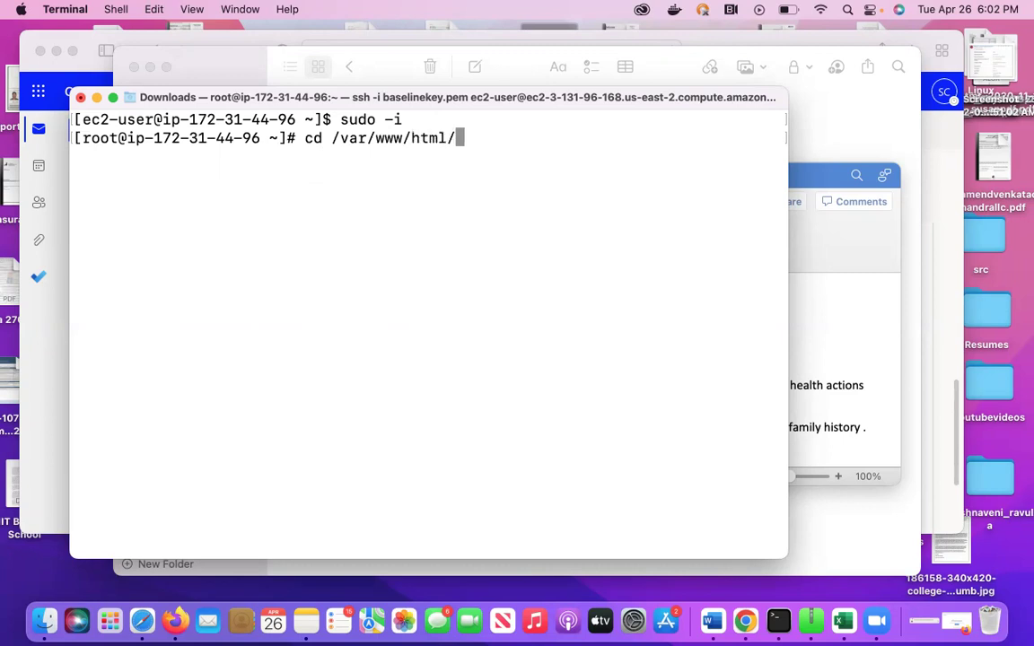
{"action": "key", "text": "Return"}
Create index.html in the web root by opening it in vim.
{"action": "type", "text": "vi"}
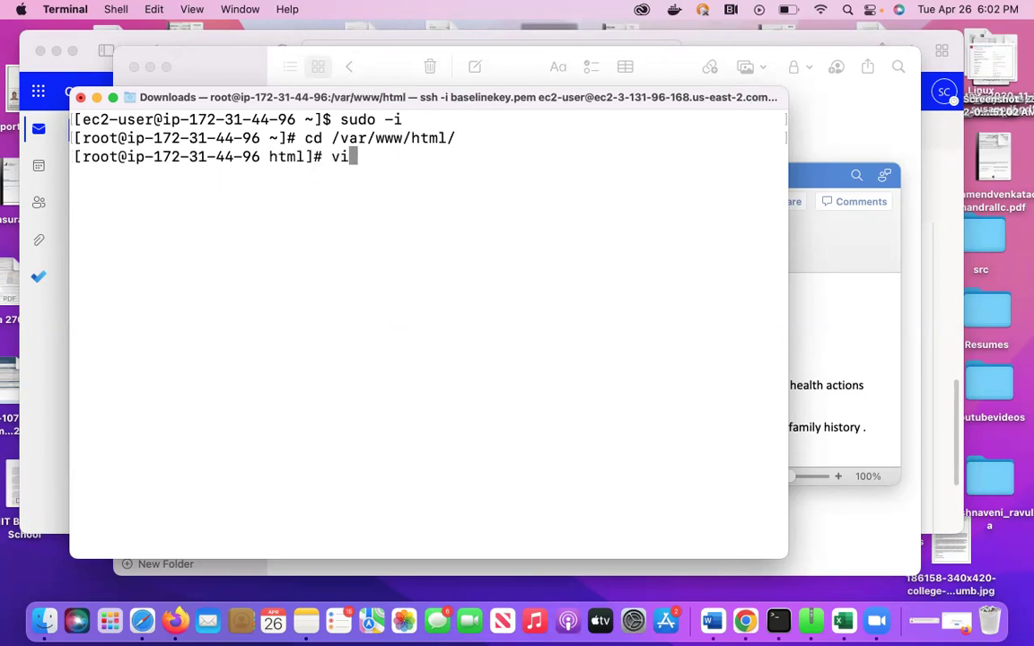
{"action": "type", "text": "m index"}
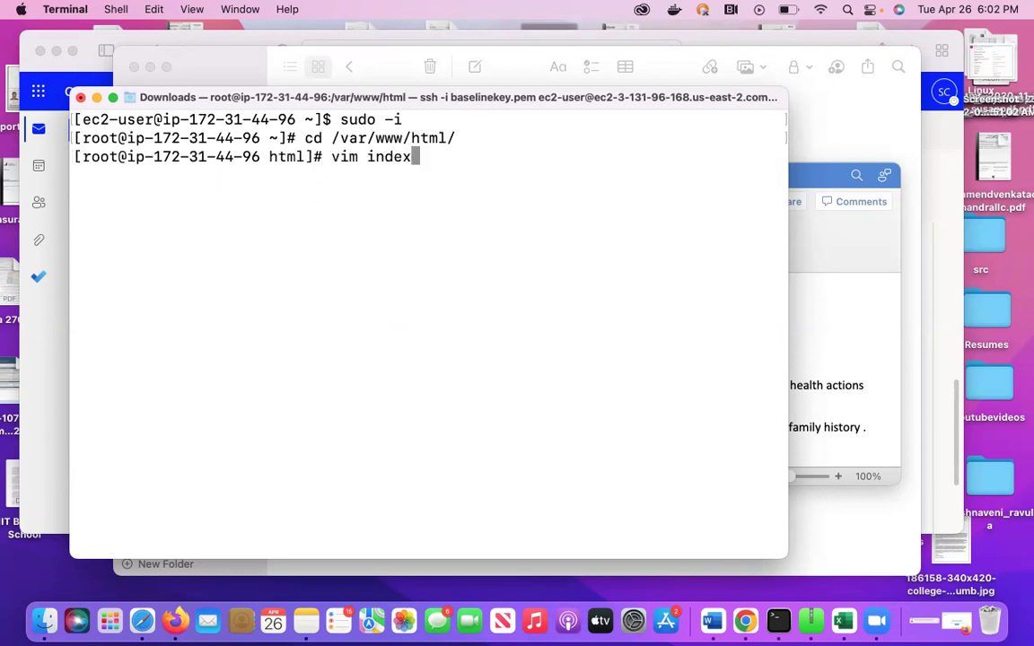
{"action": "type", "text": ".html"}
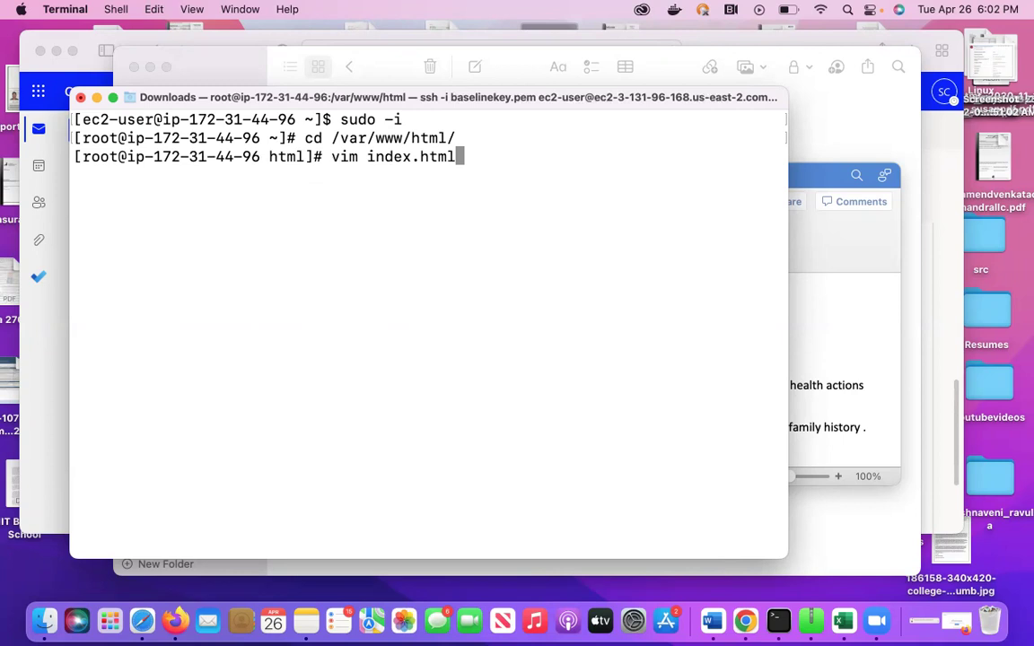
{"action": "key", "text": "Return"}
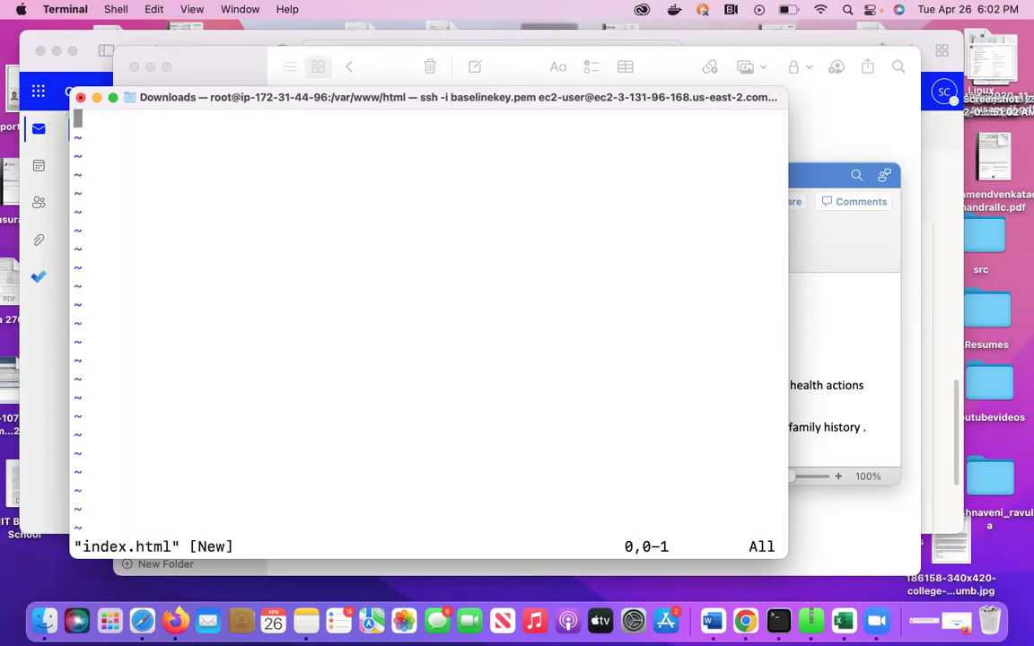
Paste the copied register form code into index.html, then save and quit vim with :wq!
{"action": "key", "text": "i"}
{"action": "key", "text": "super+v"}
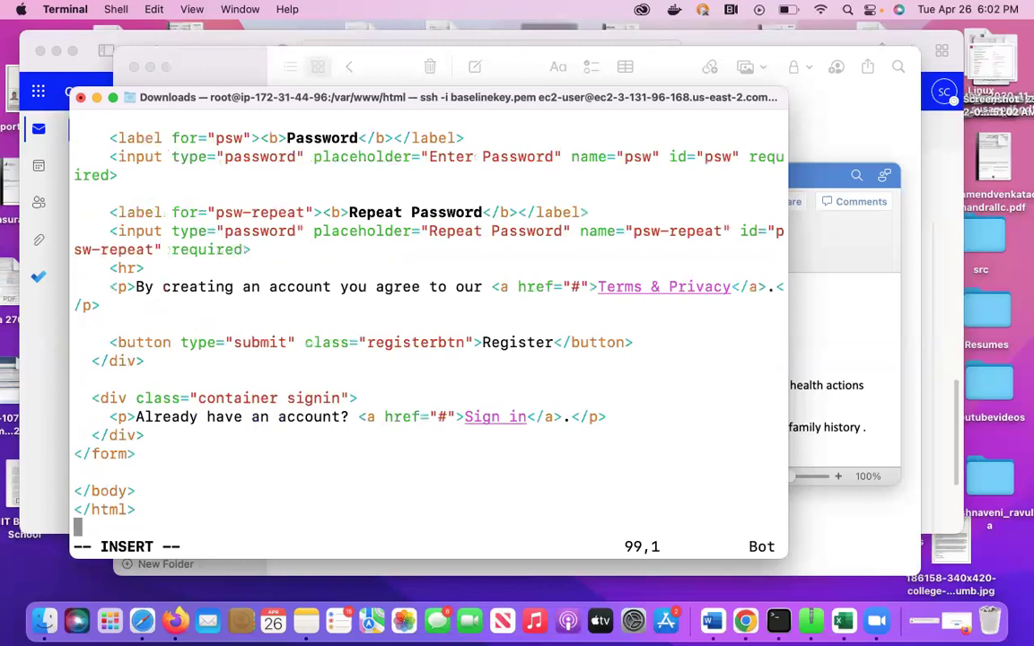
{"action": "key", "text": "Escape"}
{"action": "type", "text": ":wq!"}
{"action": "key", "text": "Return"}
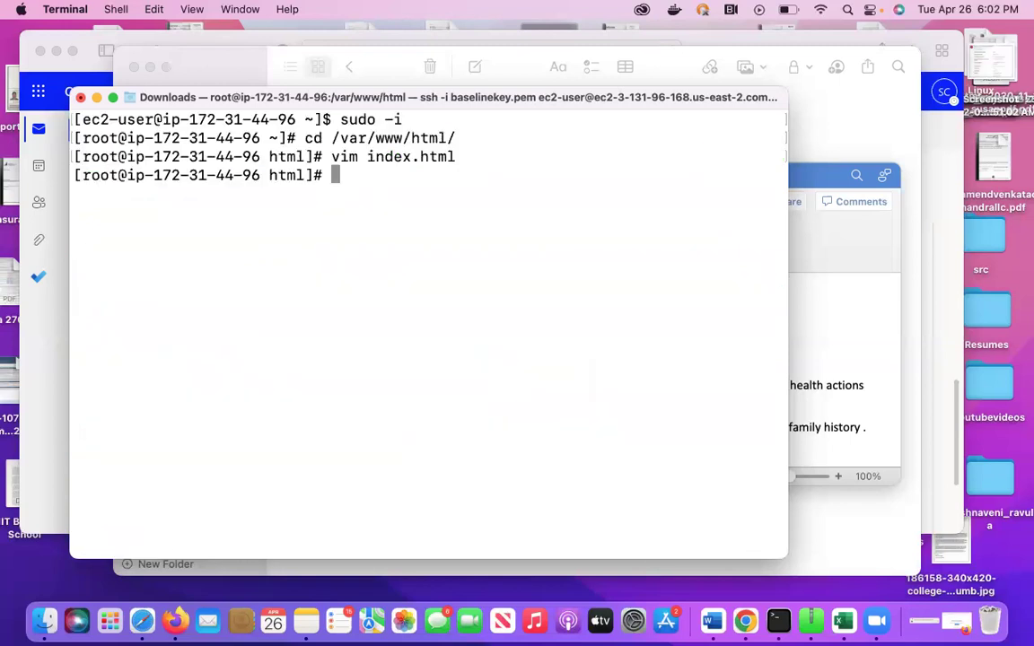
{"action": "key", "text": "Return"}
{"action": "key", "text": "Return"}
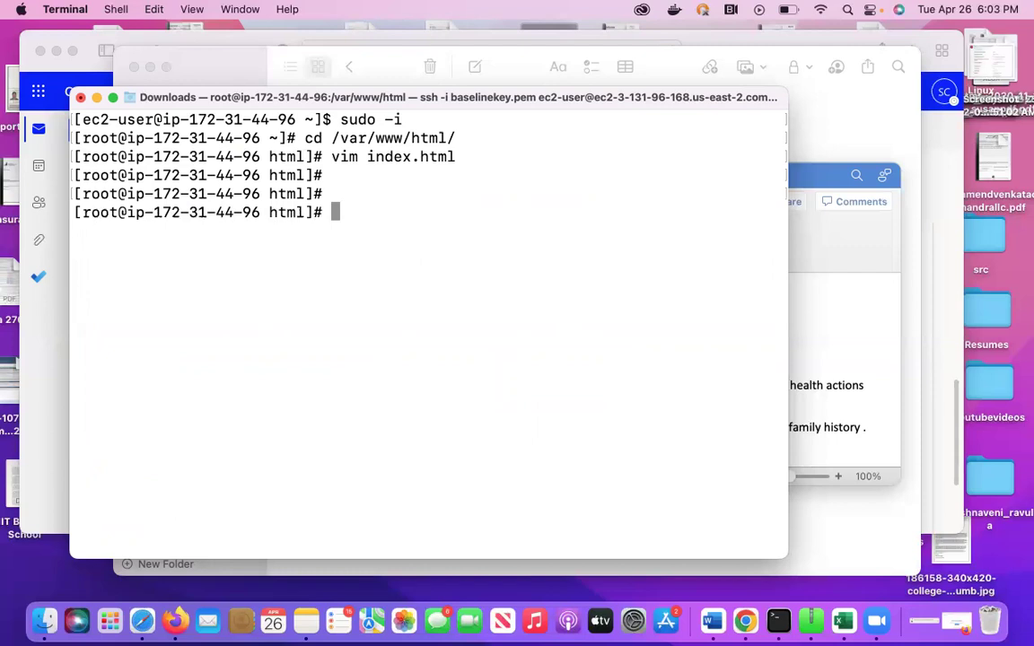
Switch to Chrome, go to the EC2 Instances tab and close the "Connect to your instance" dialog.
{"action": "left_click", "coordinate": [748, 621]}
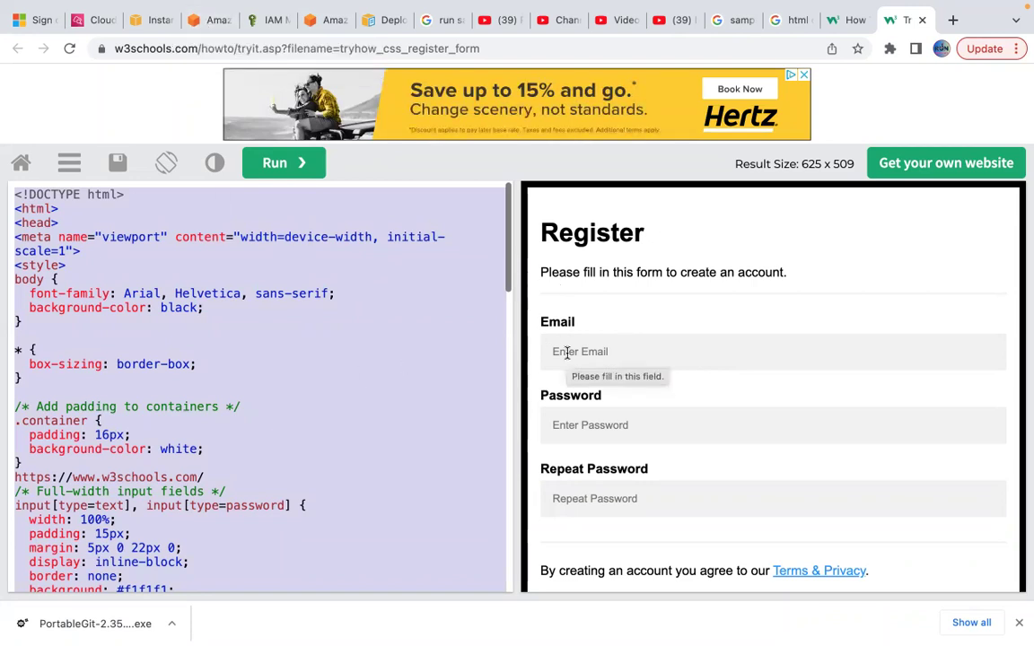
{"action": "left_click", "coordinate": [208, 21]}
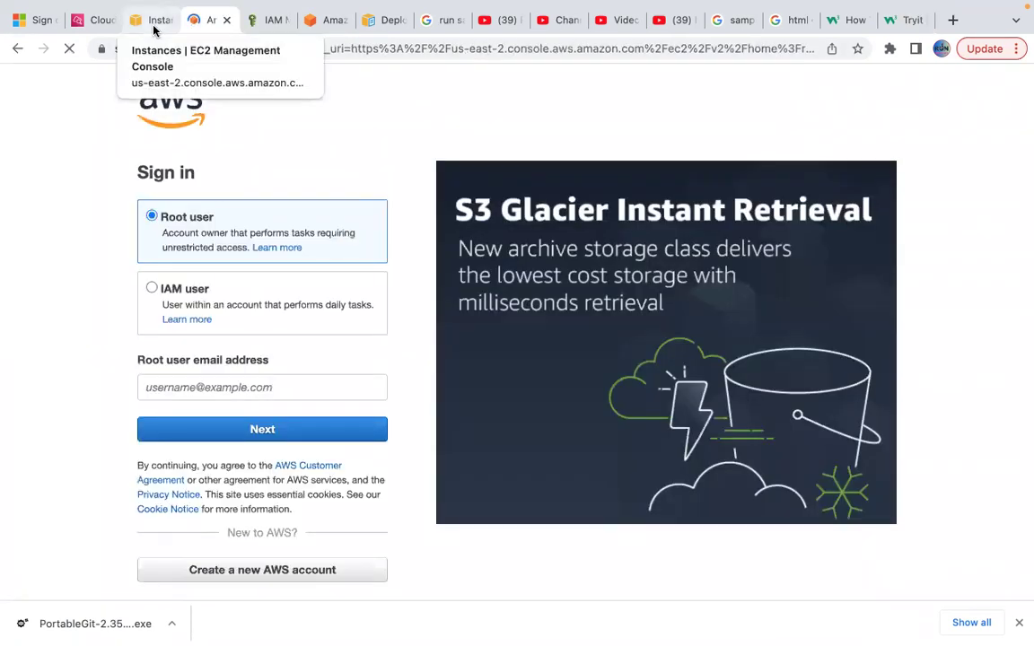
{"action": "left_click", "coordinate": [153, 29]}
{"action": "left_click", "coordinate": [256, 422]}
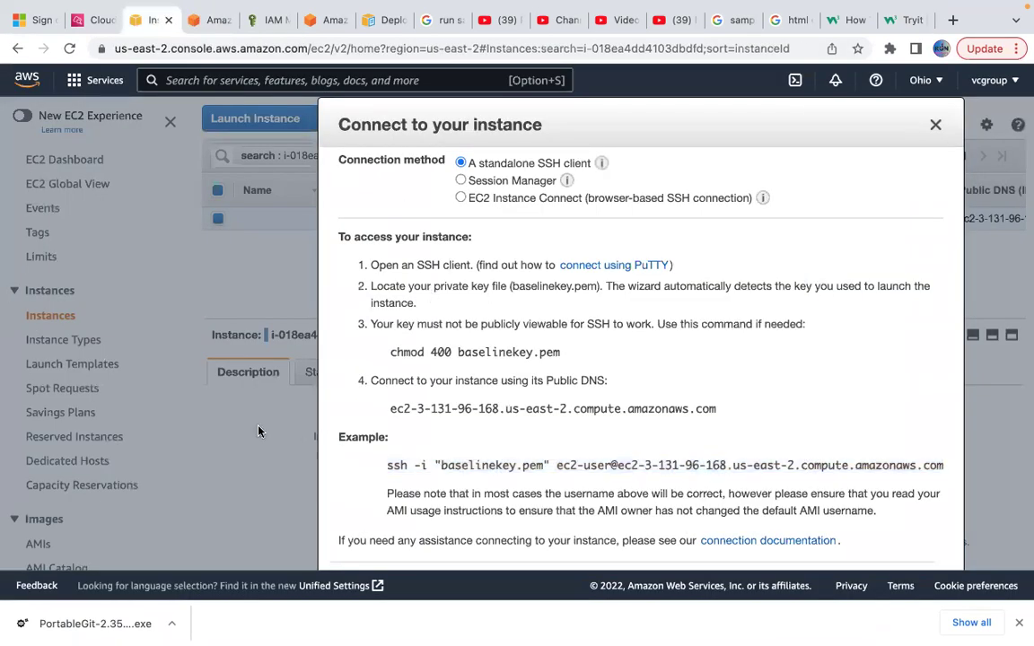
{"action": "left_click", "coordinate": [935, 125]}
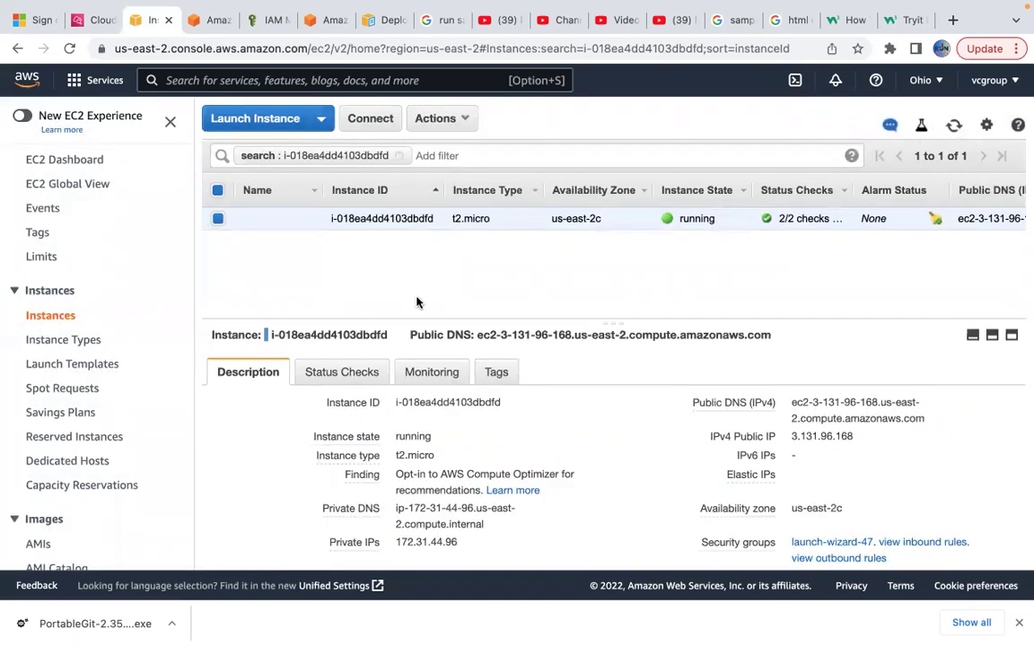
View the running instance's inbound rules and open its security group launch-wizard-47.
{"action": "scroll", "coordinate": [708, 487], "scroll_direction": "down", "scroll_amount": 3}
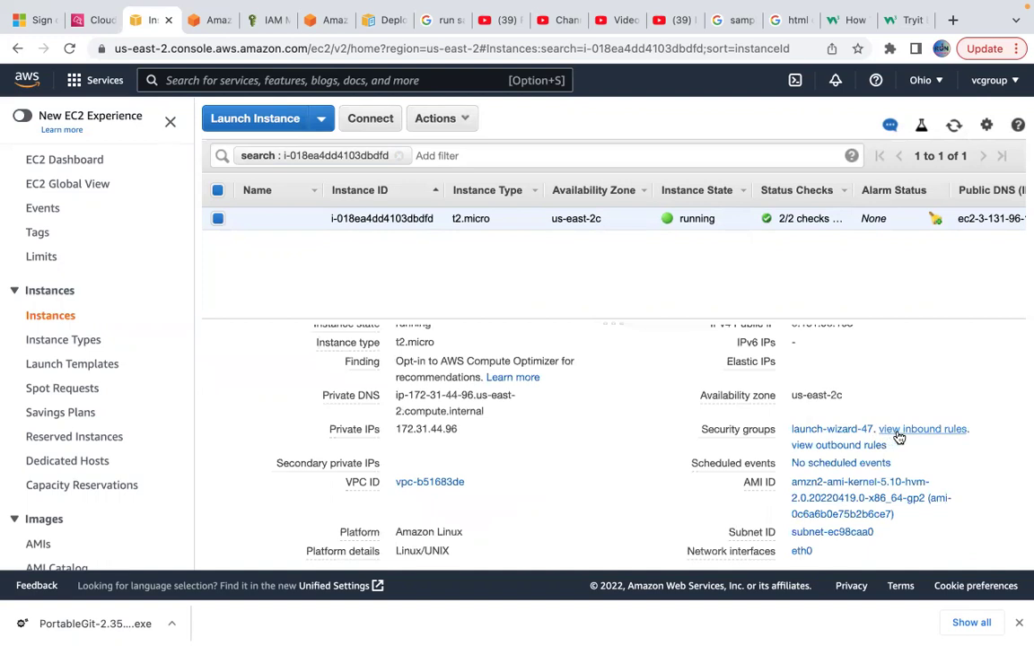
{"action": "left_click", "coordinate": [898, 430]}
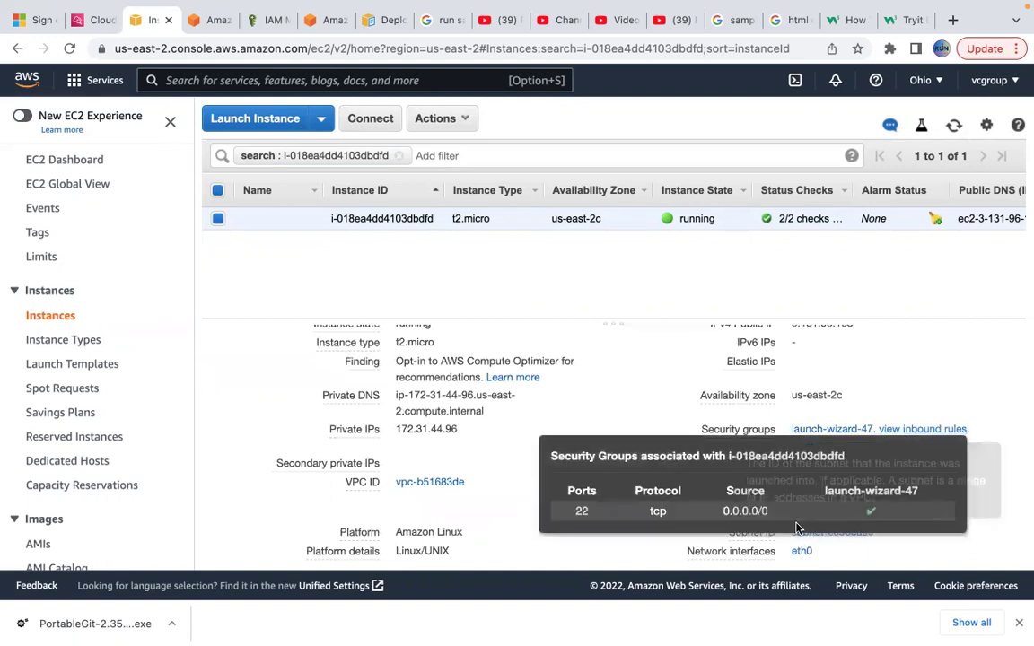
{"action": "scroll", "coordinate": [715, 455], "scroll_direction": "down", "scroll_amount": 1}
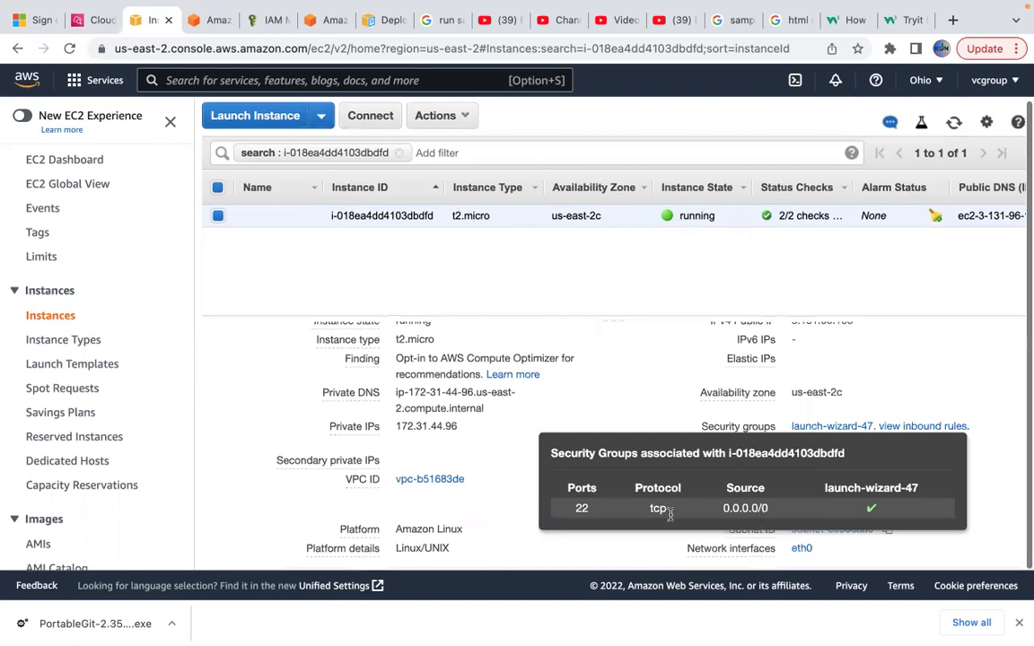
{"action": "double_click", "coordinate": [579, 509]}
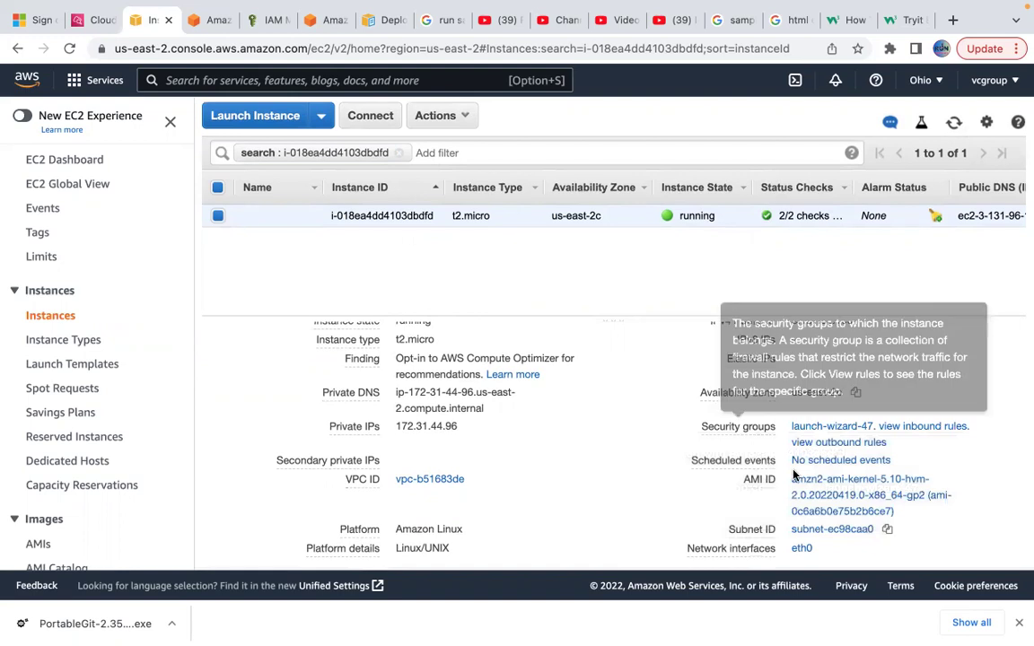
{"action": "left_click", "coordinate": [832, 427]}
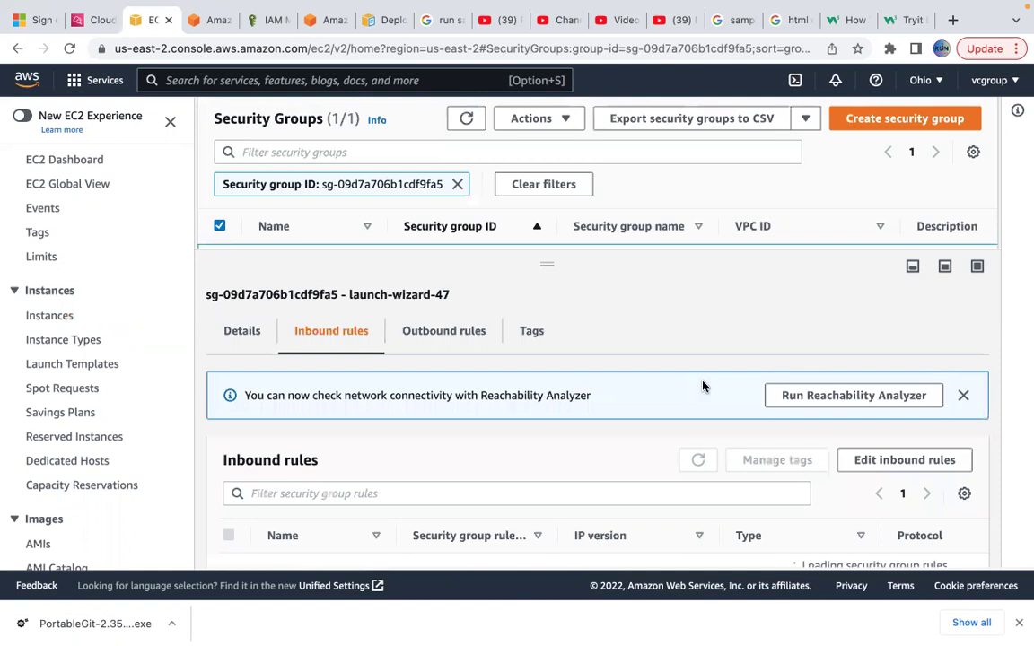
Add an All traffic inbound rule with source 0.0.0.0/0 to security group launch-wizard-47 and save the rules.
{"action": "scroll", "coordinate": [837, 505], "scroll_direction": "down", "scroll_amount": 1}
{"action": "left_click", "coordinate": [874, 438]}
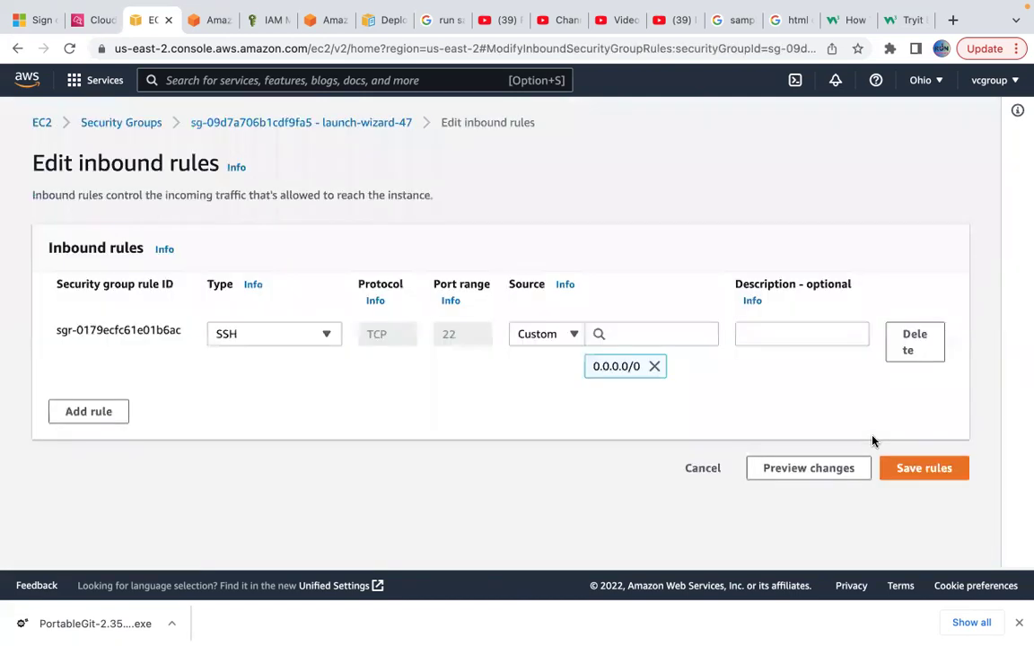
{"action": "left_click", "coordinate": [94, 411]}
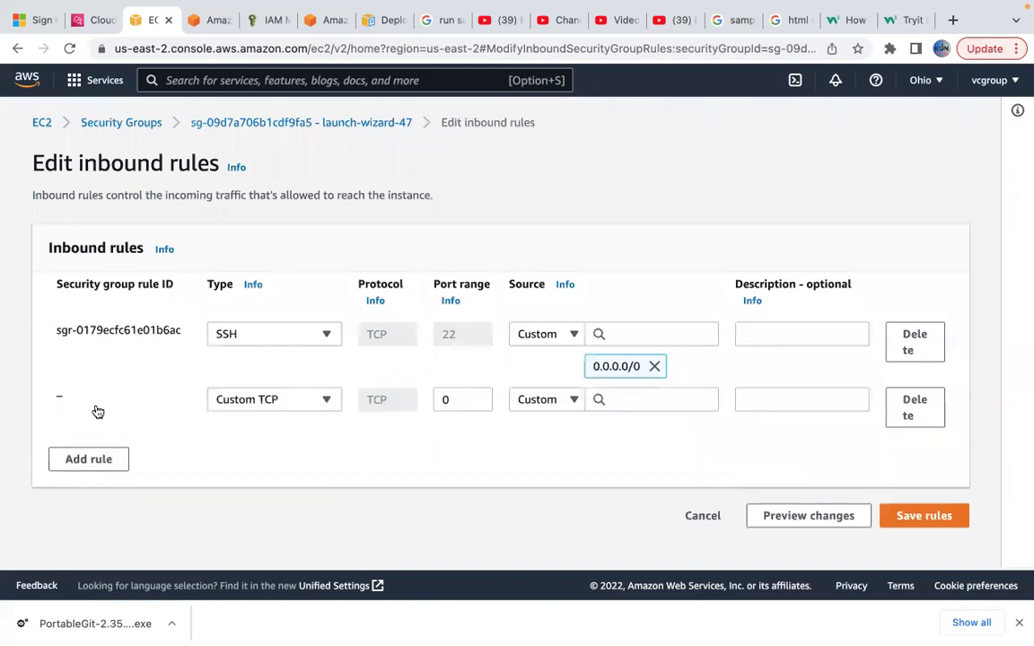
{"action": "left_click", "coordinate": [323, 400]}
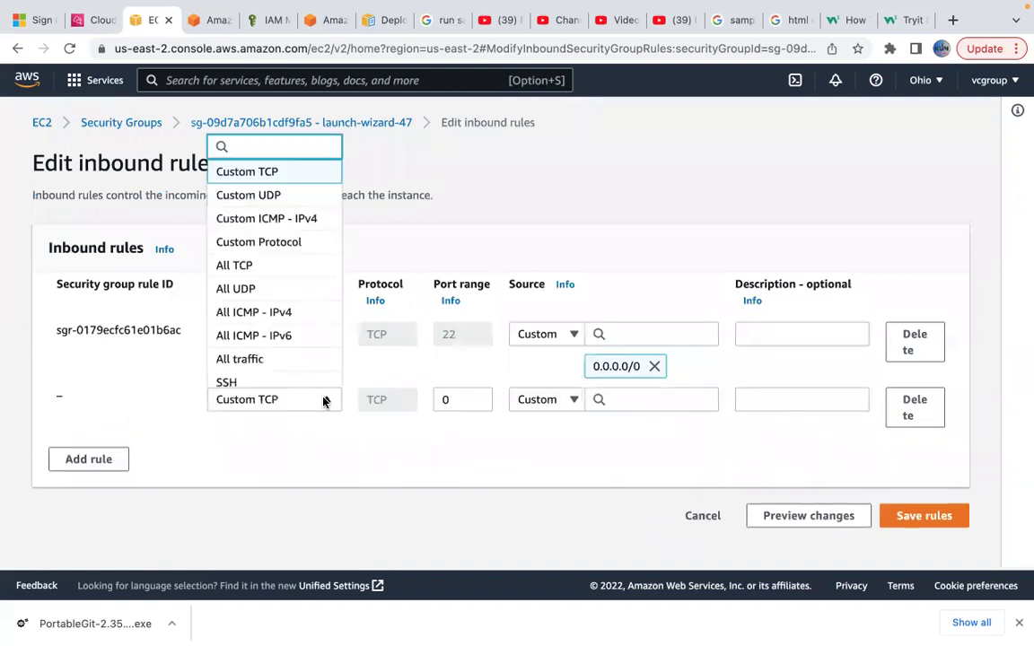
{"action": "left_click", "coordinate": [288, 359]}
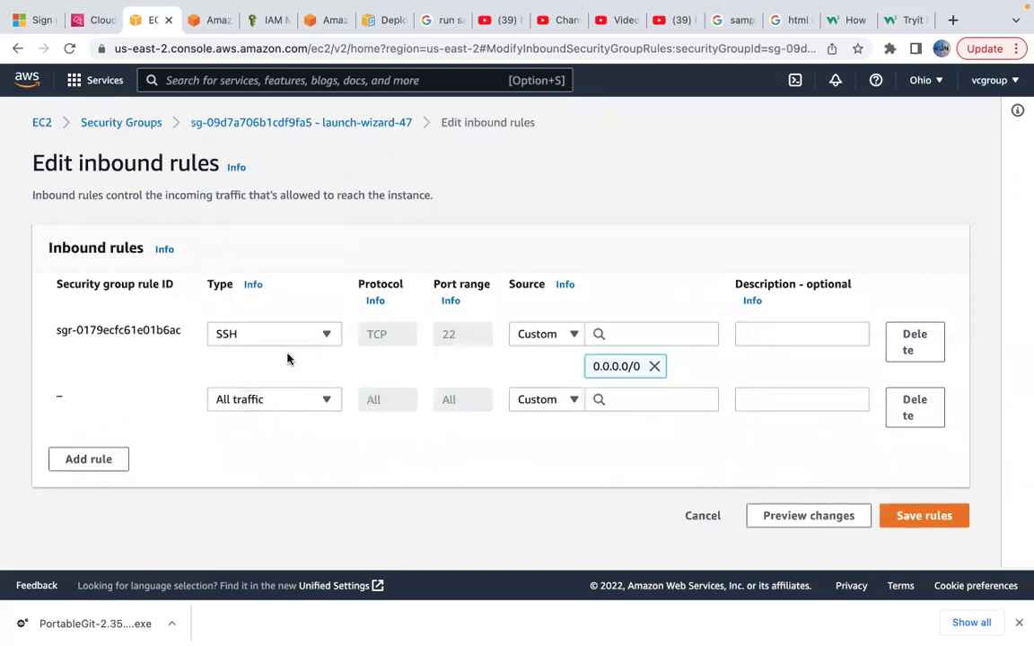
{"action": "left_click", "coordinate": [649, 398]}
{"action": "left_click", "coordinate": [637, 178]}
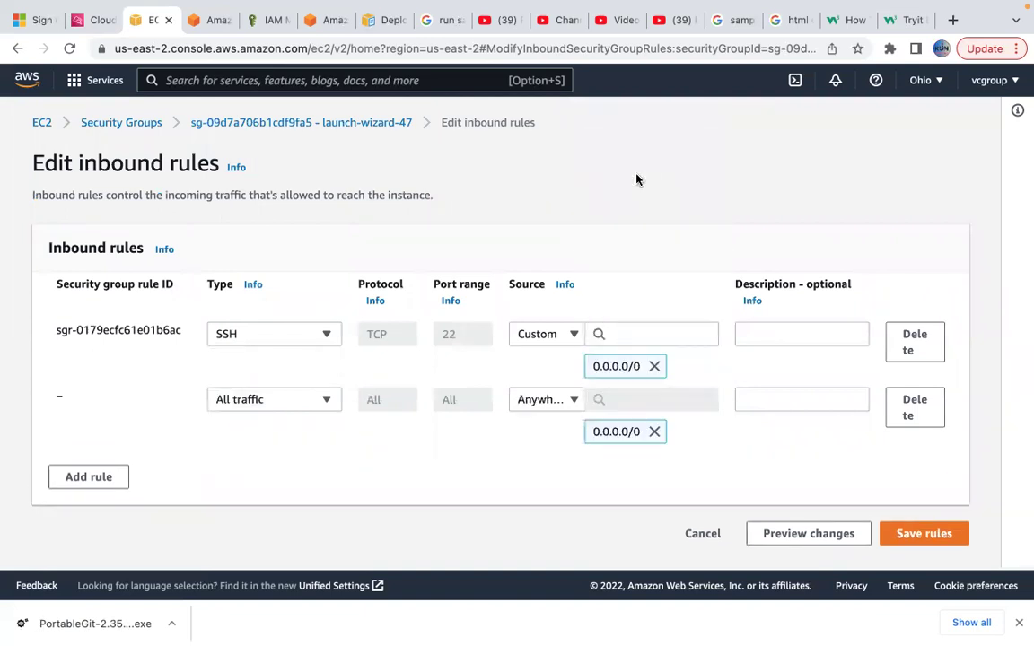
{"action": "left_click", "coordinate": [922, 535]}
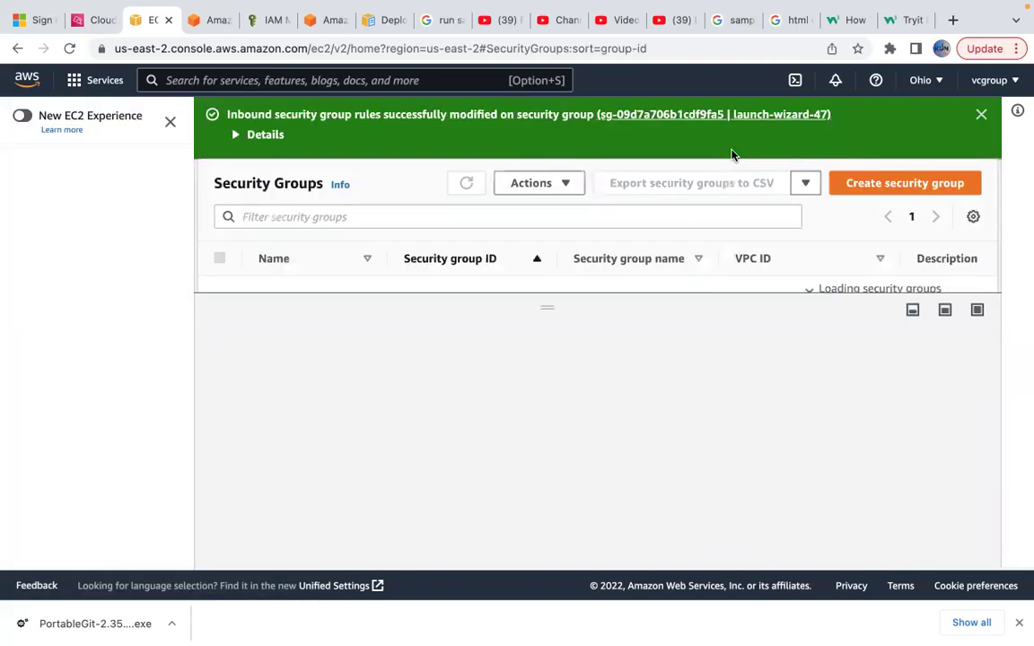
Return to the EC2 instances list and copy the running instance's public DNS (IPv4) address.
{"action": "left_click", "coordinate": [783, 22]}
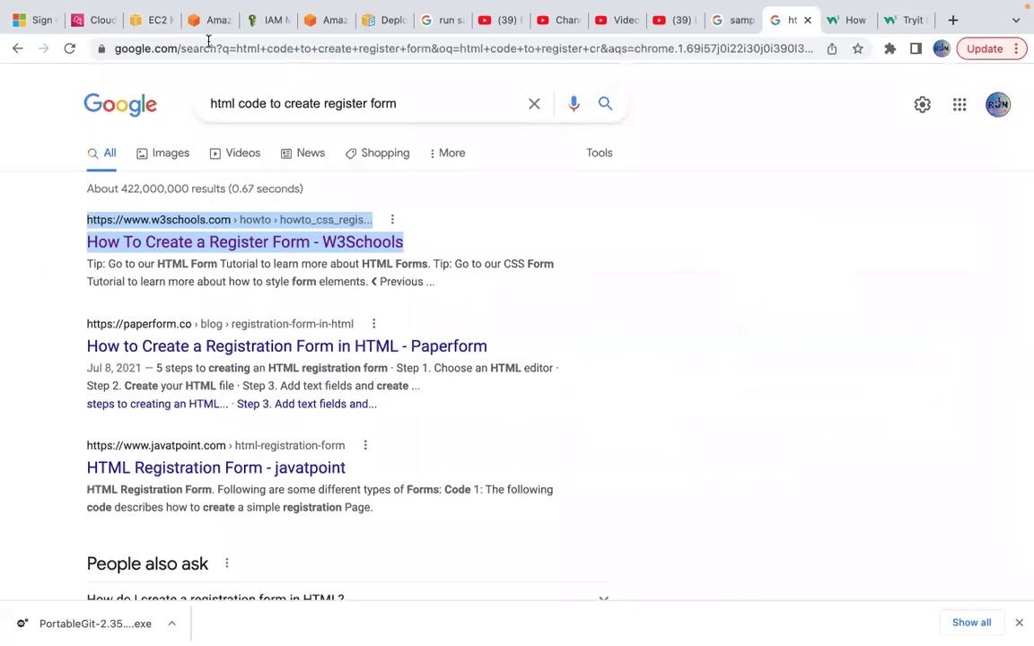
{"action": "left_click", "coordinate": [132, 18]}
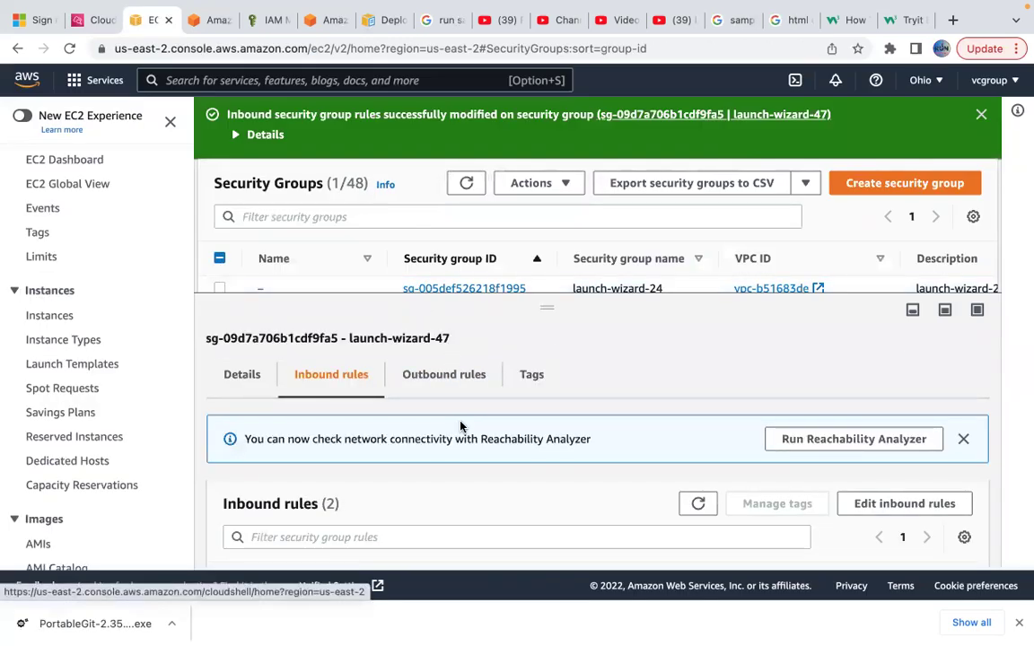
{"action": "left_click", "coordinate": [56, 316]}
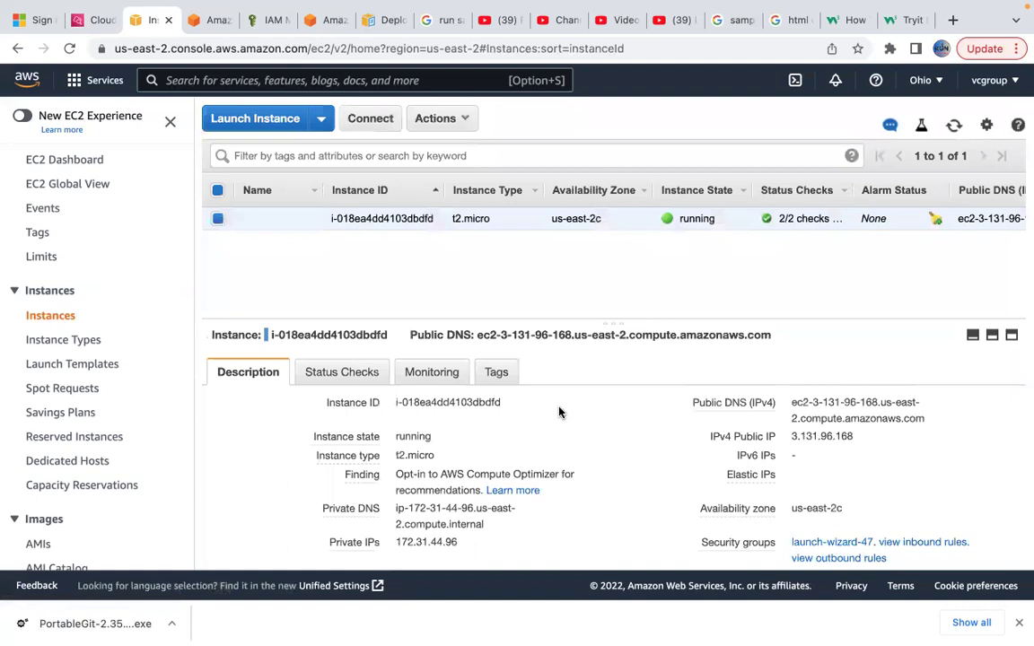
{"action": "scroll", "coordinate": [686, 449], "scroll_direction": "down", "scroll_amount": 3}
{"action": "scroll", "coordinate": [686, 449], "scroll_direction": "up", "scroll_amount": 3}
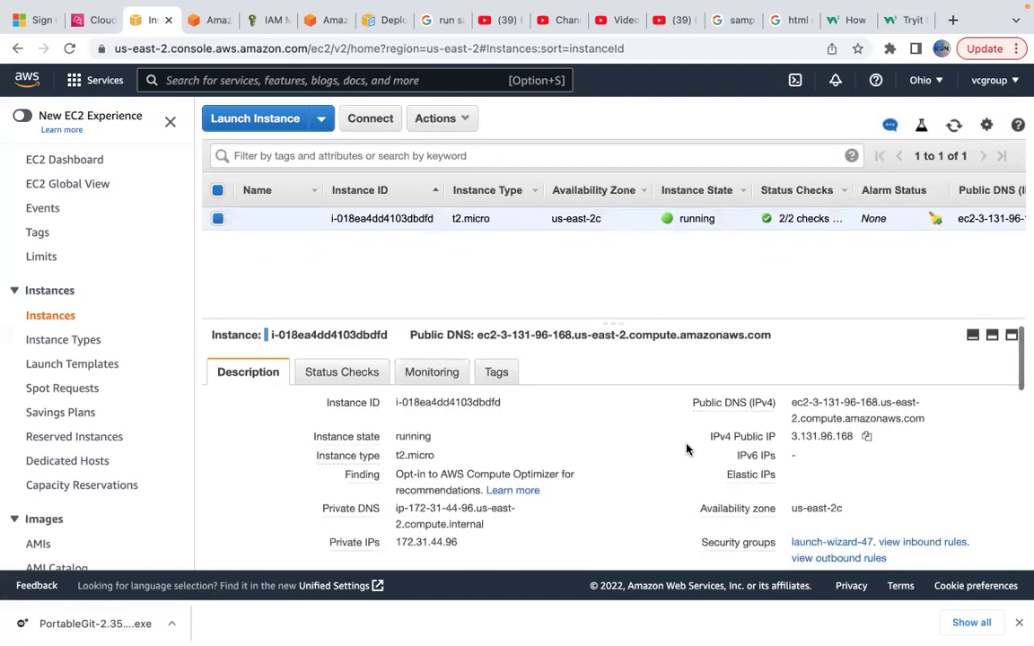
{"action": "scroll", "coordinate": [800, 420], "scroll_direction": "down", "scroll_amount": 2}
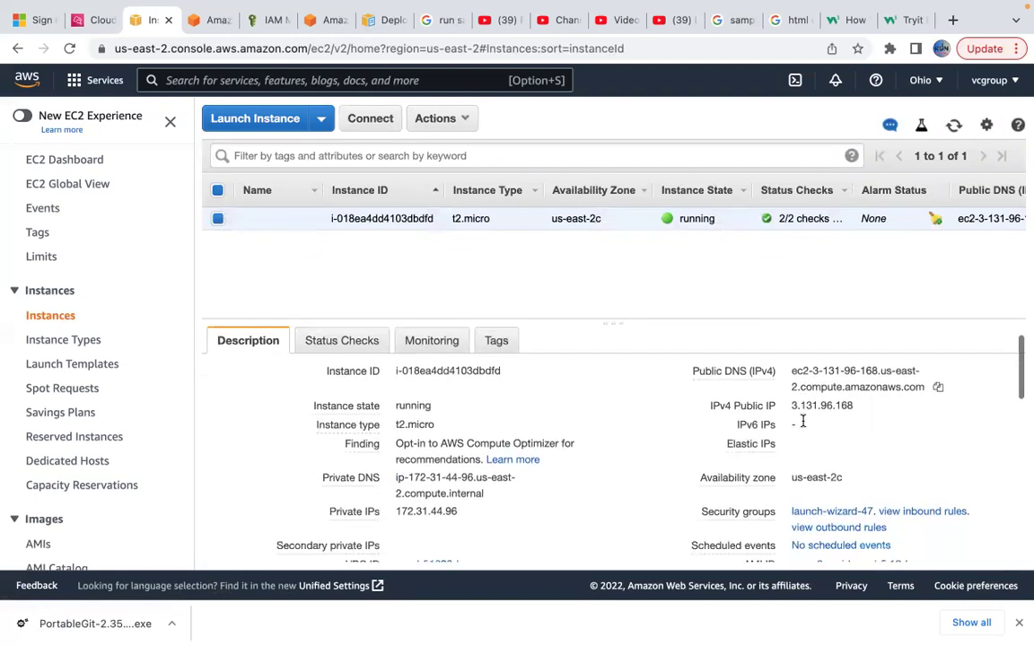
{"action": "scroll", "coordinate": [799, 420], "scroll_direction": "up", "scroll_amount": 2}
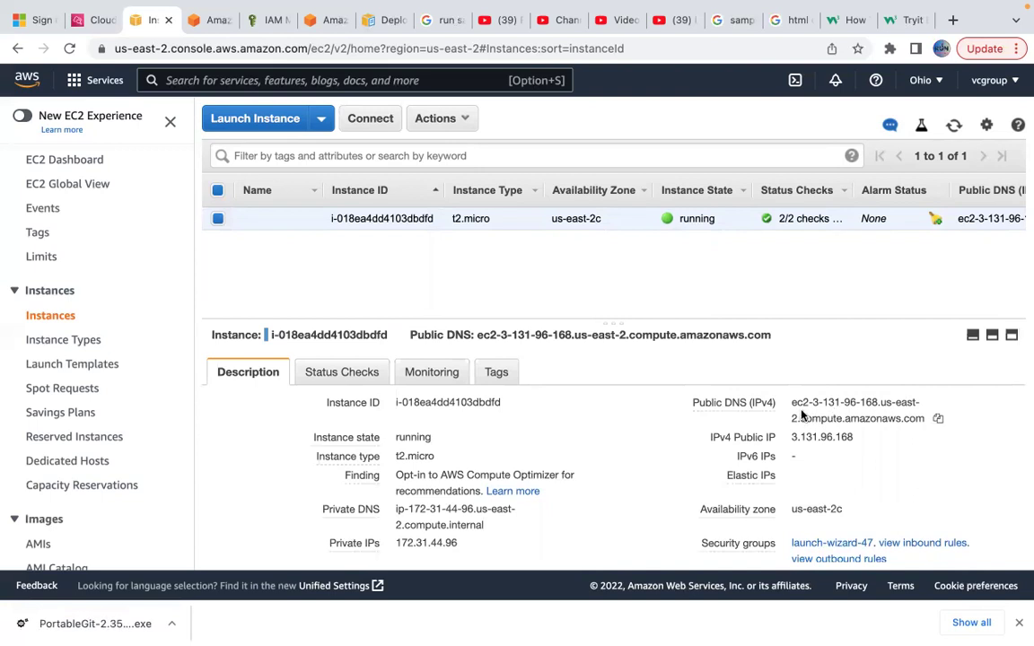
{"action": "left_click_drag", "start_coordinate": [790, 403], "coordinate": [928, 425]}
{"action": "left_click", "coordinate": [938, 419]}
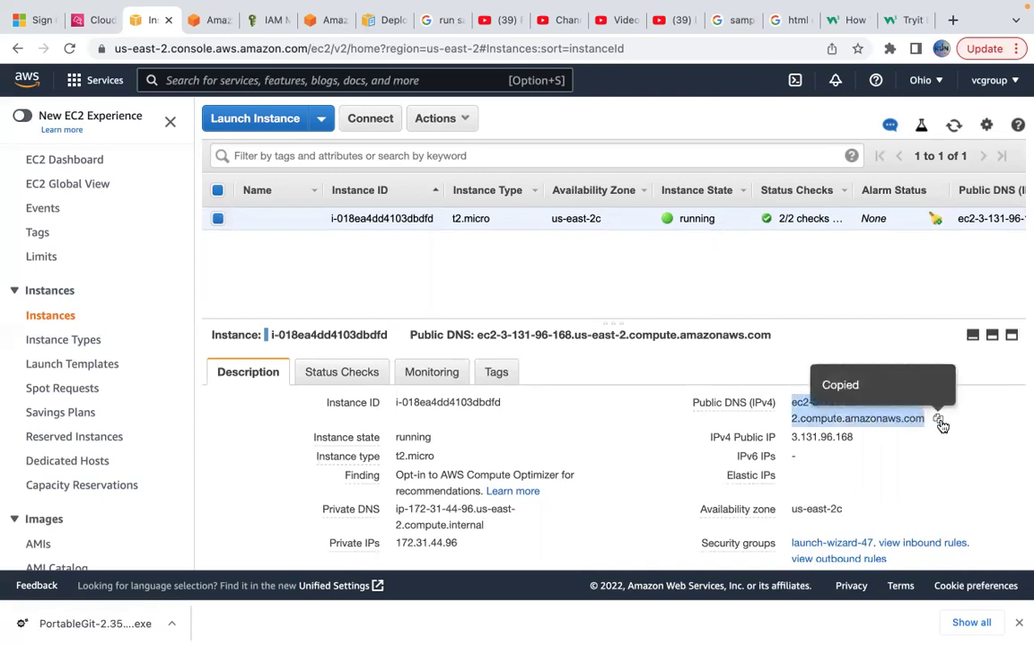
Load the copied public DNS address in a new browser tab and check the register form's email and password fields.
{"action": "left_click", "coordinate": [908, 20]}
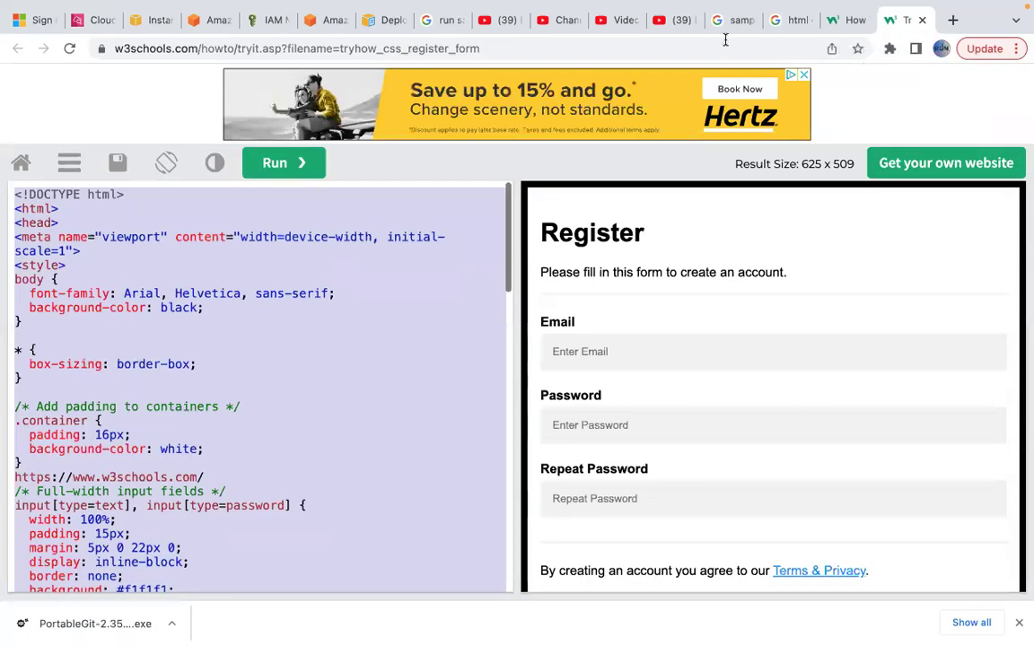
{"action": "left_click", "coordinate": [952, 20]}
{"action": "key", "text": "super+v"}
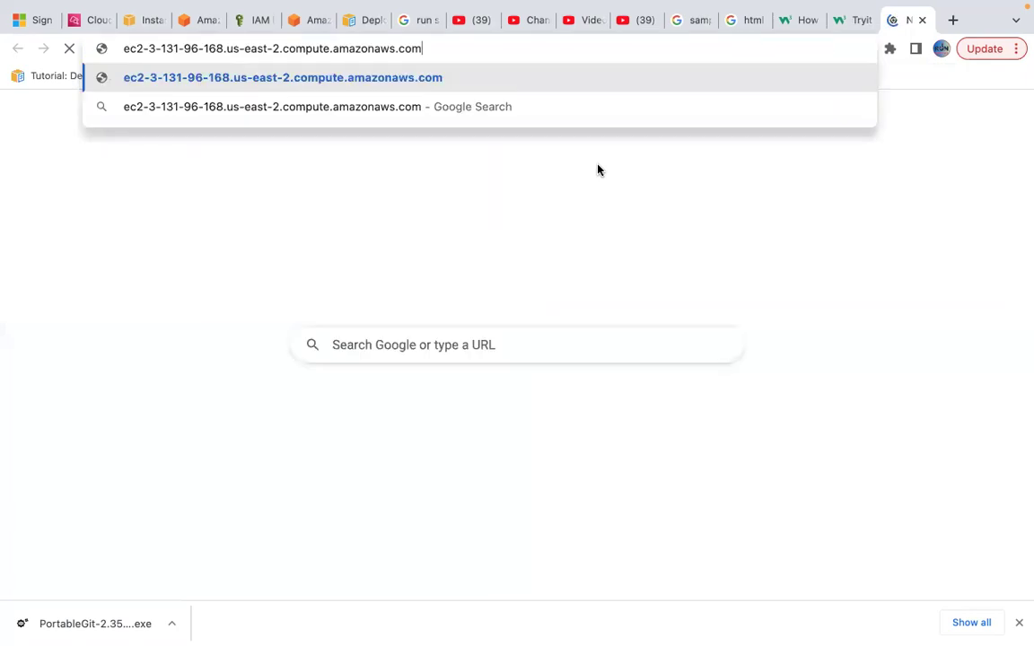
{"action": "key", "text": "Return"}
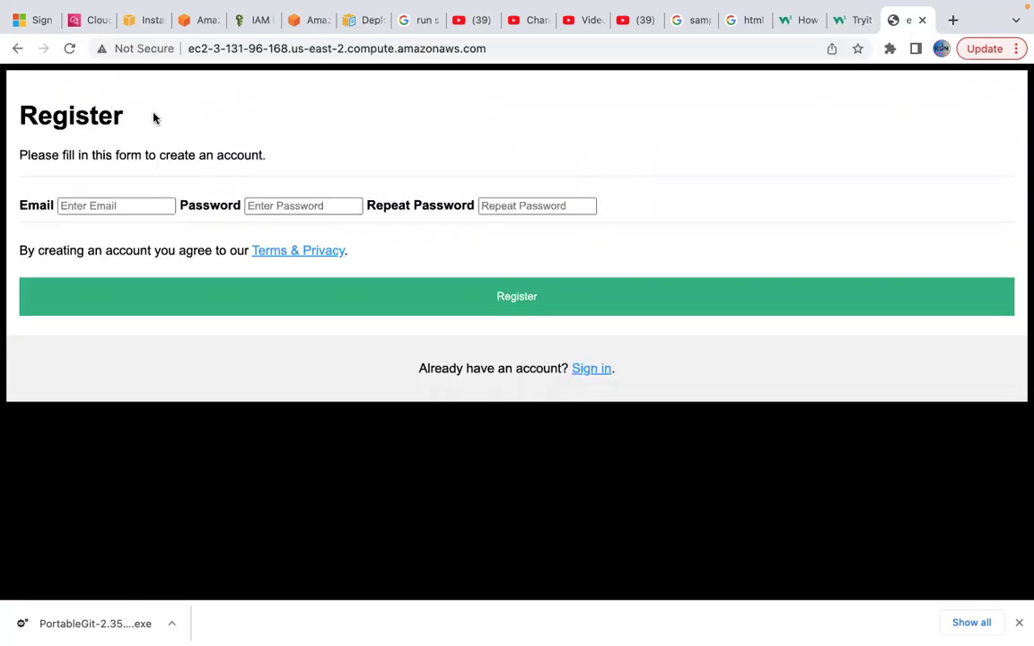
{"action": "left_click", "coordinate": [118, 206]}
{"action": "left_click", "coordinate": [251, 201]}
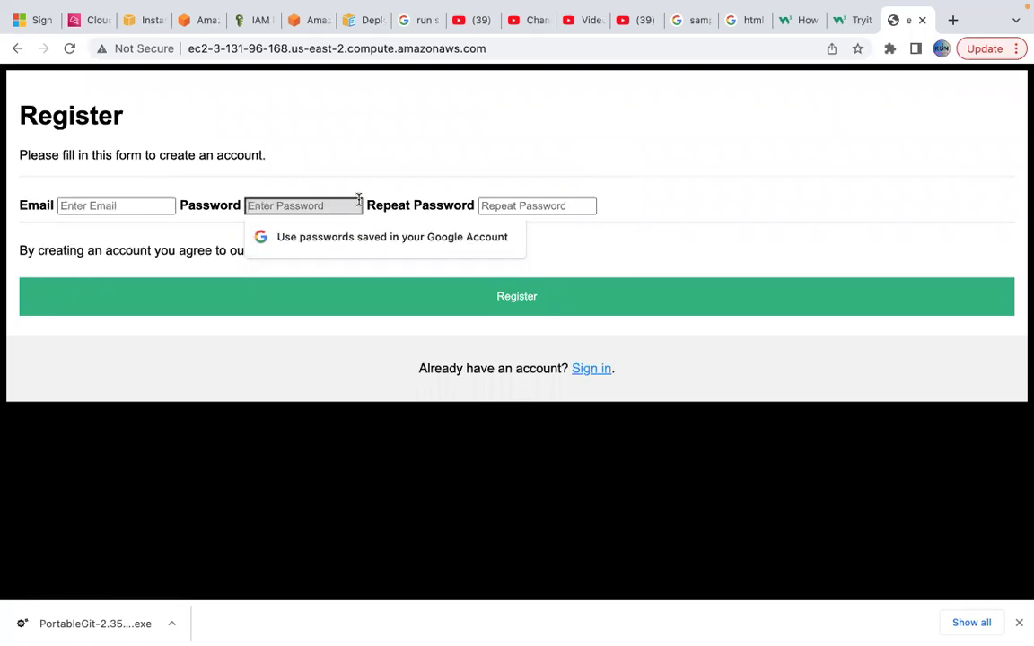
{"action": "left_click", "coordinate": [509, 202]}
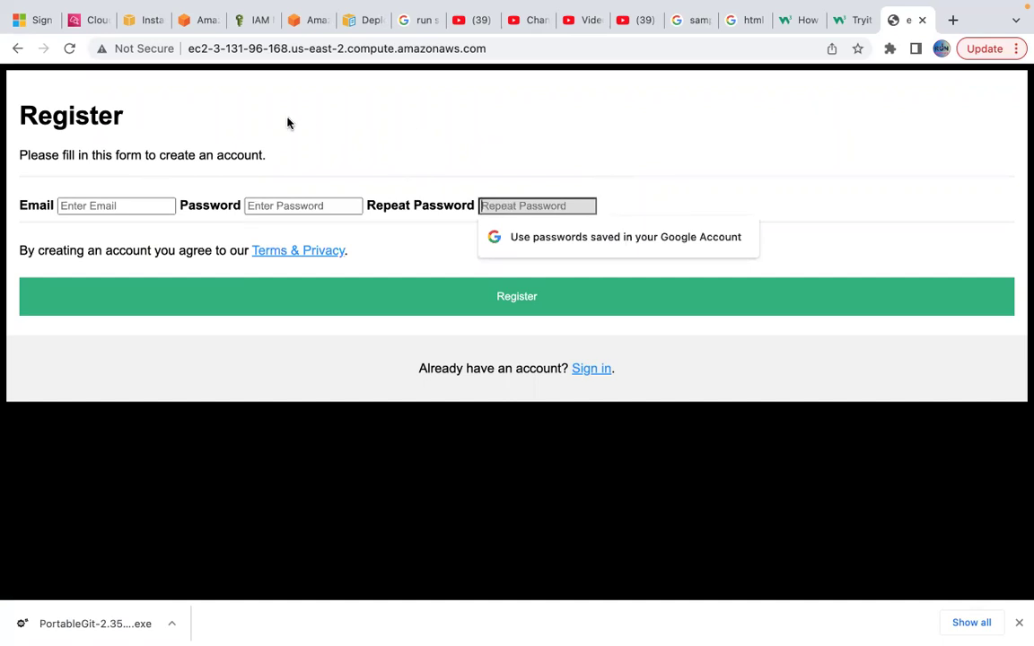
{"action": "left_click", "coordinate": [137, 19]}
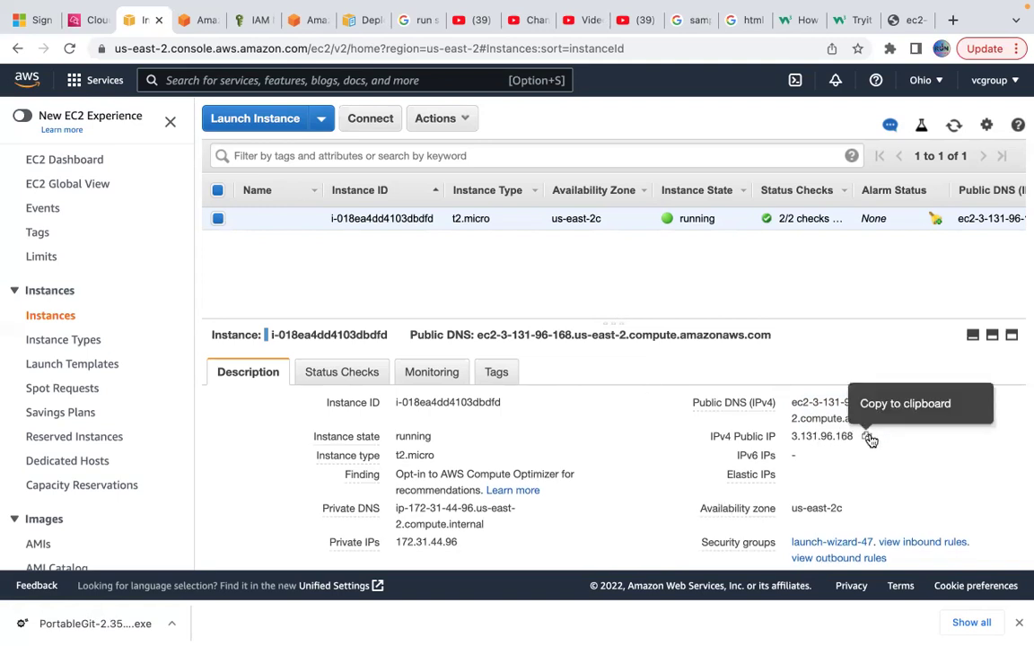
{"action": "left_click", "coordinate": [869, 439]}
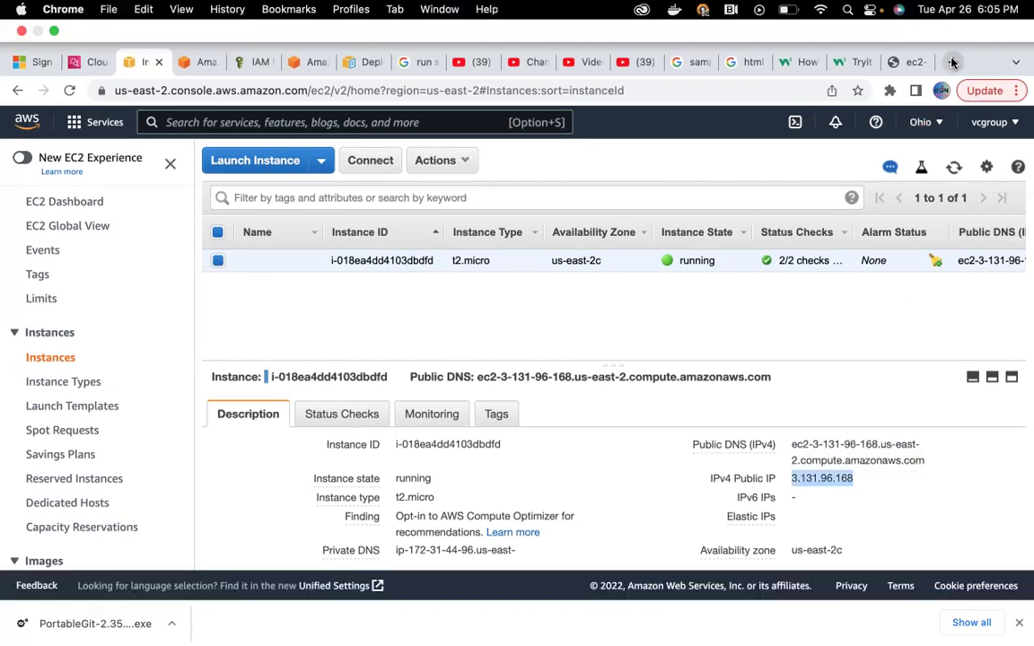
{"action": "left_click", "coordinate": [952, 61]}
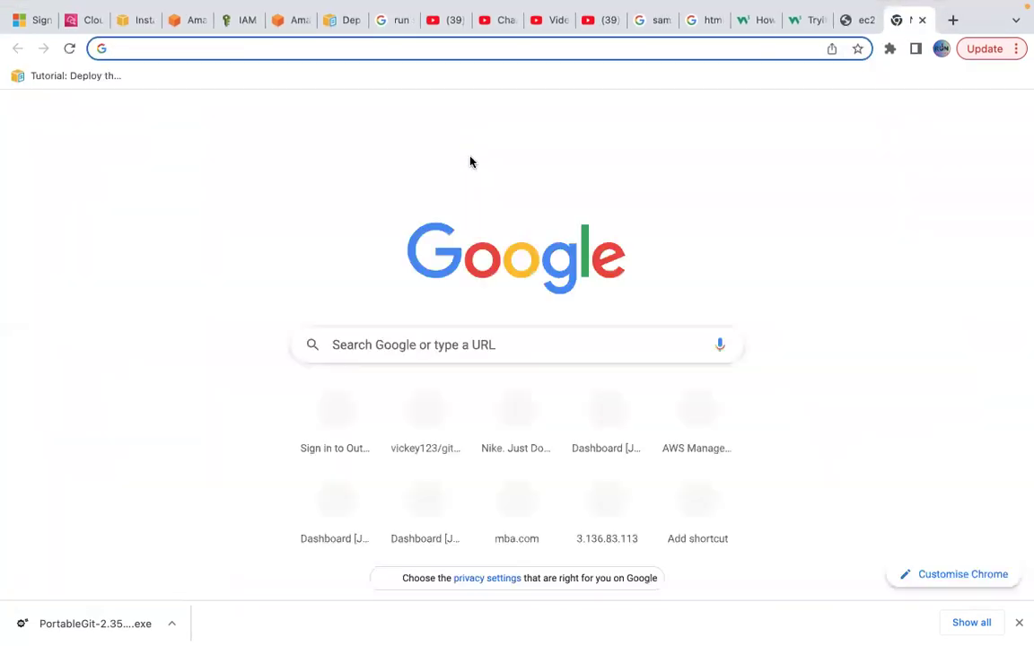
{"action": "type", "text": "https"}
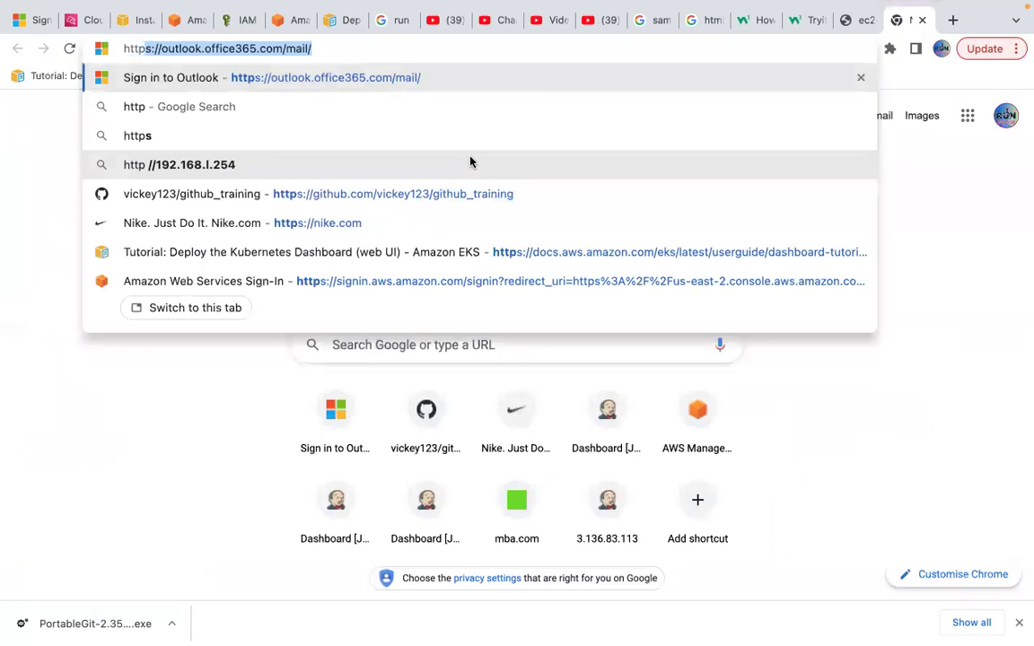
{"action": "key", "text": "BackSpace"}
{"action": "key", "text": "BackSpace"}
{"action": "type", "text": "://"}
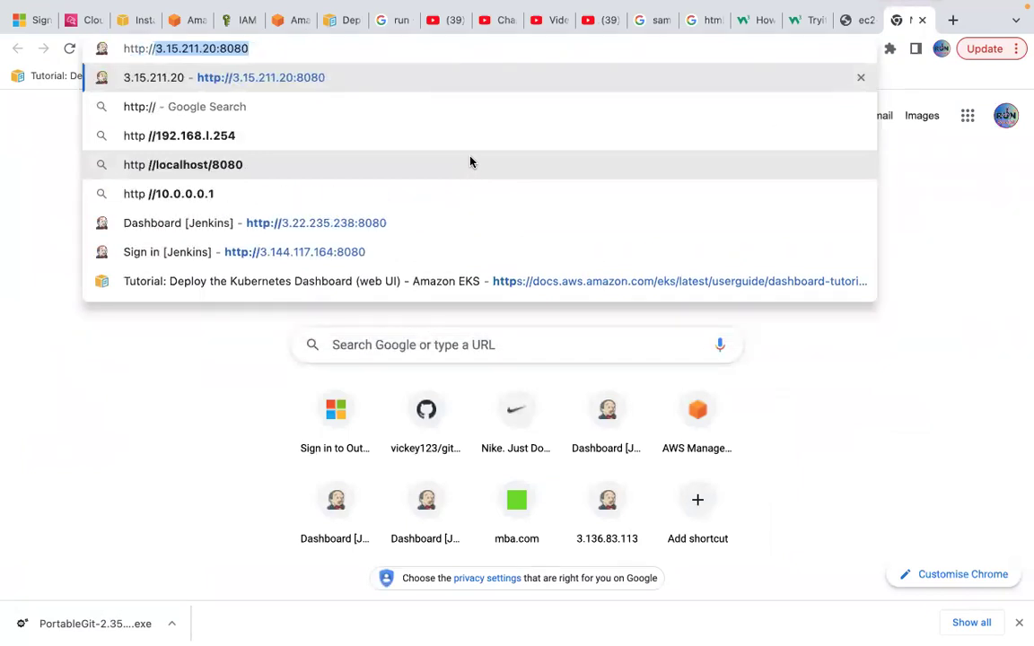
{"action": "type", "text": "3.131.96.168"}
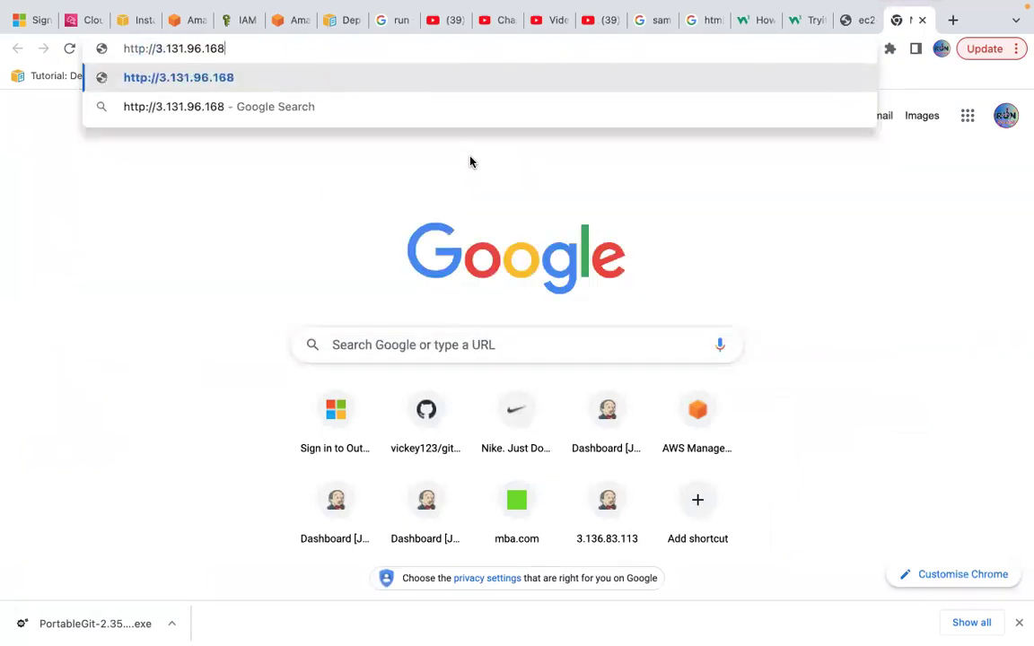
{"action": "key", "text": "Return"}
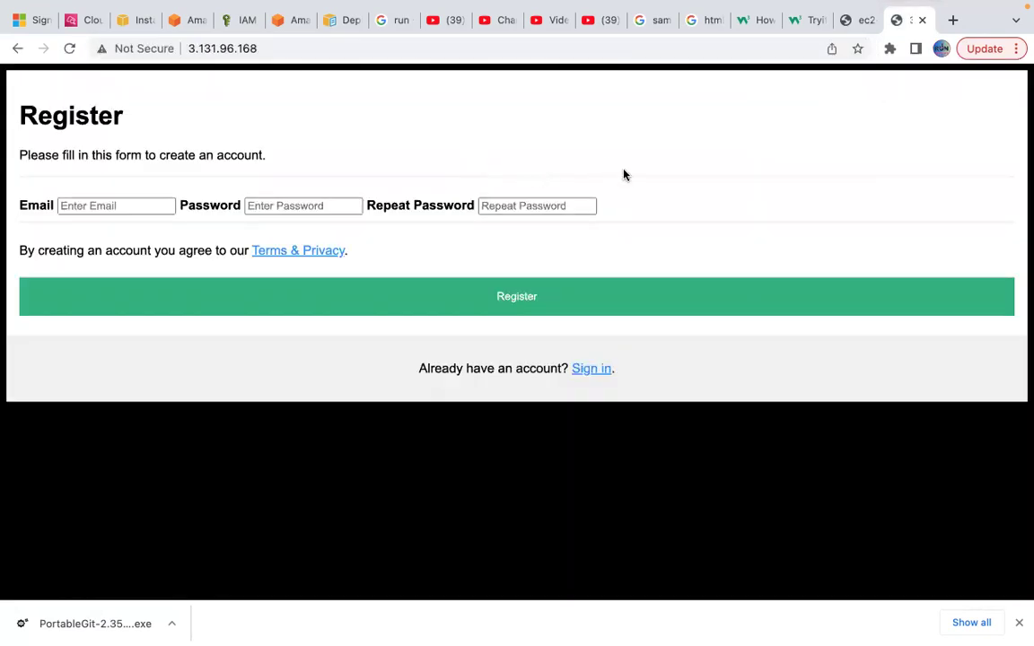
{"action": "left_click", "coordinate": [509, 51]}
{"action": "left_click", "coordinate": [509, 51]}
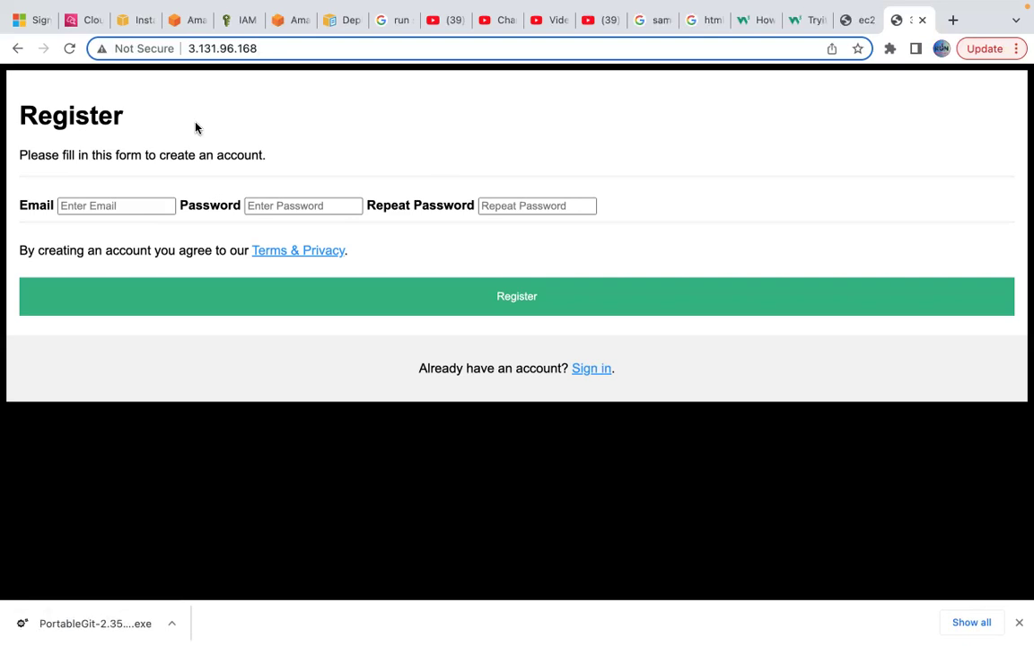
{"action": "left_click_drag", "start_coordinate": [17, 112], "coordinate": [418, 220]}
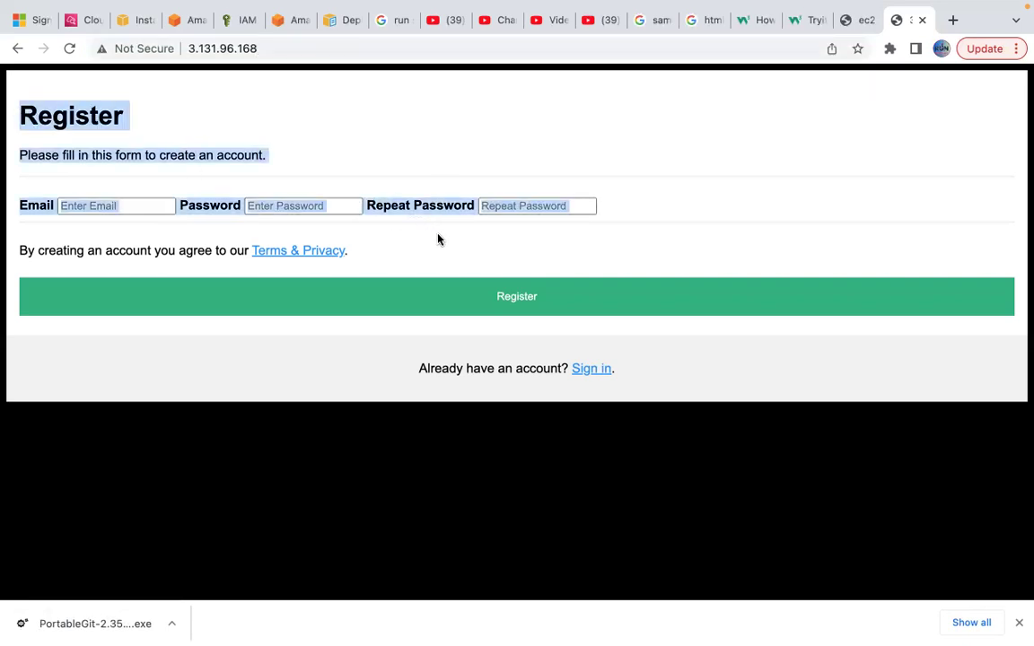
{"action": "left_click", "coordinate": [467, 255]}
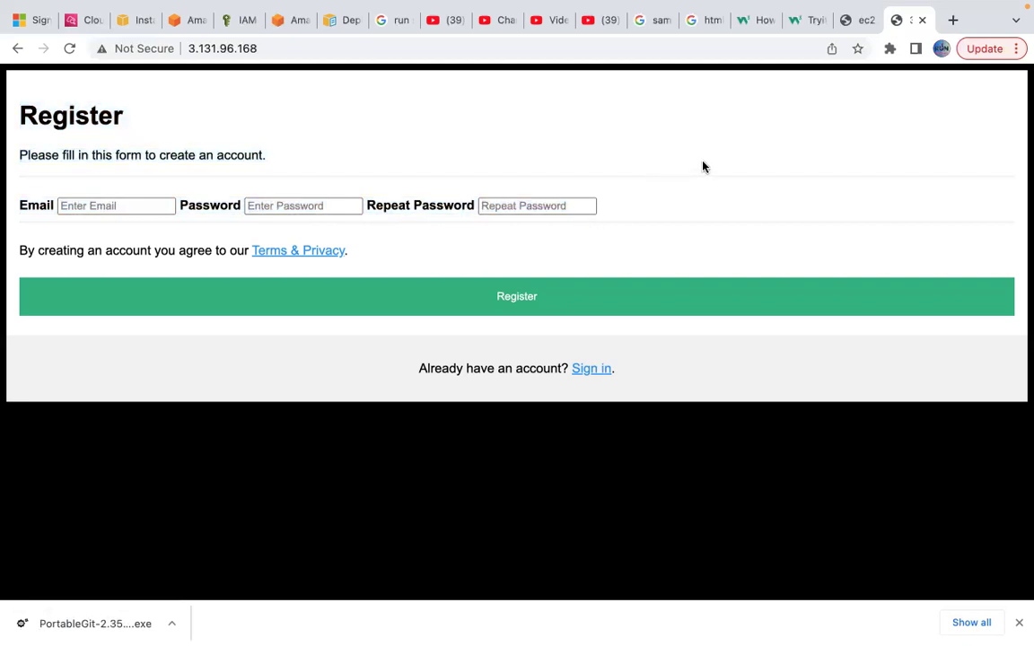
Return to the running instance's description and open the EBS volume attached as block device /dev/xvda.
{"action": "left_click", "coordinate": [135, 22]}
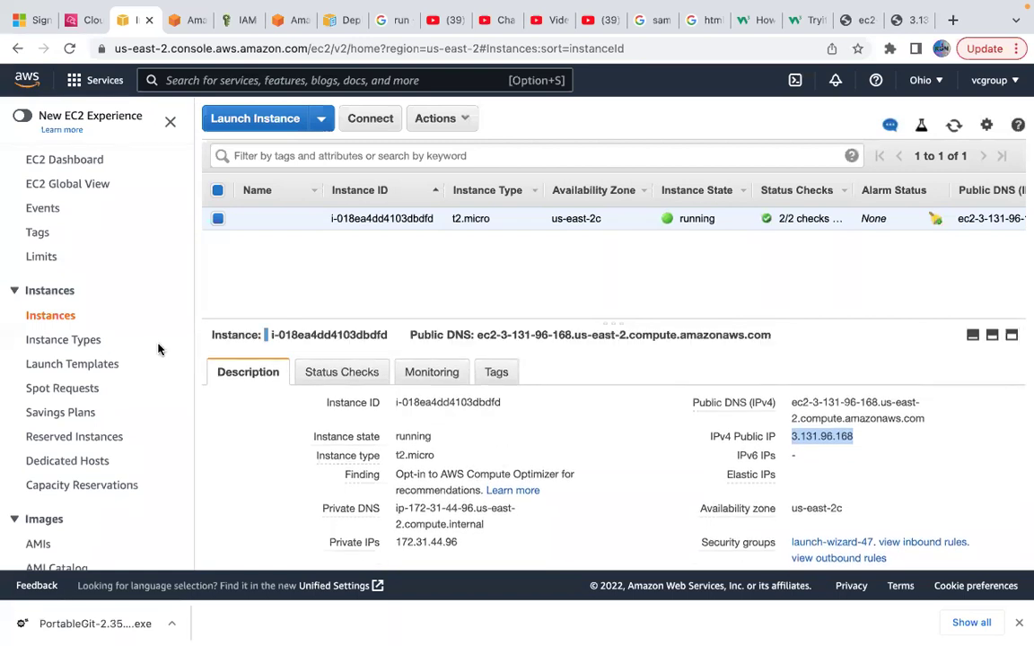
{"action": "scroll", "coordinate": [514, 356], "scroll_direction": "down", "scroll_amount": 2}
{"action": "scroll", "coordinate": [537, 452], "scroll_direction": "down", "scroll_amount": 3}
{"action": "scroll", "coordinate": [538, 452], "scroll_direction": "down", "scroll_amount": 8}
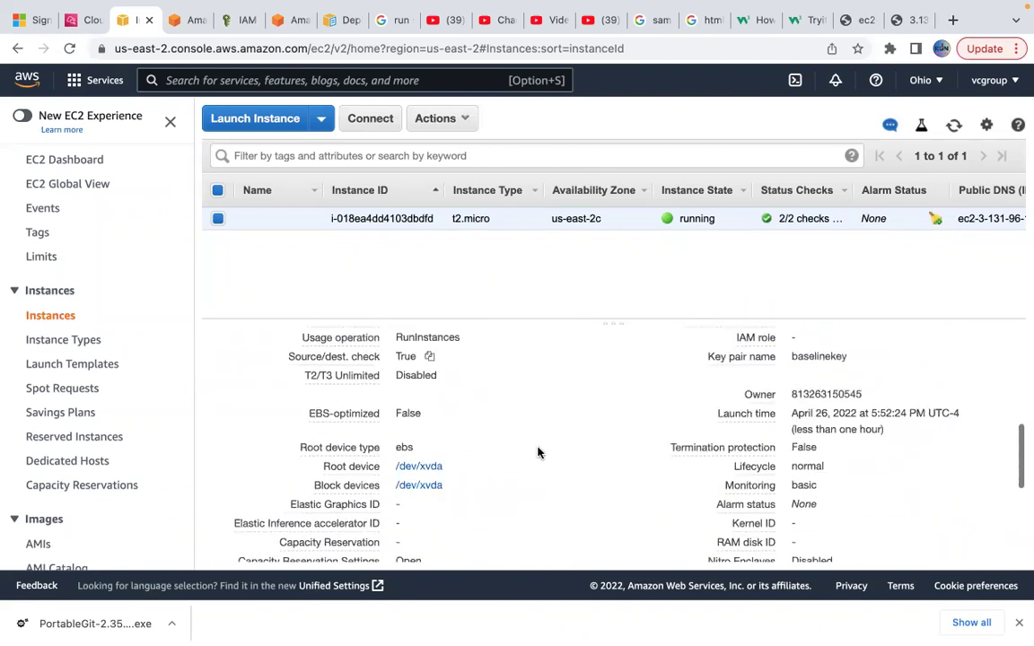
{"action": "scroll", "coordinate": [471, 476], "scroll_direction": "down", "scroll_amount": 2}
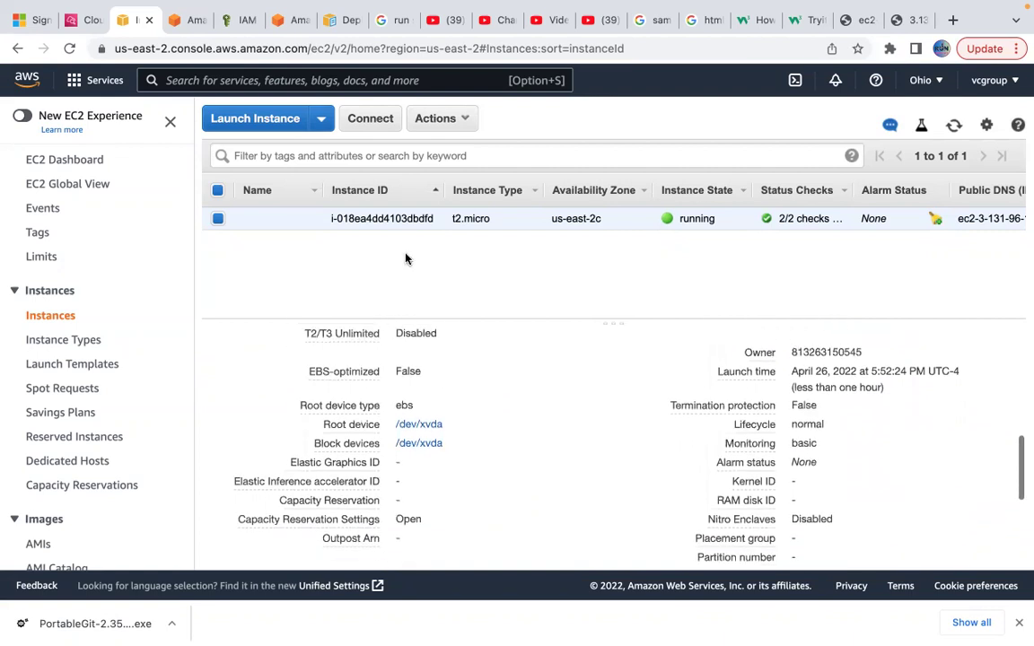
{"action": "mouse_move", "coordinate": [327, 423]}
{"action": "mouse_move", "coordinate": [317, 446]}
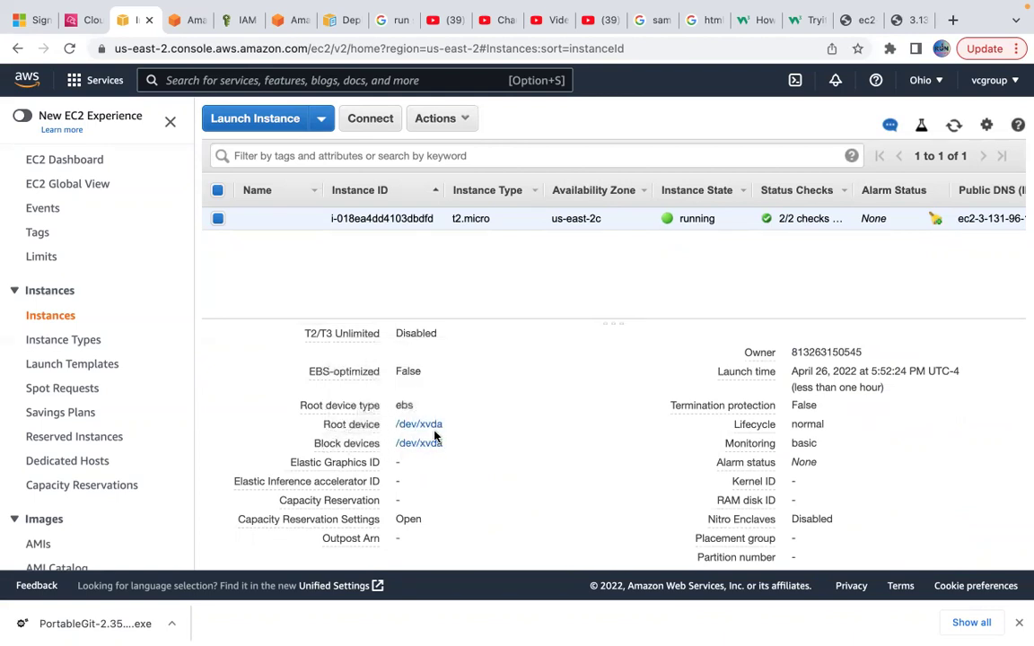
{"action": "scroll", "coordinate": [449, 468], "scroll_direction": "down", "scroll_amount": 1}
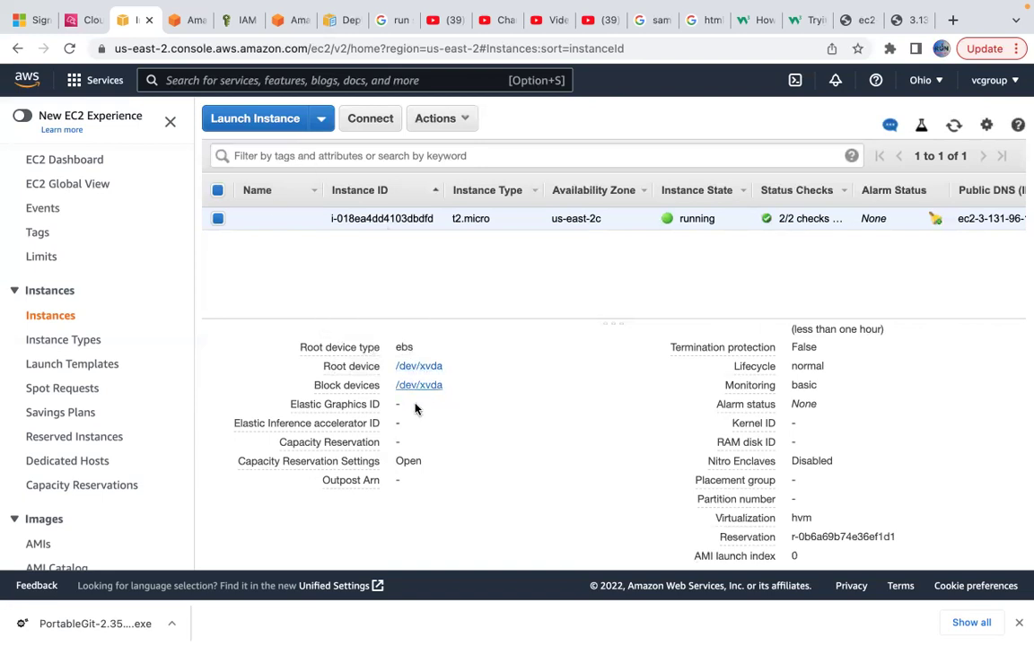
{"action": "mouse_move", "coordinate": [423, 389]}
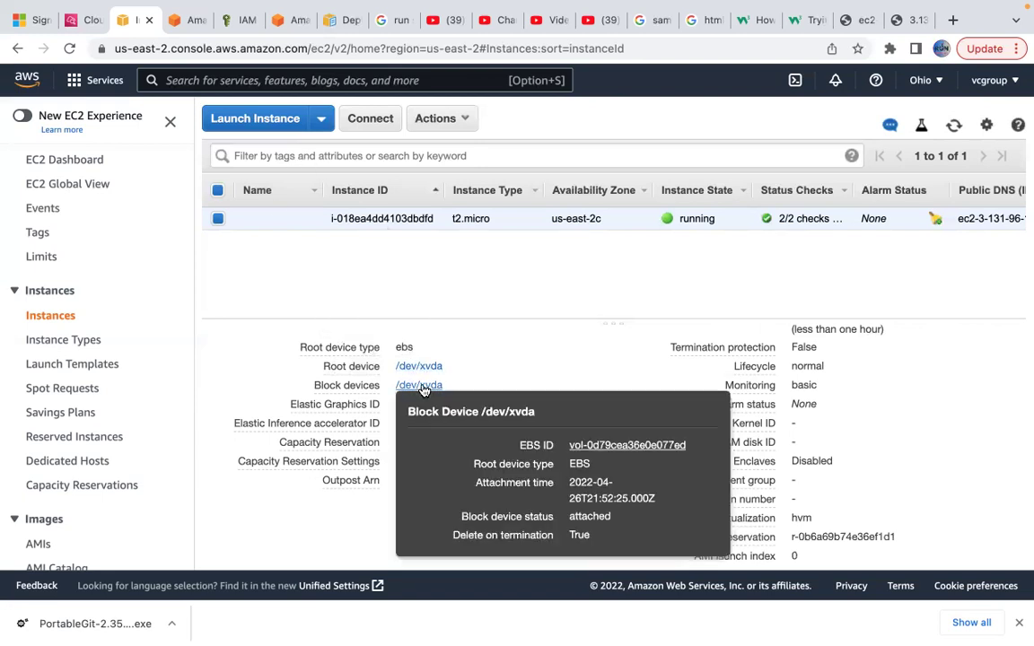
{"action": "left_click", "coordinate": [602, 446]}
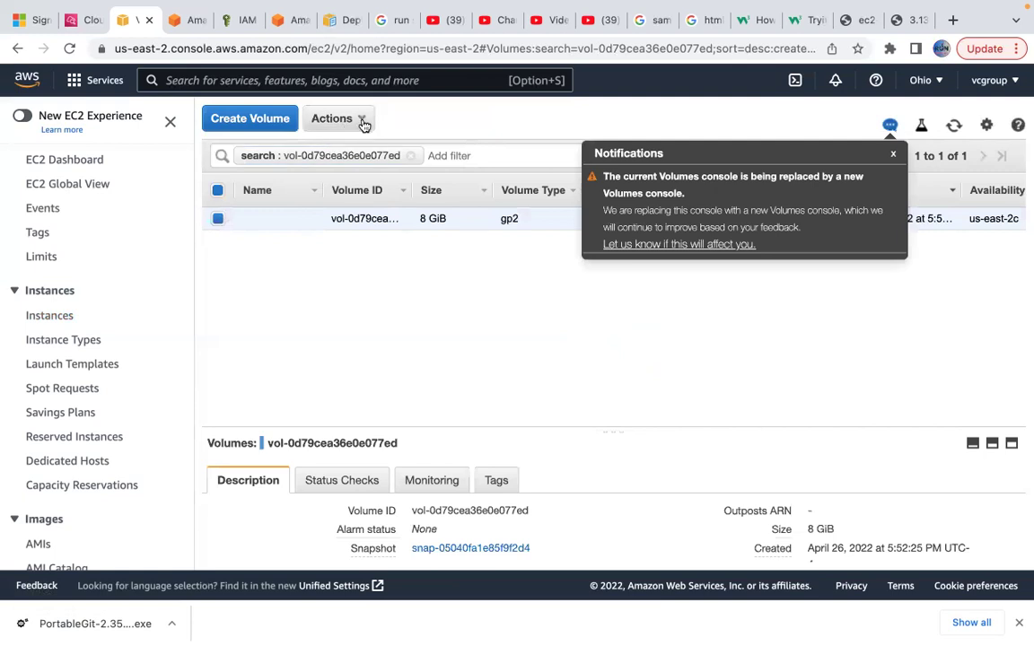
Create a snapshot of the attached EBS volume with the description apache04 and open the new snapshot.
{"action": "left_click", "coordinate": [364, 125]}
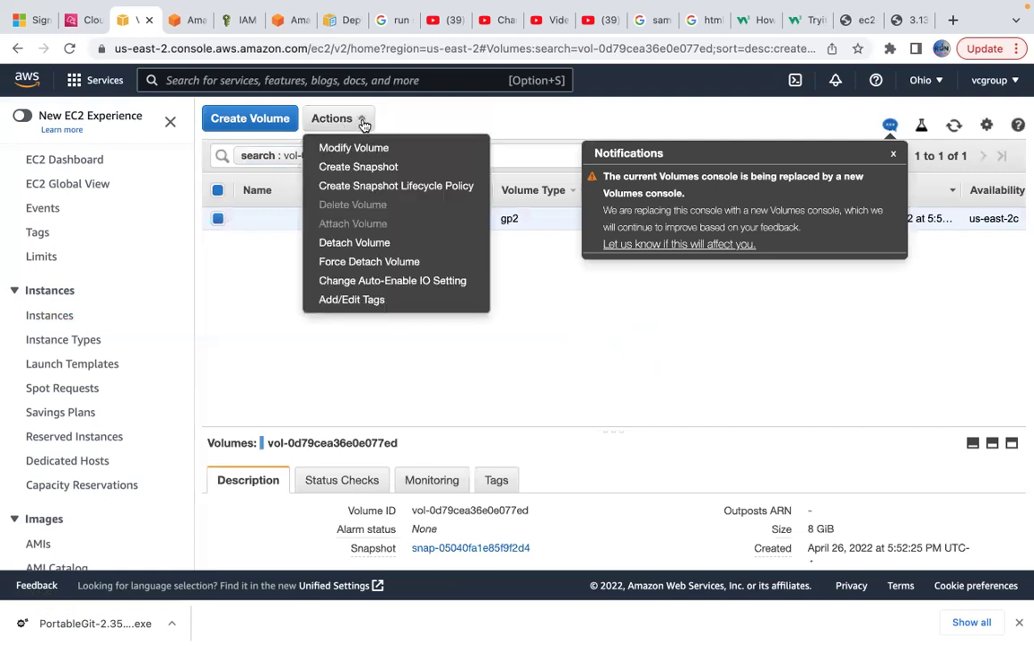
{"action": "left_click", "coordinate": [374, 168]}
{"action": "left_click", "coordinate": [357, 250]}
{"action": "type", "text": "apache"}
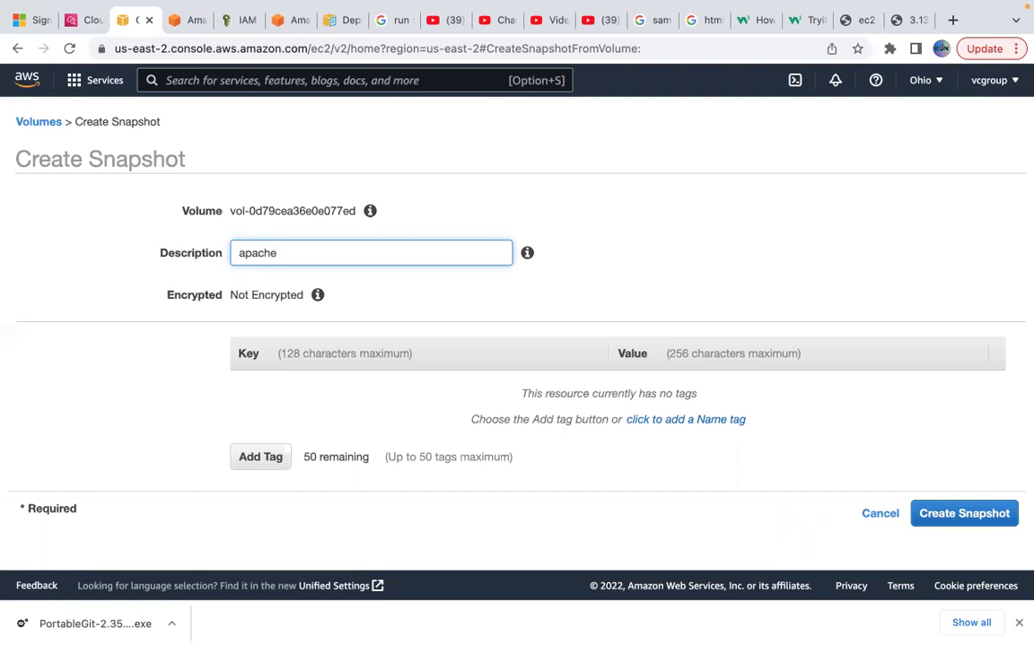
{"action": "type", "text": "04"}
{"action": "left_click", "coordinate": [945, 513]}
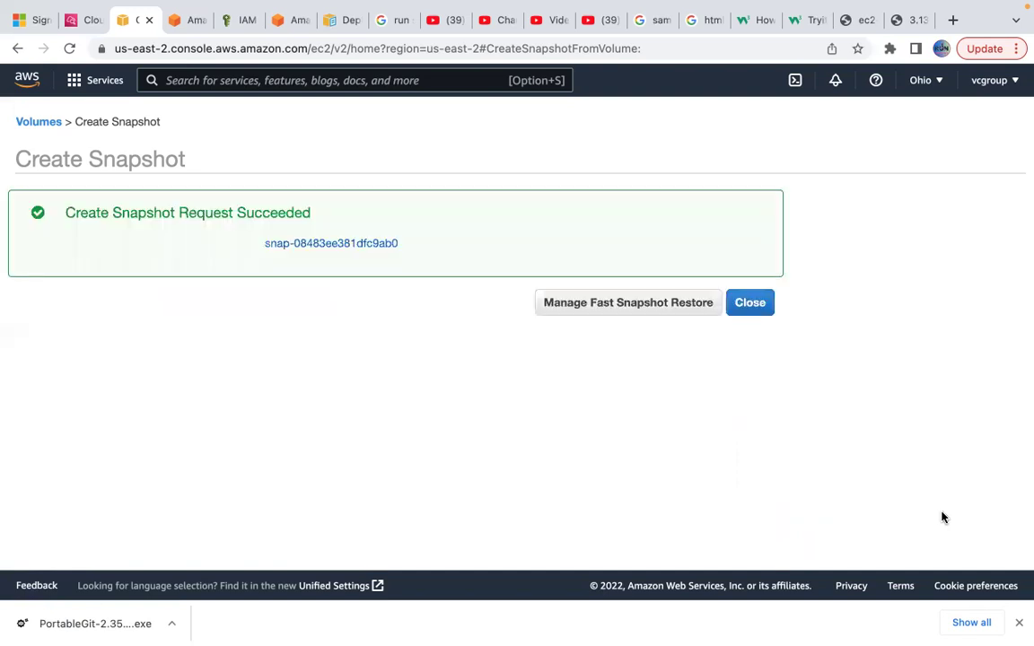
{"action": "left_click", "coordinate": [346, 247]}
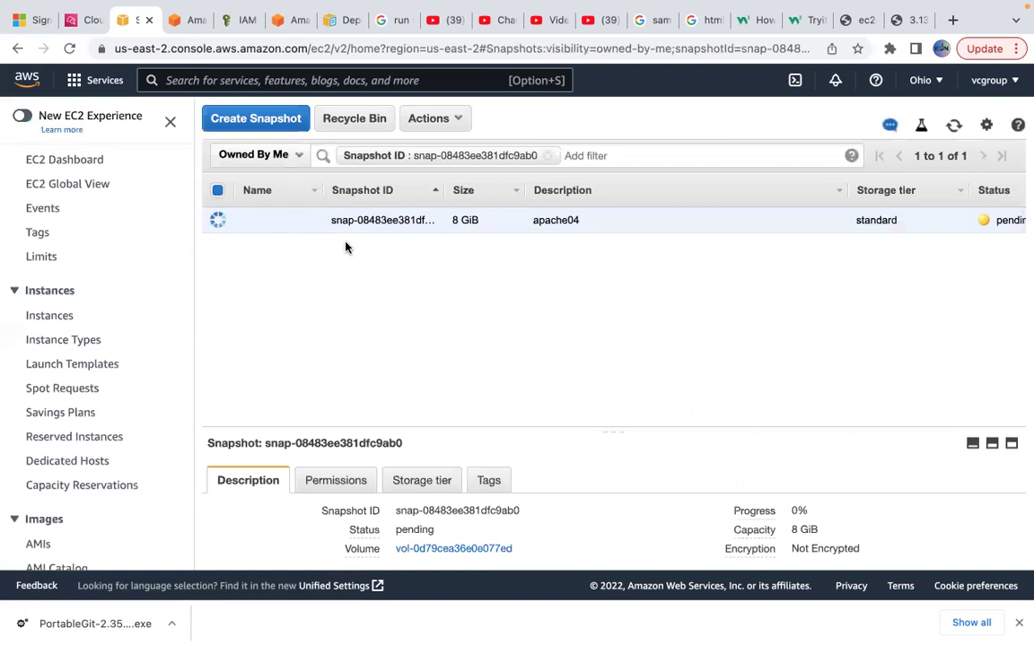
{"action": "mouse_move", "coordinate": [809, 635]}
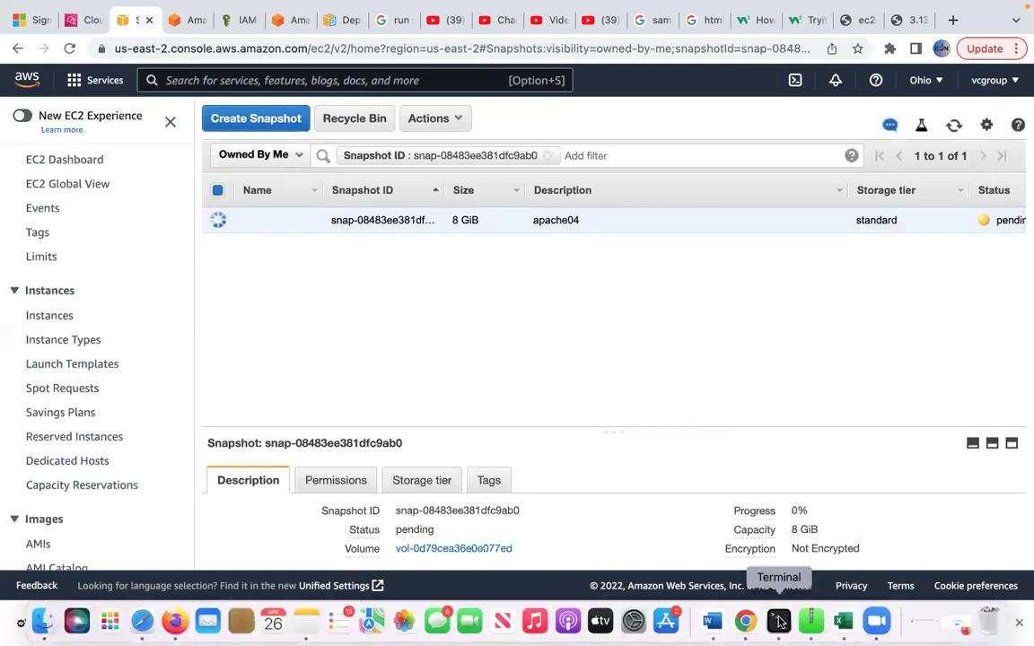
{"action": "left_click", "coordinate": [779, 621]}
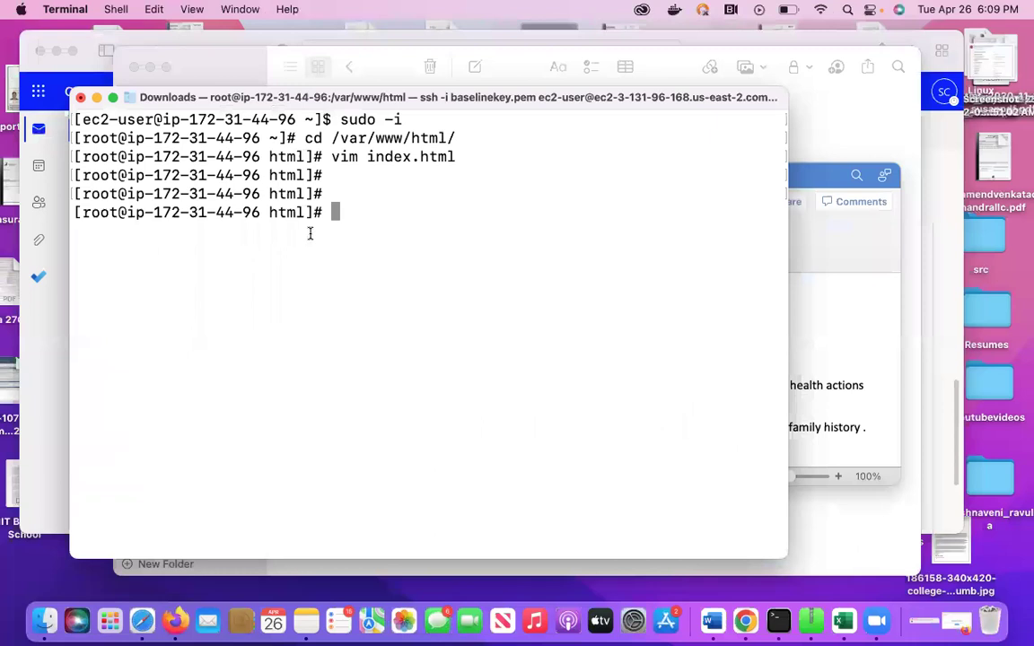
{"action": "left_click", "coordinate": [97, 98]}
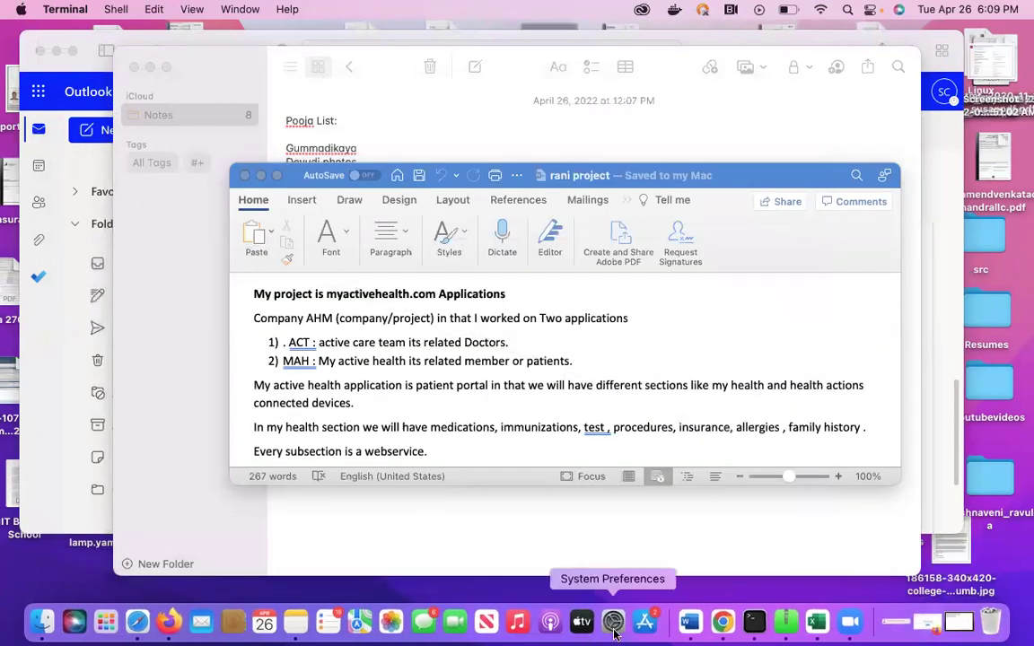
{"action": "left_click", "coordinate": [723, 621]}
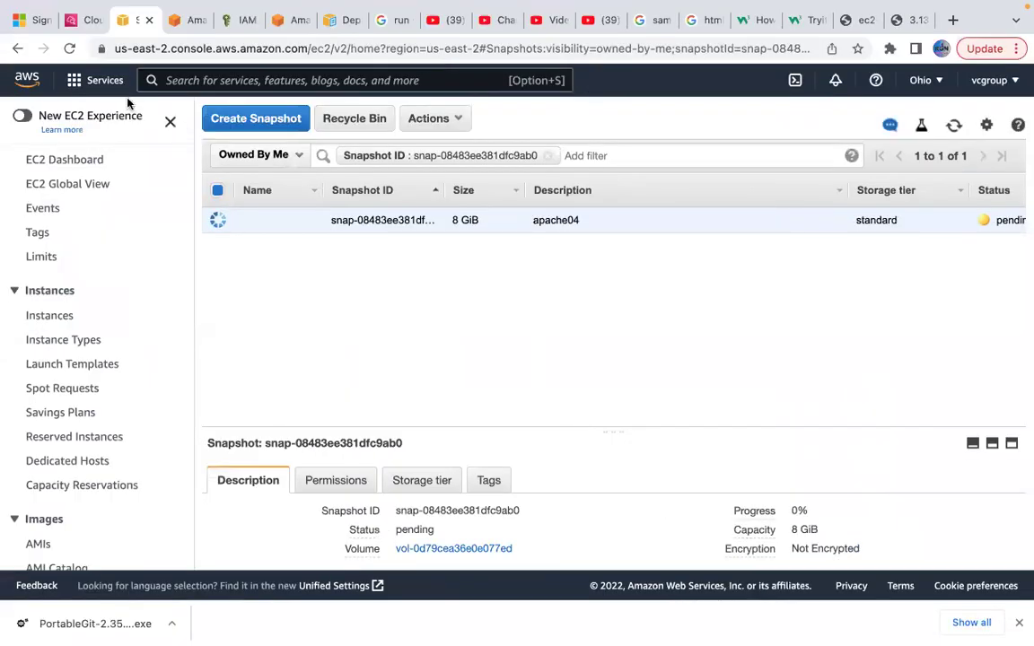
Refresh the snapshot list and check the apache04 snapshot's status and progress.
{"action": "left_click", "coordinate": [69, 49]}
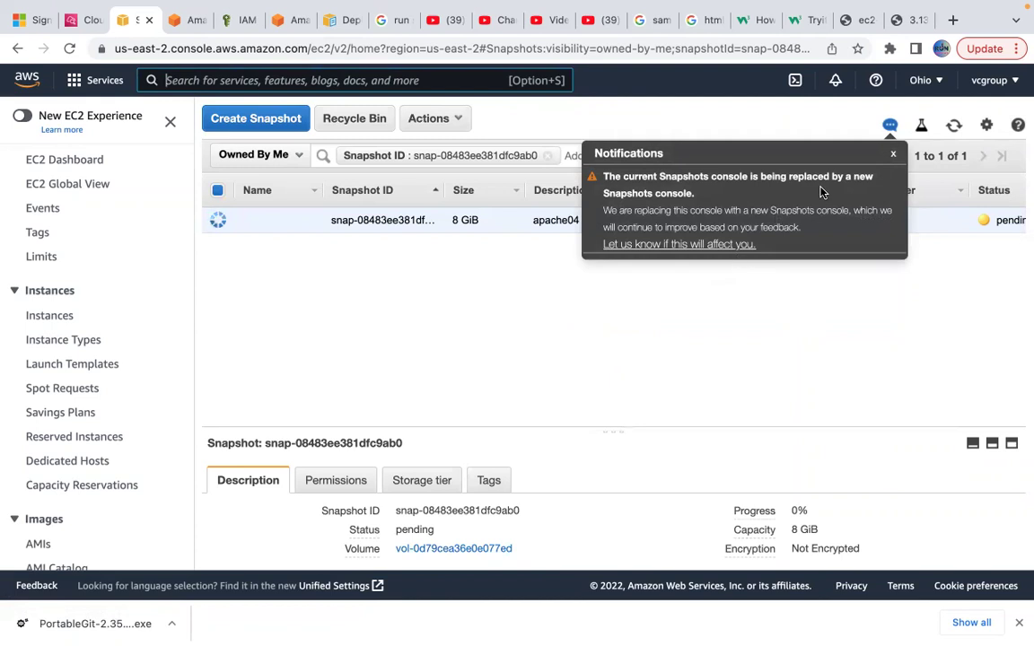
{"action": "left_click", "coordinate": [892, 157]}
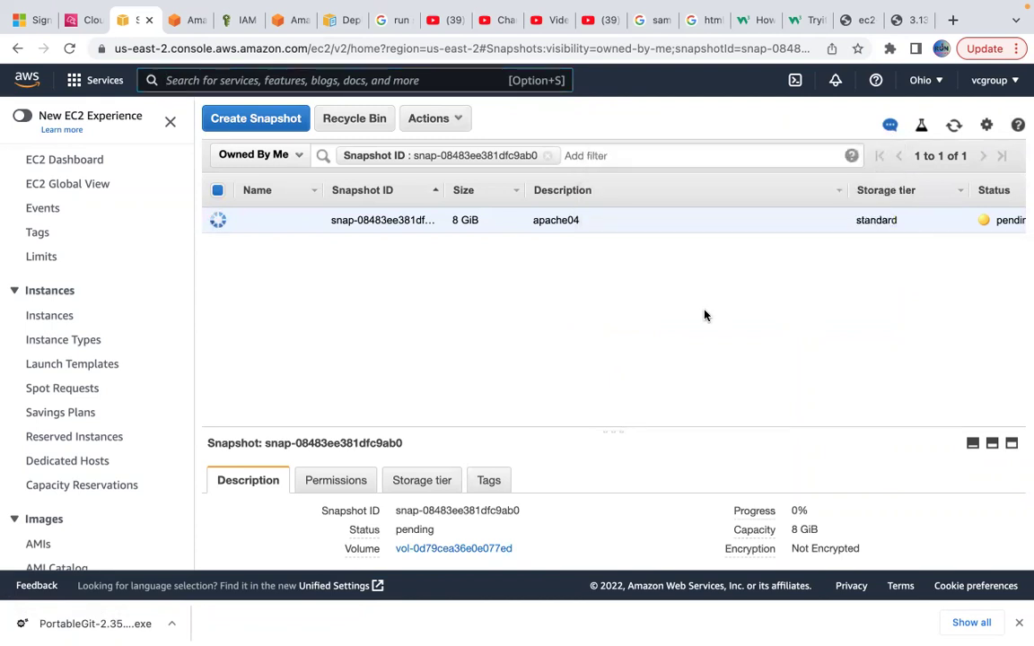
{"action": "scroll", "coordinate": [574, 336], "scroll_direction": "down", "scroll_amount": 1}
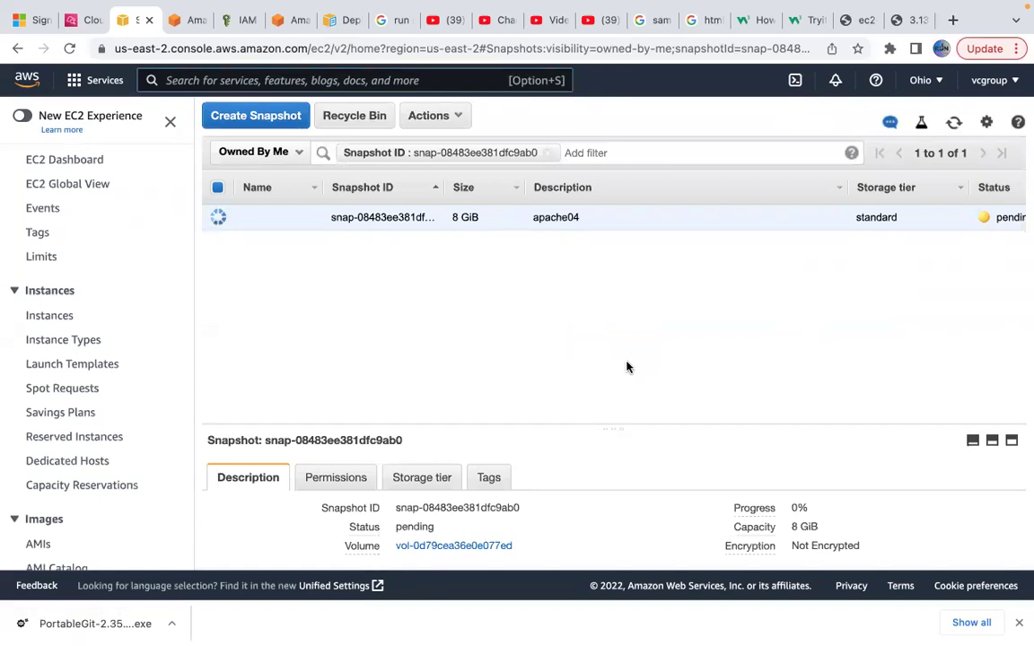
{"action": "left_click", "coordinate": [953, 128]}
{"action": "scroll", "coordinate": [743, 362], "scroll_direction": "right", "scroll_amount": 5}
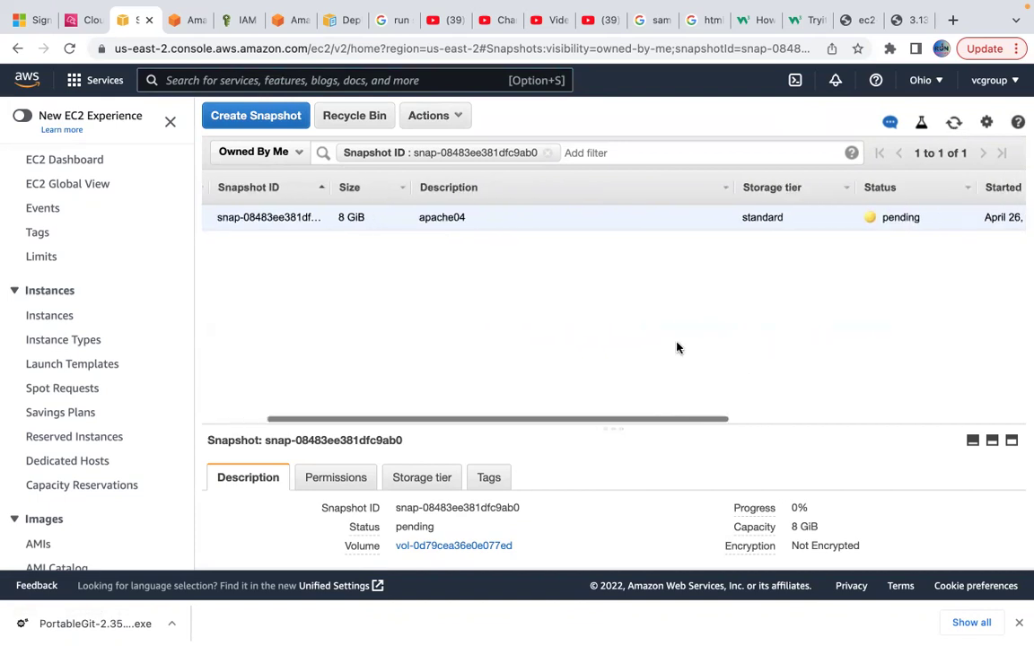
{"action": "scroll", "coordinate": [747, 331], "scroll_direction": "right", "scroll_amount": 2}
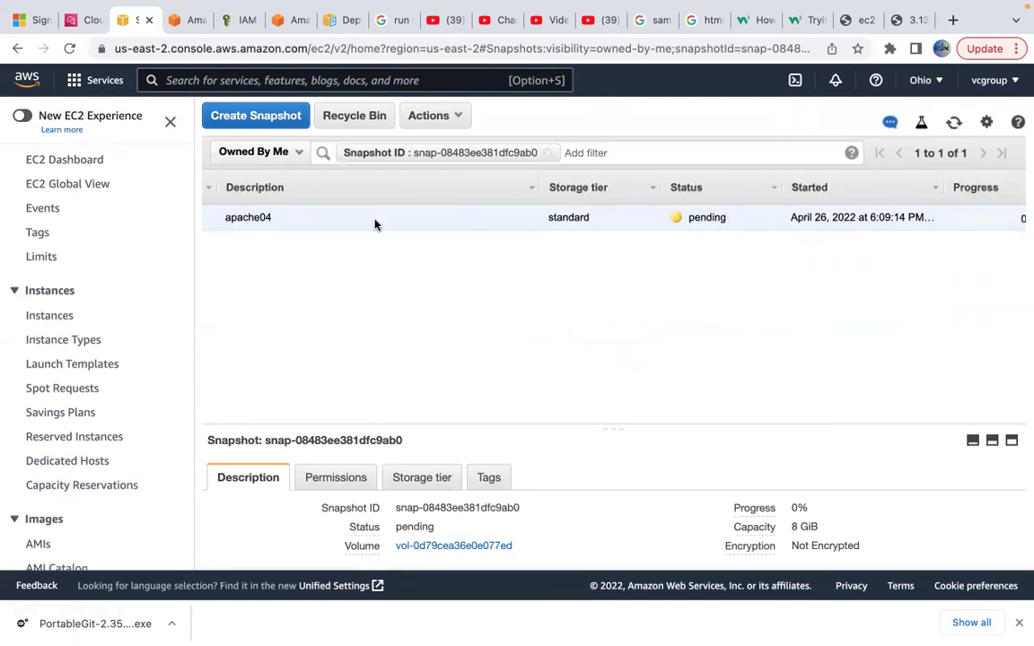
{"action": "scroll", "coordinate": [609, 275], "scroll_direction": "right", "scroll_amount": 5}
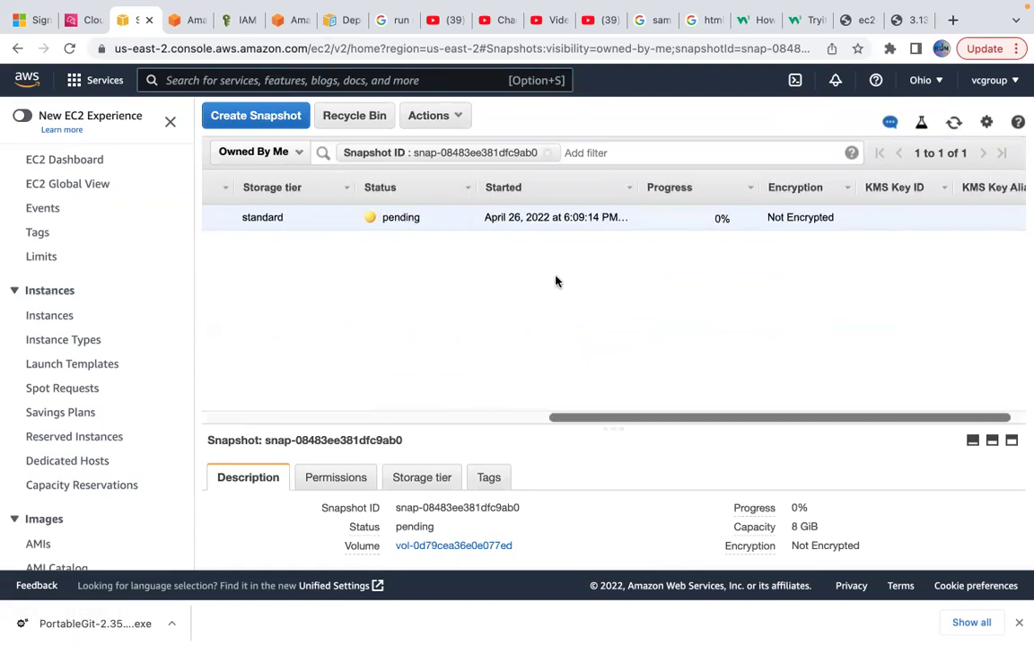
{"action": "scroll", "coordinate": [555, 282], "scroll_direction": "left", "scroll_amount": 2}
{"action": "scroll", "coordinate": [556, 282], "scroll_direction": "left", "scroll_amount": 6}
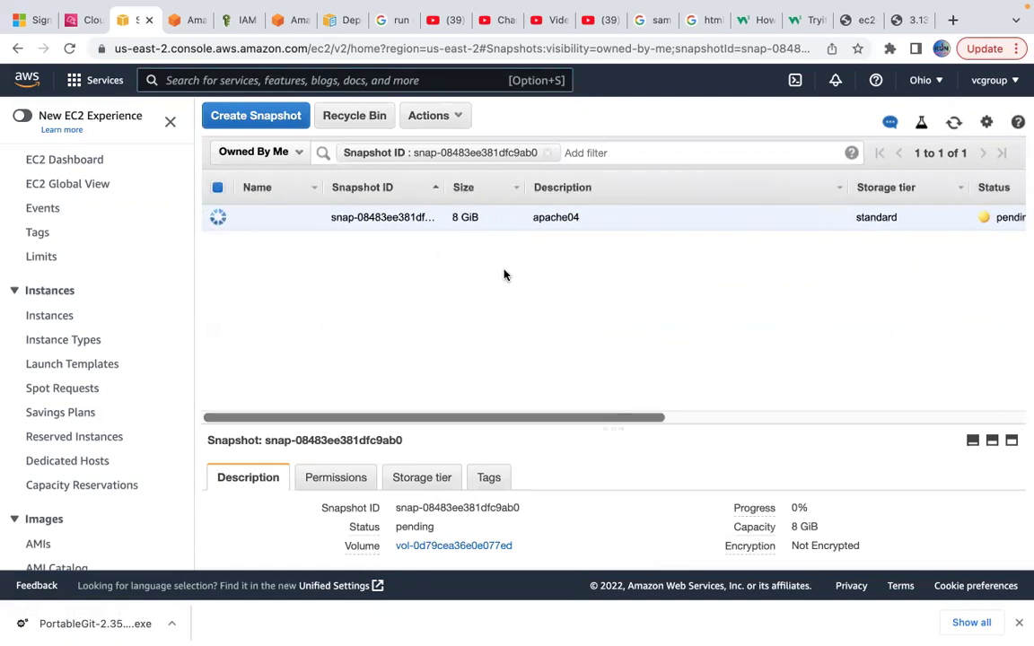
{"action": "left_click", "coordinate": [952, 126]}
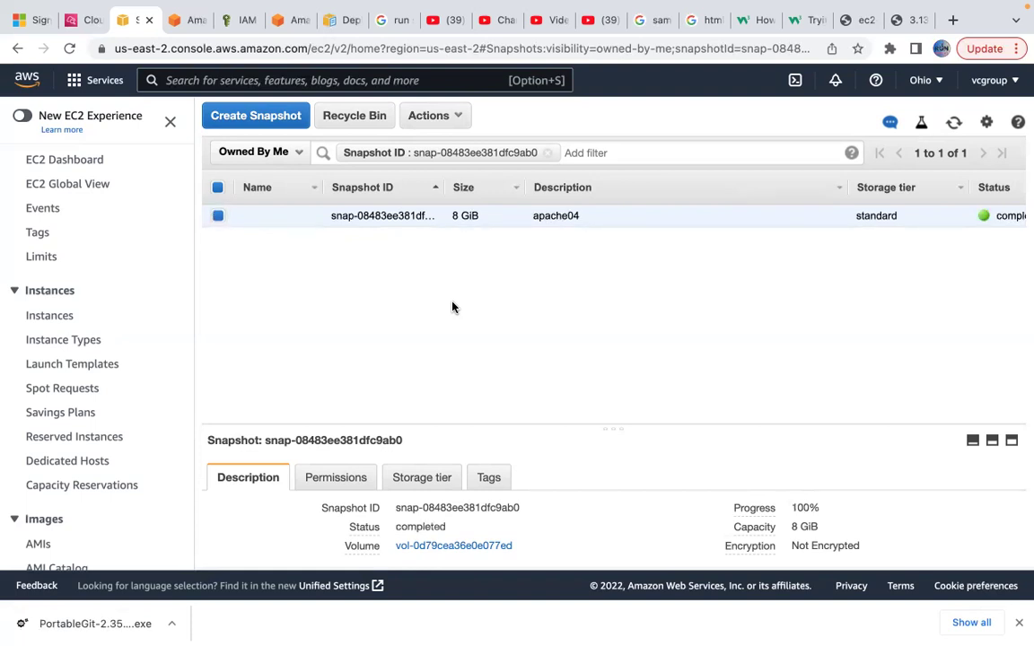
{"action": "scroll", "coordinate": [452, 234], "scroll_direction": "right", "scroll_amount": 3}
{"action": "scroll", "coordinate": [390, 329], "scroll_direction": "left", "scroll_amount": 3}
Create an image named snapimageapache from the apache04 snapshot and open the new AMI.
{"action": "left_click", "coordinate": [434, 116]}
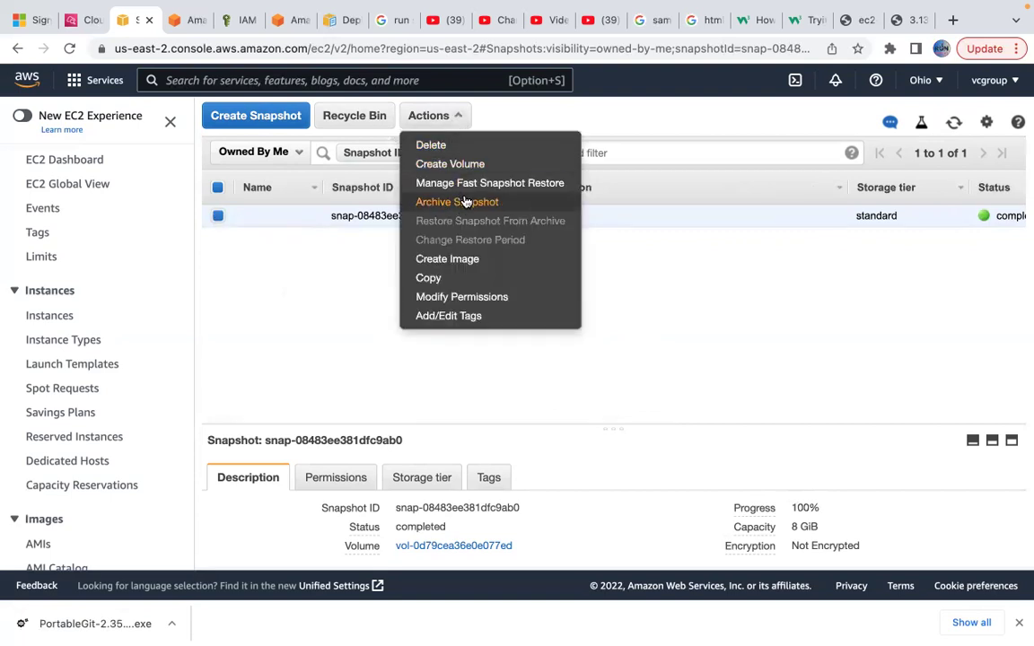
{"action": "left_click", "coordinate": [449, 259]}
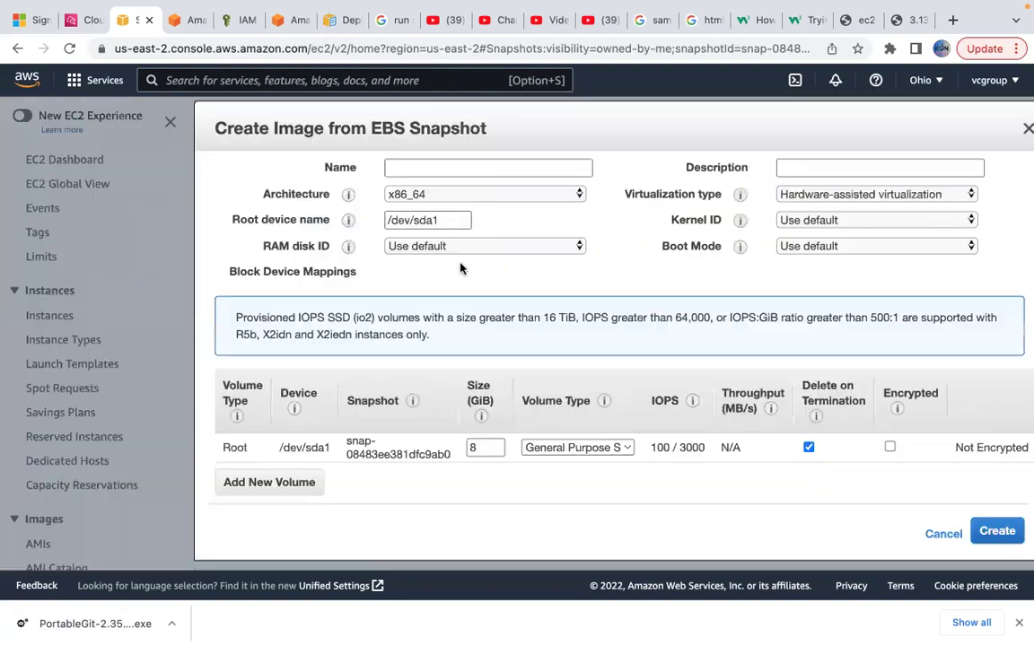
{"action": "mouse_move", "coordinate": [779, 639]}
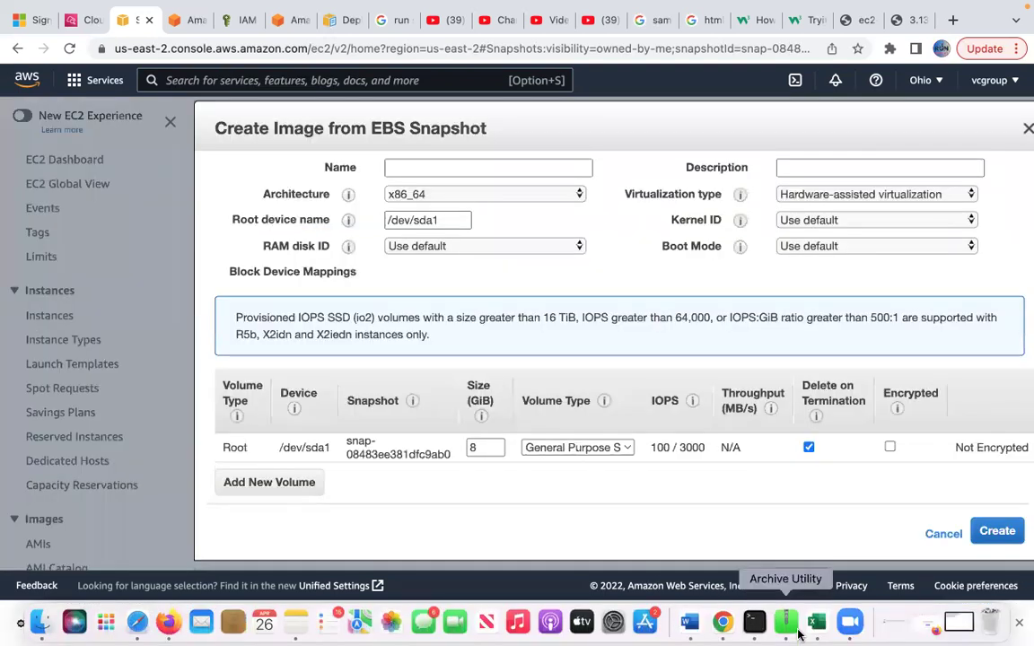
{"action": "left_click", "coordinate": [754, 623]}
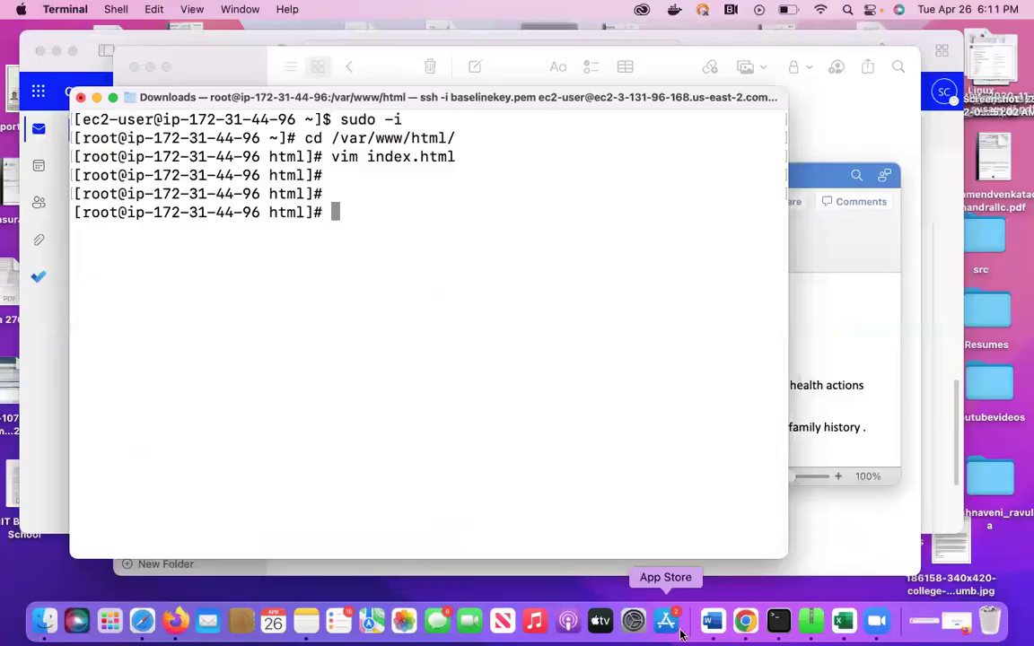
{"action": "left_click", "coordinate": [752, 621]}
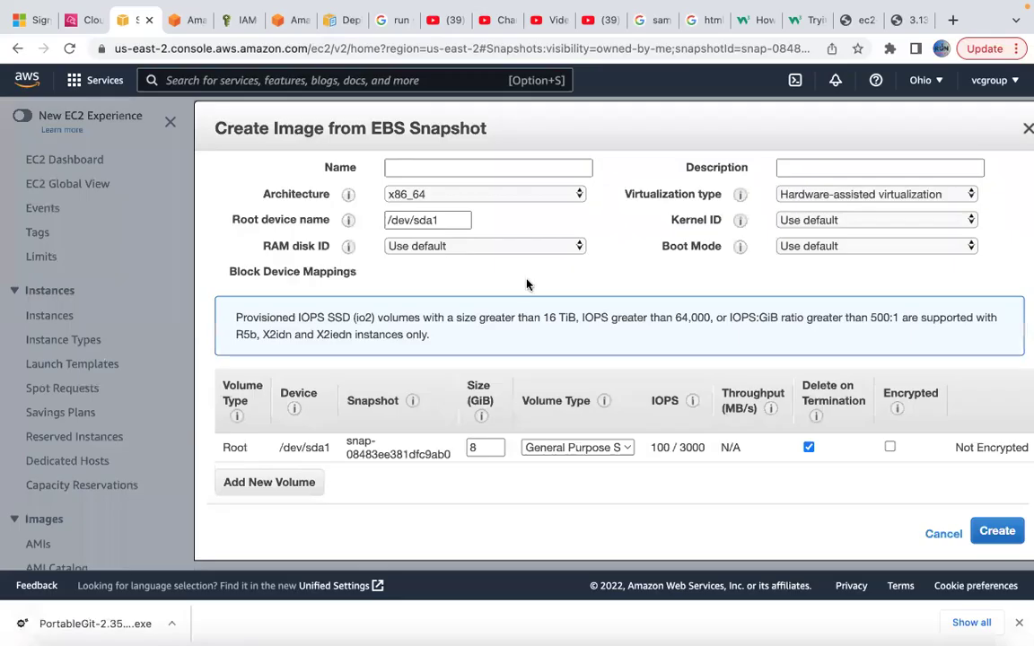
{"action": "left_click", "coordinate": [501, 168]}
{"action": "type", "text": "snapima"}
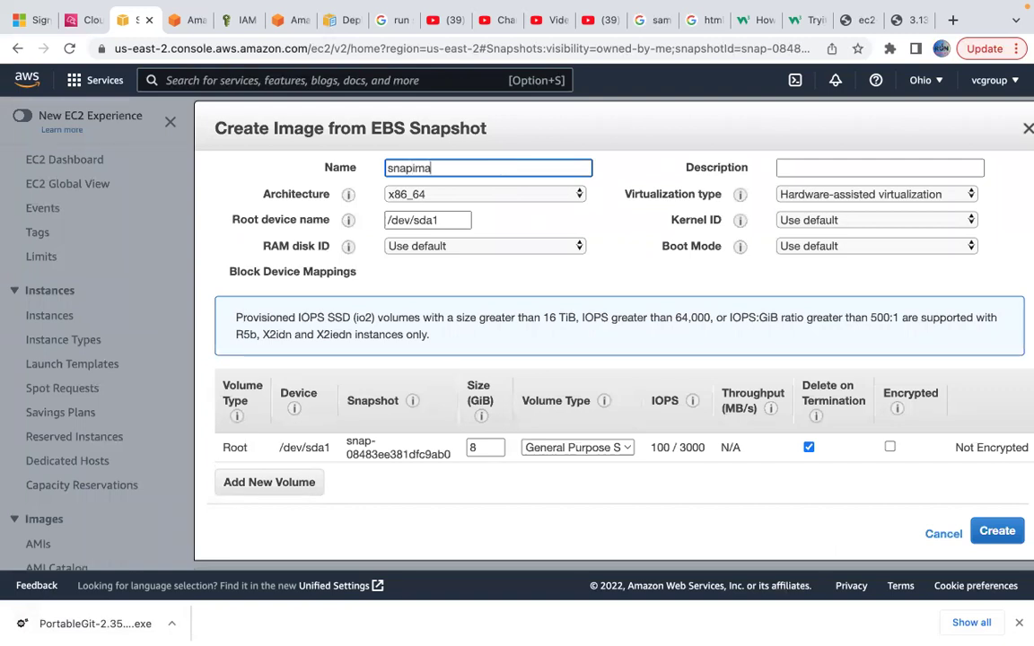
{"action": "type", "text": "geapache"}
{"action": "left_click", "coordinate": [998, 531]}
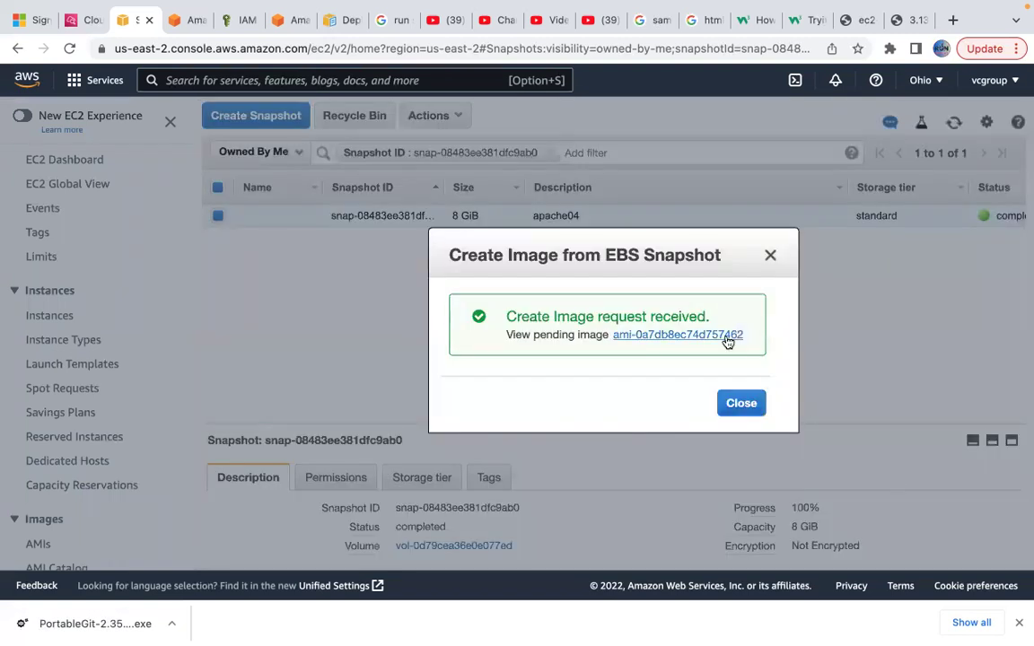
{"action": "left_click", "coordinate": [726, 335]}
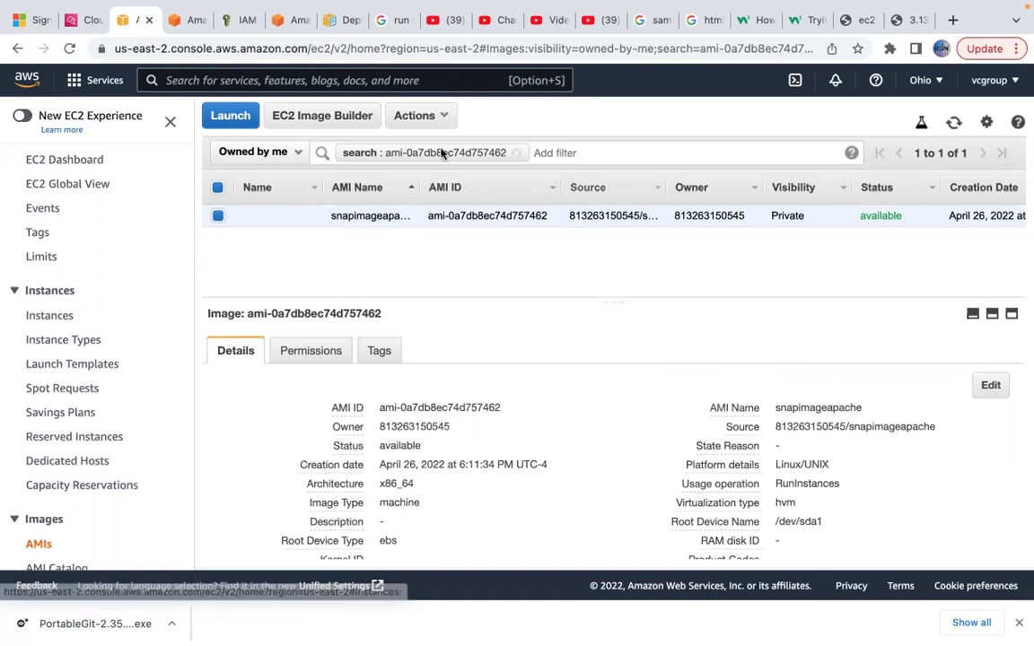
Set up an instance launch from the snapimageapache AMI with type t2.micro and review the launch settings.
{"action": "left_click", "coordinate": [224, 119]}
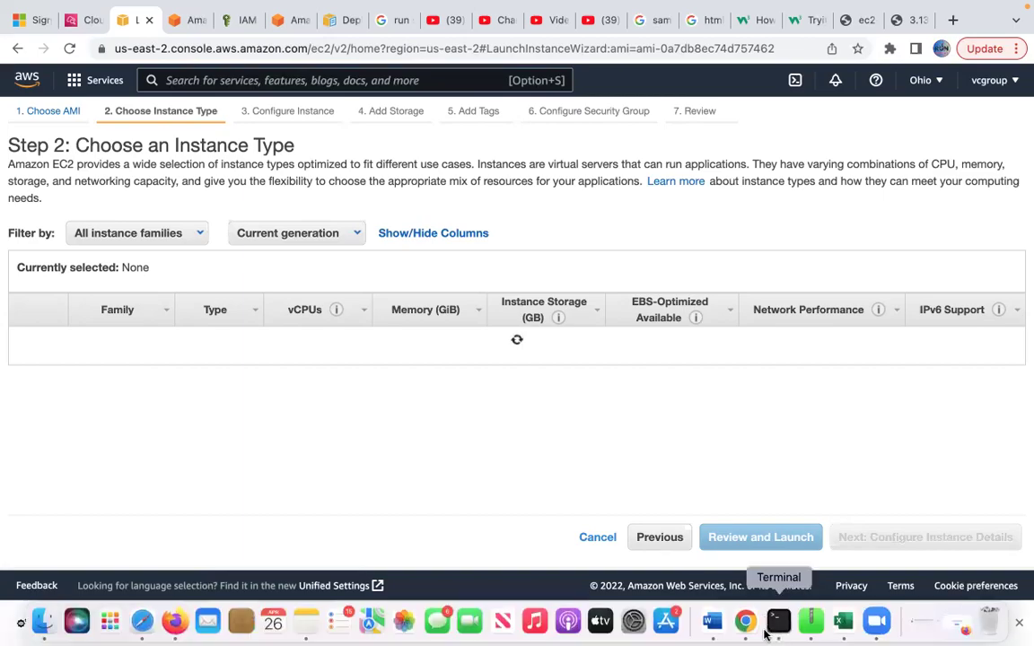
{"action": "left_click", "coordinate": [777, 621]}
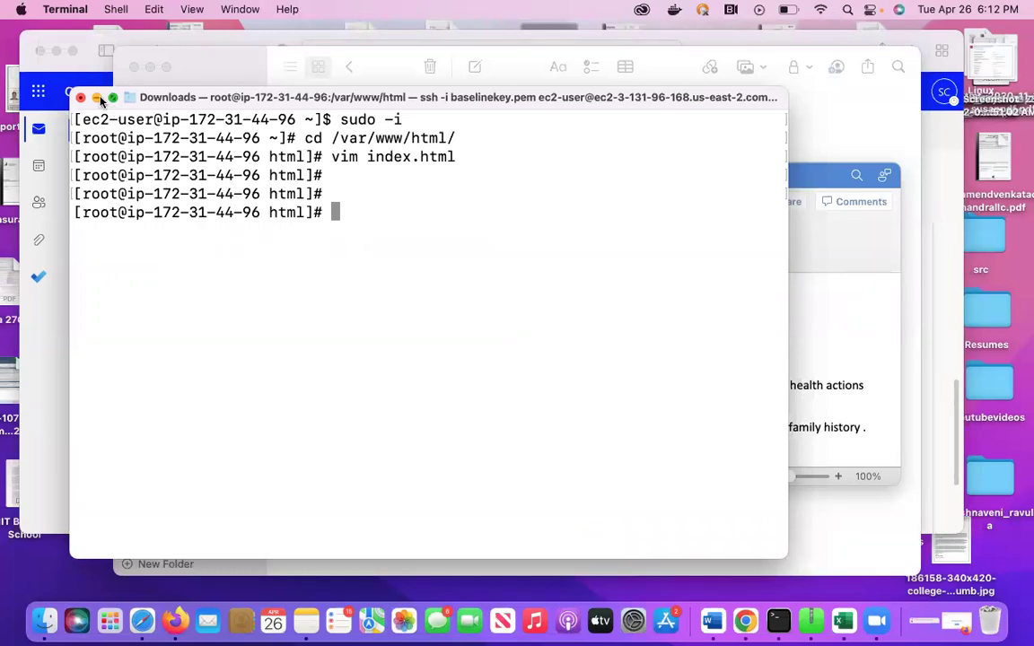
{"action": "left_click", "coordinate": [757, 631]}
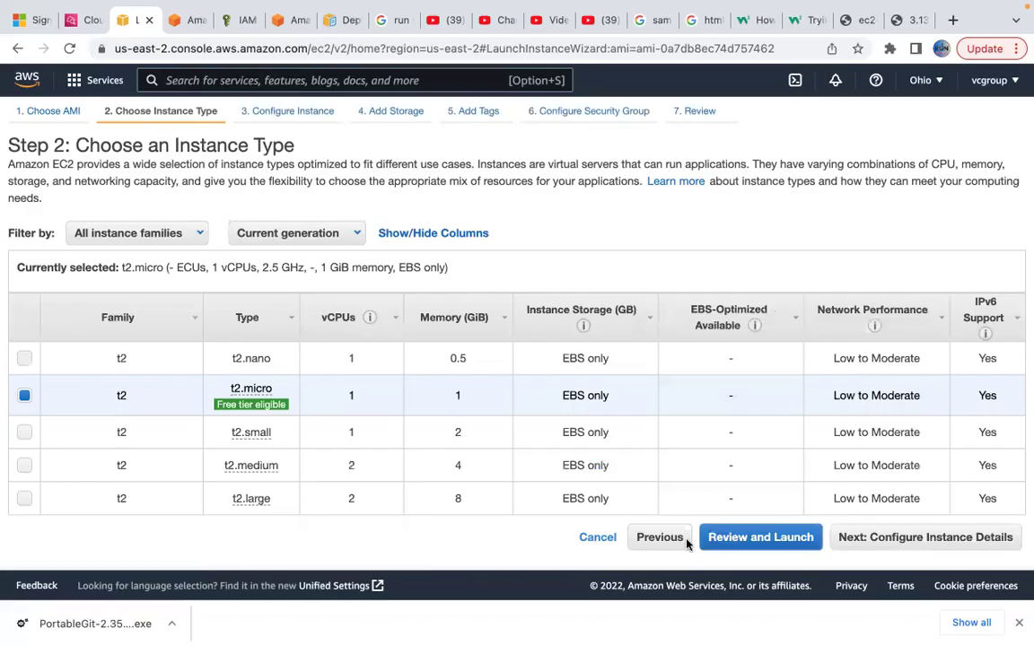
{"action": "left_click", "coordinate": [761, 538]}
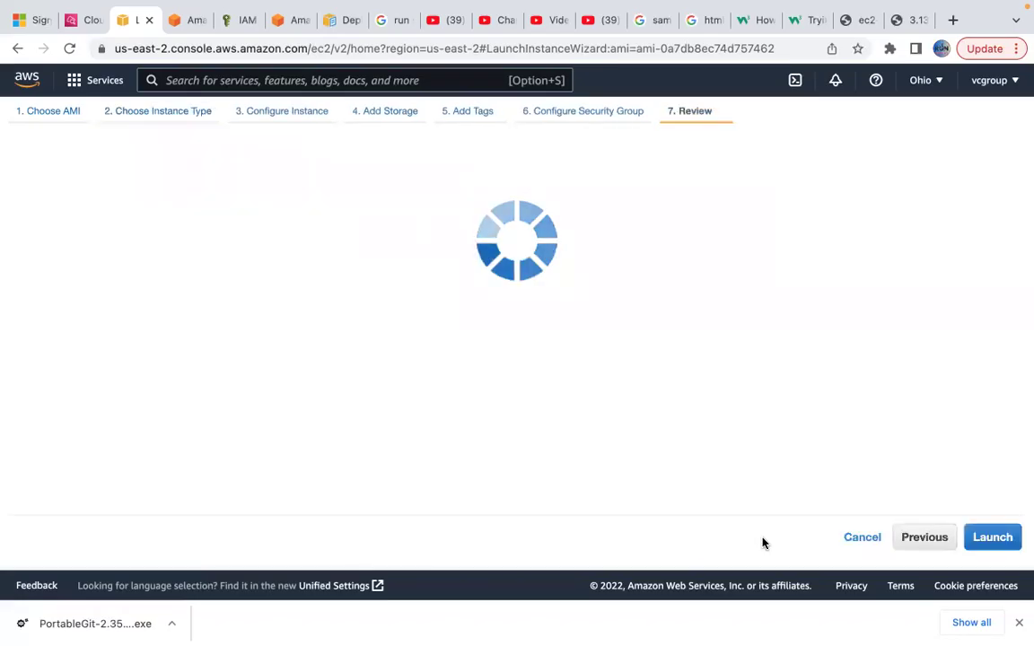
{"action": "scroll", "coordinate": [762, 485], "scroll_direction": "down", "scroll_amount": 3}
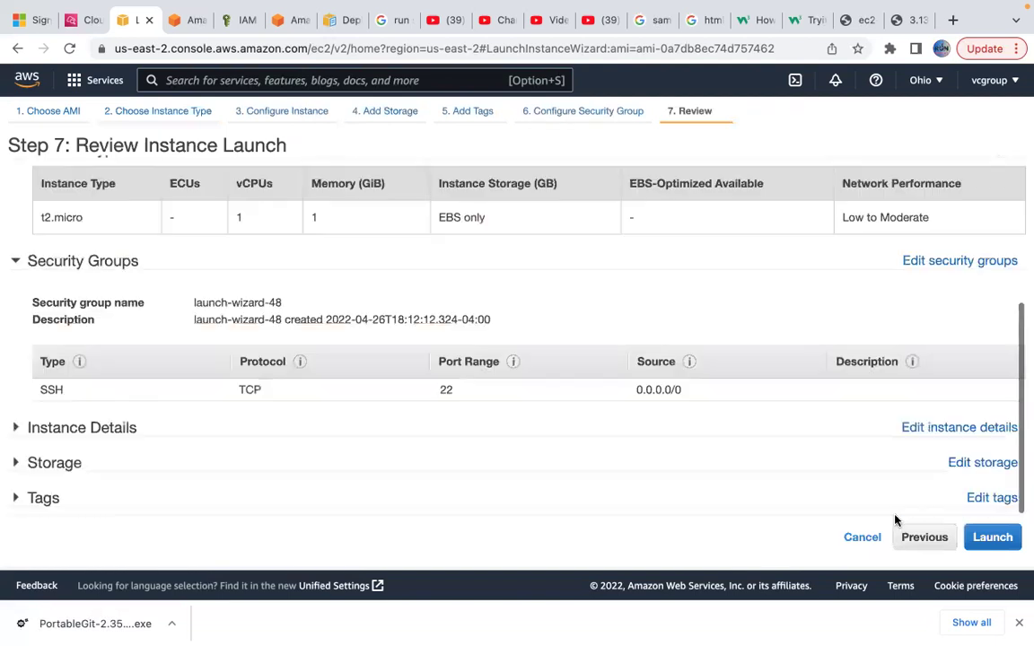
Launch the instance with the existing baselinekey key pair, acknowledging access to the private key, and open the new instance.
{"action": "left_click", "coordinate": [992, 538]}
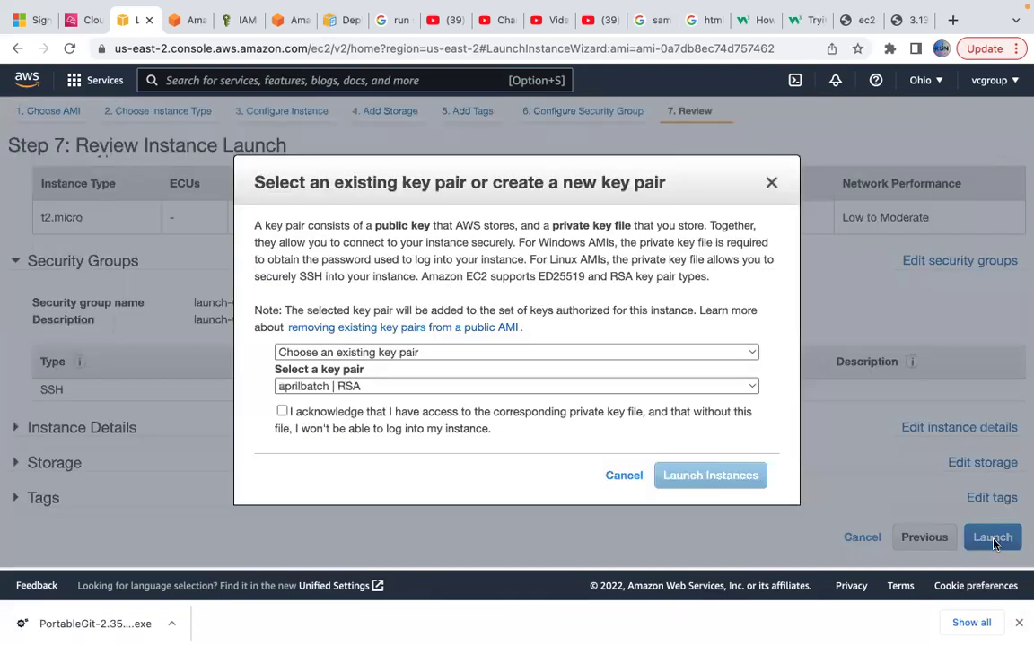
{"action": "left_click", "coordinate": [487, 387]}
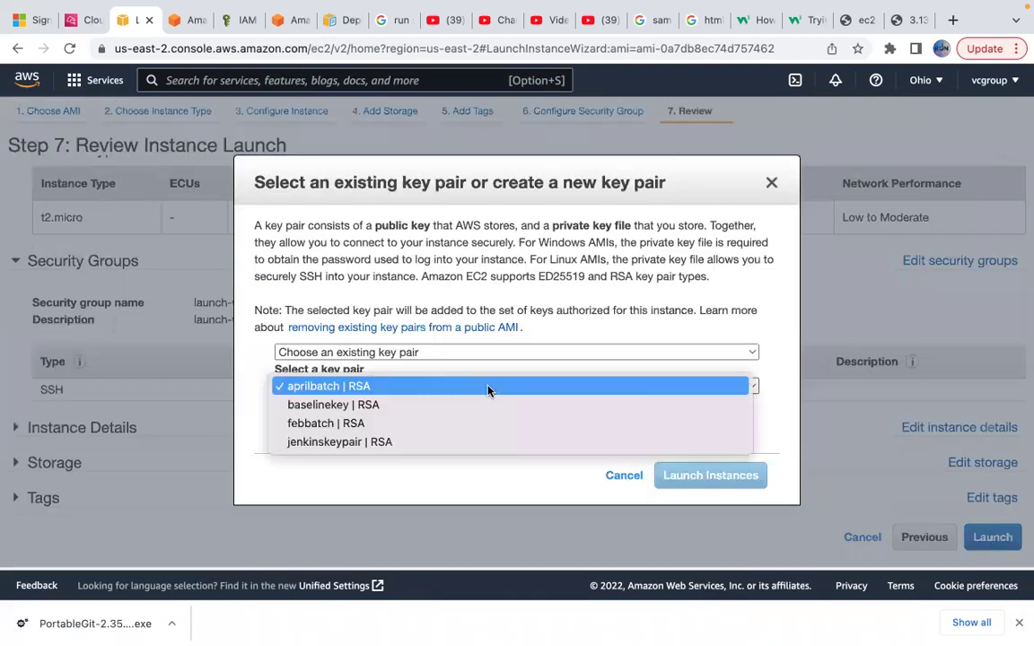
{"action": "left_click", "coordinate": [441, 404]}
{"action": "left_click", "coordinate": [281, 411]}
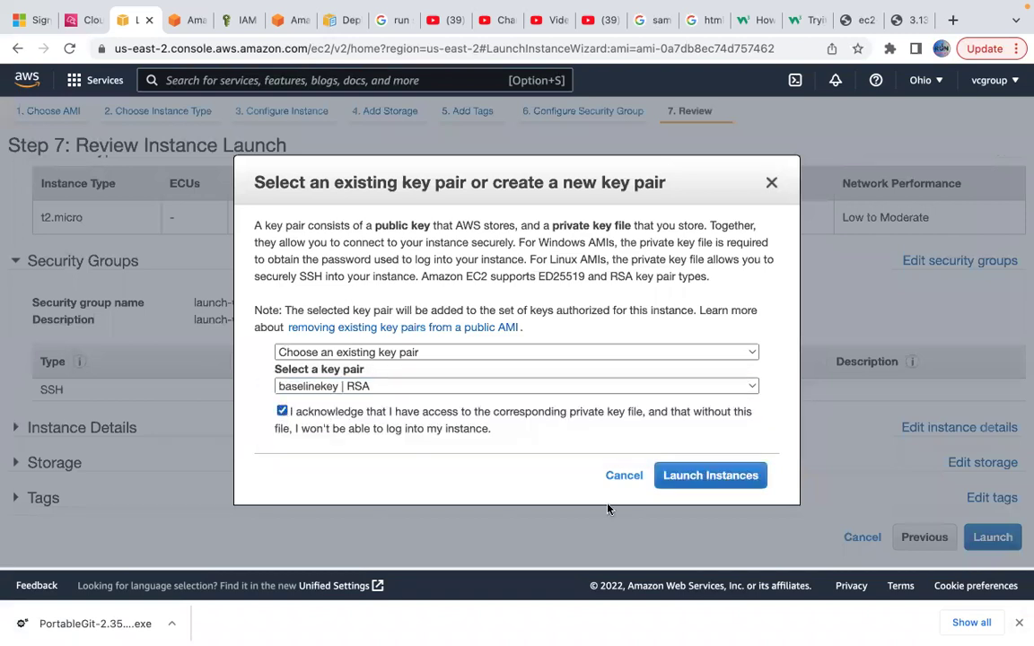
{"action": "left_click", "coordinate": [702, 484]}
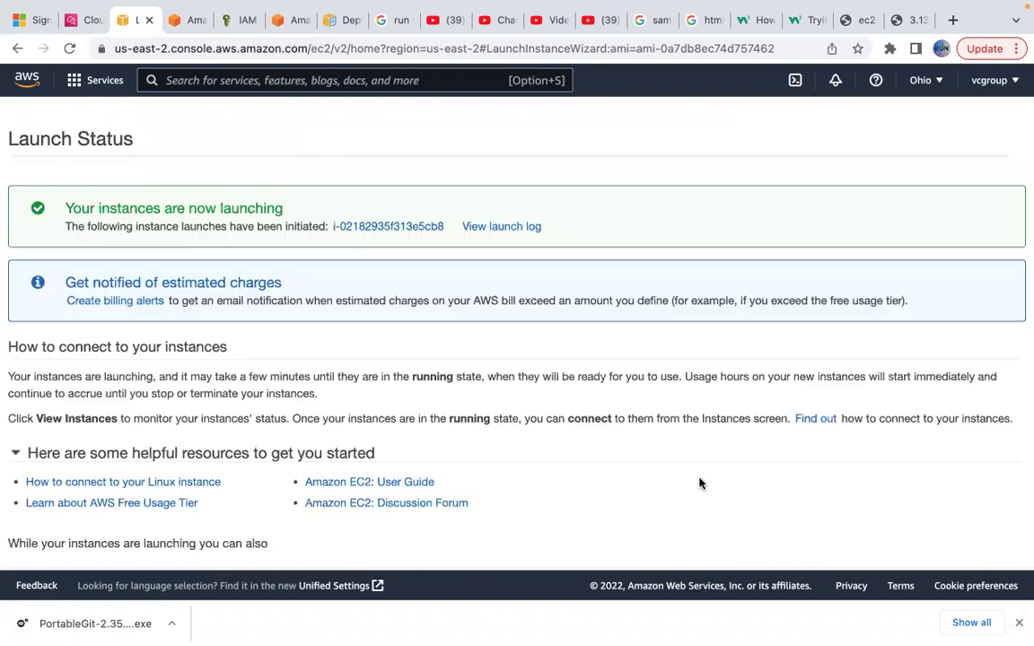
{"action": "left_click", "coordinate": [375, 230]}
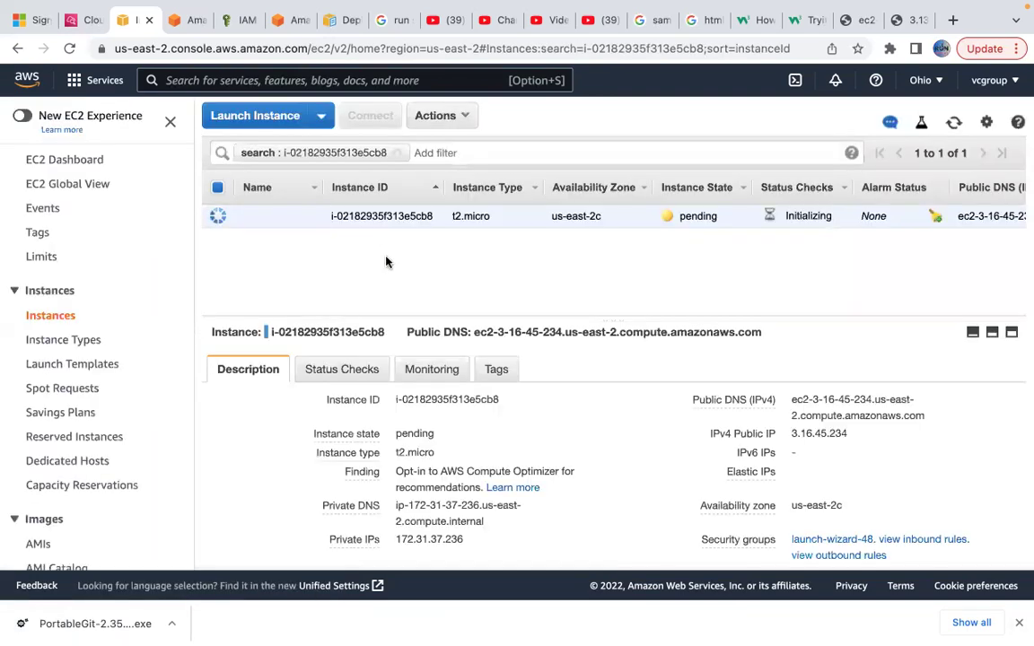
Name the newly launched t2.micro instance backupapache.
{"action": "left_click", "coordinate": [306, 217]}
{"action": "type", "text": "t"}
{"action": "key", "text": "BackSpace"}
{"action": "type", "text": "baback"}
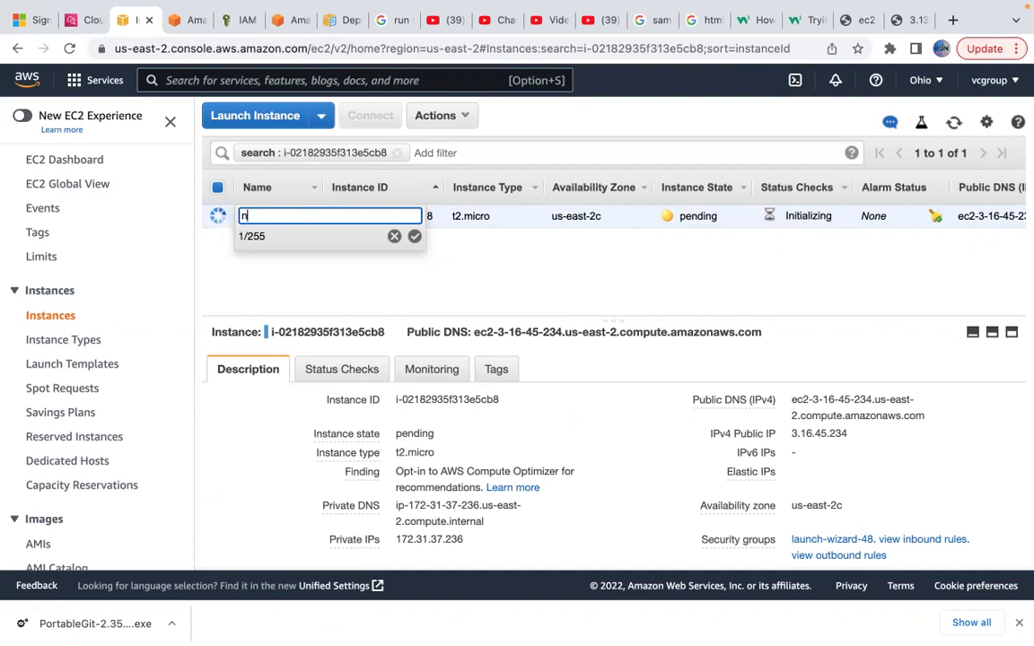
{"action": "type", "text": "y"}
{"action": "key", "text": "BackSpace"}
{"action": "type", "text": "upaapach"}
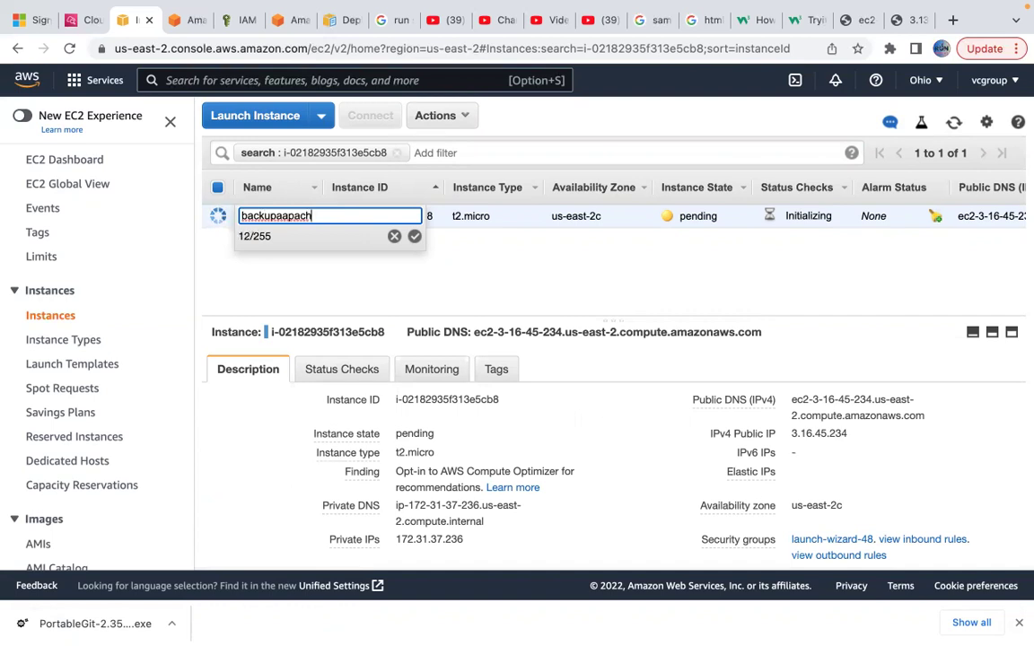
{"action": "left_click", "coordinate": [285, 215]}
{"action": "key", "text": "BackSpace"}
{"action": "left_click", "coordinate": [302, 215]}
{"action": "type", "text": "e"}
{"action": "left_click", "coordinate": [412, 237]}
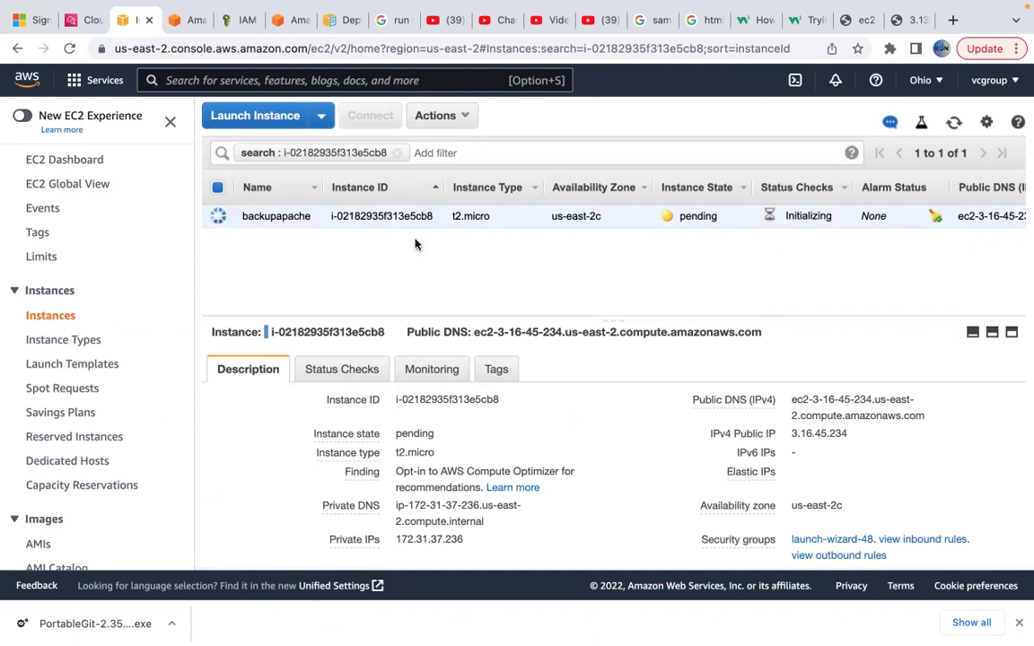
Reload the instances page, view the original server's web page at 3.131.96.168, and return to the EC2 console.
{"action": "left_click", "coordinate": [70, 50]}
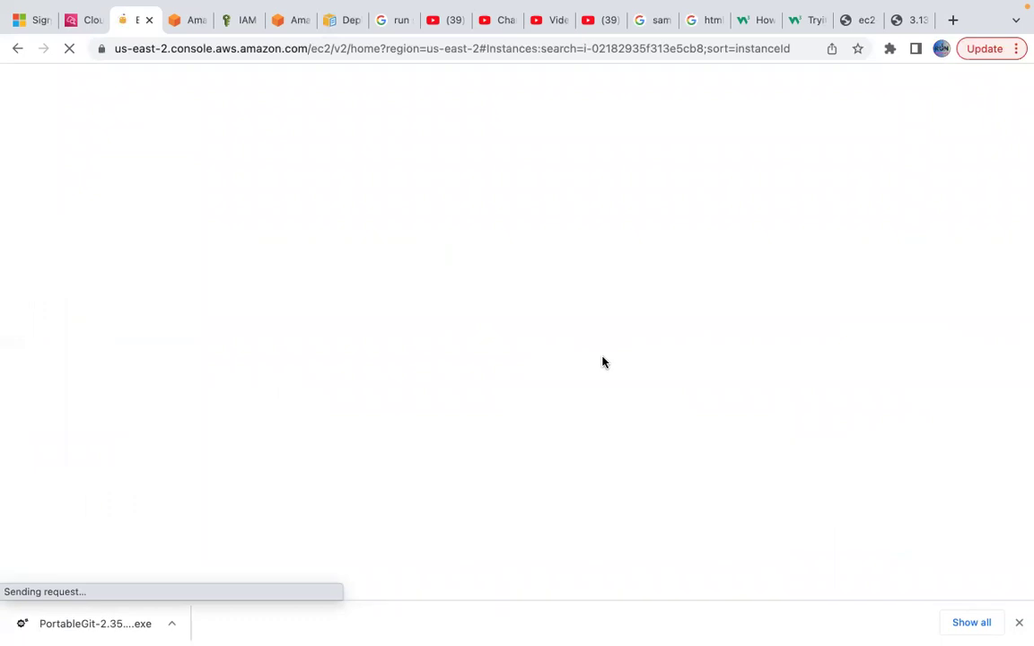
{"action": "left_click", "coordinate": [904, 19]}
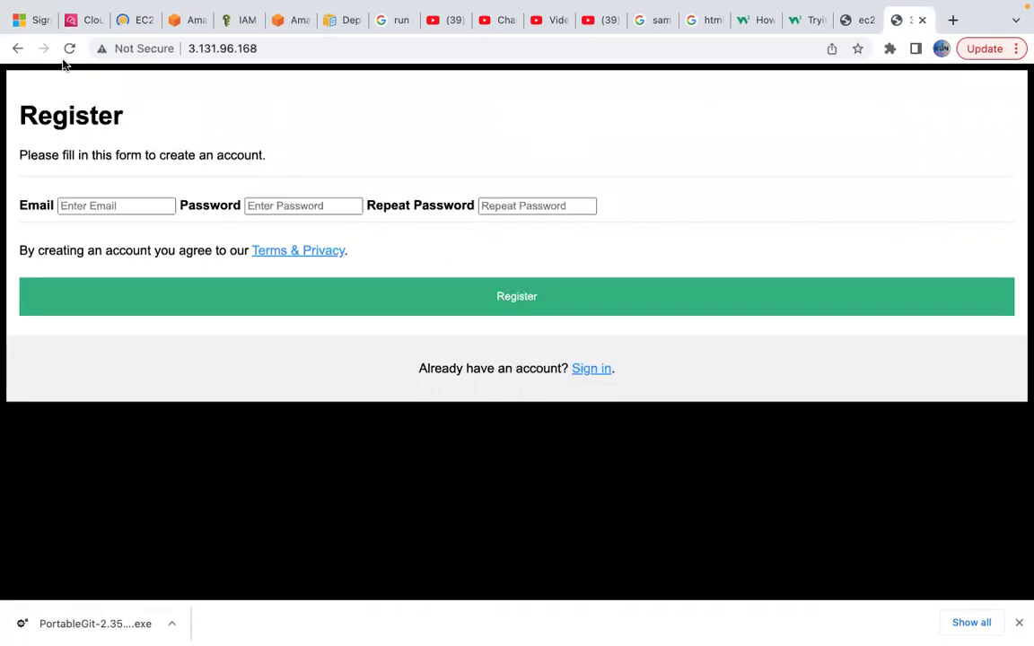
{"action": "key", "text": "super+3"}
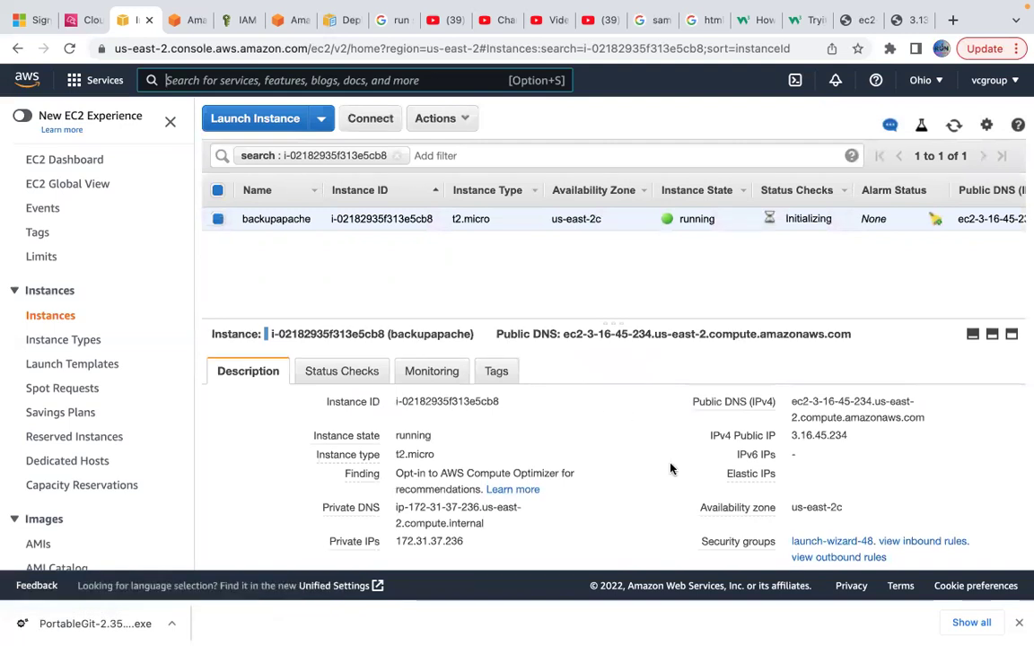
Open the backupapache instance's security group launch-wizard-48 and start editing its inbound rules.
{"action": "scroll", "coordinate": [671, 467], "scroll_direction": "down", "scroll_amount": 3}
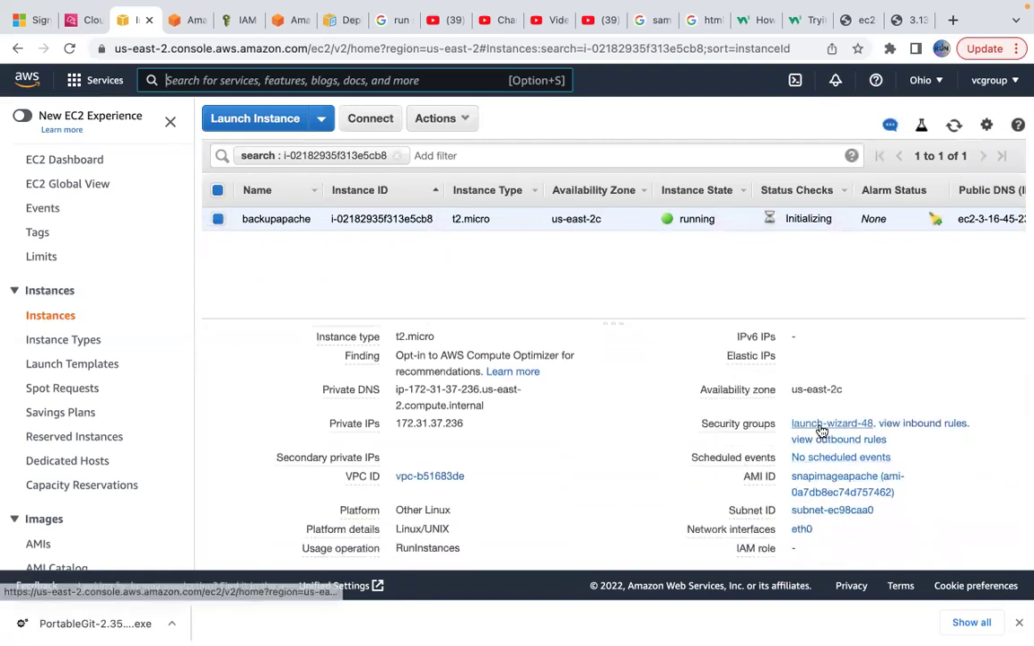
{"action": "left_click", "coordinate": [821, 424]}
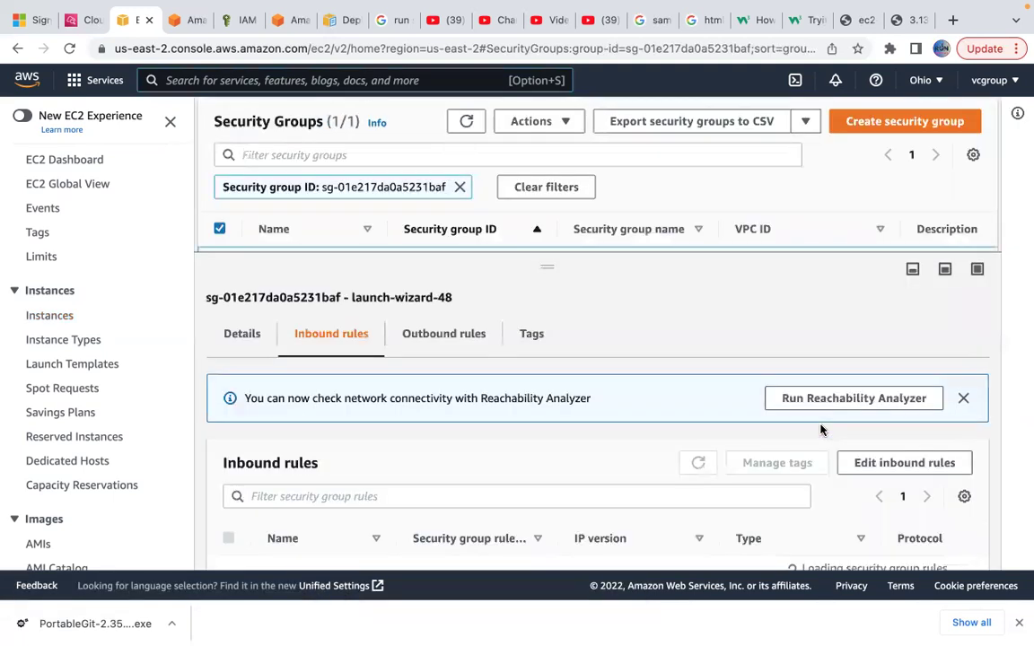
{"action": "scroll", "coordinate": [738, 427], "scroll_direction": "down", "scroll_amount": 1}
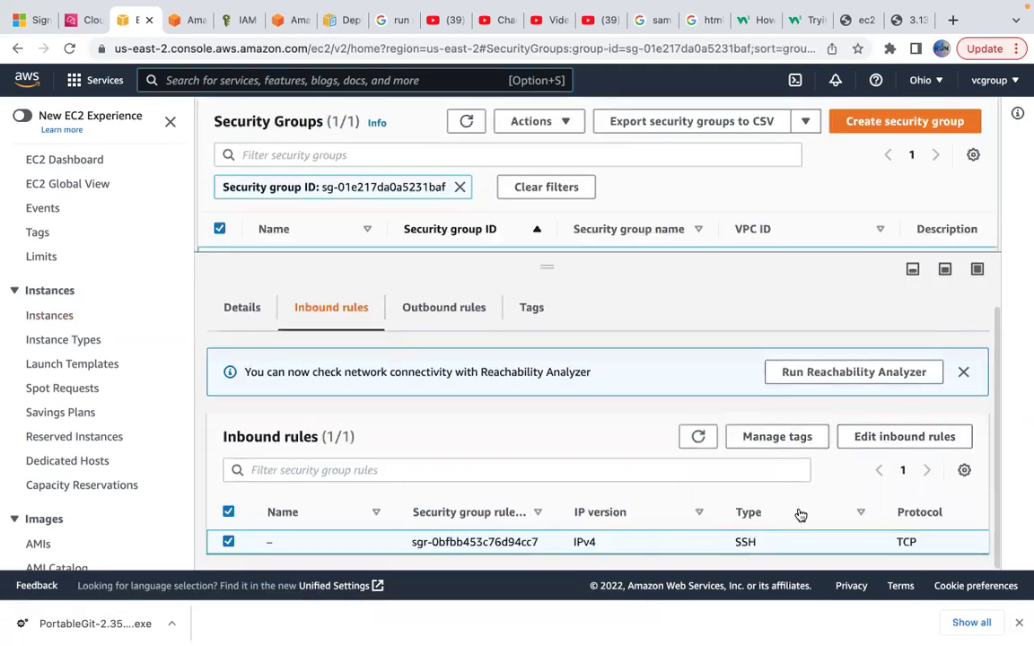
{"action": "scroll", "coordinate": [781, 520], "scroll_direction": "down", "scroll_amount": 1}
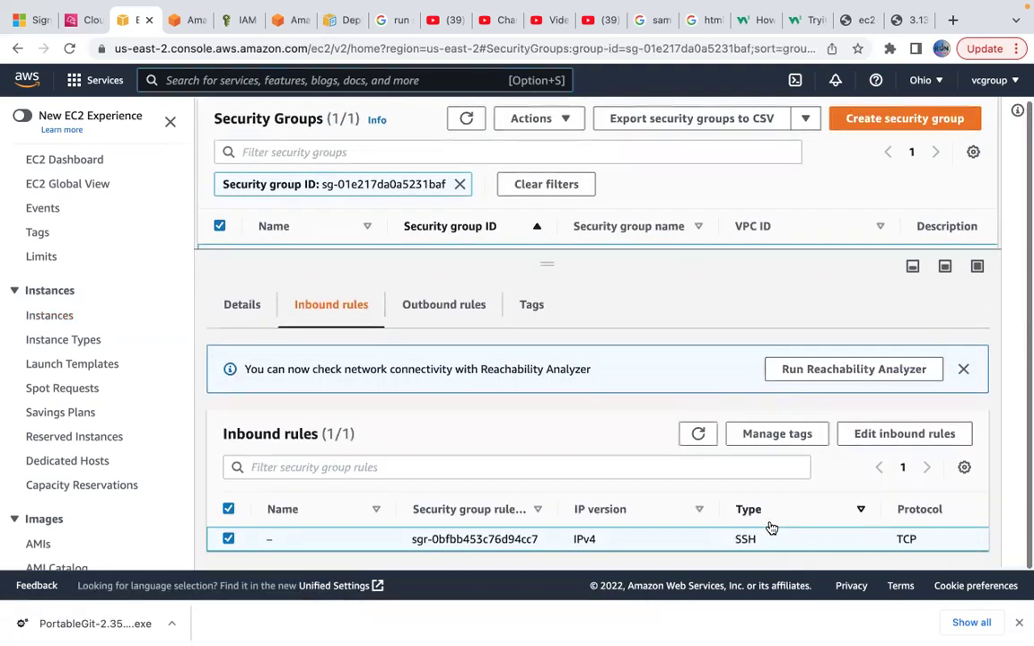
{"action": "left_click", "coordinate": [864, 437]}
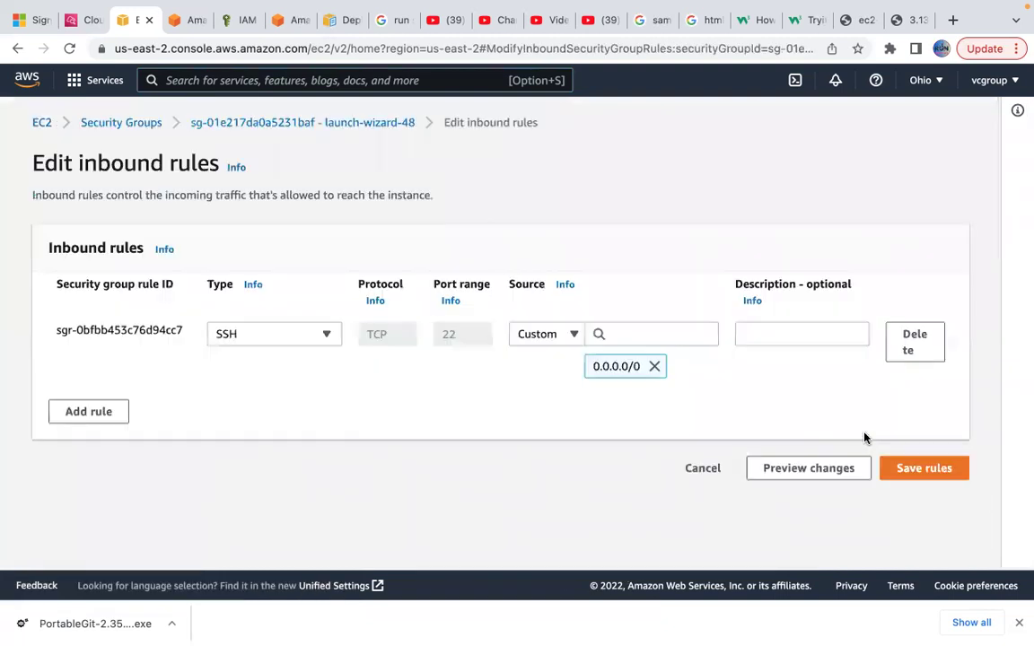
Add an inbound rule allowing All traffic from 0.0.0.0/0 and save the security group rules.
{"action": "left_click", "coordinate": [111, 413]}
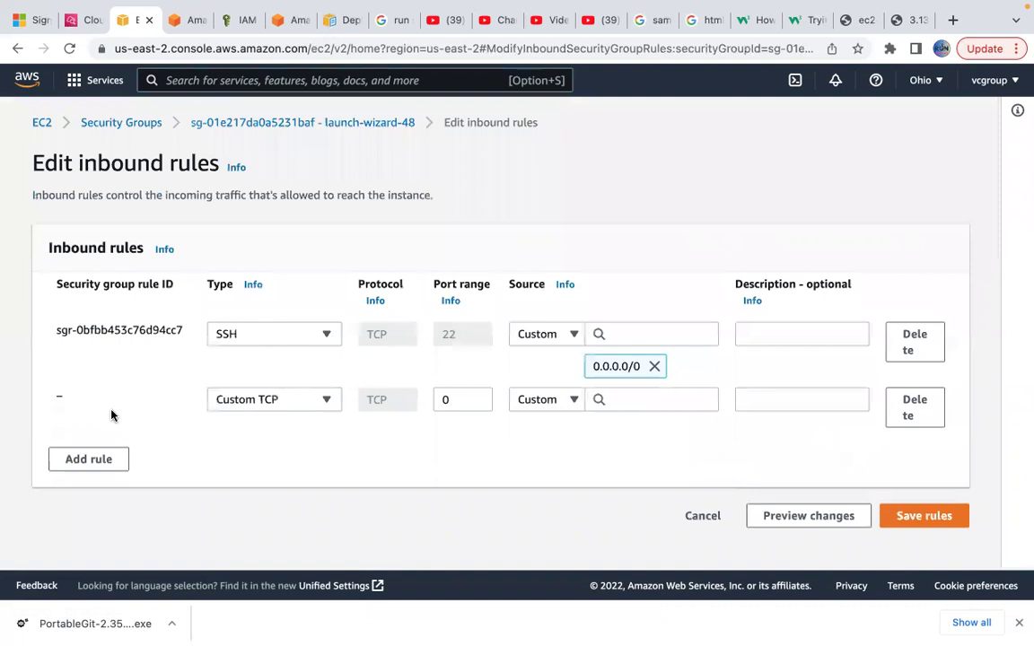
{"action": "left_click", "coordinate": [328, 401]}
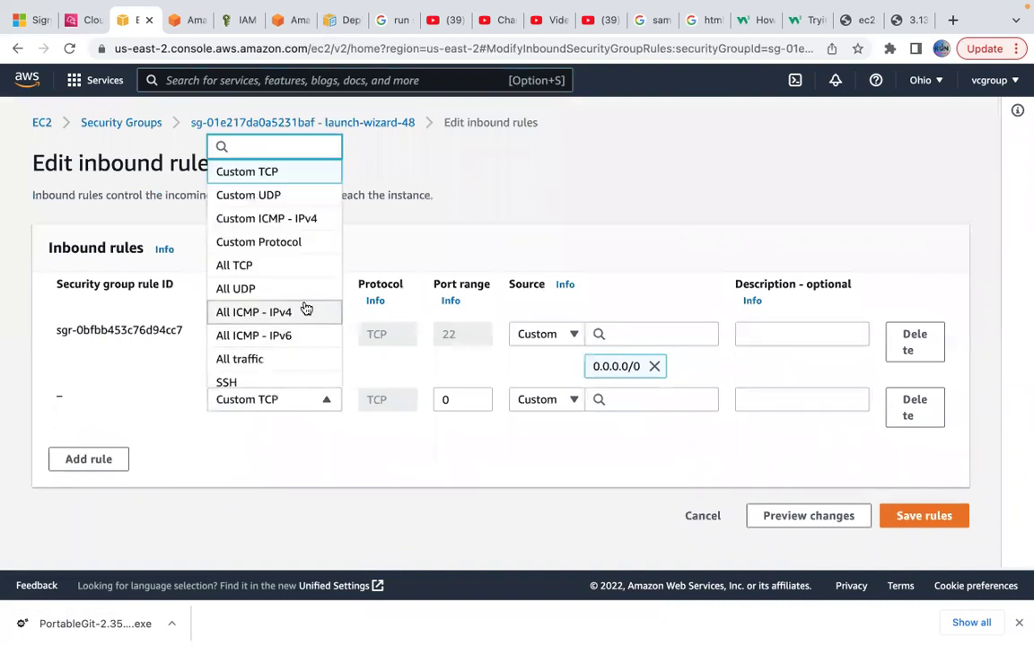
{"action": "left_click", "coordinate": [275, 359]}
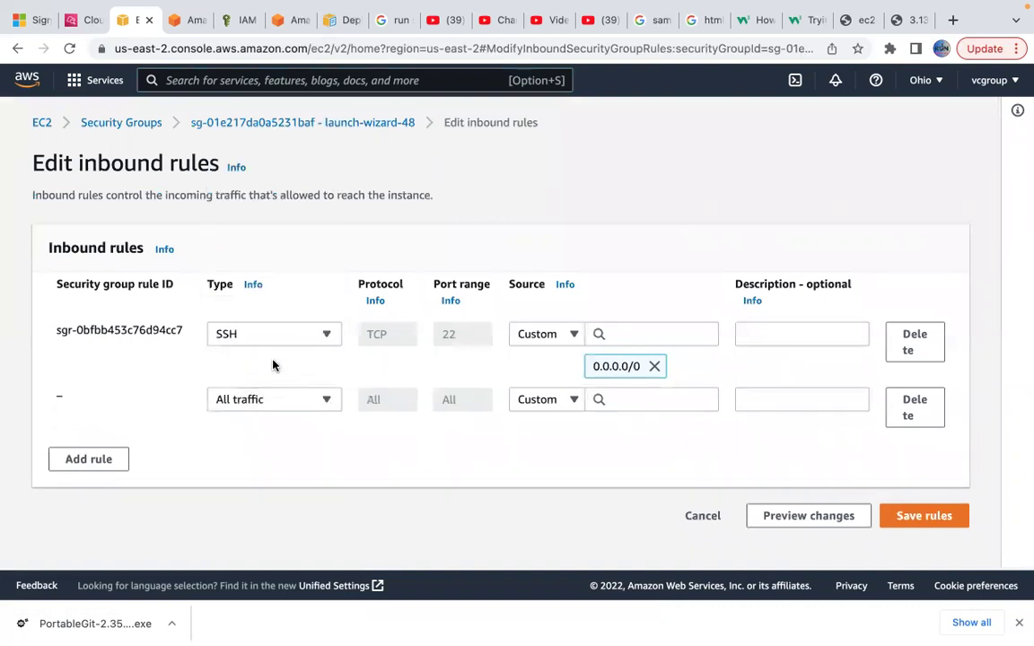
{"action": "left_click", "coordinate": [658, 403]}
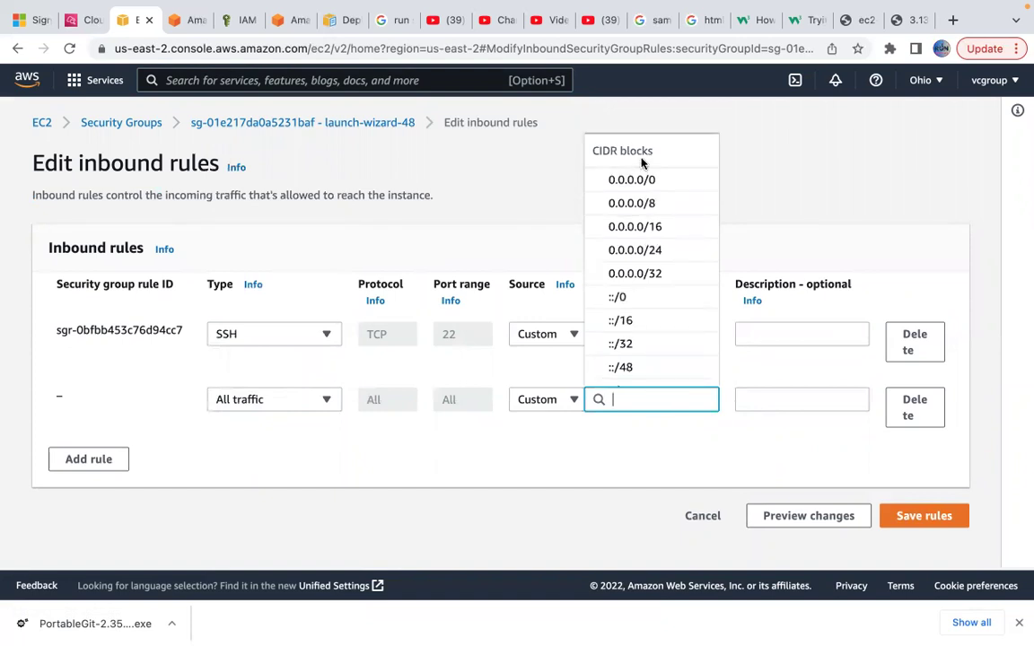
{"action": "left_click", "coordinate": [646, 184]}
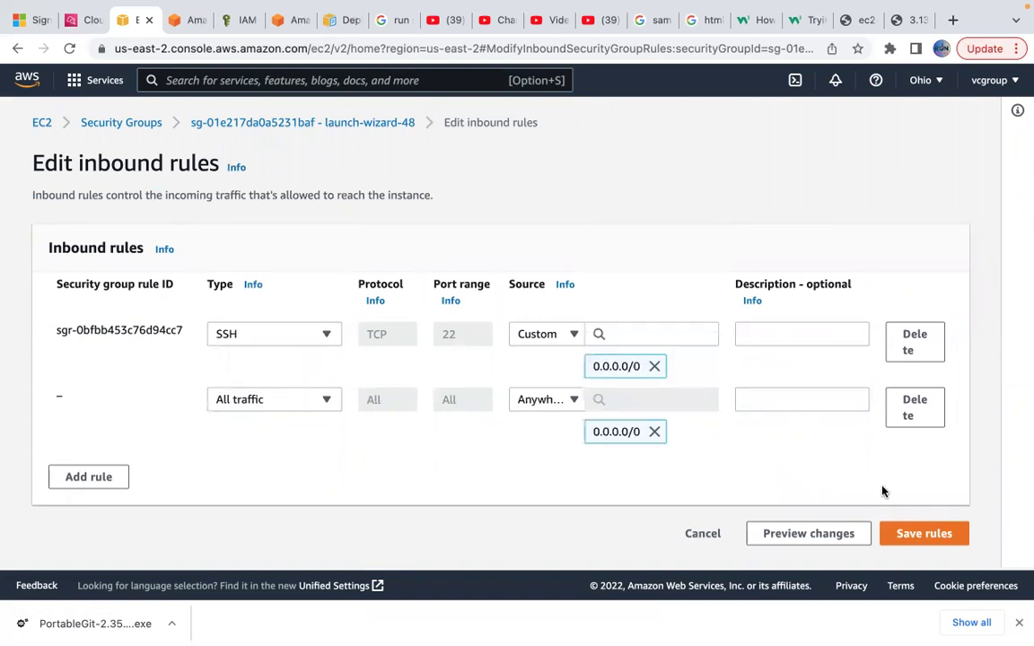
{"action": "left_click", "coordinate": [924, 534]}
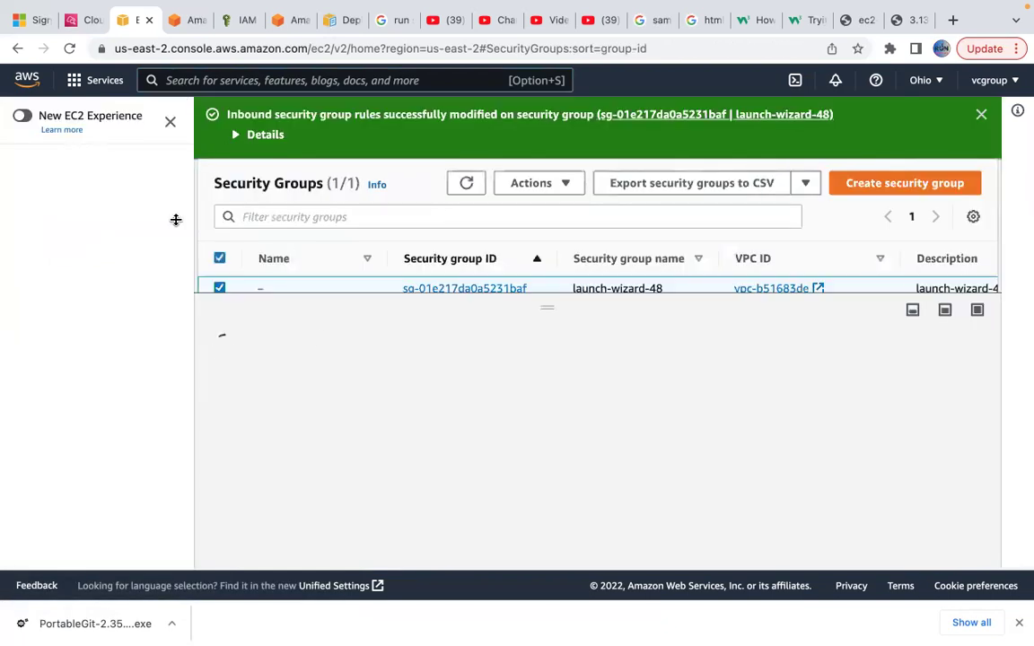
Search for the EC2 service and return to the full, unfiltered list of instances.
{"action": "left_click", "coordinate": [243, 82]}
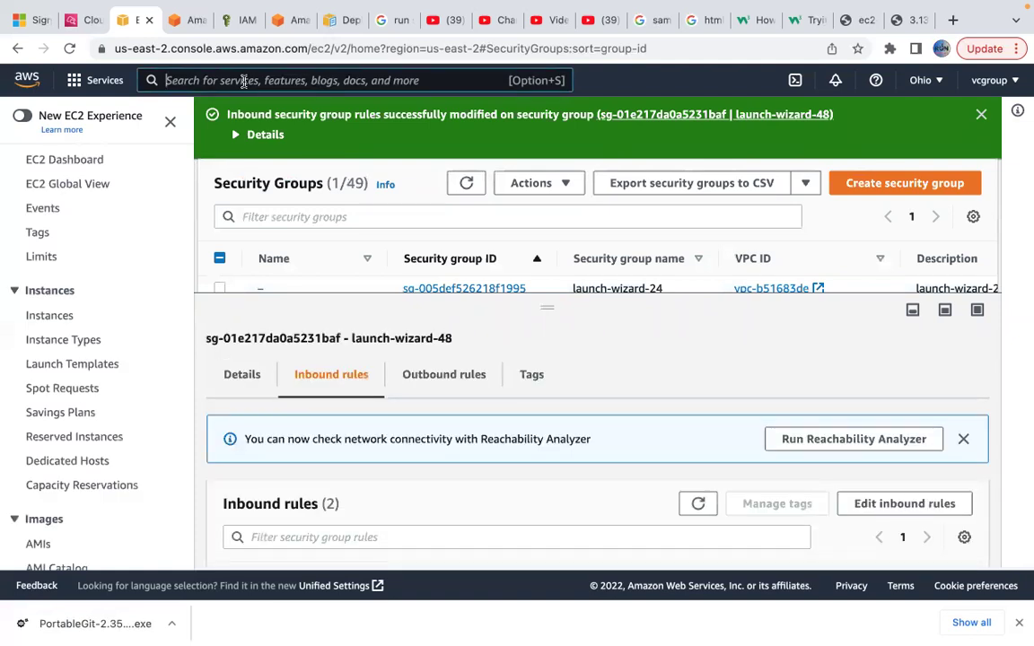
{"action": "type", "text": "ec"}
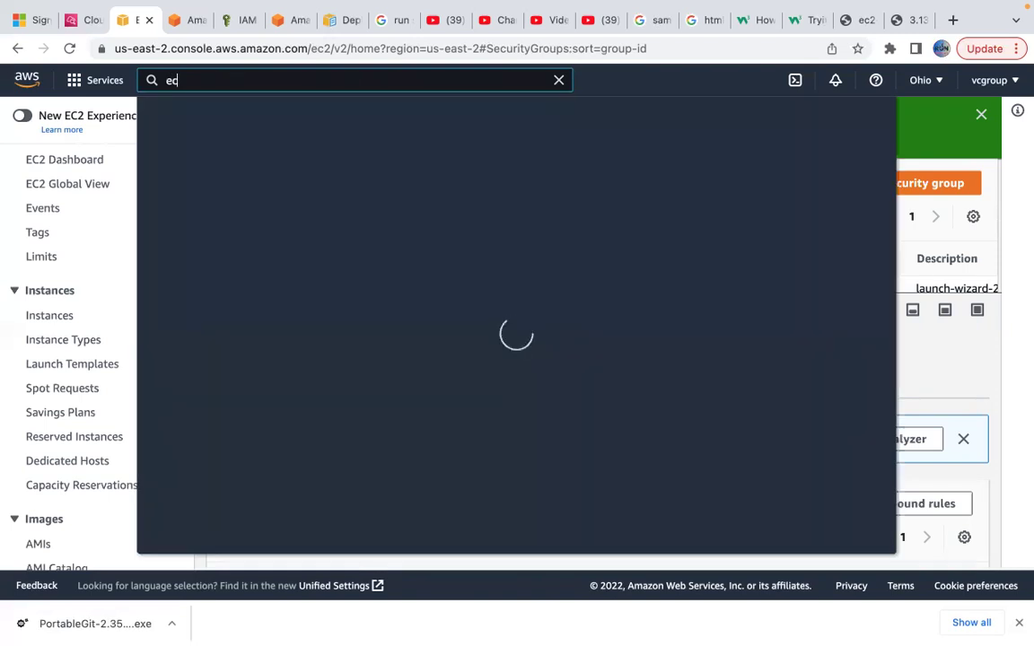
{"action": "type", "text": "2"}
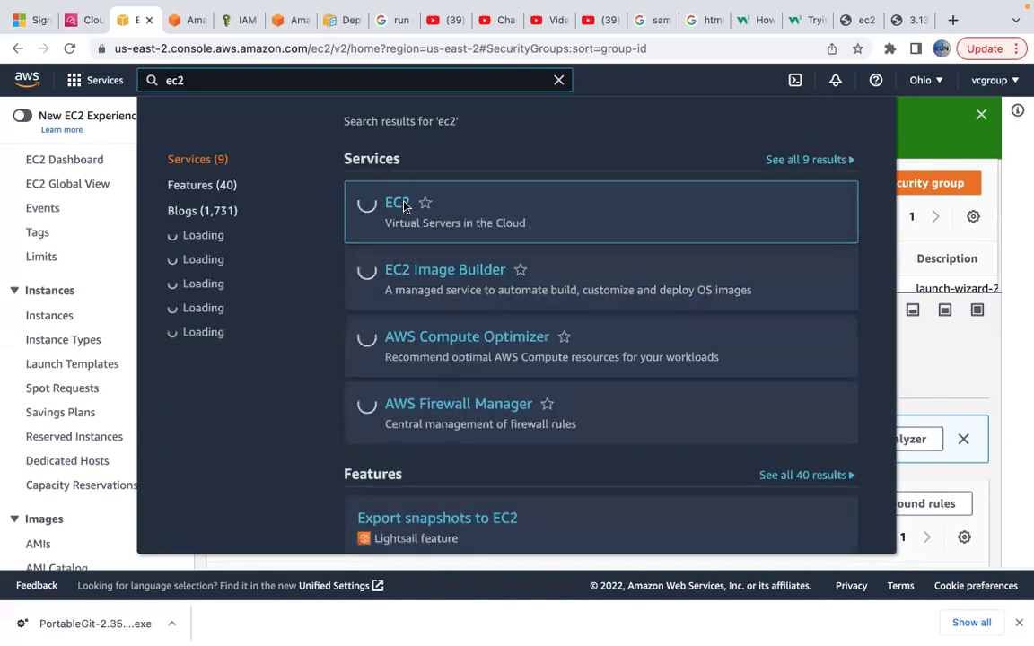
{"action": "left_click", "coordinate": [398, 204]}
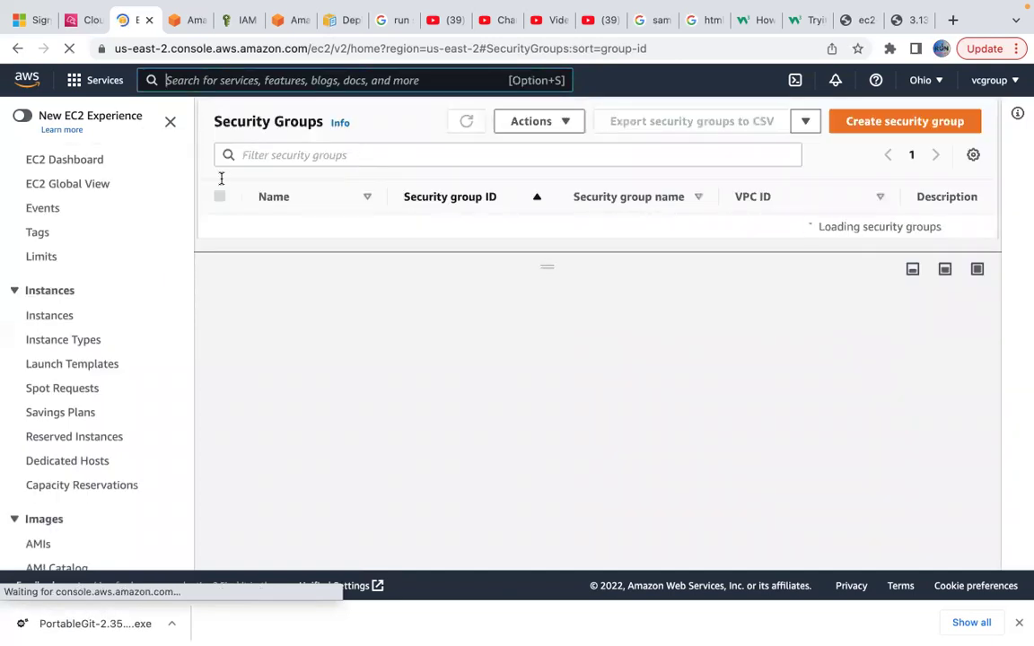
{"action": "left_click", "coordinate": [61, 318]}
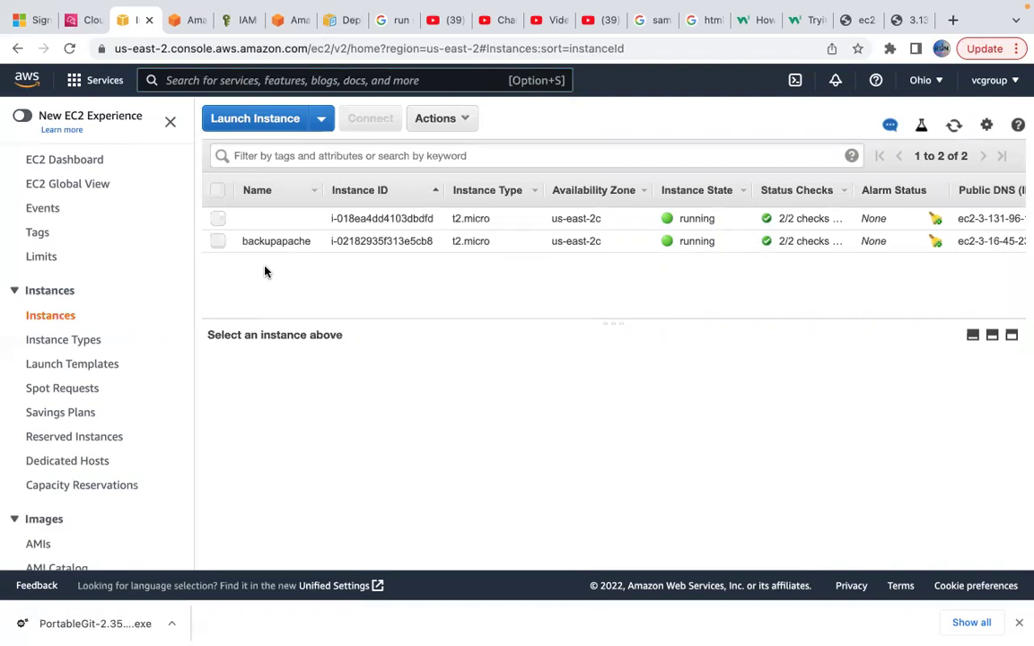
{"action": "left_click", "coordinate": [214, 243]}
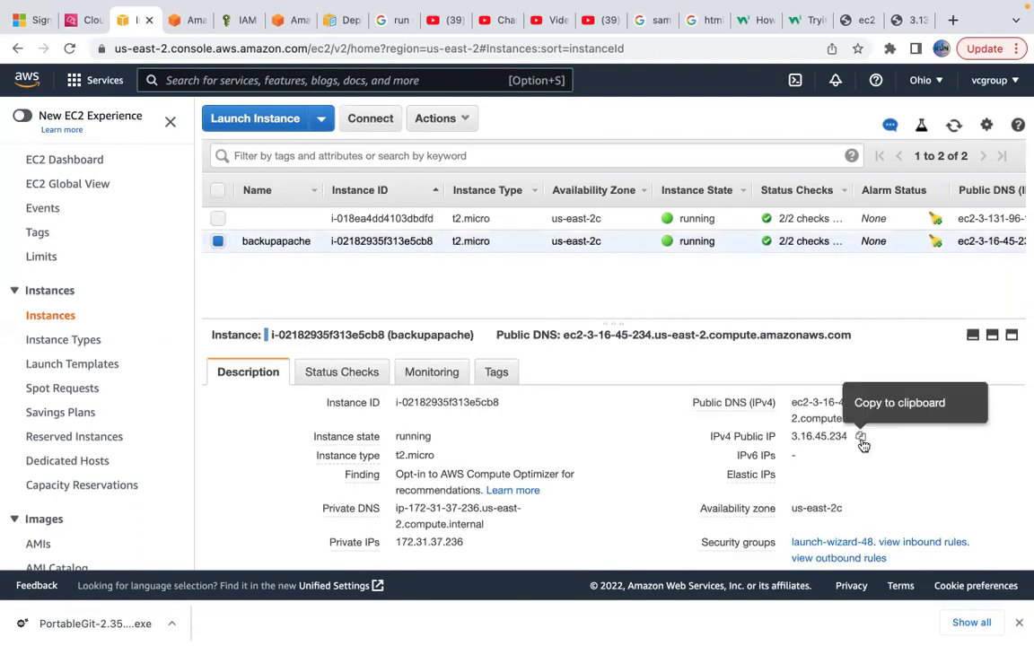
{"action": "left_click", "coordinate": [861, 438]}
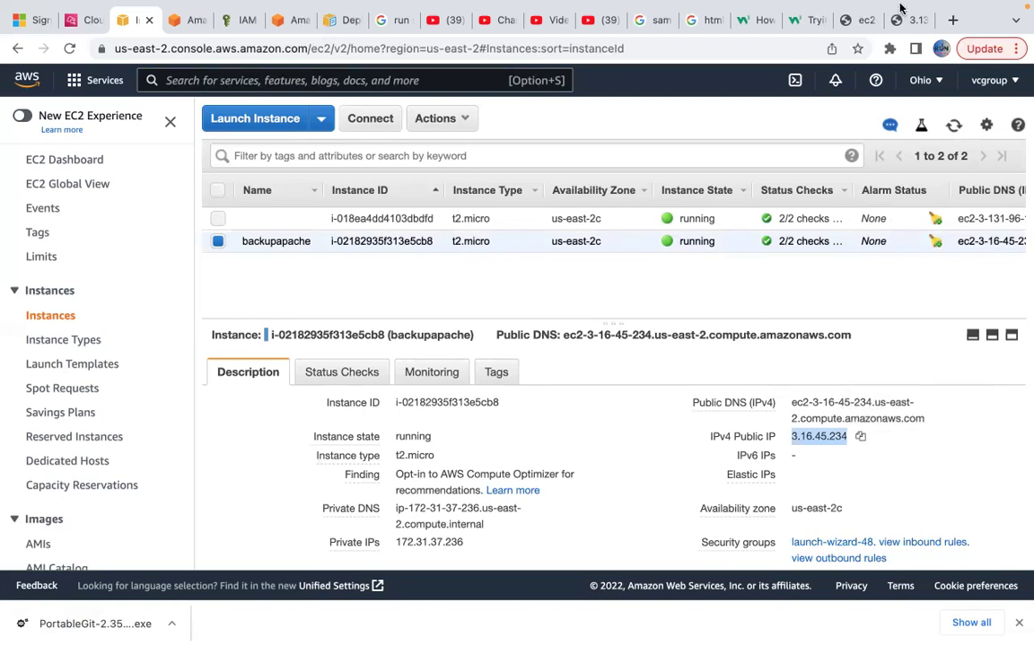
{"action": "left_click", "coordinate": [912, 21]}
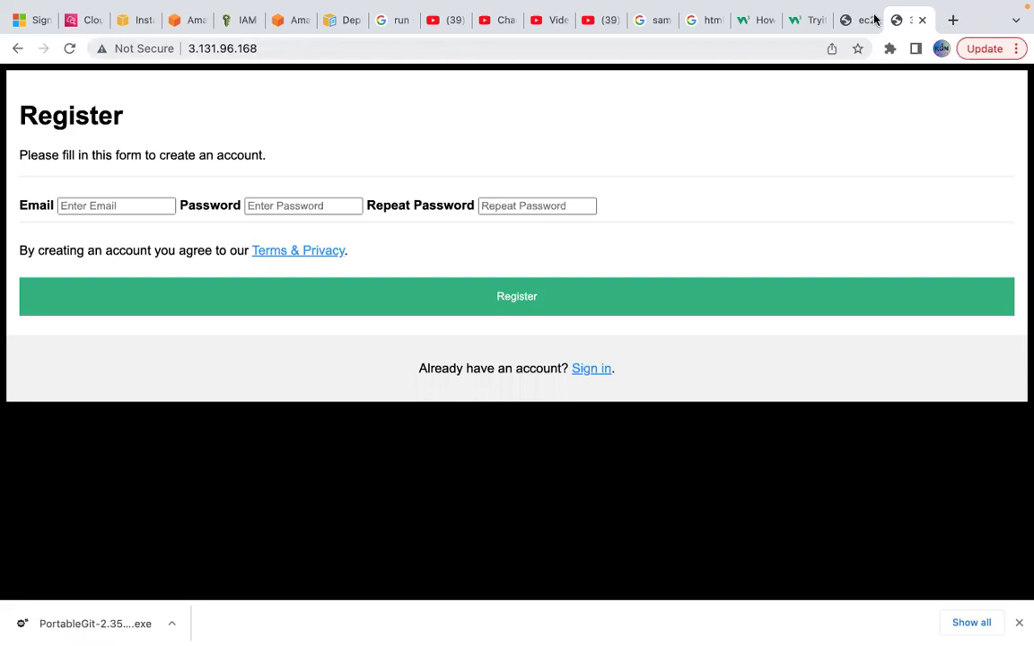
{"action": "left_click", "coordinate": [952, 20]}
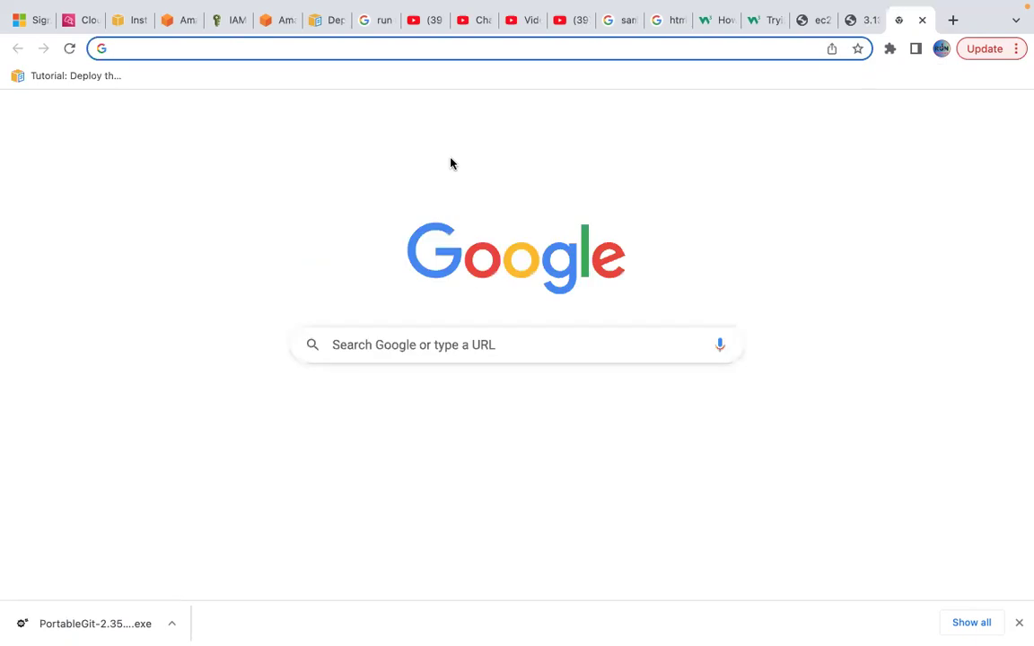
{"action": "type", "text": "http:"}
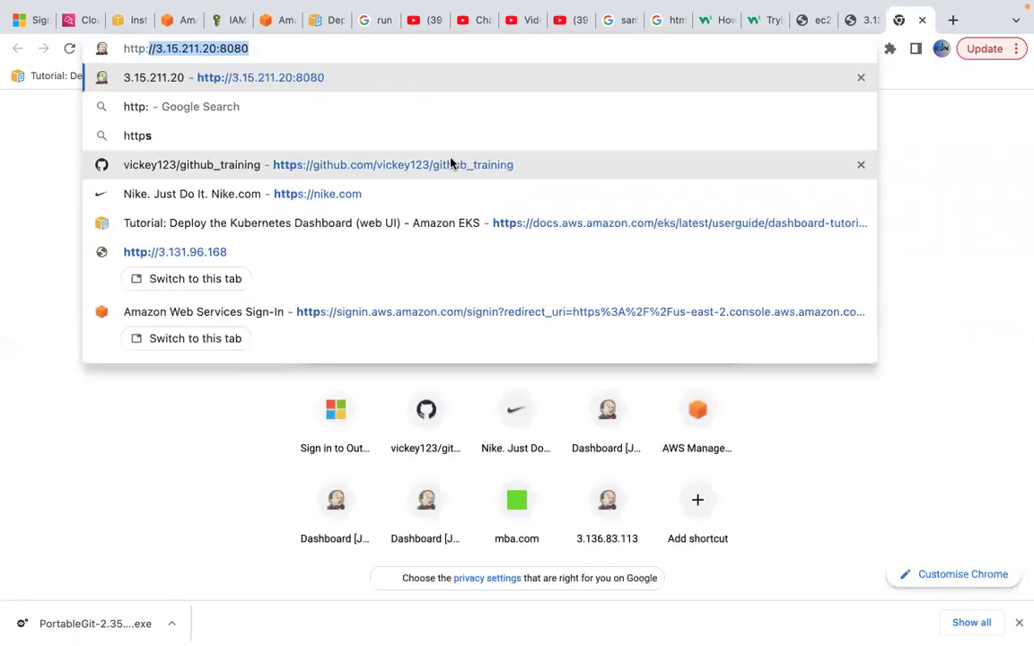
{"action": "type", "text": "//3.16.45.234"}
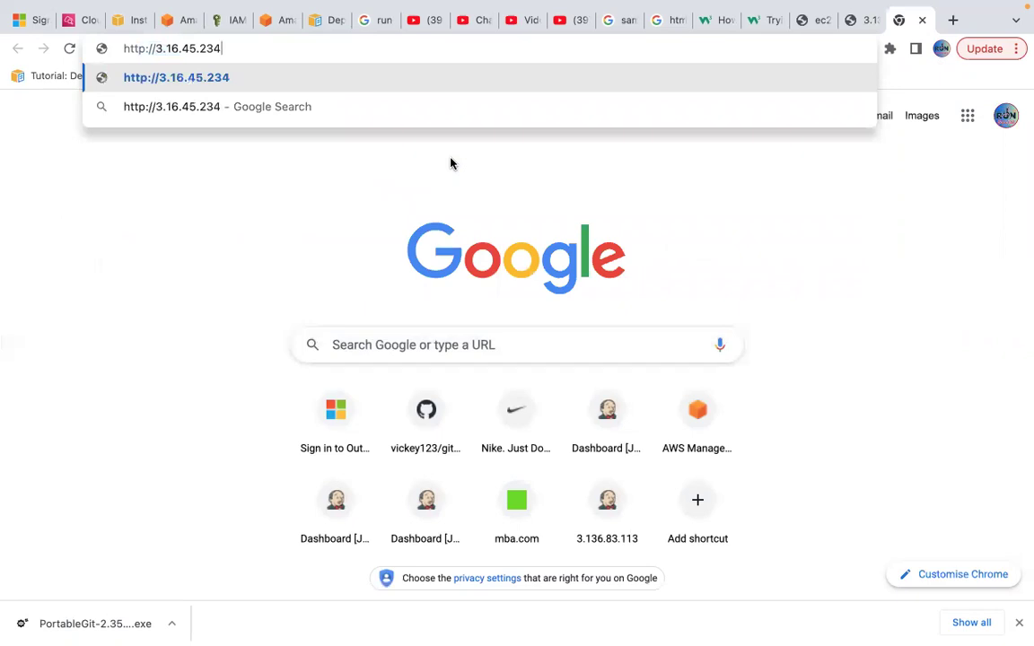
{"action": "key", "text": "Return"}
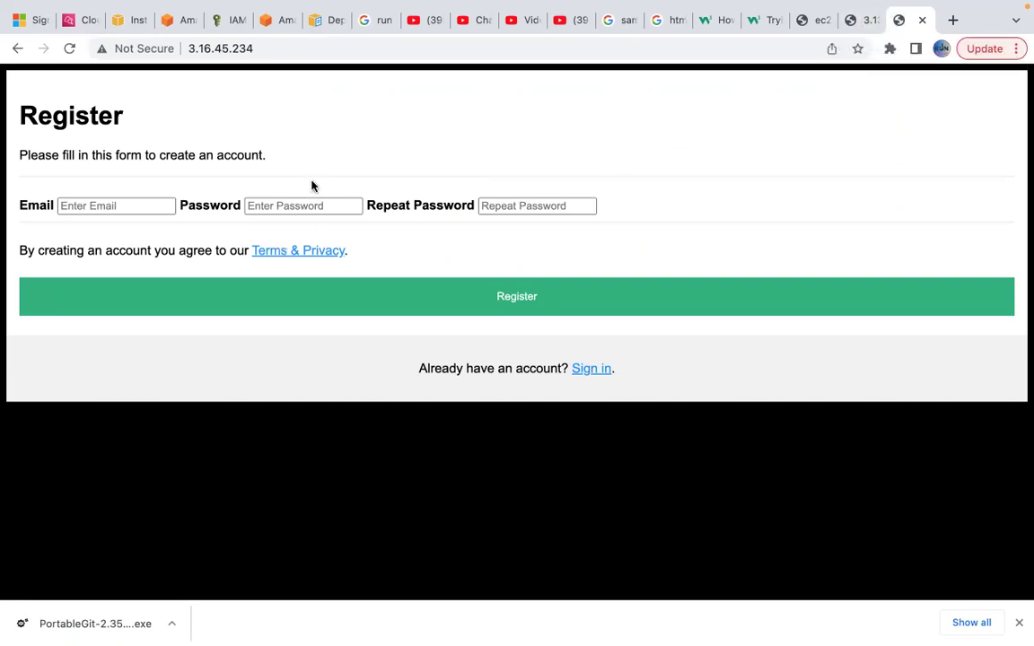
Return to the EC2 instances list, select the unnamed instance together with backupapache, and review the available instance state actions.
{"action": "mouse_move", "coordinate": [568, 621]}
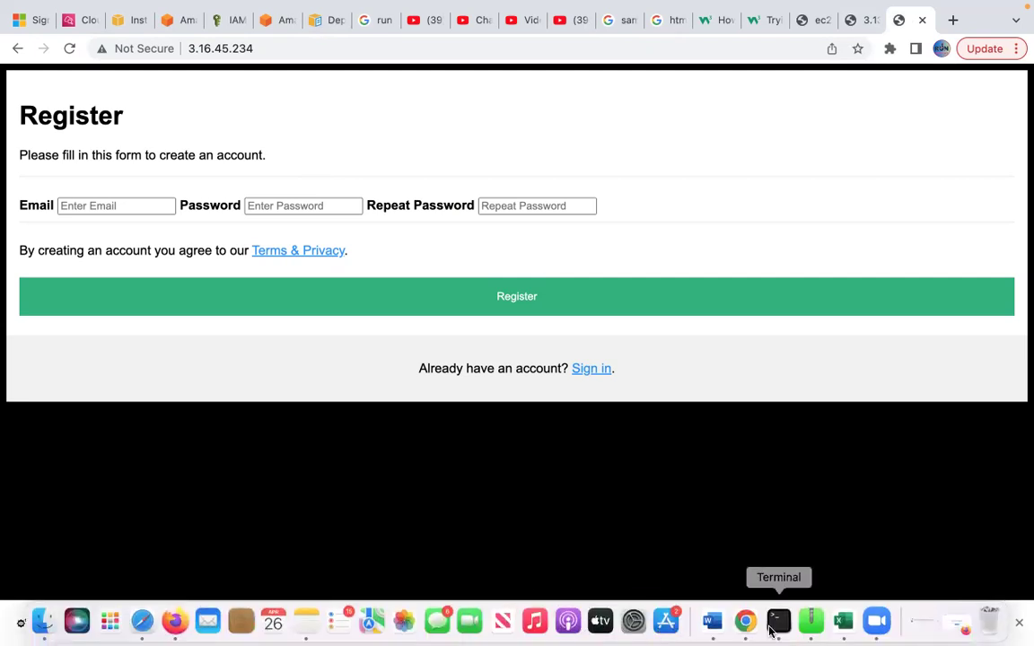
{"action": "left_click", "coordinate": [123, 18]}
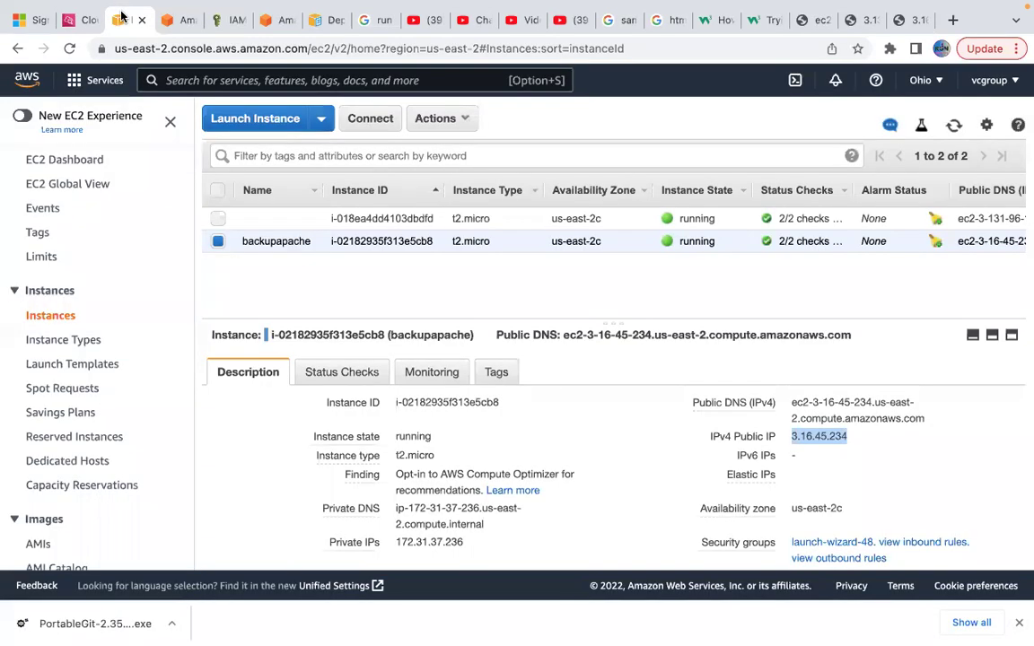
{"action": "left_click", "coordinate": [219, 220]}
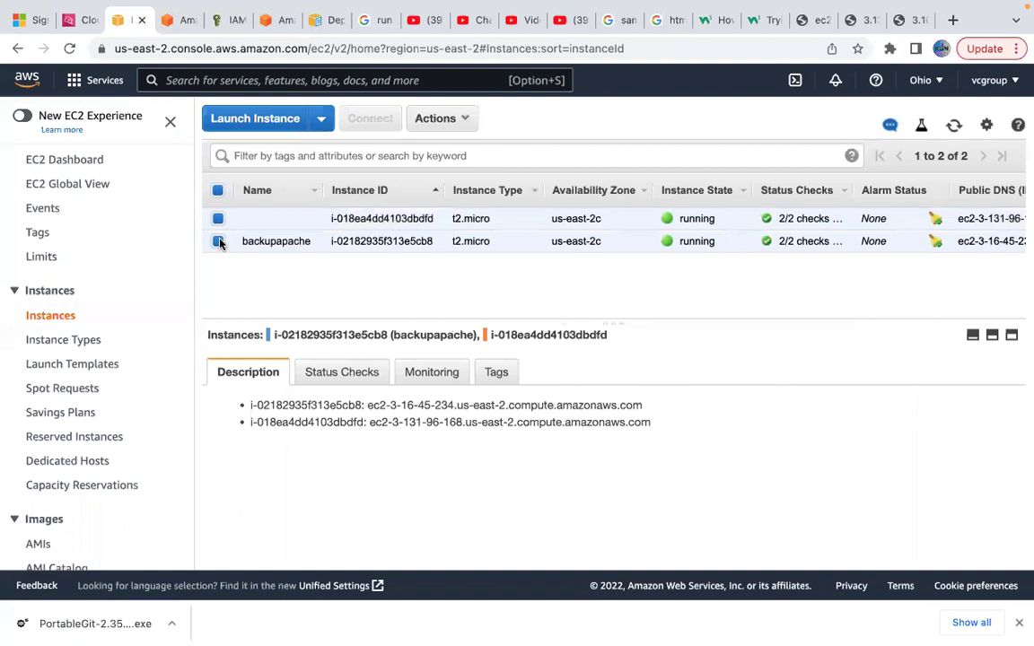
{"action": "left_click", "coordinate": [454, 121]}
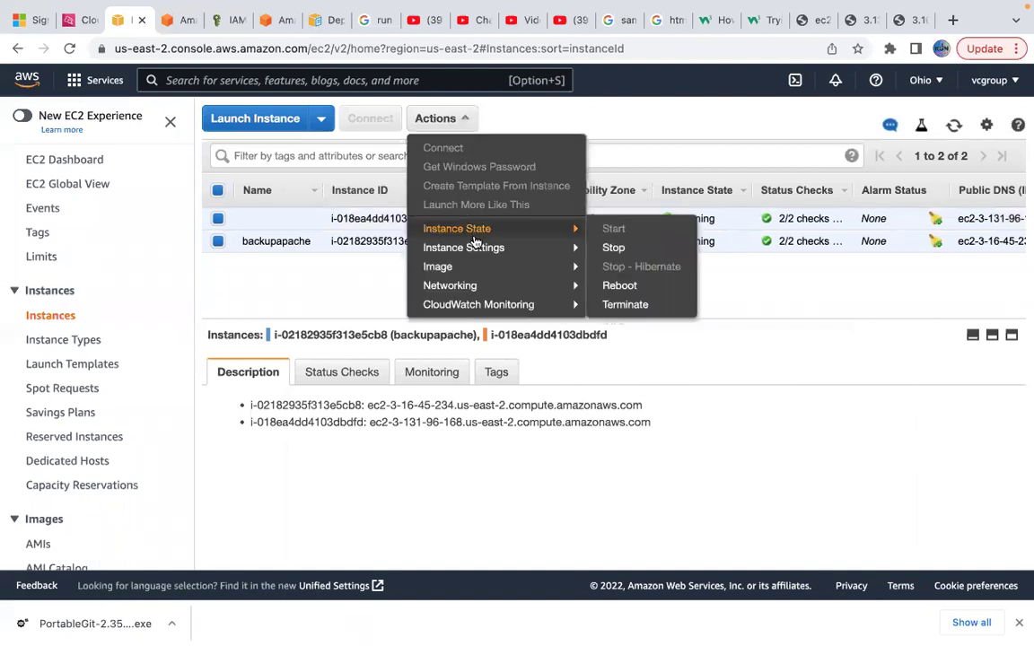
{"action": "mouse_move", "coordinate": [483, 287]}
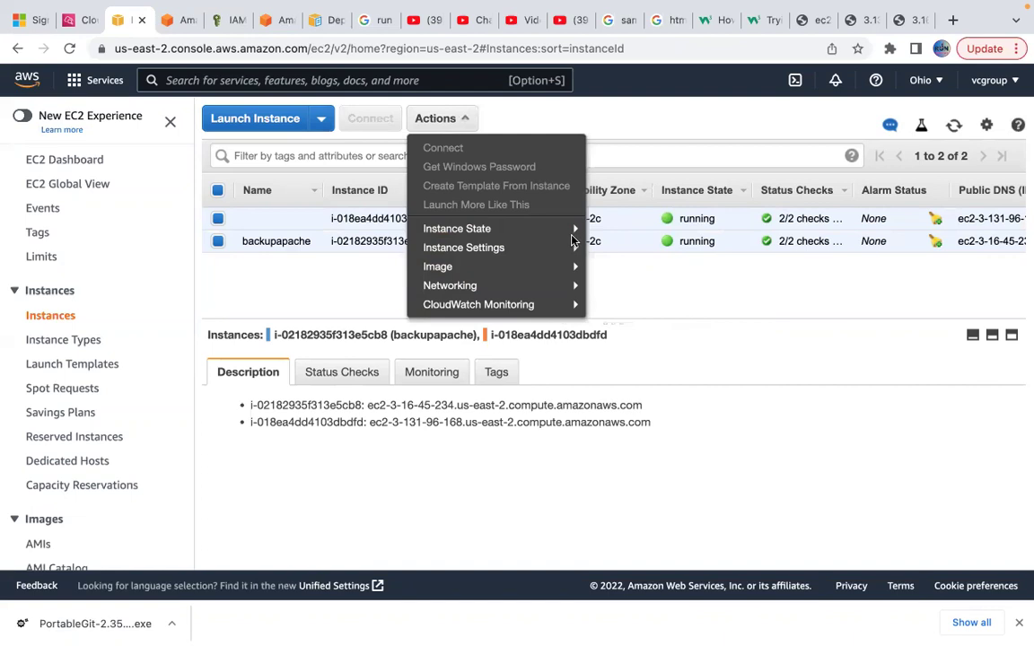
{"action": "mouse_move", "coordinate": [572, 232]}
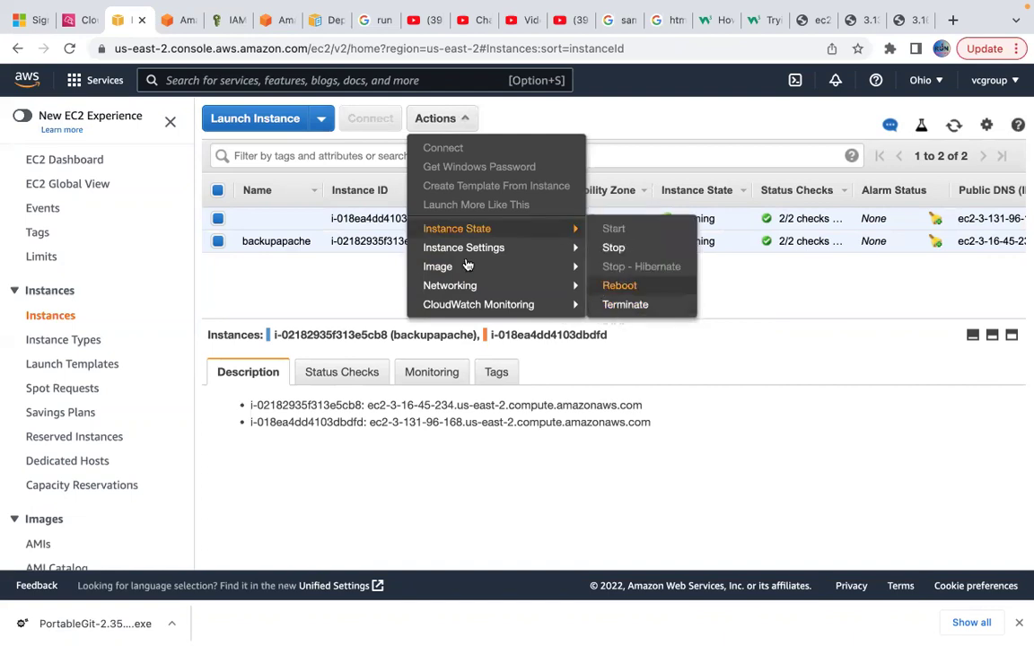
{"action": "left_click", "coordinate": [247, 224]}
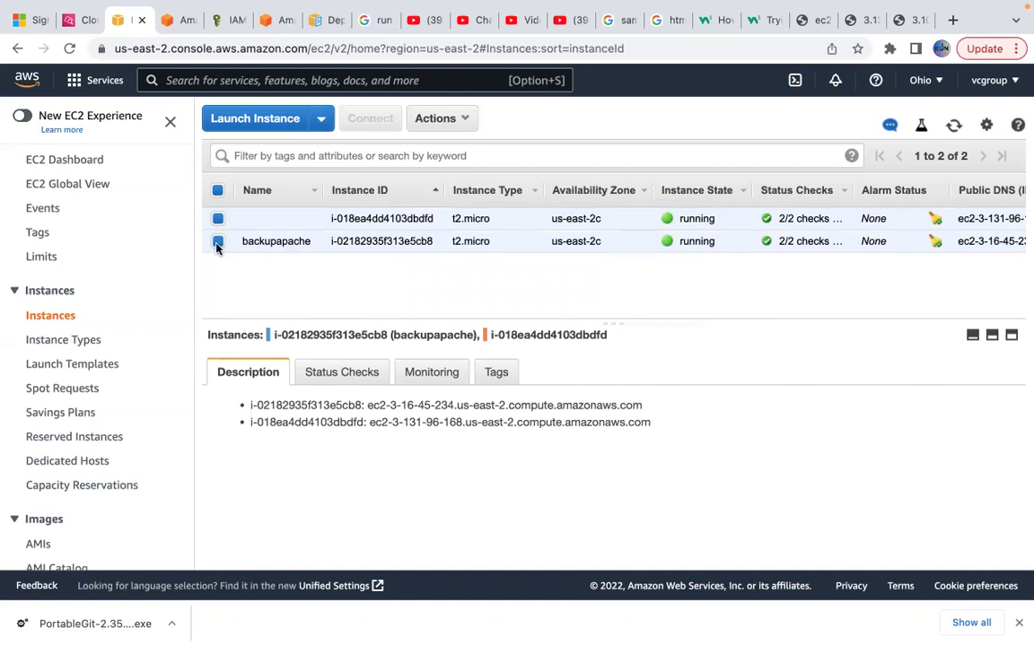
Deselect backupapache and terminate the unnamed instance i-018ea4dd4103dbdfd.
{"action": "left_click", "coordinate": [218, 241]}
{"action": "left_click", "coordinate": [429, 120]}
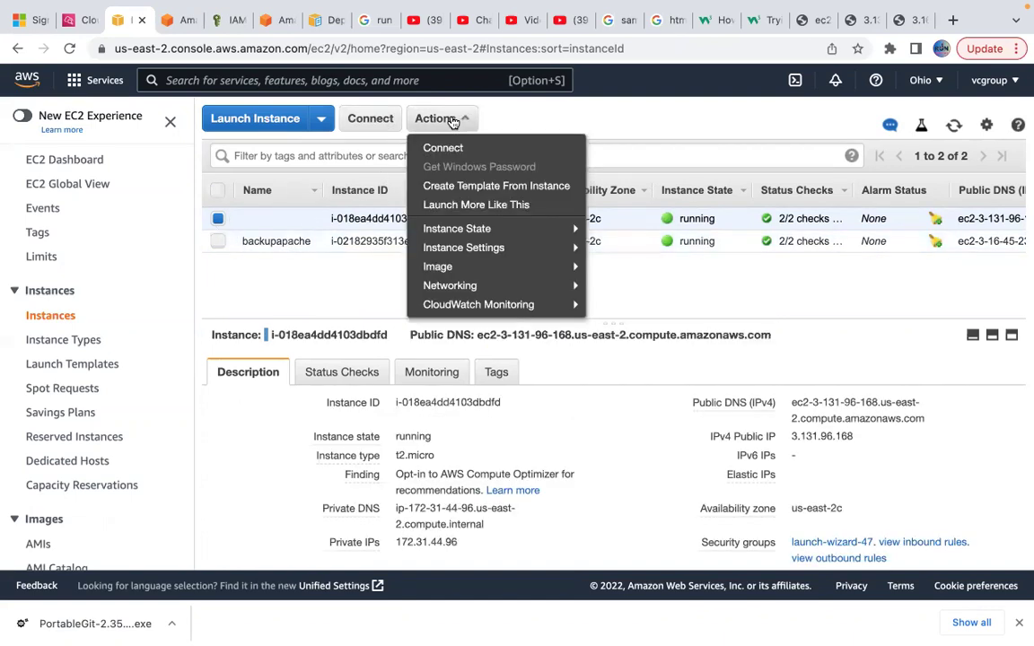
{"action": "mouse_move", "coordinate": [507, 229]}
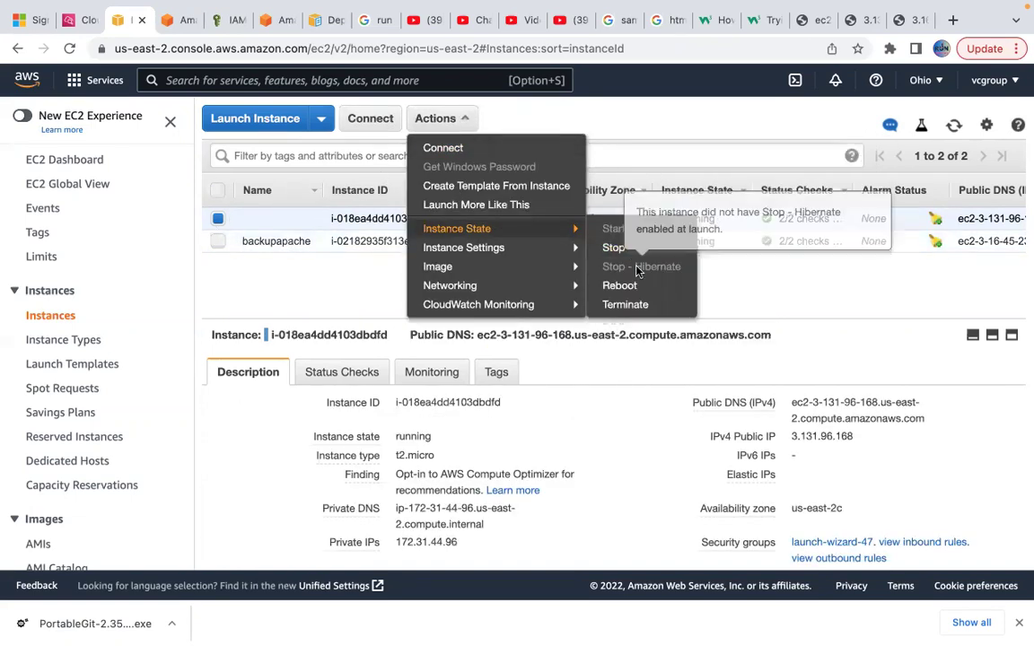
{"action": "left_click", "coordinate": [625, 305]}
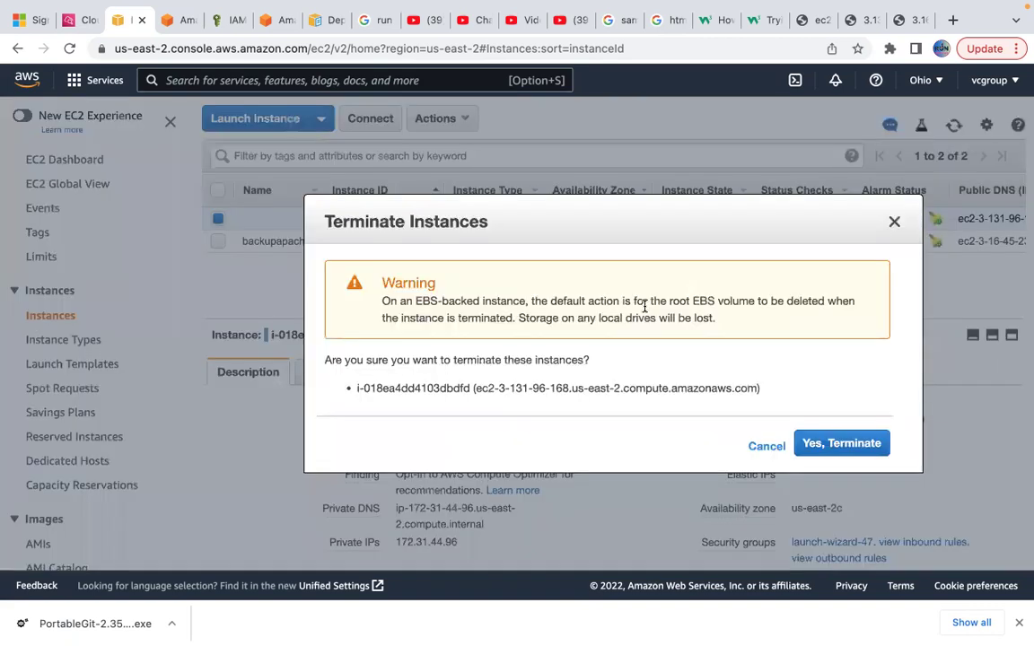
{"action": "left_click", "coordinate": [829, 442]}
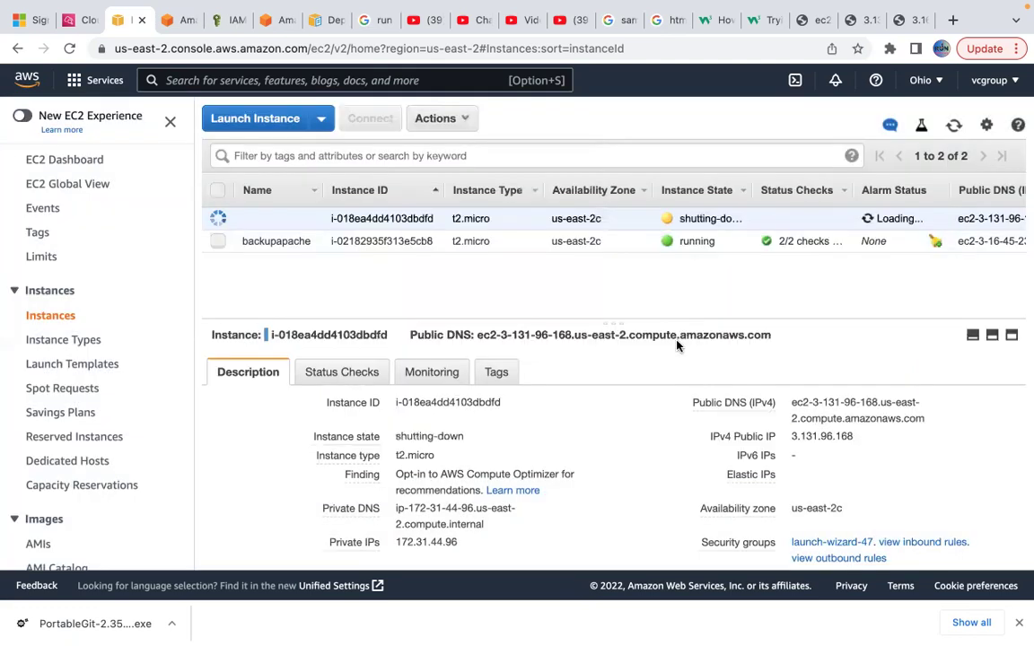
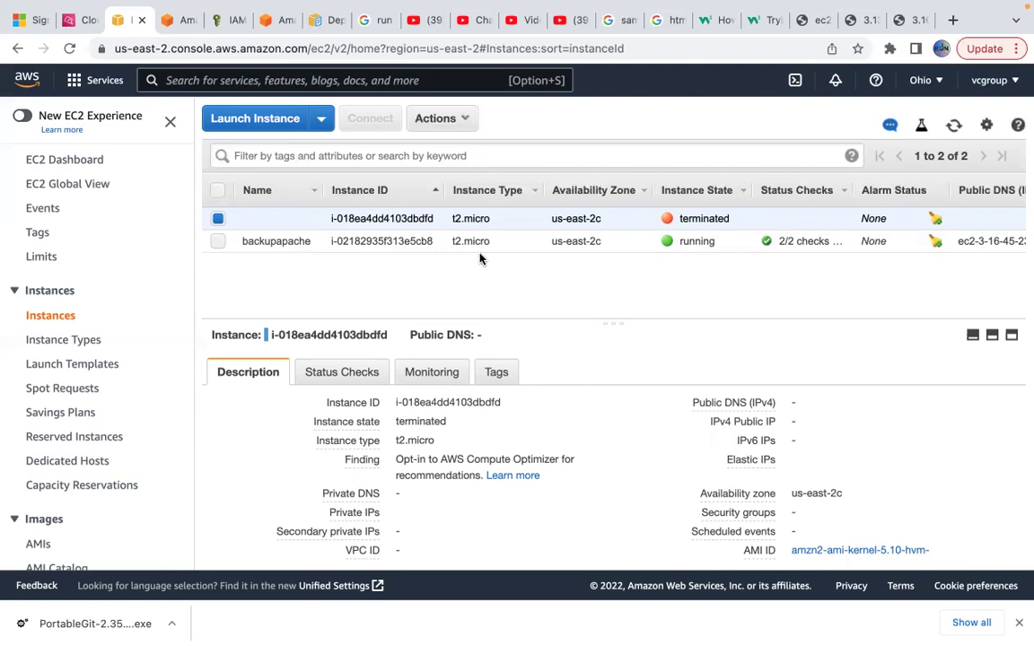
Select only the backupapache instance and review its tags, description details and available instance settings.
{"action": "left_click", "coordinate": [503, 382]}
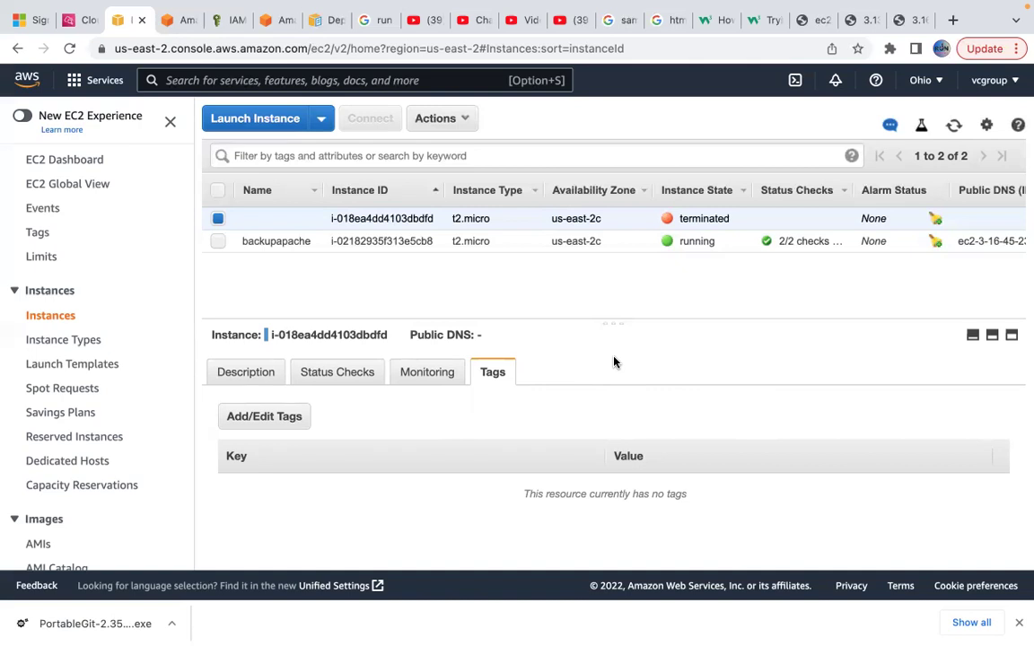
{"action": "left_click", "coordinate": [219, 242]}
{"action": "left_click", "coordinate": [219, 220]}
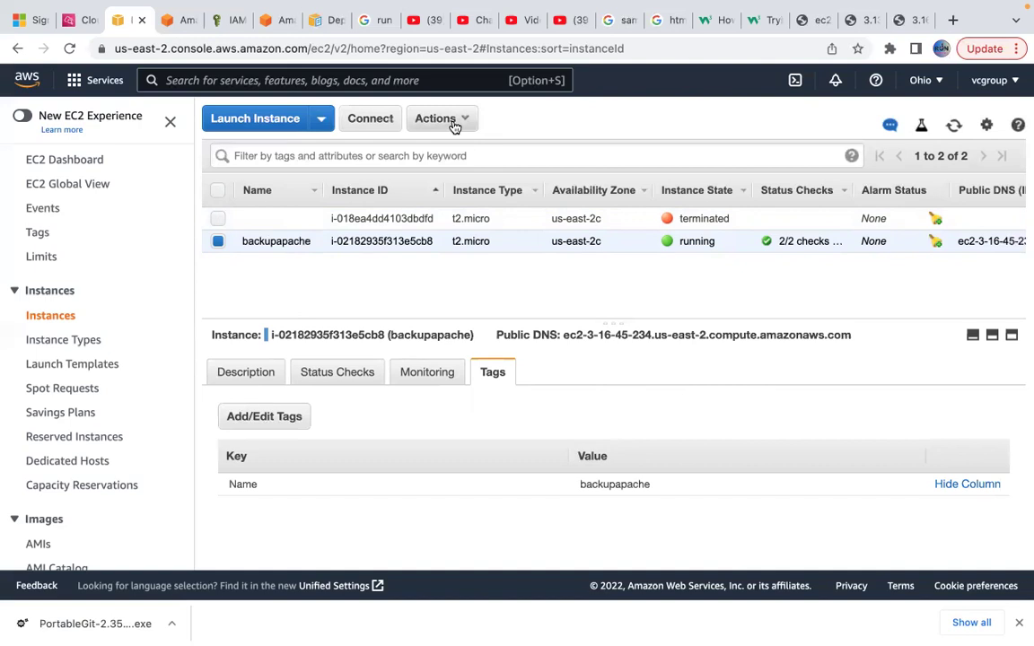
{"action": "left_click", "coordinate": [247, 373]}
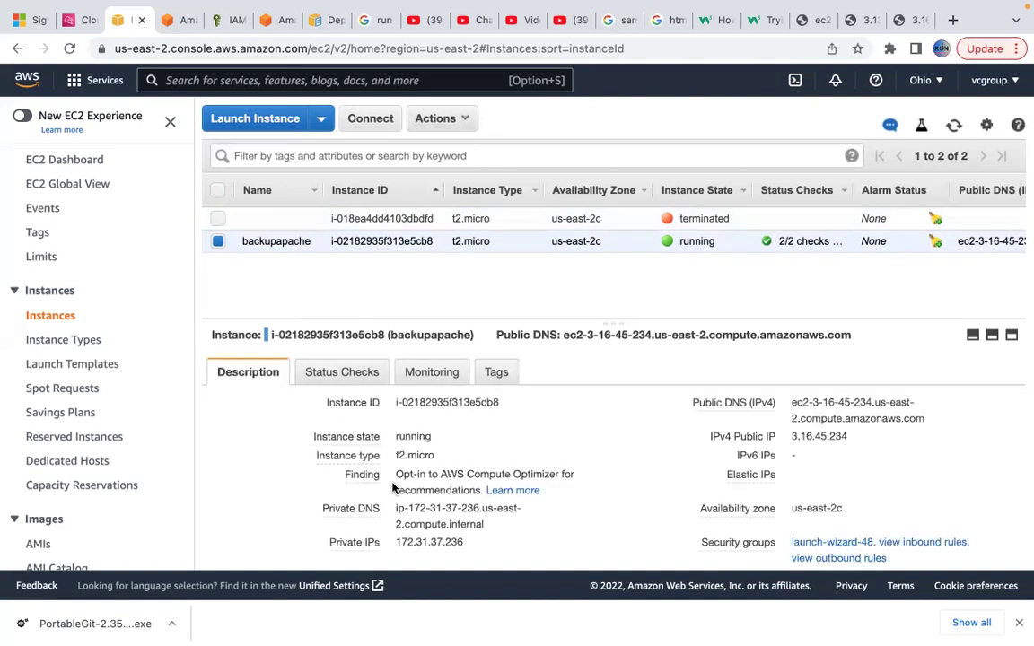
{"action": "scroll", "coordinate": [392, 488], "scroll_direction": "down", "scroll_amount": 5}
{"action": "scroll", "coordinate": [413, 485], "scroll_direction": "down", "scroll_amount": 3}
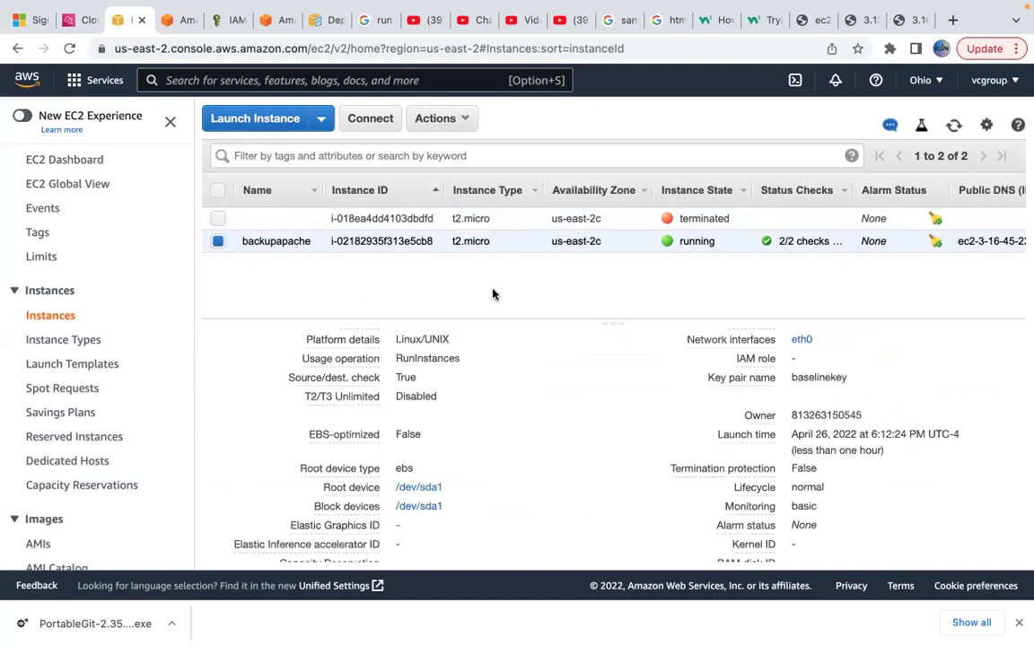
{"action": "left_click", "coordinate": [450, 120]}
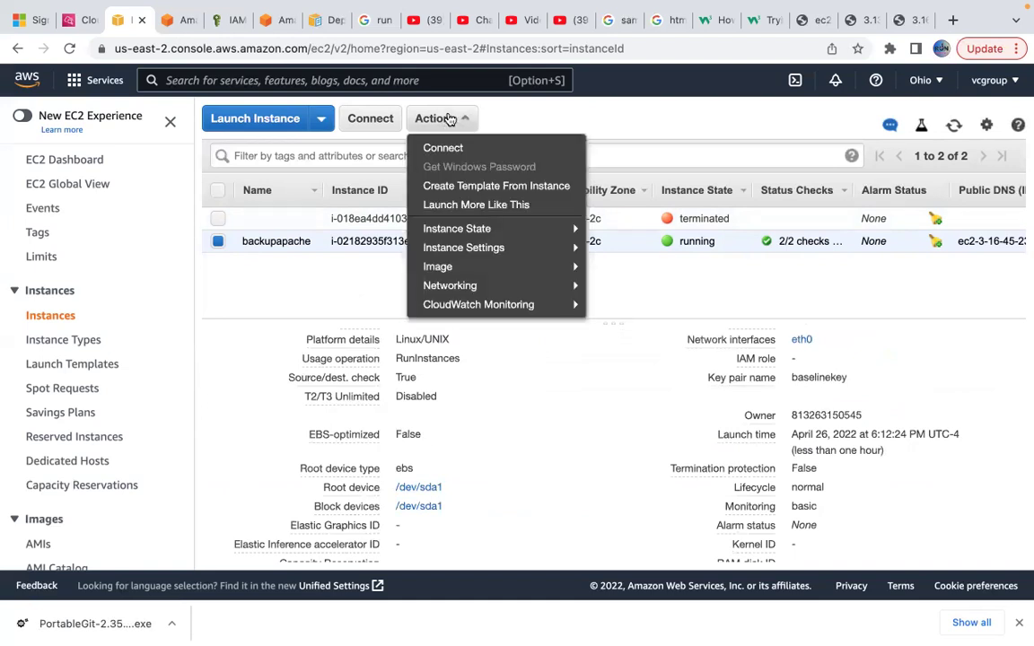
{"action": "mouse_move", "coordinate": [449, 247]}
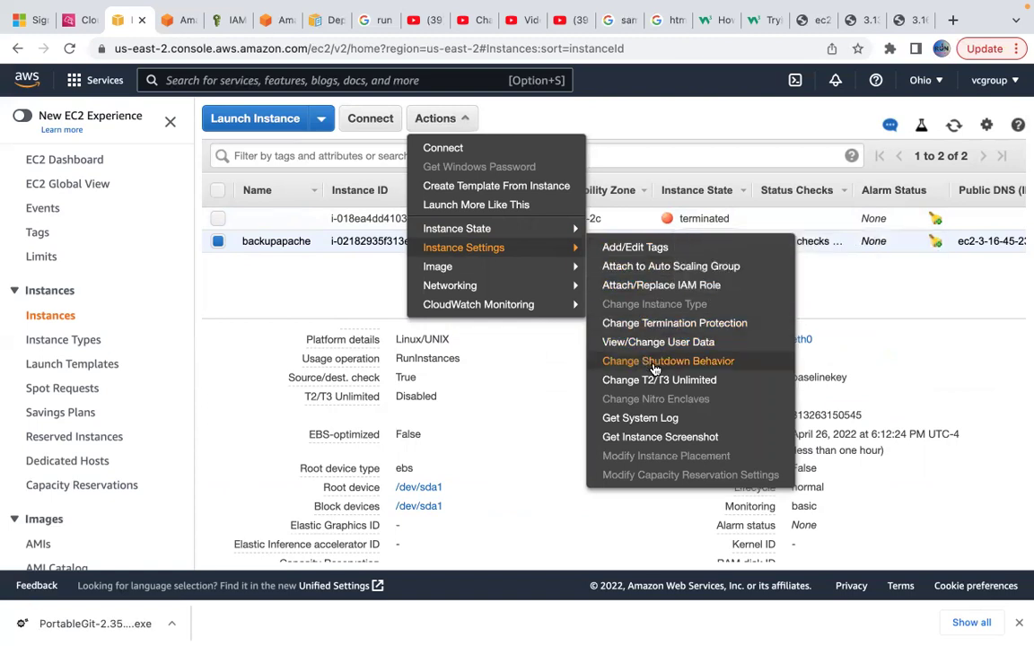
{"action": "left_click", "coordinate": [457, 330]}
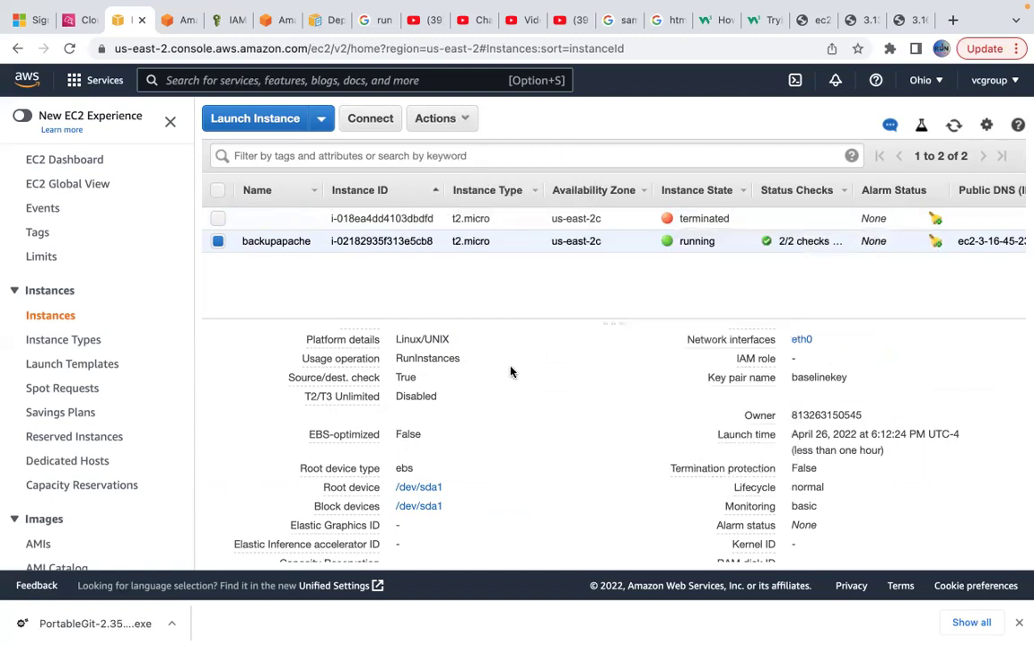
Open the Elastic Block Store volumes list, dismiss the notification, and examine the existing volume's details.
{"action": "scroll", "coordinate": [80, 454], "scroll_direction": "down", "scroll_amount": 3}
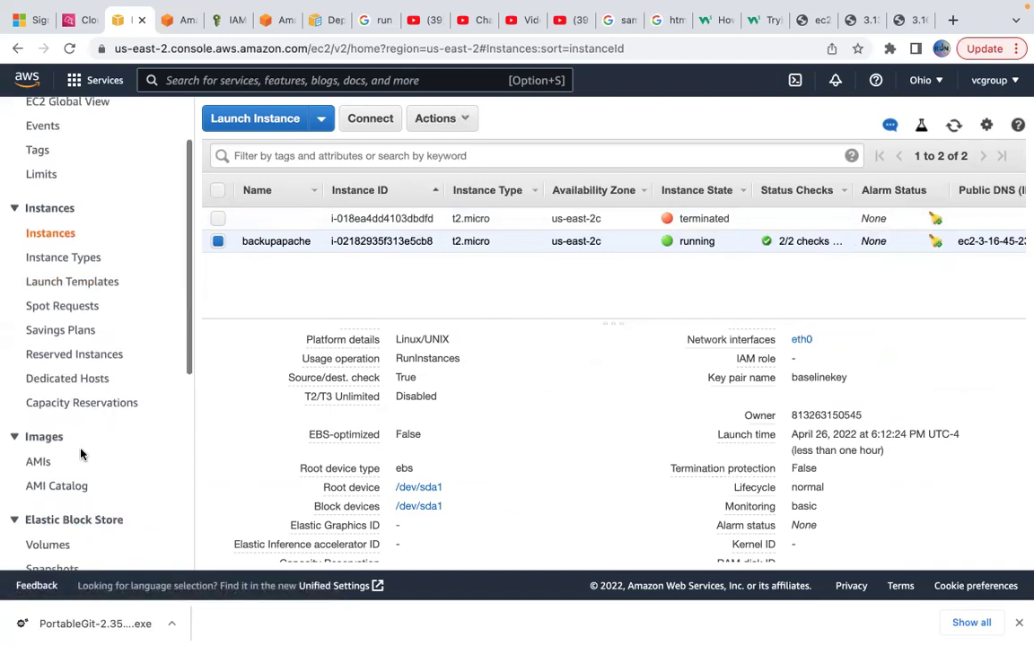
{"action": "left_click", "coordinate": [55, 457]}
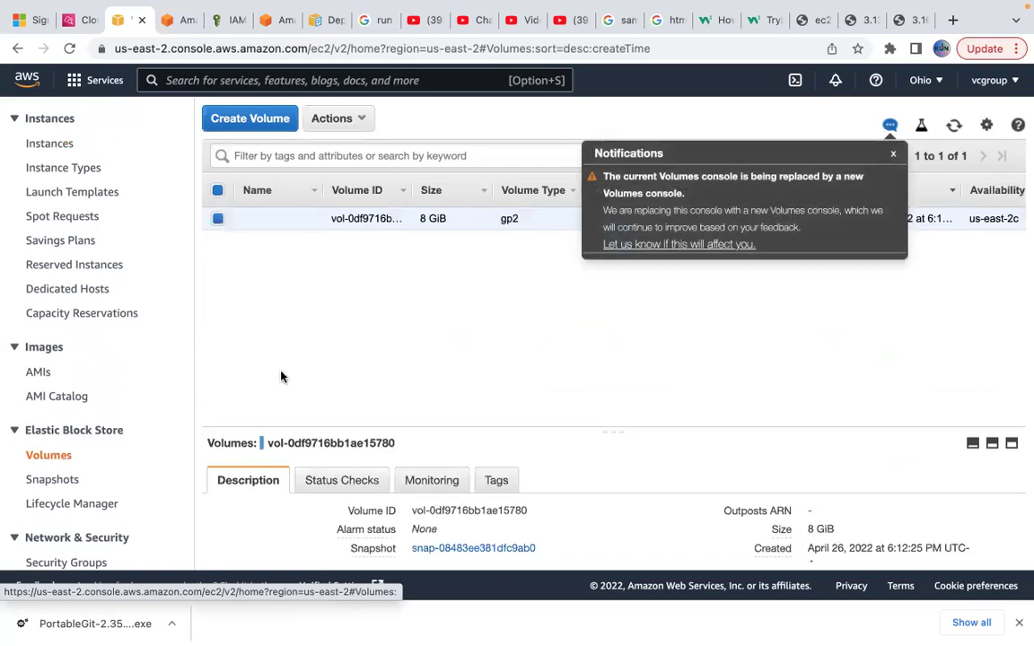
{"action": "left_click", "coordinate": [894, 156]}
{"action": "scroll", "coordinate": [711, 265], "scroll_direction": "right", "scroll_amount": 5}
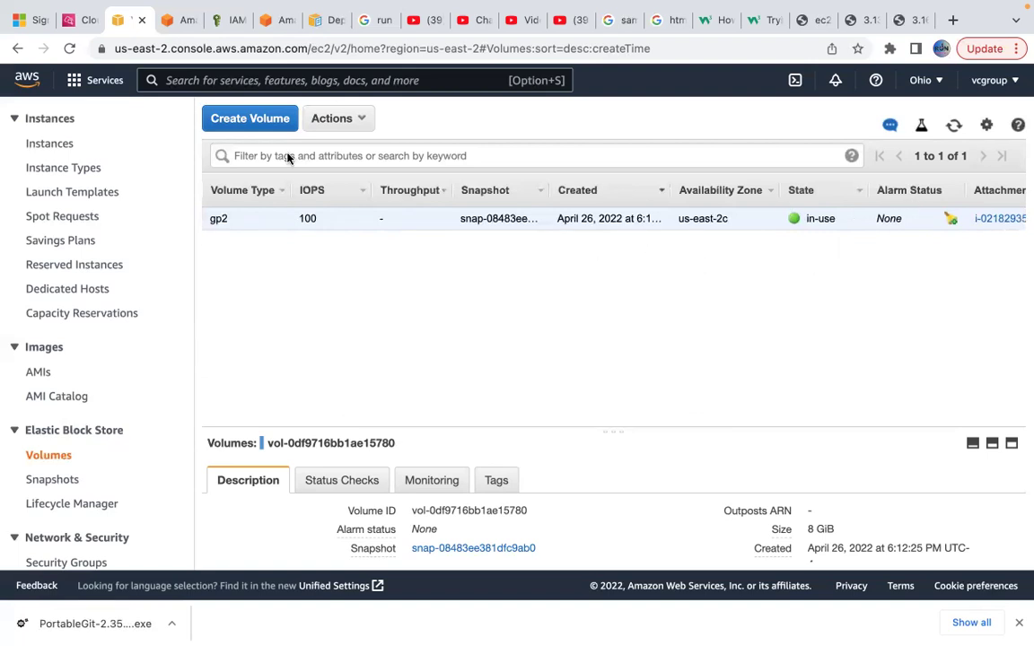
Start creating a new EBS volume and set its size to 30 GiB.
{"action": "left_click", "coordinate": [268, 119]}
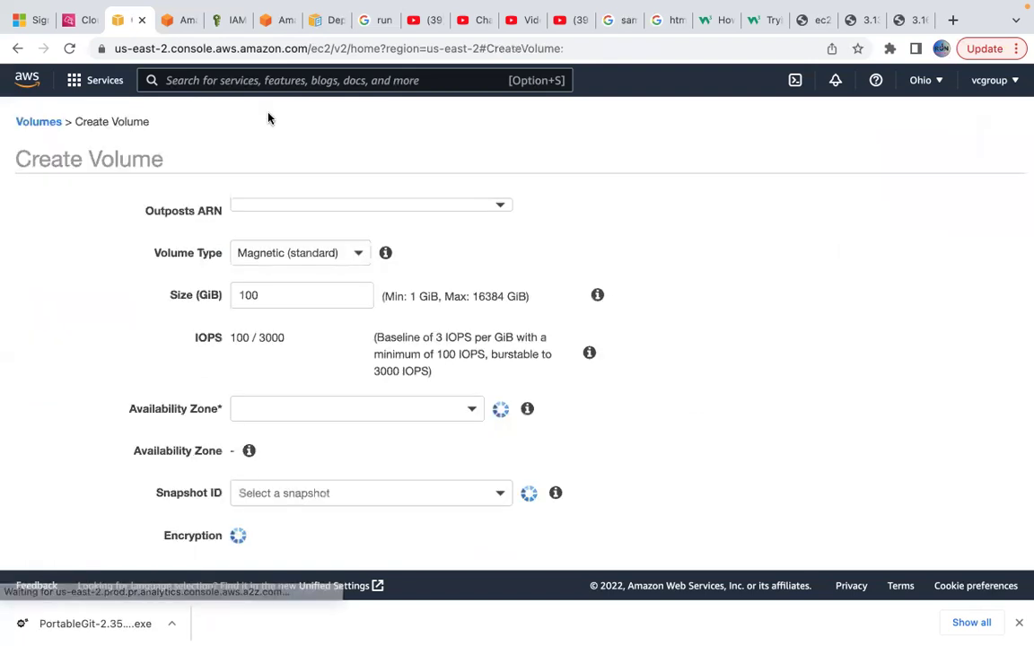
{"action": "double_click", "coordinate": [295, 243]}
{"action": "key", "text": "BackSpace"}
{"action": "type", "text": "30"}
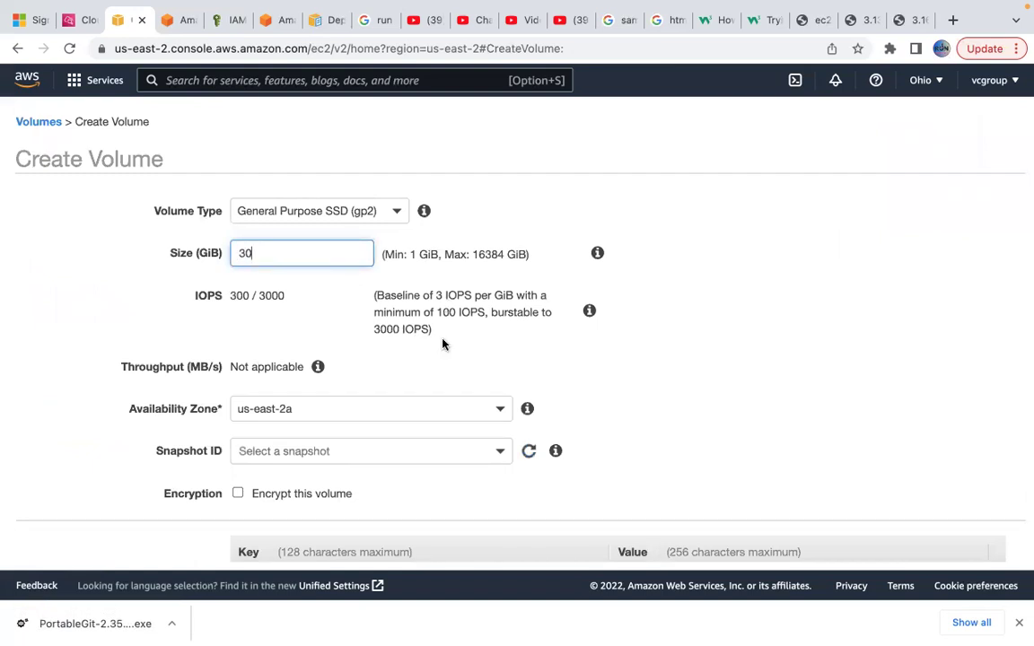
{"action": "scroll", "coordinate": [444, 364], "scroll_direction": "down", "scroll_amount": 3}
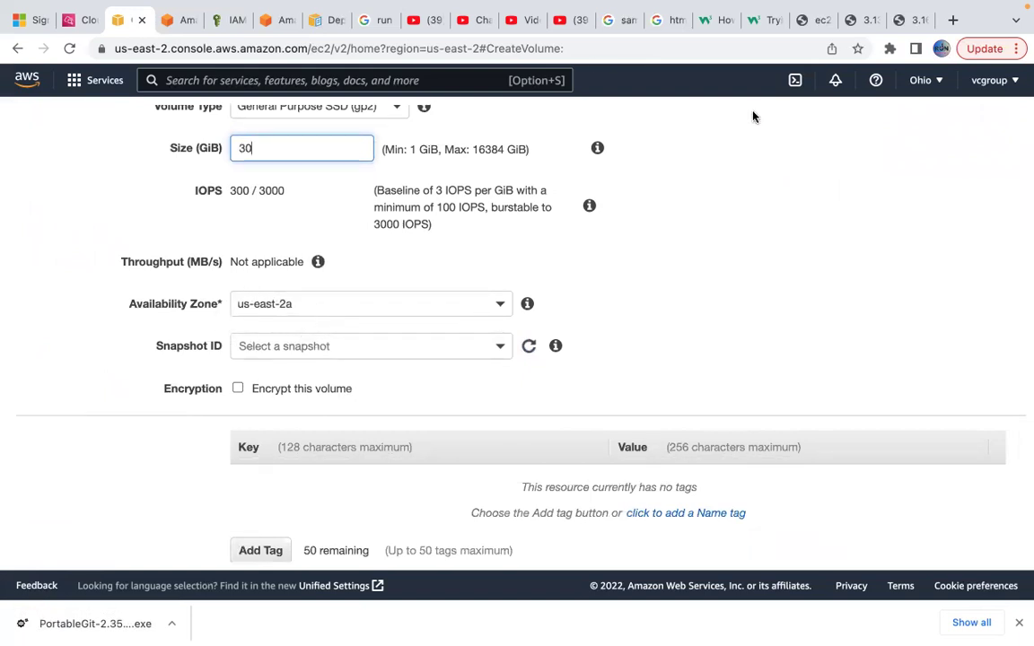
Duplicate the Create Volume browser tab and open the EC2 instances list in the duplicate.
{"action": "right_click", "coordinate": [114, 21]}
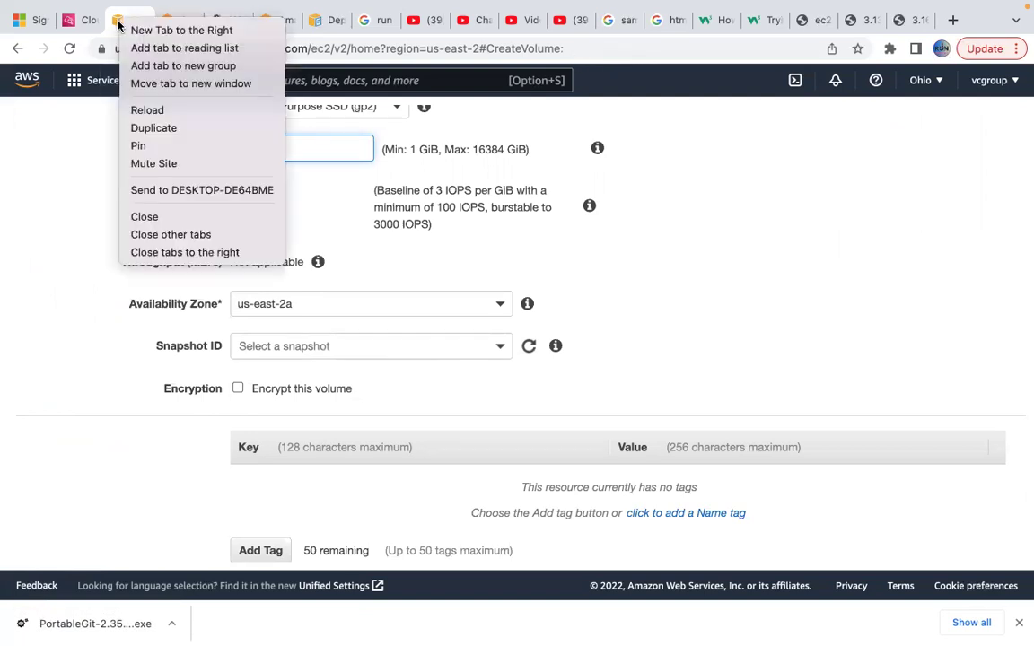
{"action": "left_click", "coordinate": [161, 127]}
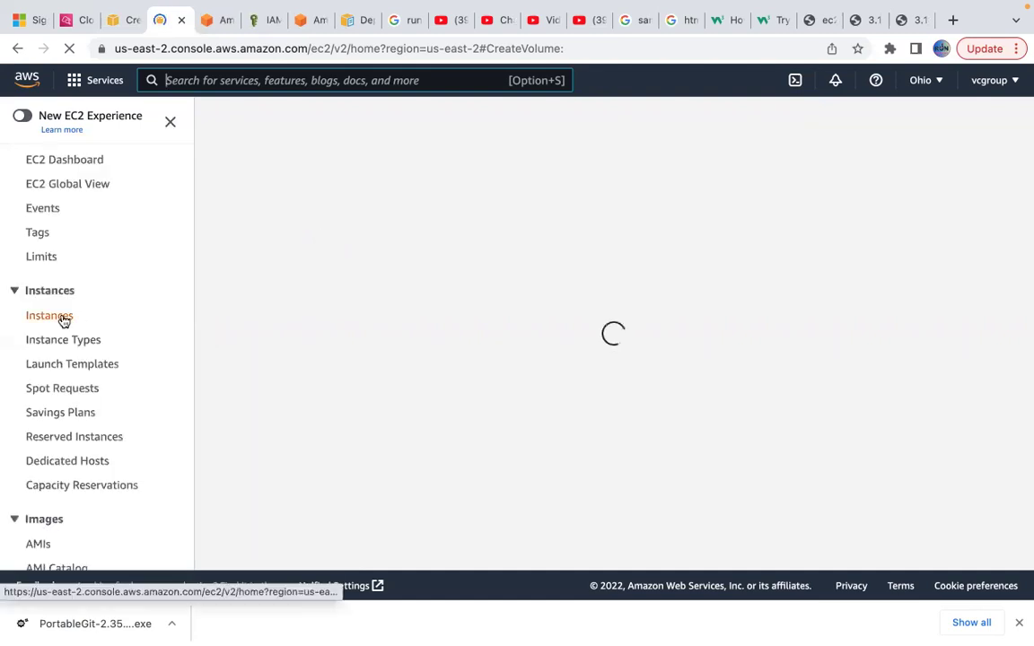
{"action": "left_click", "coordinate": [64, 320]}
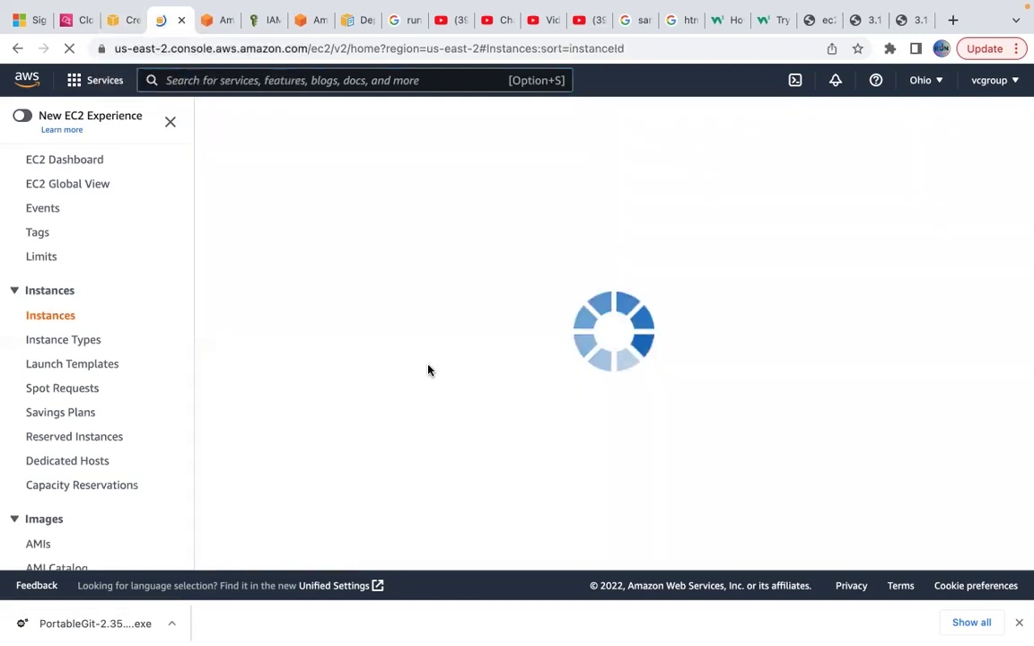
{"action": "left_click", "coordinate": [112, 21]}
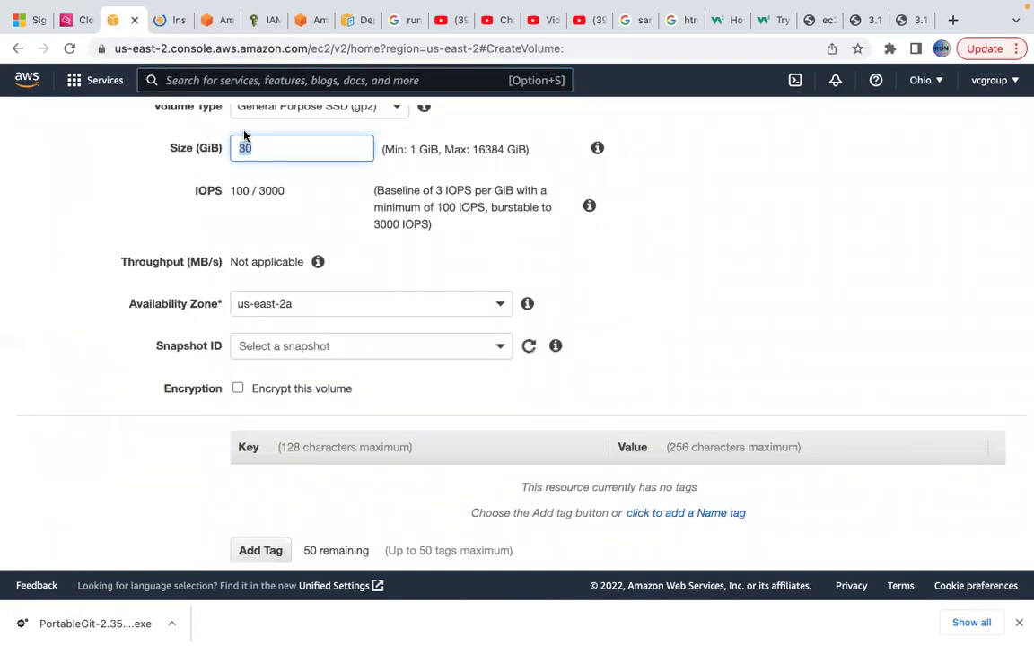
{"action": "left_click", "coordinate": [165, 20]}
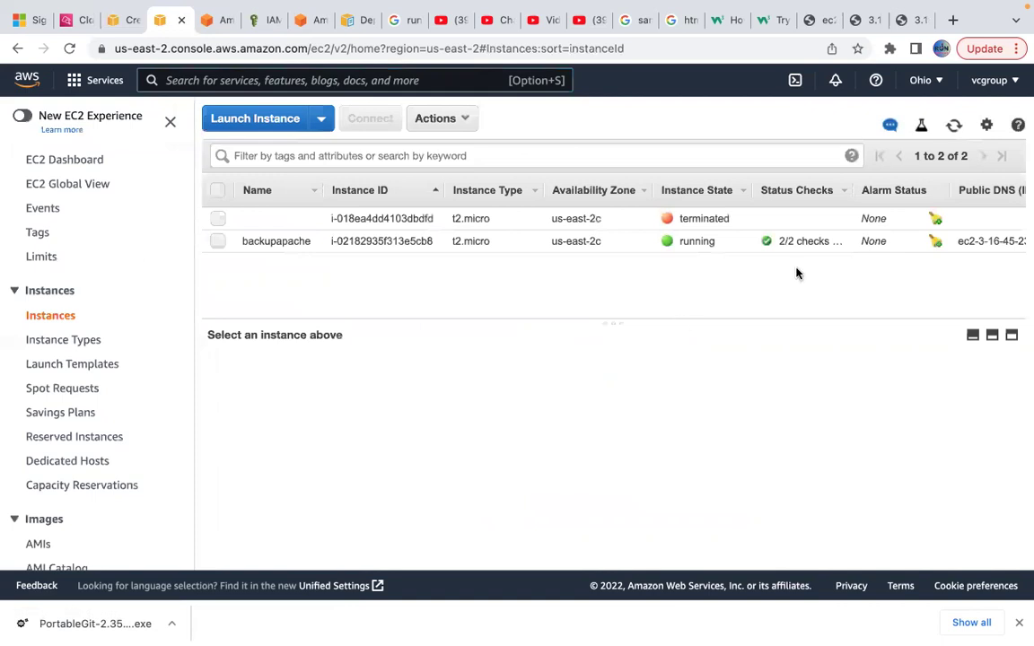
Examine the instances list columns and the backupapache instance's description, including its availability zone.
{"action": "scroll", "coordinate": [766, 282], "scroll_direction": "right", "scroll_amount": 3}
{"action": "scroll", "coordinate": [766, 282], "scroll_direction": "right", "scroll_amount": 6}
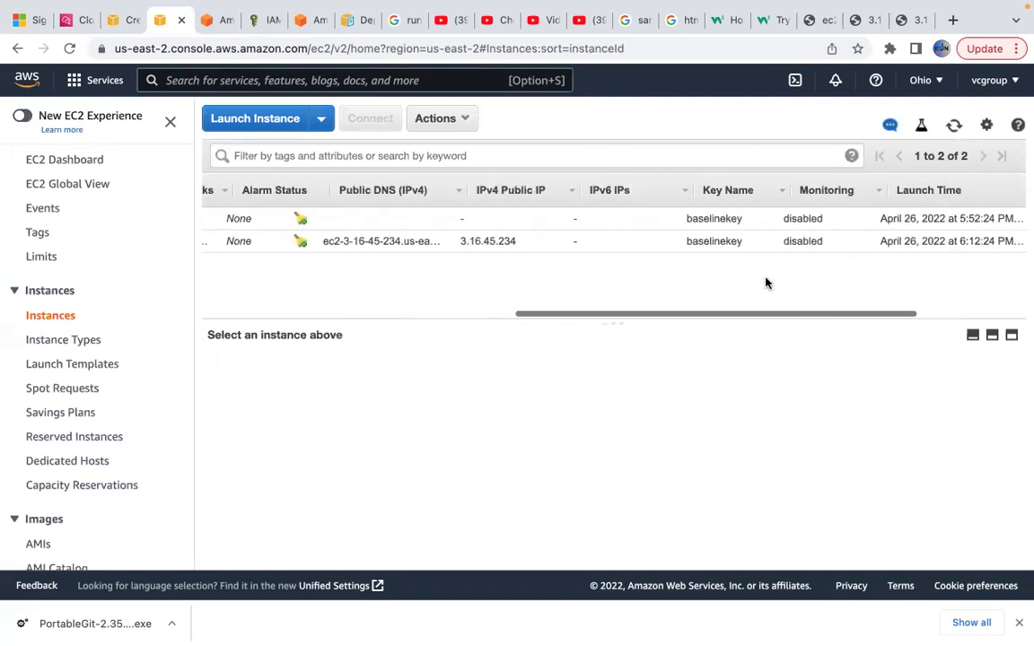
{"action": "scroll", "coordinate": [884, 295], "scroll_direction": "right", "scroll_amount": 6}
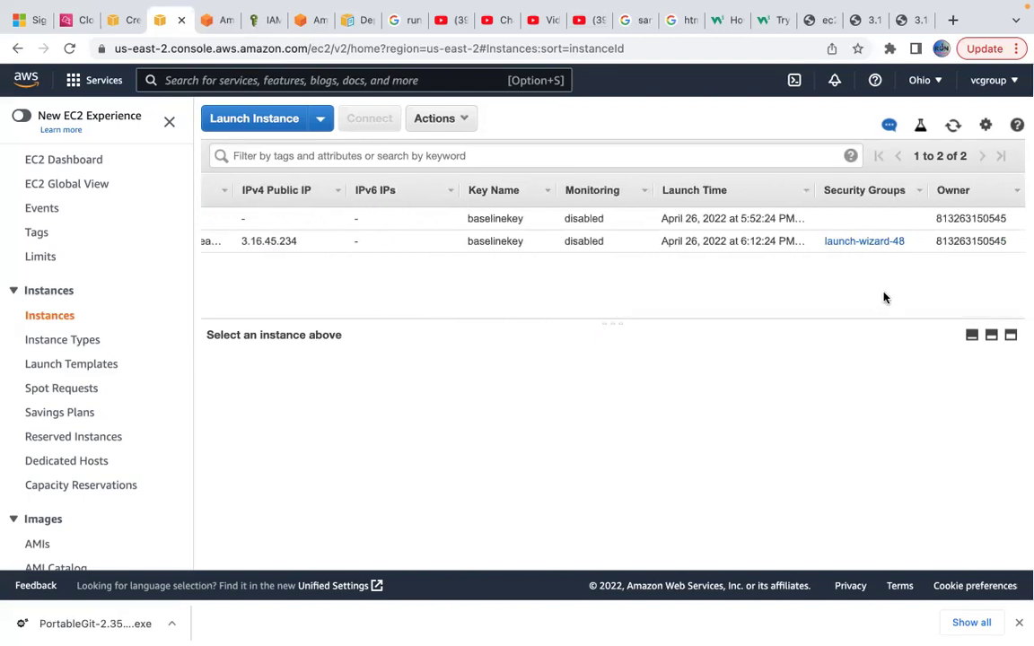
{"action": "scroll", "coordinate": [627, 308], "scroll_direction": "left", "scroll_amount": 10}
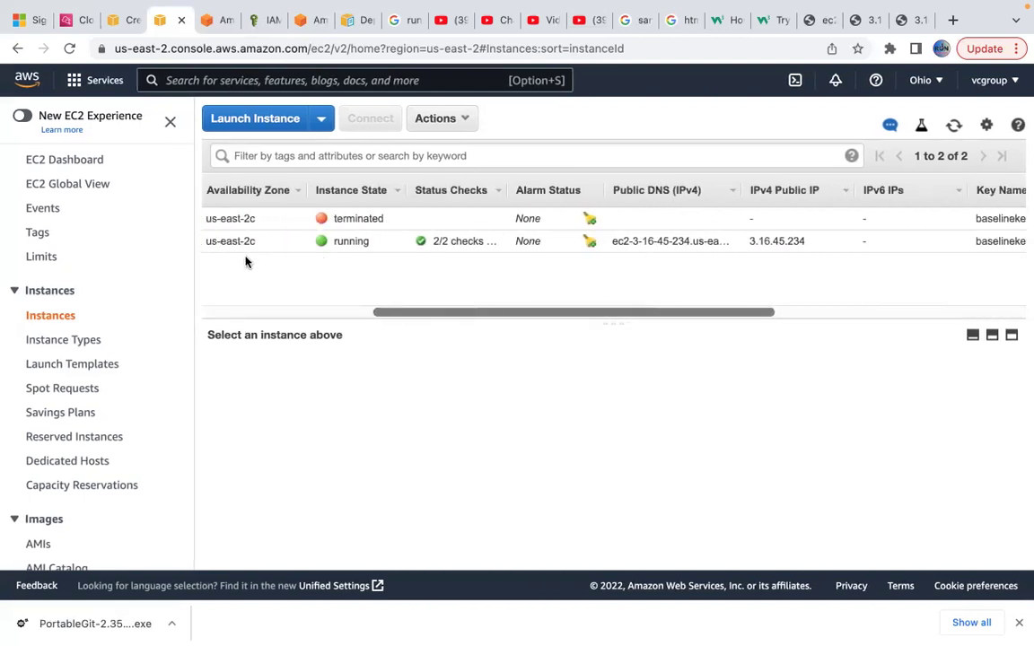
{"action": "scroll", "coordinate": [246, 261], "scroll_direction": "left", "scroll_amount": 5}
{"action": "left_click", "coordinate": [217, 242]}
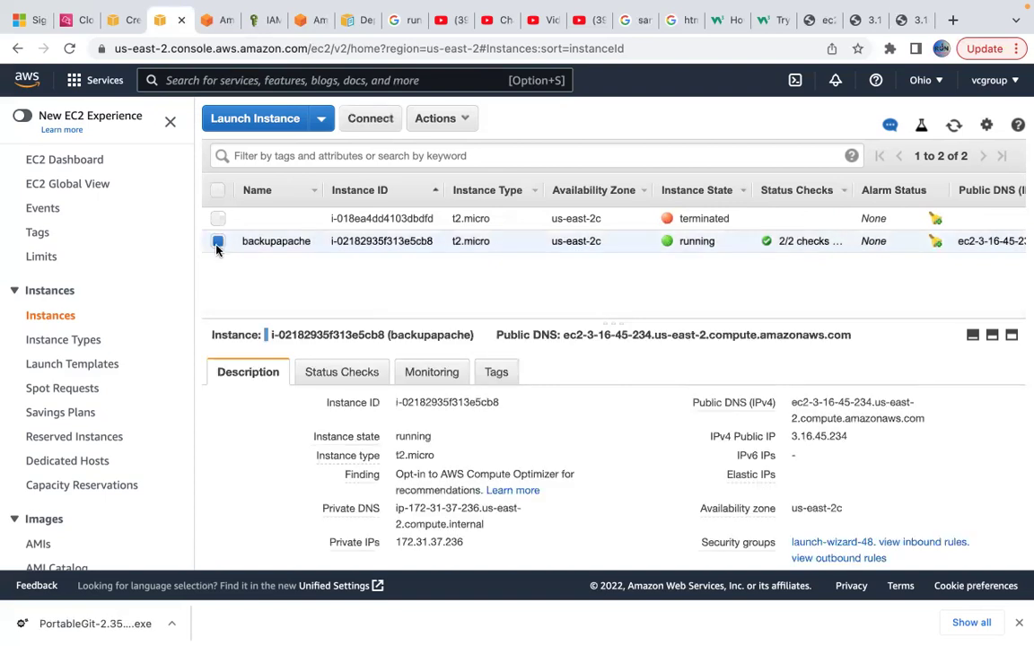
{"action": "scroll", "coordinate": [537, 458], "scroll_direction": "down", "scroll_amount": 2}
{"action": "scroll", "coordinate": [538, 463], "scroll_direction": "down", "scroll_amount": 1}
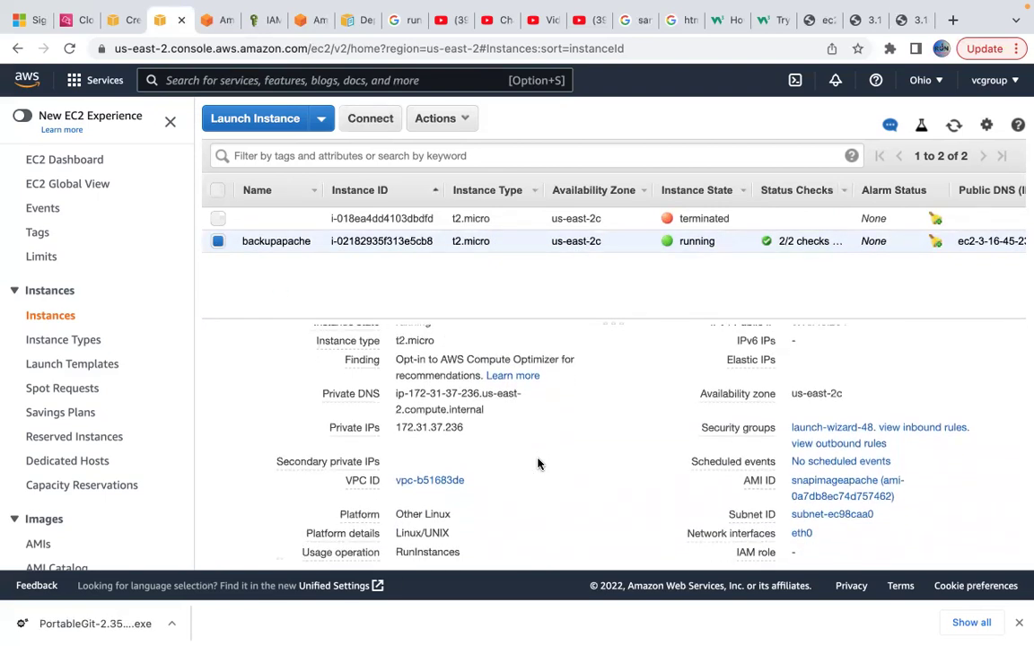
Check the backupapache instance's block devices and availability zone, and set the new volume's availability zone to us-east-2c.
{"action": "scroll", "coordinate": [538, 463], "scroll_direction": "down", "scroll_amount": 4}
{"action": "scroll", "coordinate": [538, 463], "scroll_direction": "down", "scroll_amount": 3}
{"action": "scroll", "coordinate": [538, 463], "scroll_direction": "down", "scroll_amount": 3}
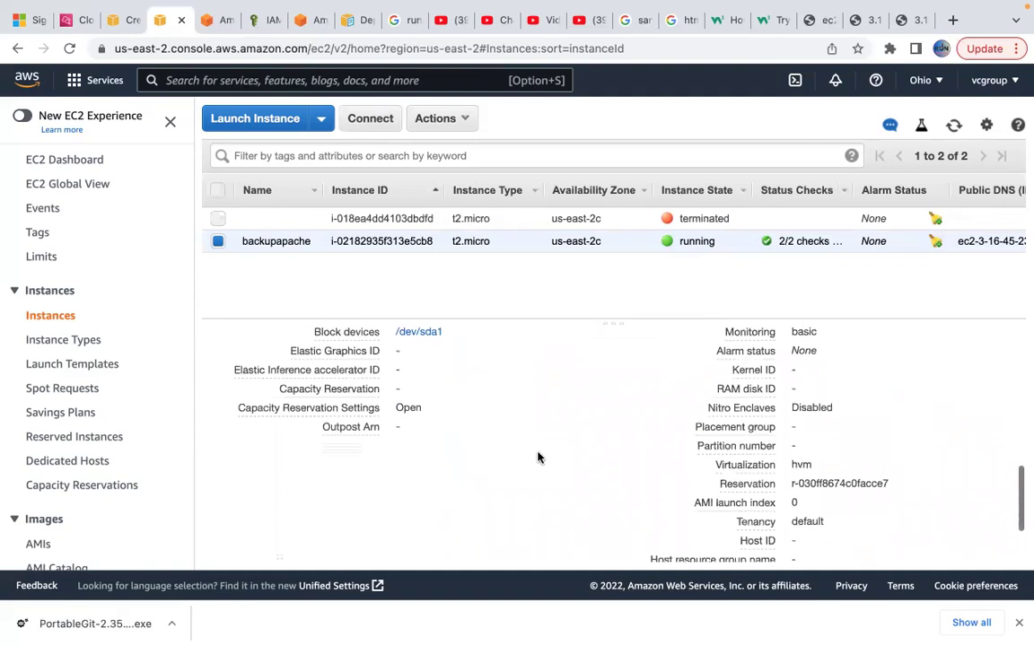
{"action": "left_click_drag", "start_coordinate": [551, 242], "coordinate": [620, 252]}
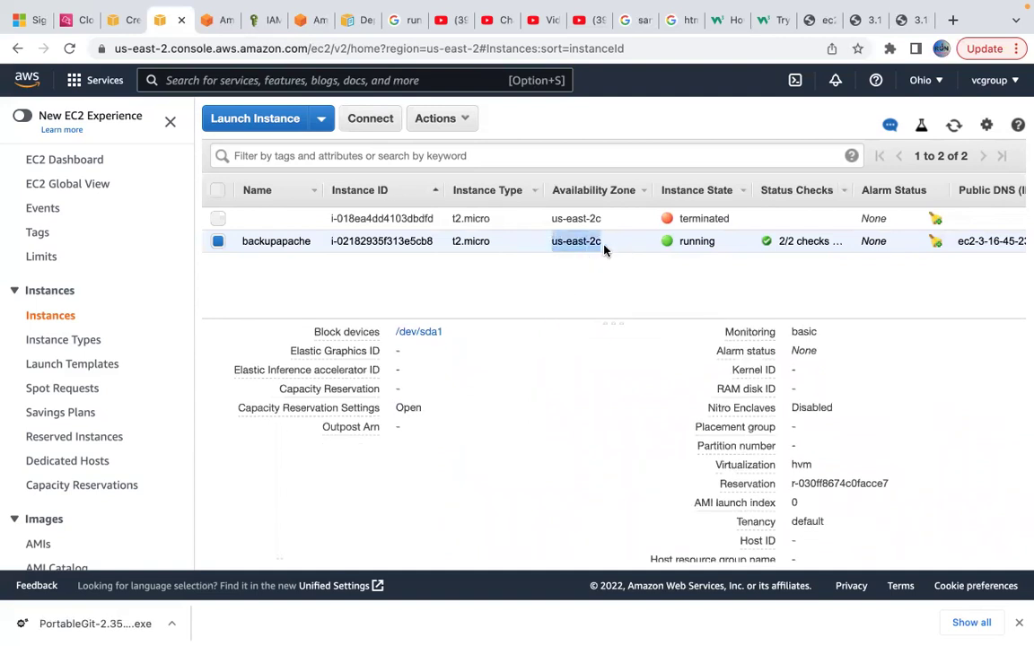
{"action": "left_click", "coordinate": [121, 22]}
{"action": "left_click", "coordinate": [381, 307]}
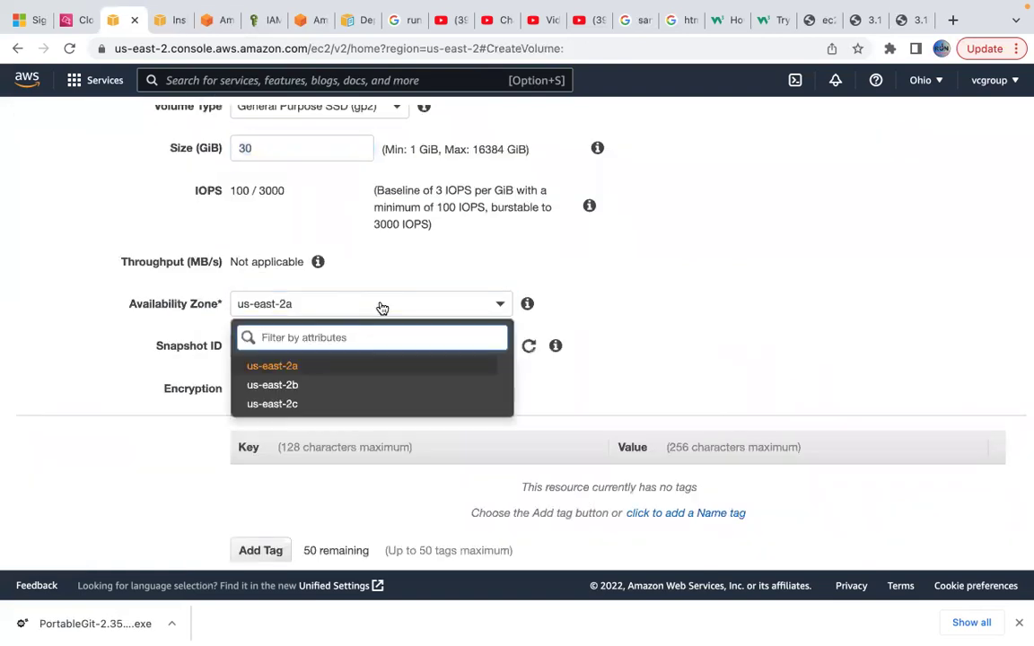
{"action": "left_click", "coordinate": [346, 399]}
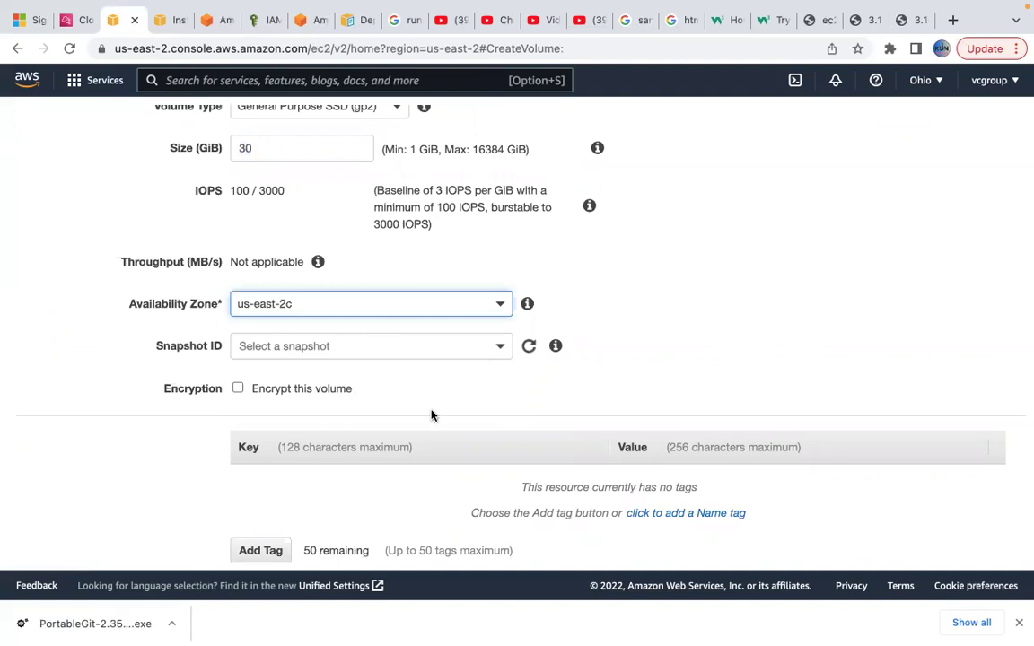
Add a tag with key app and value apache to the new volume and create the volume.
{"action": "scroll", "coordinate": [437, 396], "scroll_direction": "down", "scroll_amount": 2}
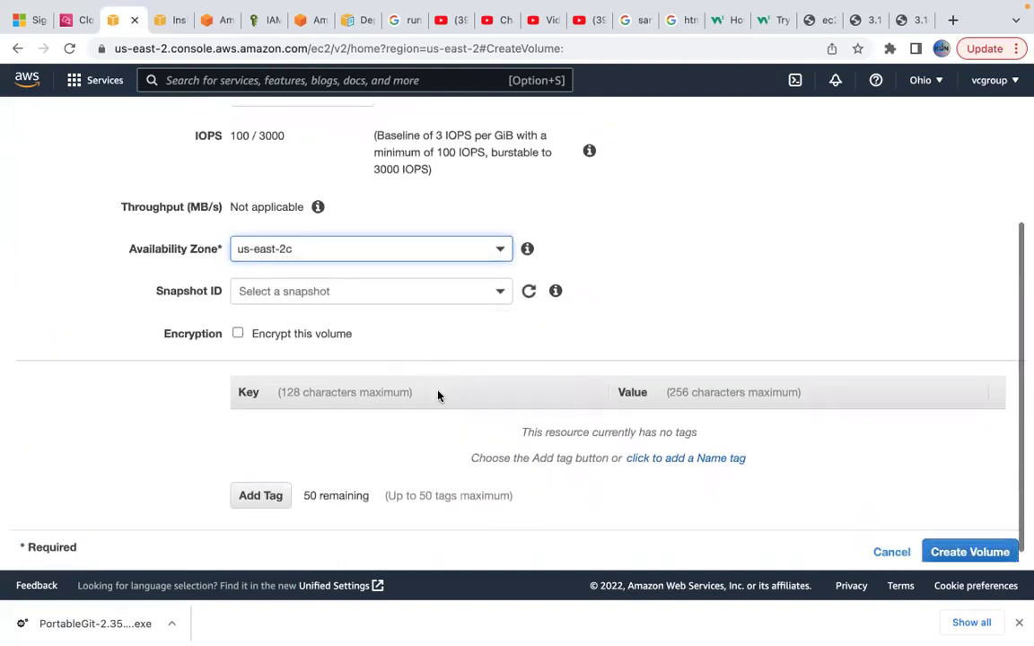
{"action": "left_click", "coordinate": [259, 486]}
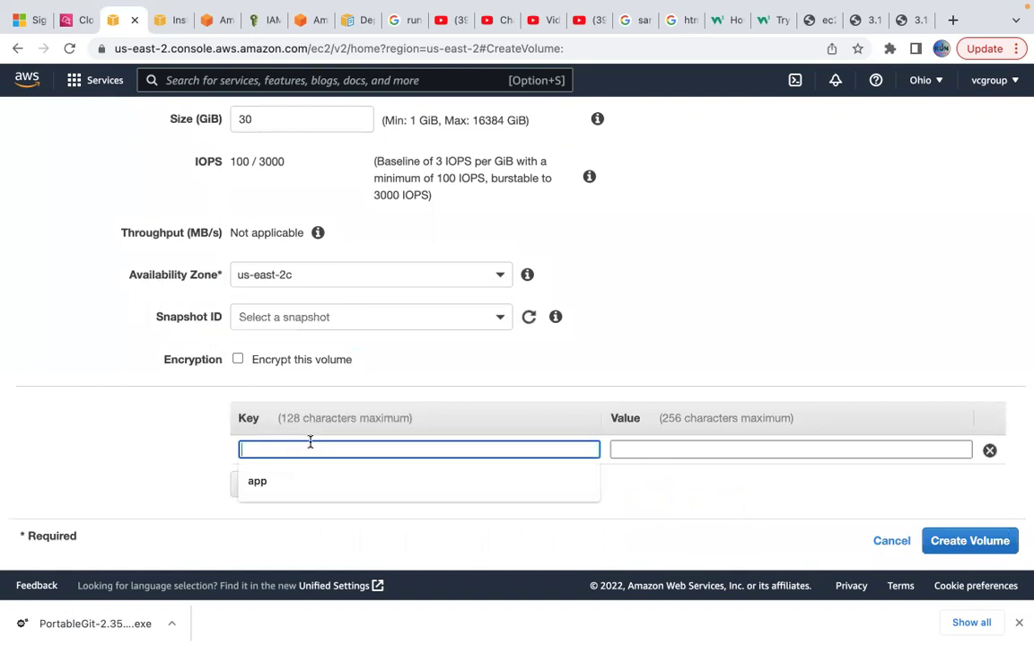
{"action": "left_click", "coordinate": [296, 477]}
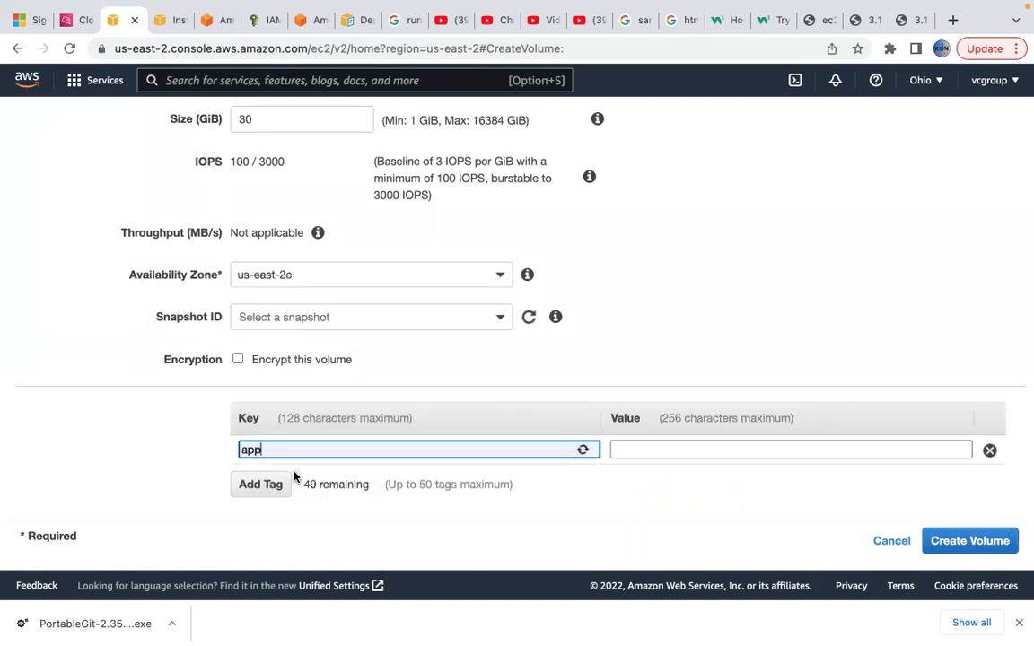
{"action": "left_click", "coordinate": [682, 450]}
{"action": "type", "text": "apache"}
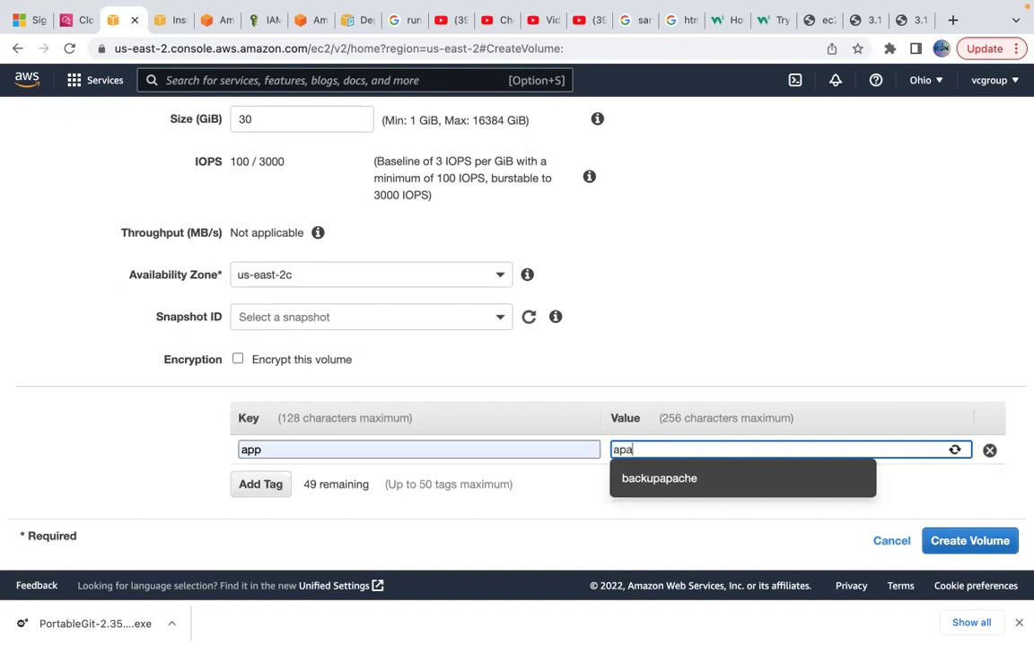
{"action": "left_click", "coordinate": [565, 502]}
{"action": "left_click", "coordinate": [958, 550]}
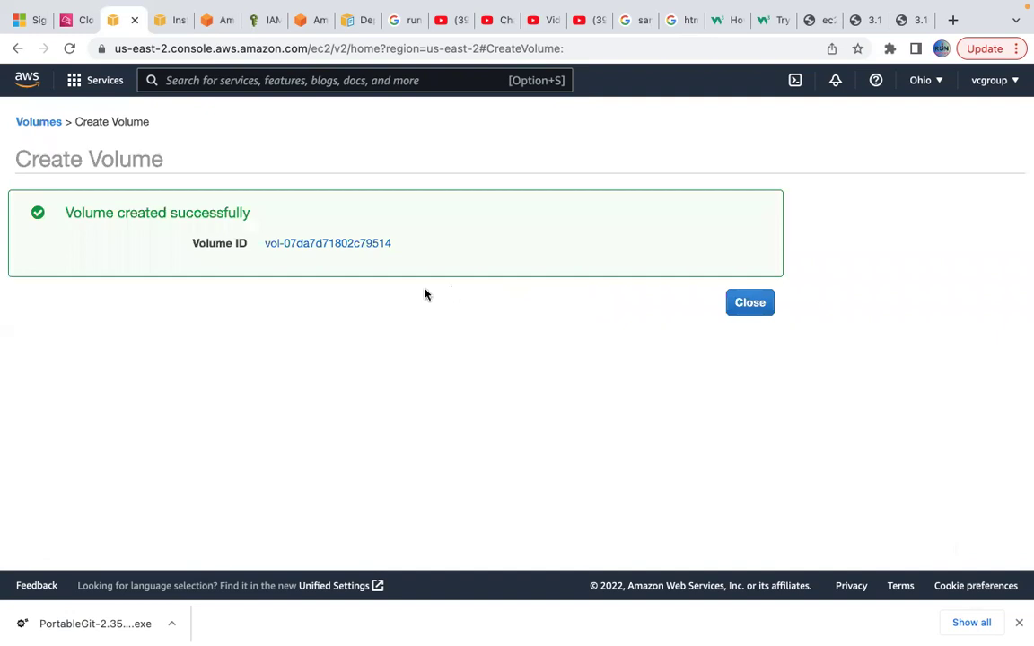
Open the newly created 30 GiB volume and attach it to the backupapache instance as device /dev/sdf.
{"action": "left_click", "coordinate": [350, 242]}
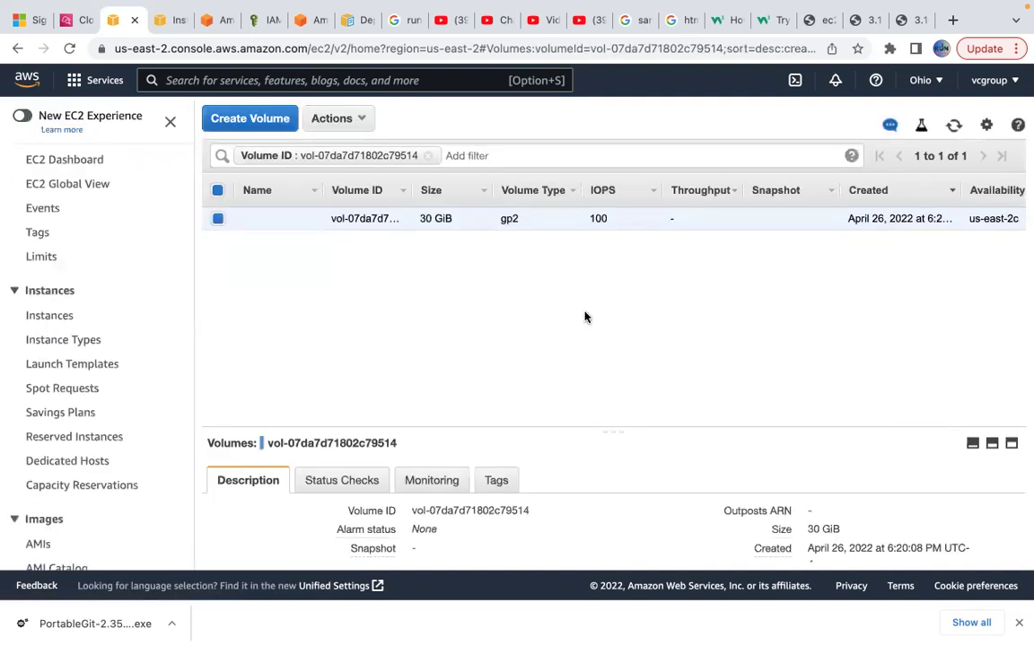
{"action": "scroll", "coordinate": [771, 303], "scroll_direction": "right", "scroll_amount": 5}
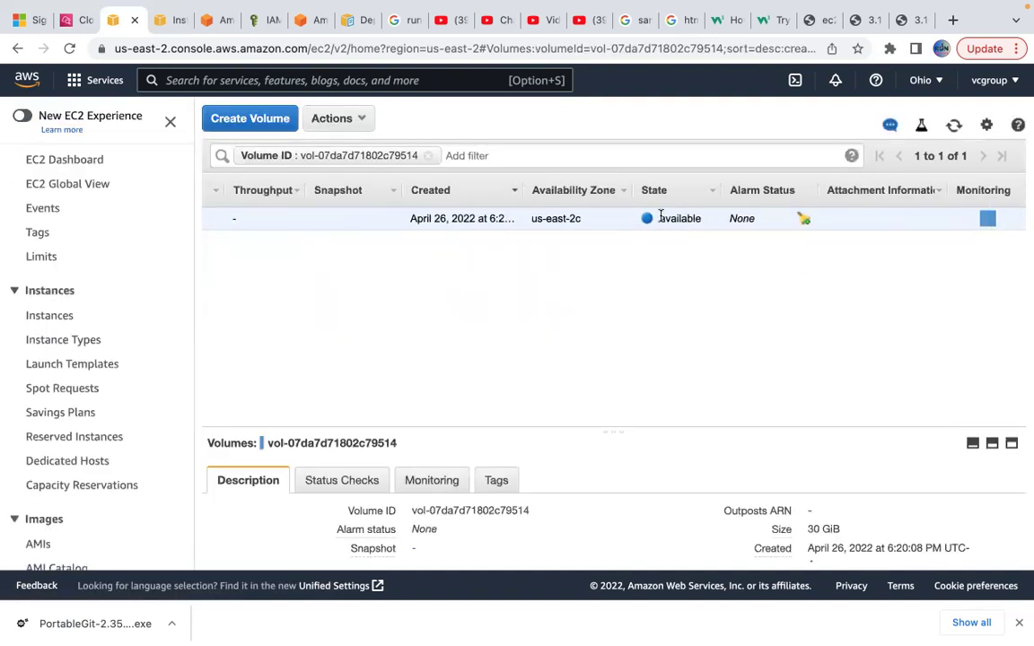
{"action": "scroll", "coordinate": [346, 282], "scroll_direction": "left", "scroll_amount": 5}
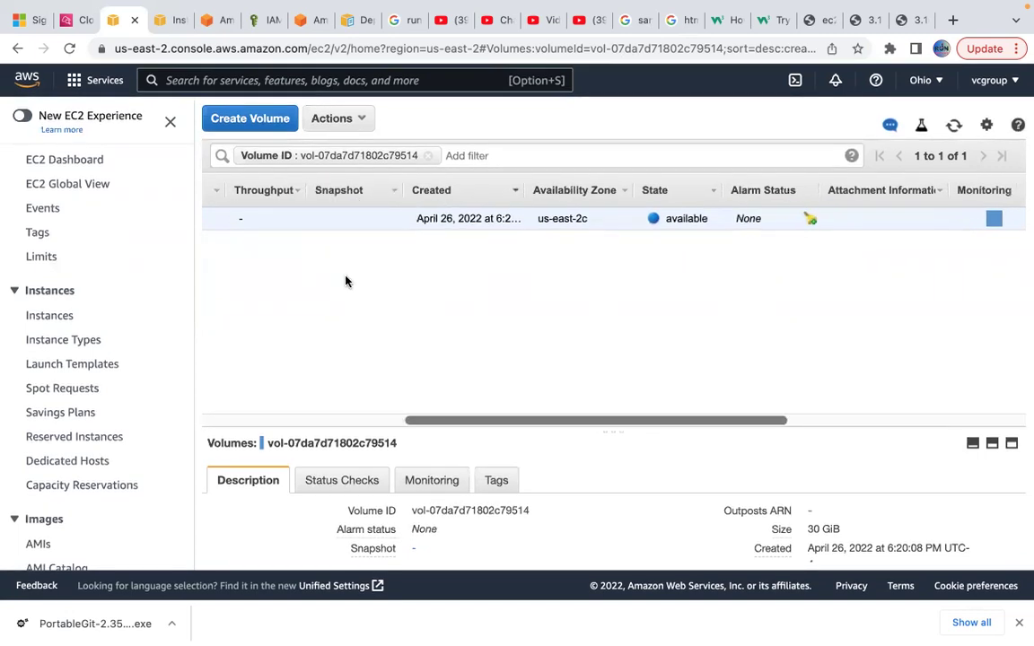
{"action": "left_click", "coordinate": [363, 118]}
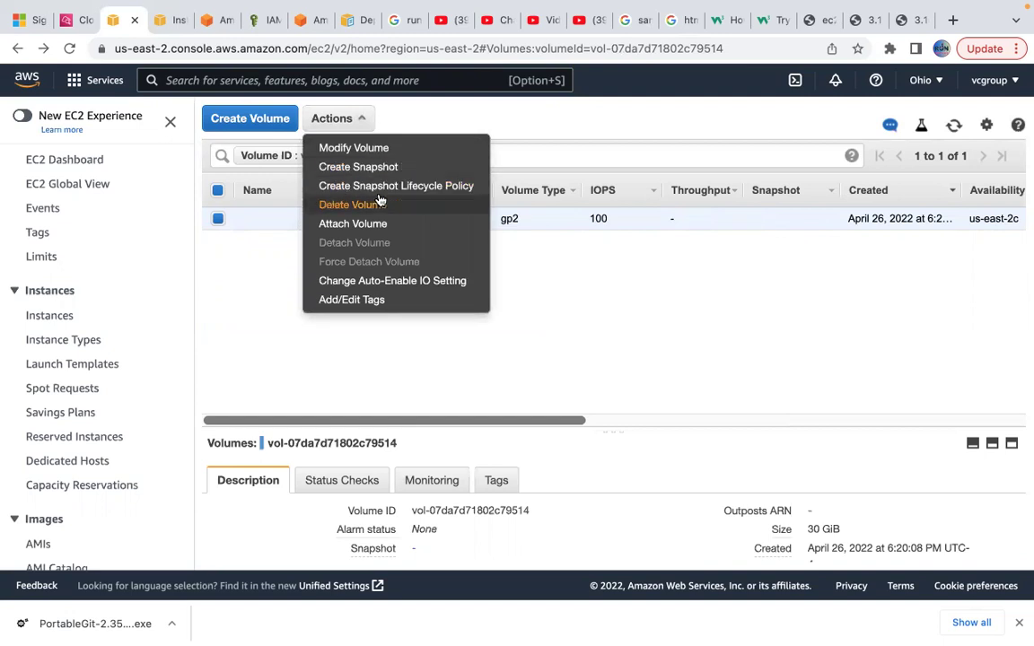
{"action": "left_click", "coordinate": [379, 223]}
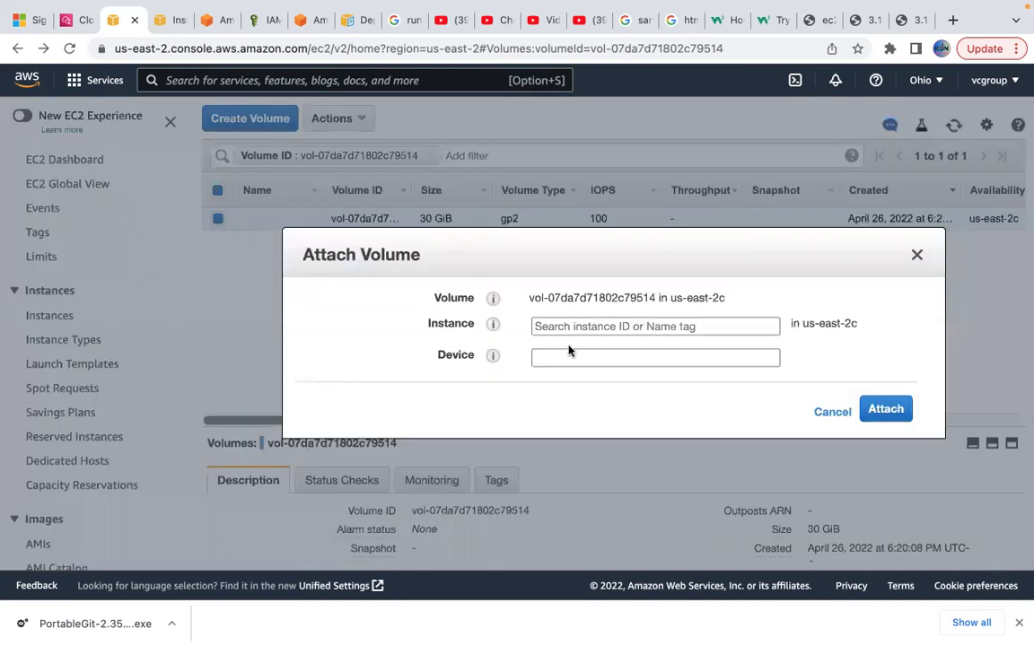
{"action": "left_click", "coordinate": [619, 326]}
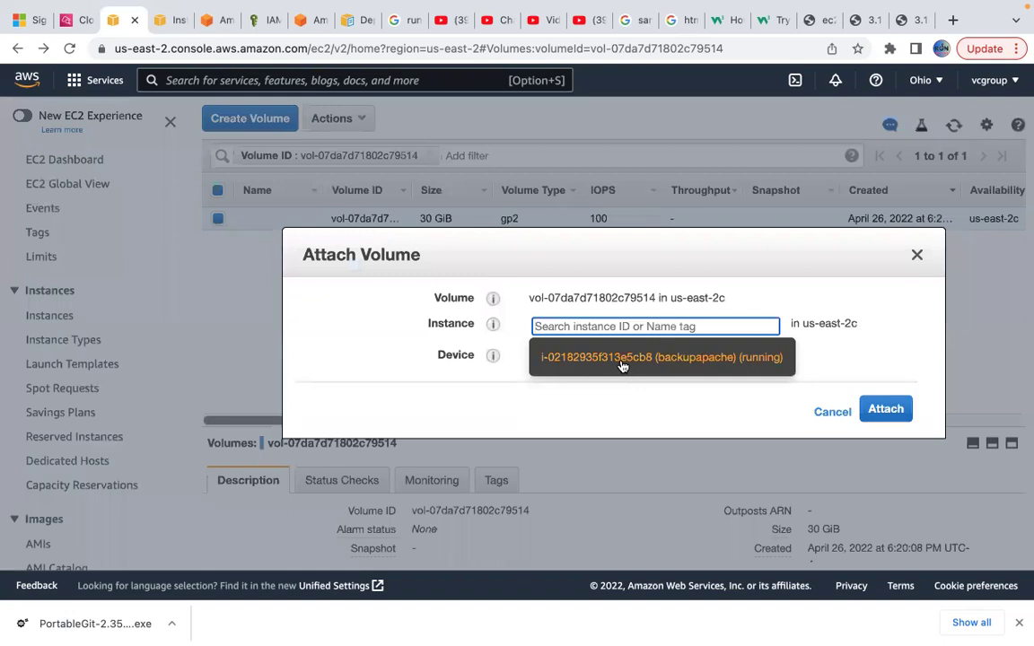
{"action": "left_click", "coordinate": [668, 359]}
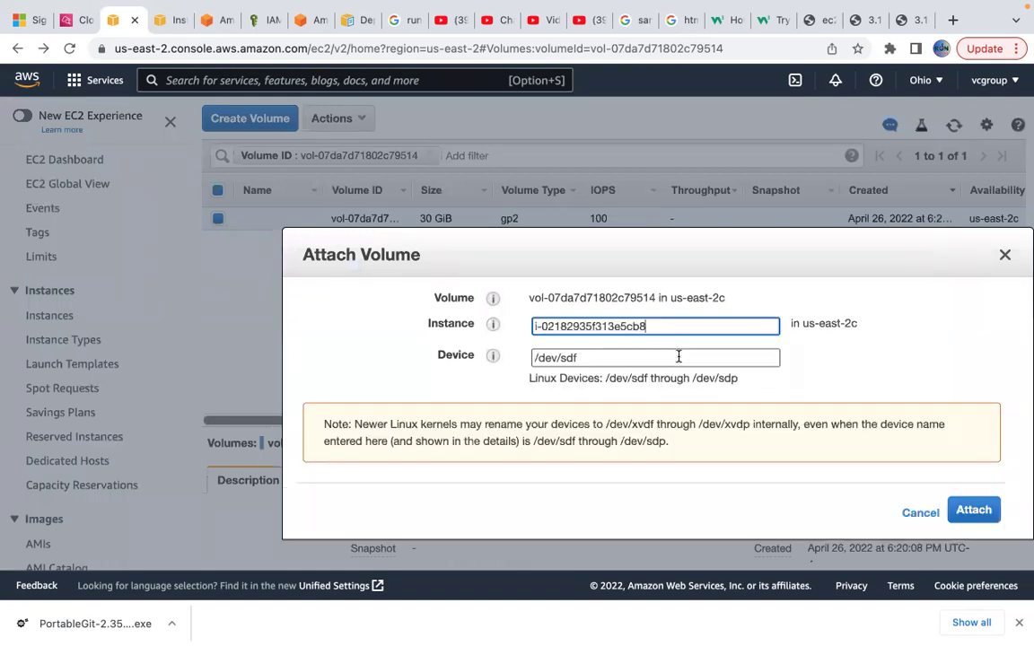
{"action": "left_click", "coordinate": [976, 510]}
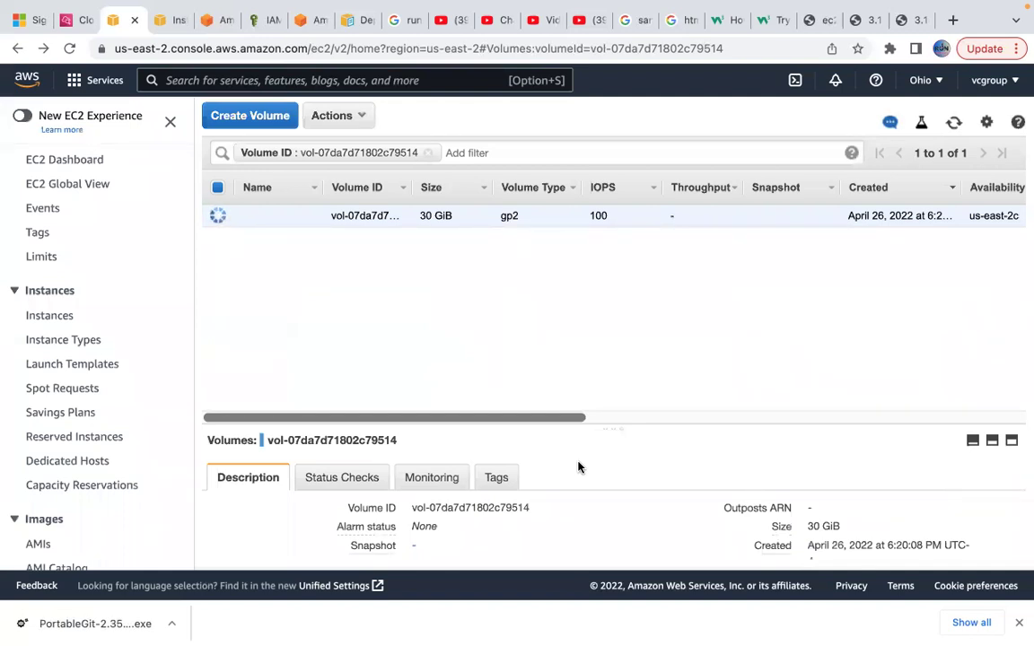
Reload the EC2 instances list in the second browser tab and examine the backupapache instance's block devices.
{"action": "left_click", "coordinate": [54, 315]}
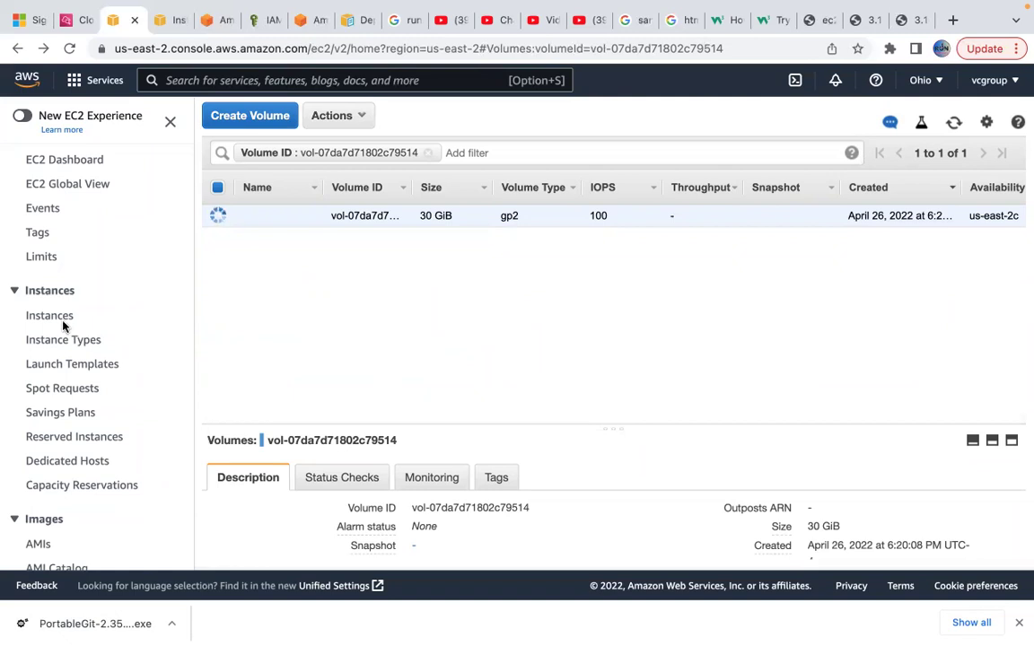
{"action": "left_click", "coordinate": [169, 20]}
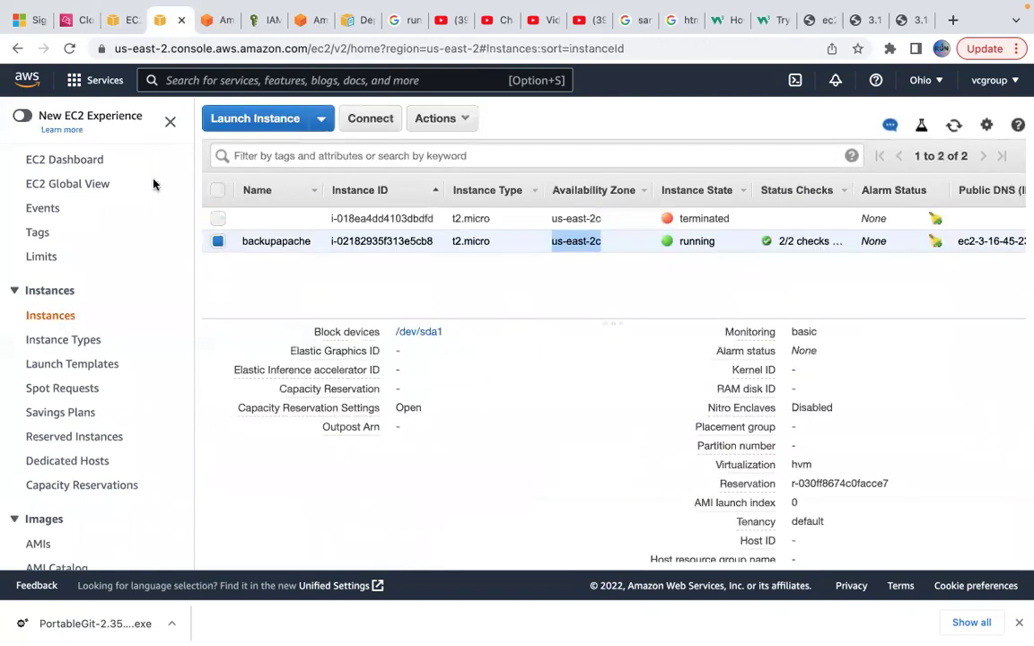
{"action": "left_click", "coordinate": [71, 49]}
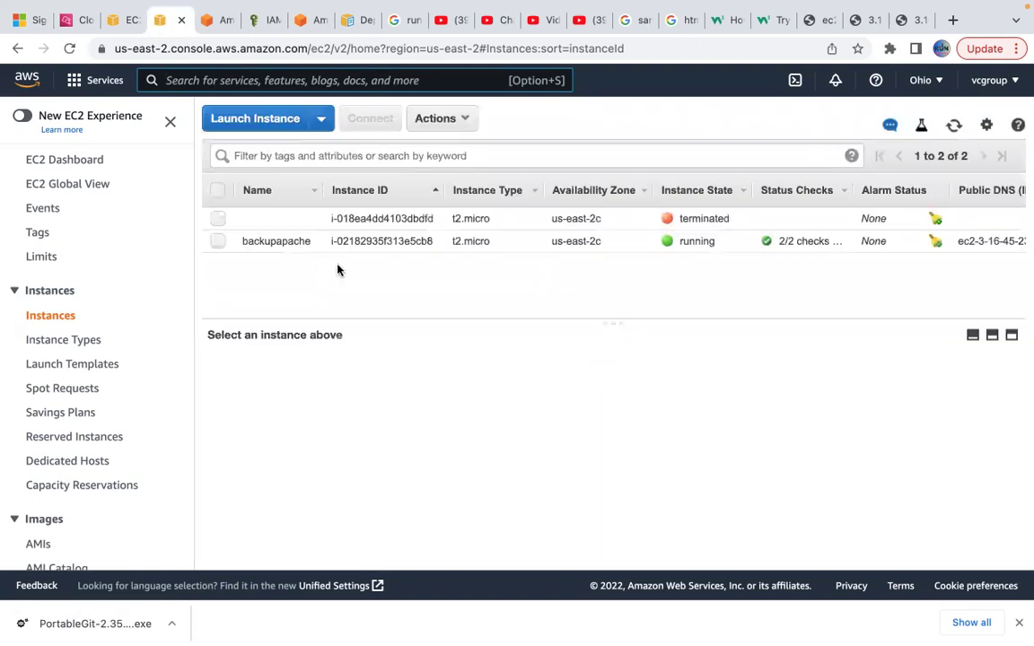
{"action": "left_click", "coordinate": [218, 242]}
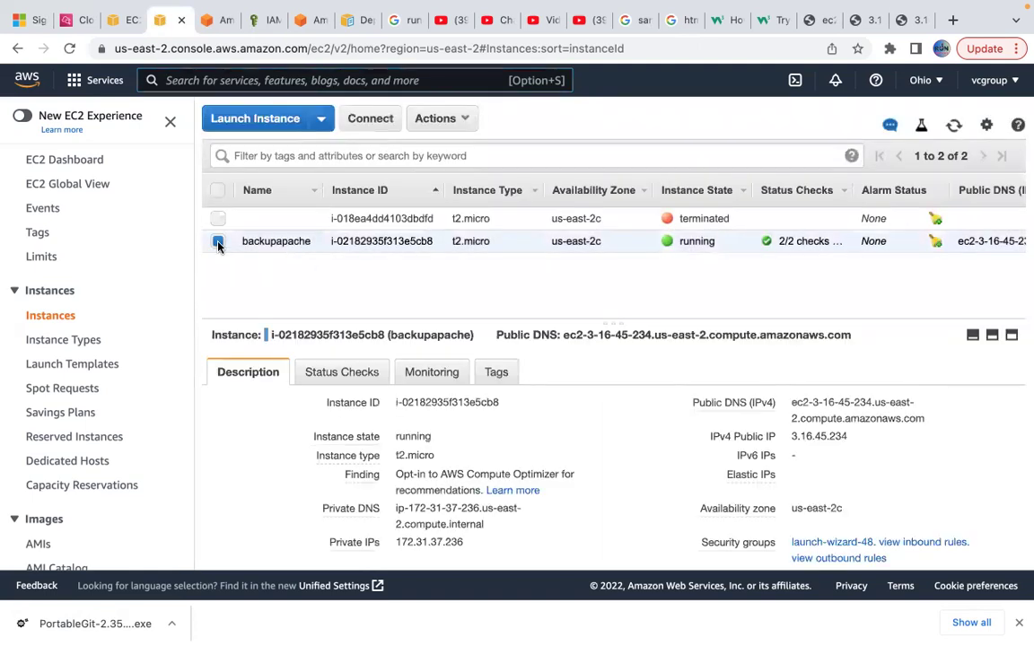
{"action": "scroll", "coordinate": [404, 467], "scroll_direction": "down", "scroll_amount": 5}
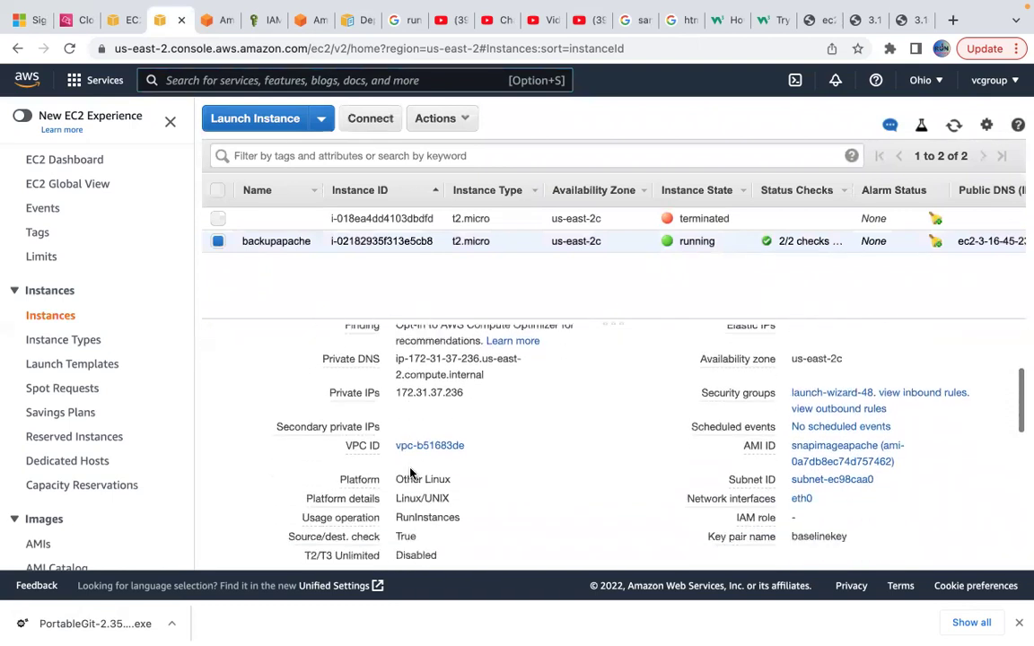
{"action": "scroll", "coordinate": [460, 517], "scroll_direction": "down", "scroll_amount": 5}
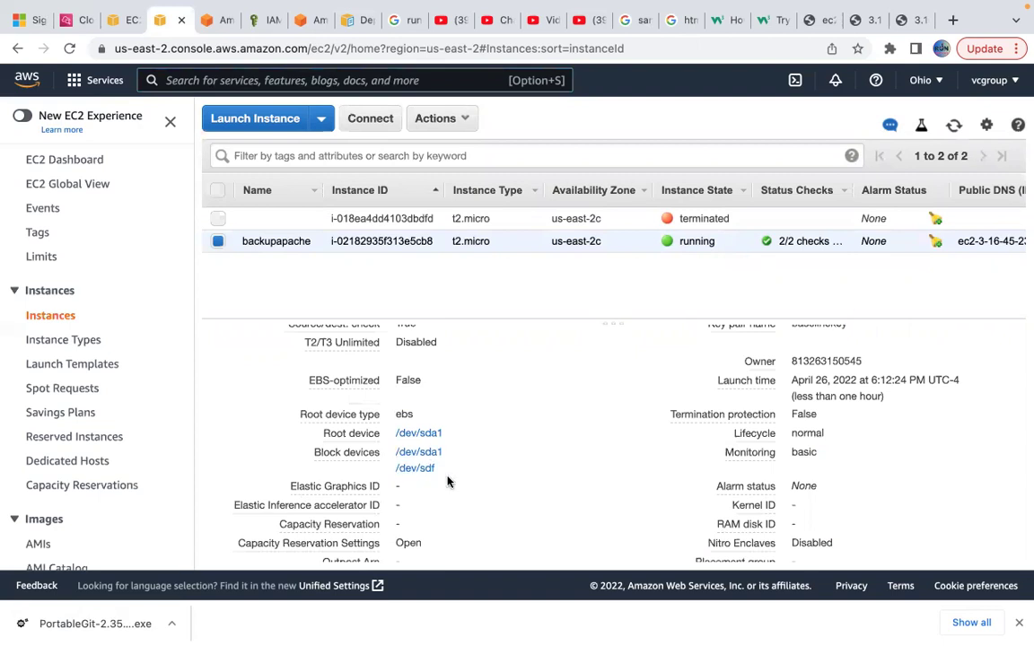
{"action": "scroll", "coordinate": [489, 470], "scroll_direction": "down", "scroll_amount": 2}
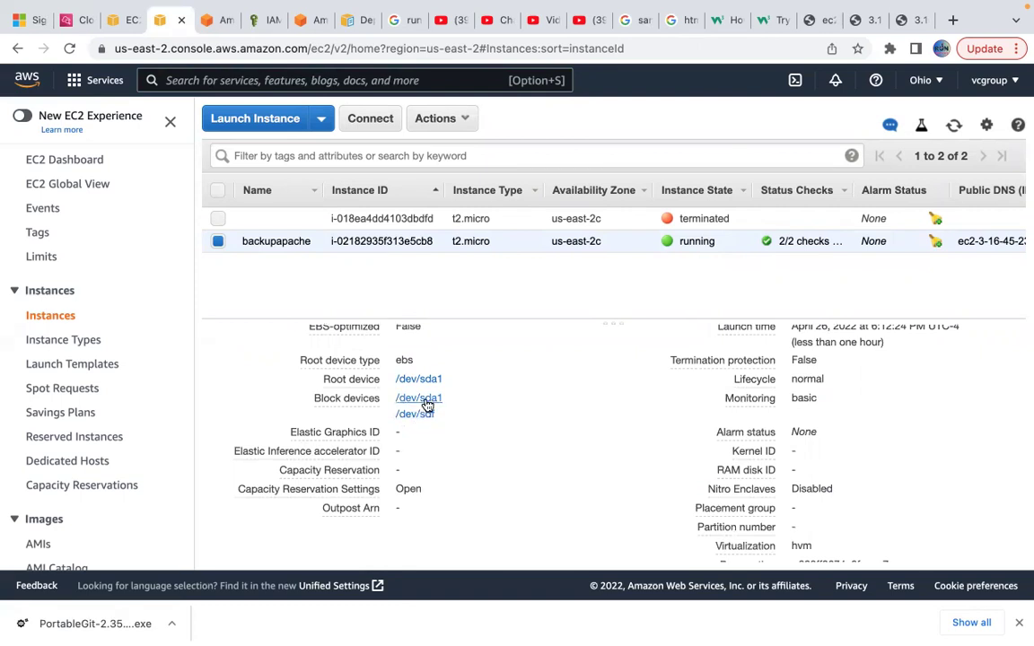
{"action": "scroll", "coordinate": [496, 420], "scroll_direction": "up", "scroll_amount": 1}
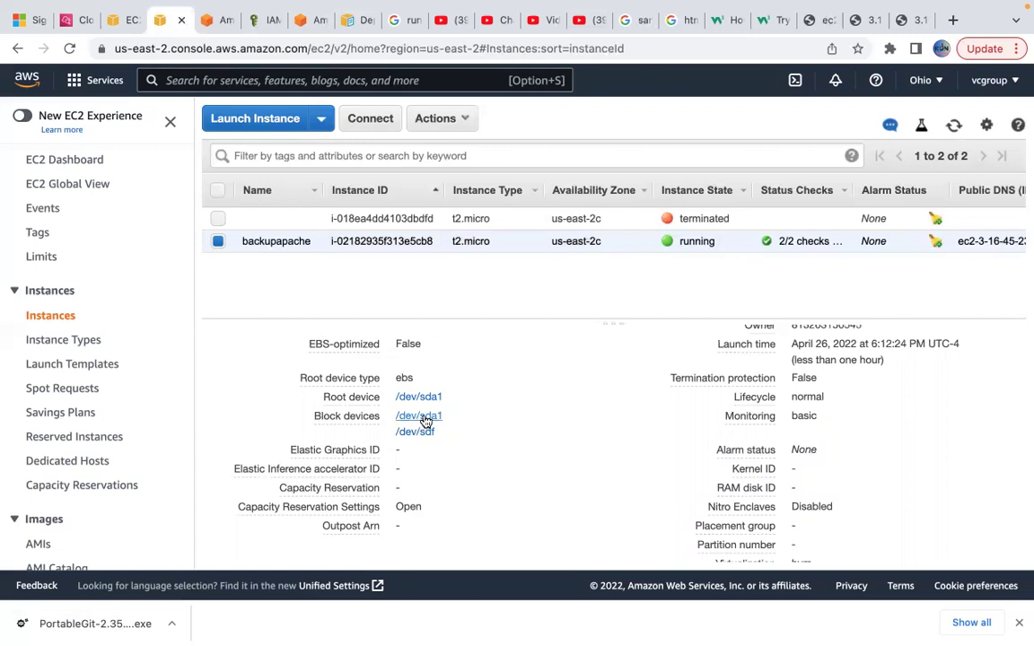
Open the Elastic Block Store snapshots list and start creating an image from the apache04 snapshot.
{"action": "scroll", "coordinate": [56, 494], "scroll_direction": "down", "scroll_amount": 3}
{"action": "scroll", "coordinate": [69, 507], "scroll_direction": "down", "scroll_amount": 2}
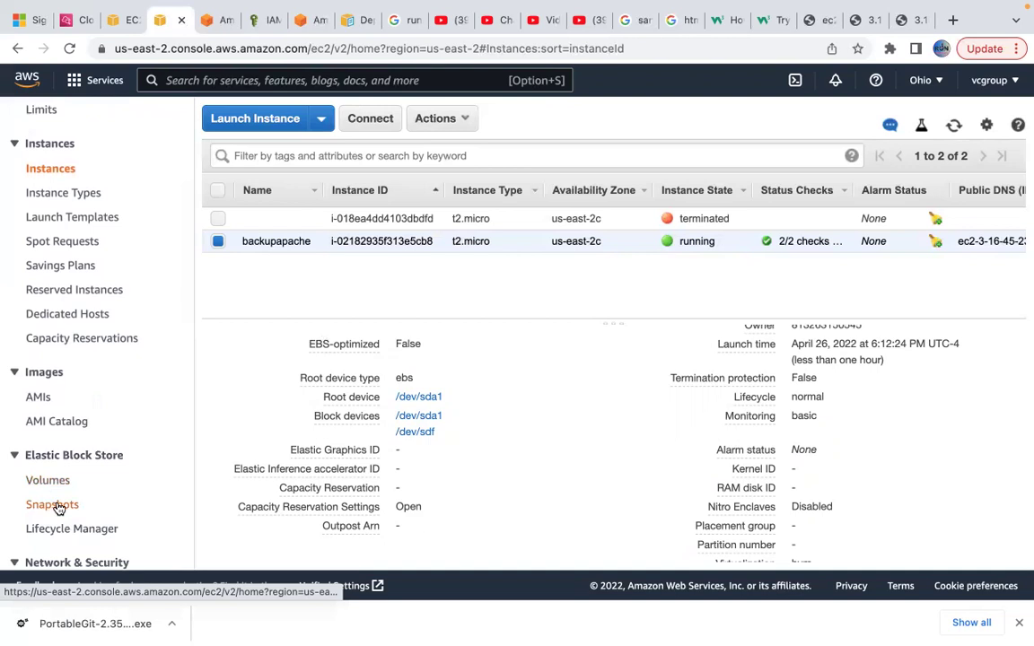
{"action": "left_click", "coordinate": [56, 506]}
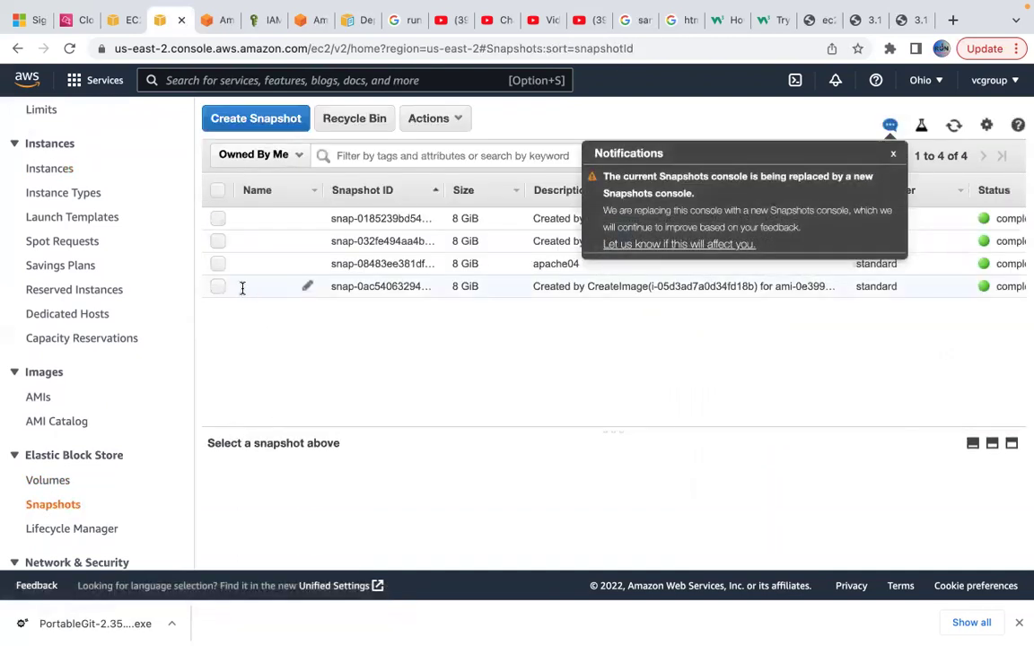
{"action": "left_click", "coordinate": [218, 264]}
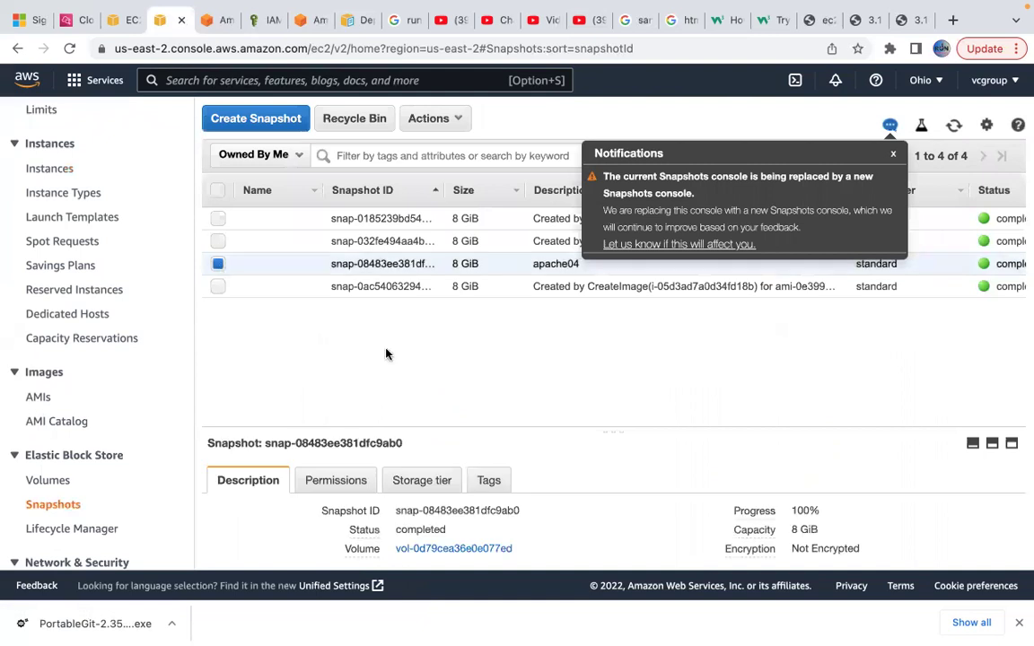
{"action": "left_click", "coordinate": [436, 118]}
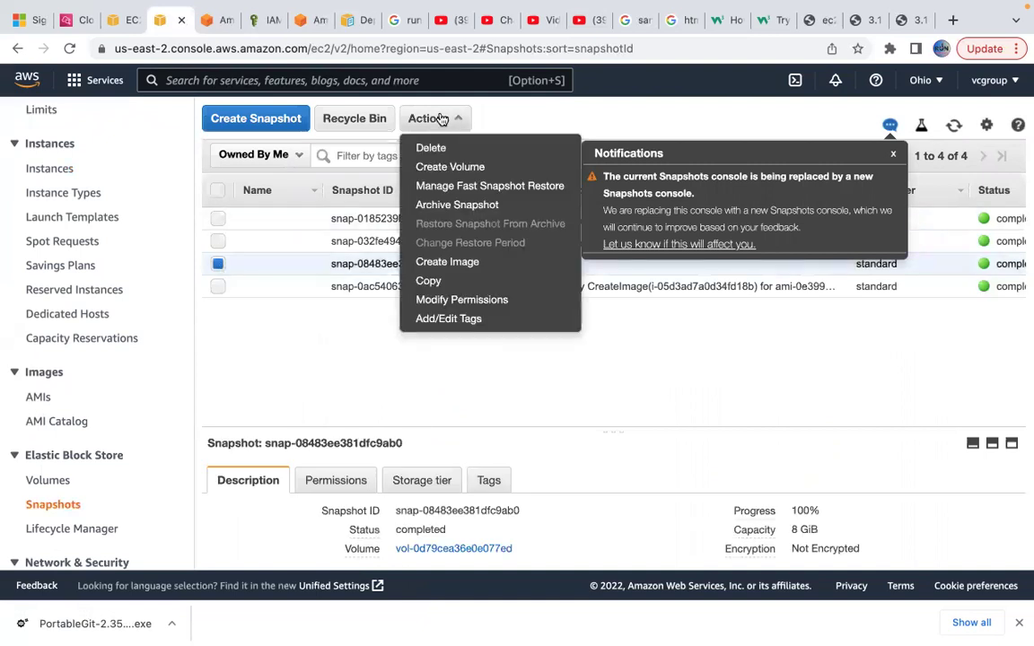
{"action": "left_click", "coordinate": [448, 262]}
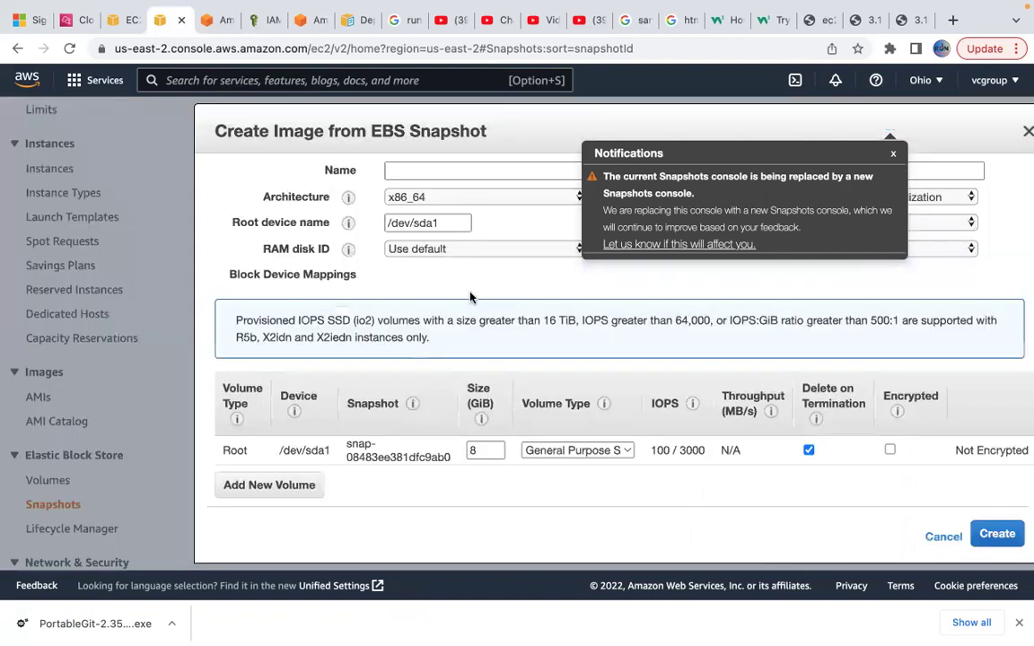
Add an EBS volume on /dev/sdb to the image's block device mappings and set its size to 10 GiB.
{"action": "left_click", "coordinate": [267, 489]}
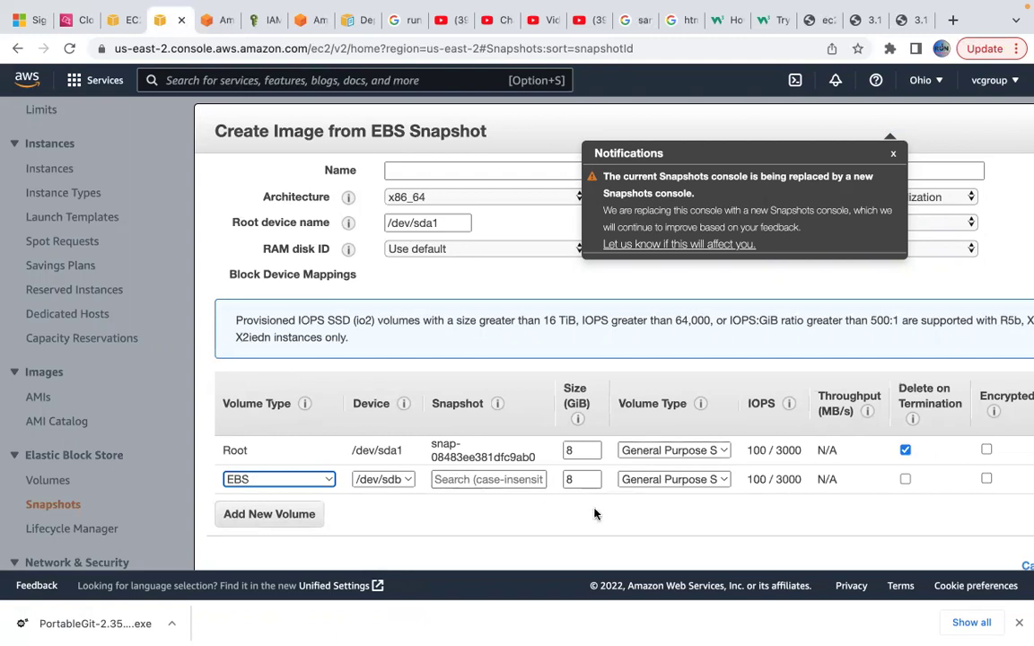
{"action": "scroll", "coordinate": [599, 510], "scroll_direction": "down", "scroll_amount": 1}
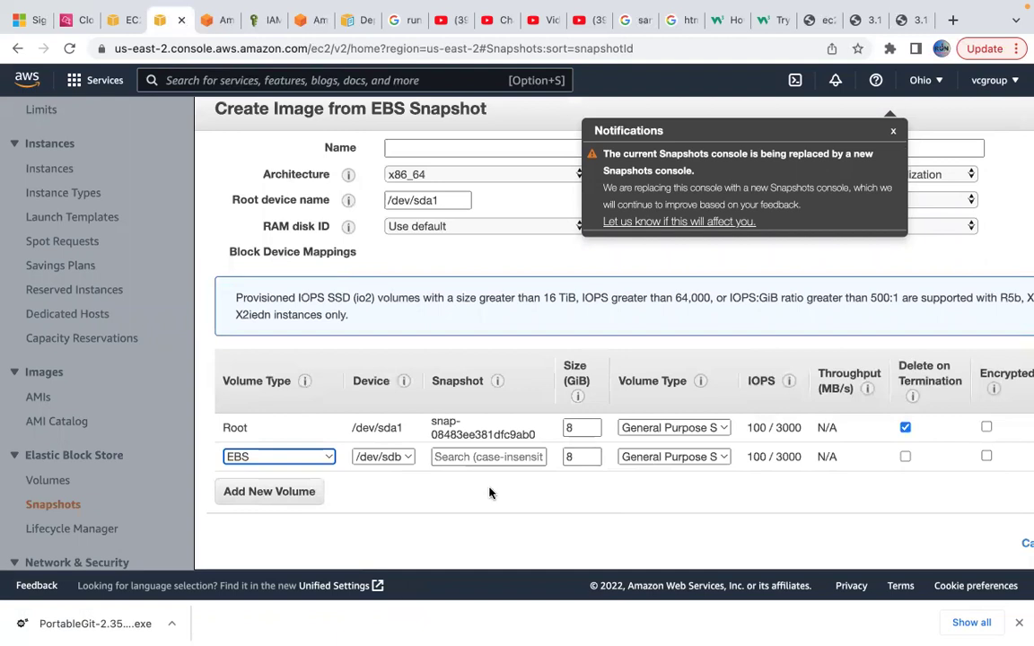
{"action": "scroll", "coordinate": [777, 491], "scroll_direction": "right", "scroll_amount": 3}
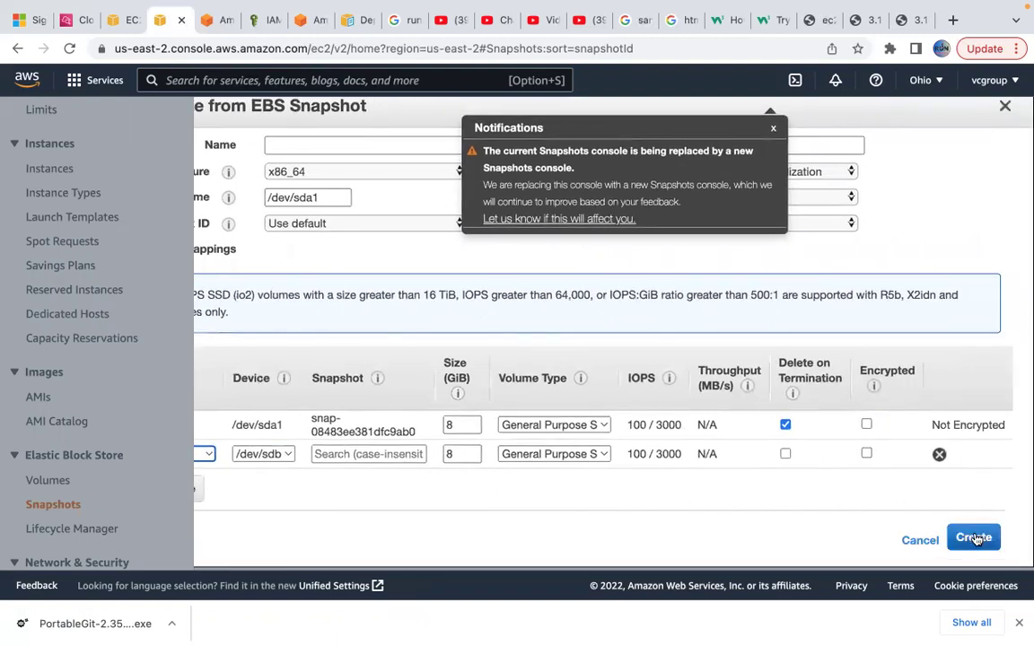
{"action": "left_click", "coordinate": [459, 448]}
{"action": "key", "text": "BackSpace"}
{"action": "type", "text": "100"}
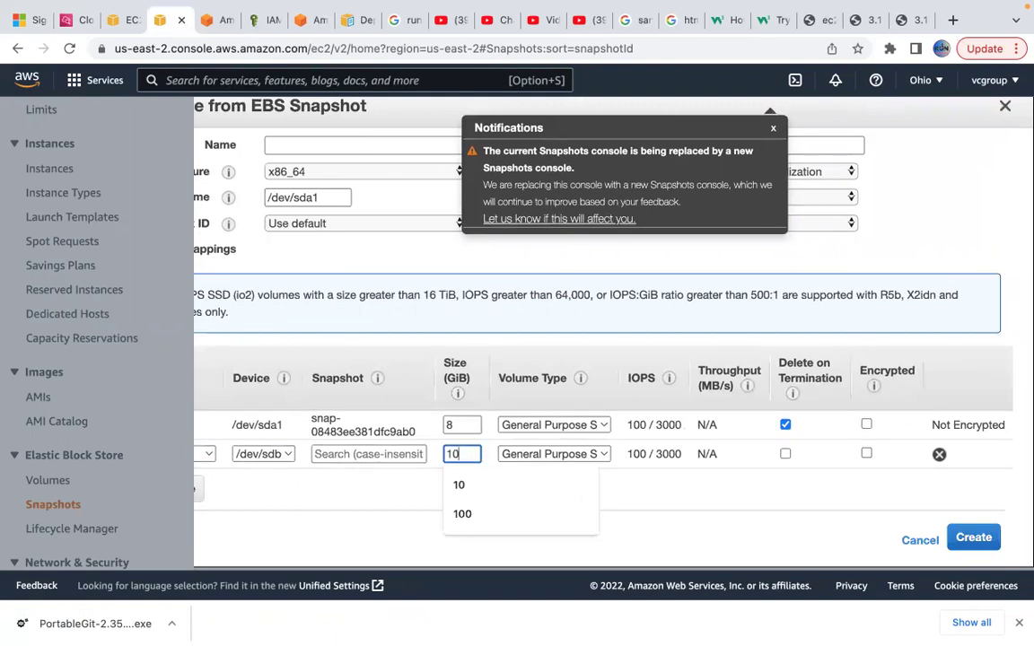
{"action": "left_click", "coordinate": [468, 488]}
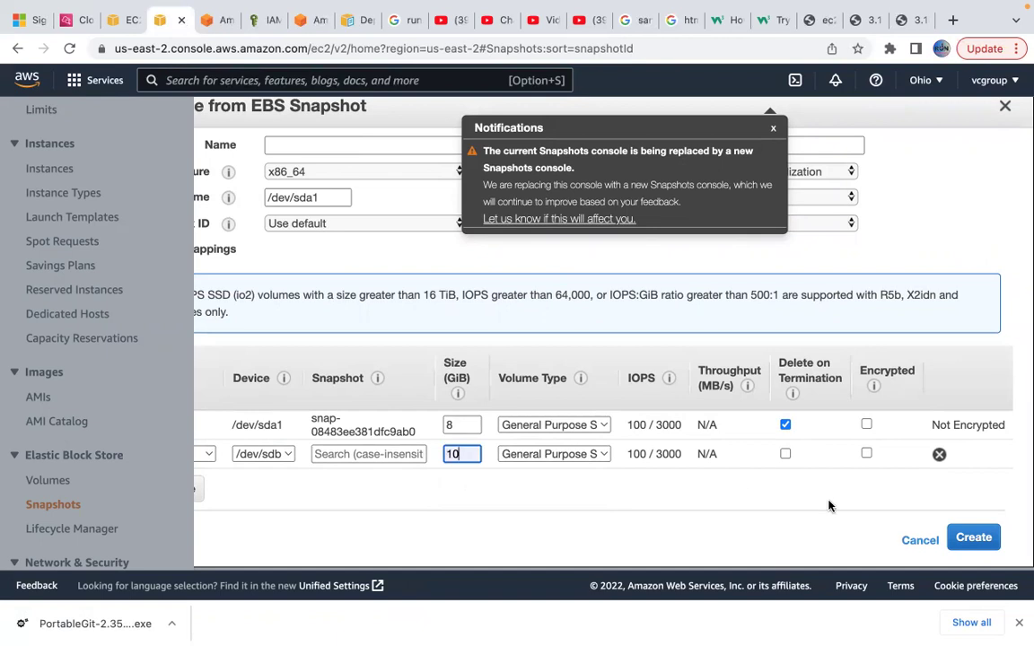
Name the image secondbackup and create it from the apache04 snapshot with the extra volume.
{"action": "left_click", "coordinate": [966, 538]}
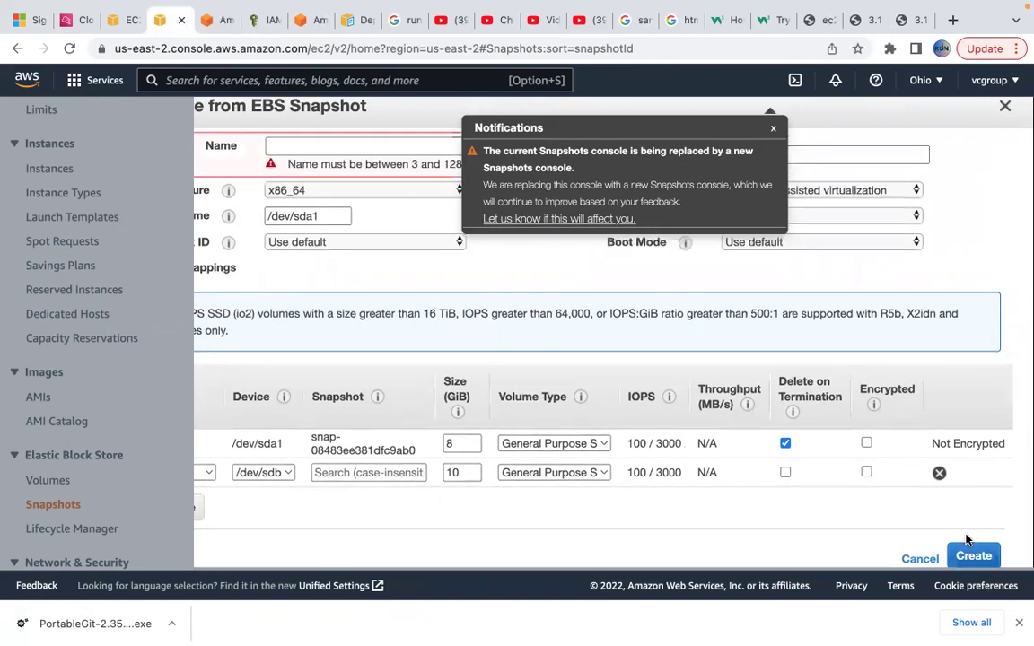
{"action": "scroll", "coordinate": [502, 346], "scroll_direction": "up", "scroll_amount": 1}
{"action": "left_click", "coordinate": [396, 172]}
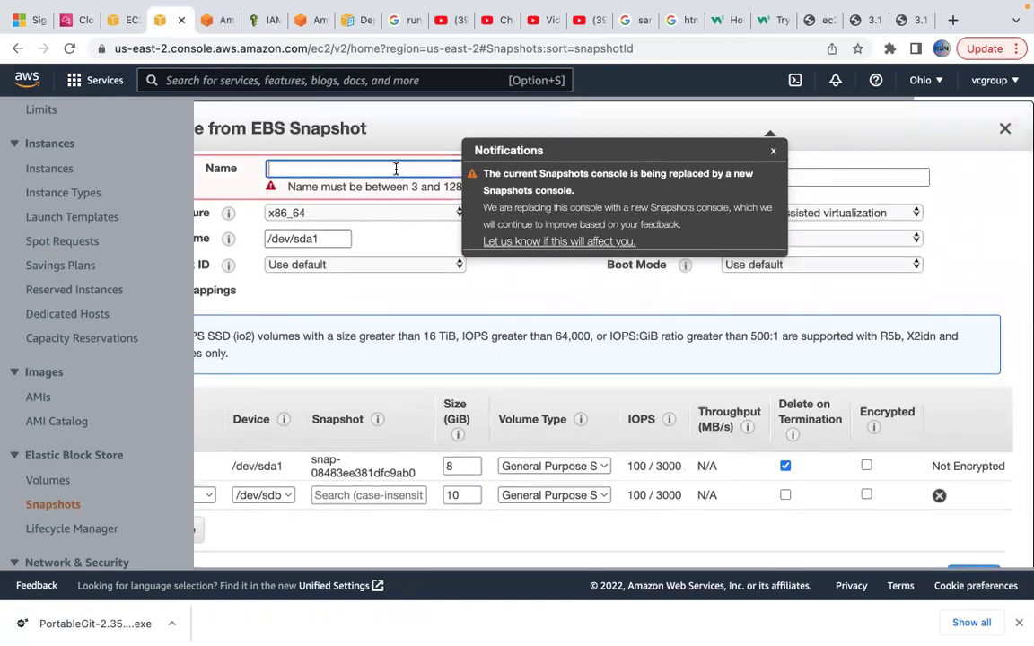
{"action": "type", "text": "secondbackup"}
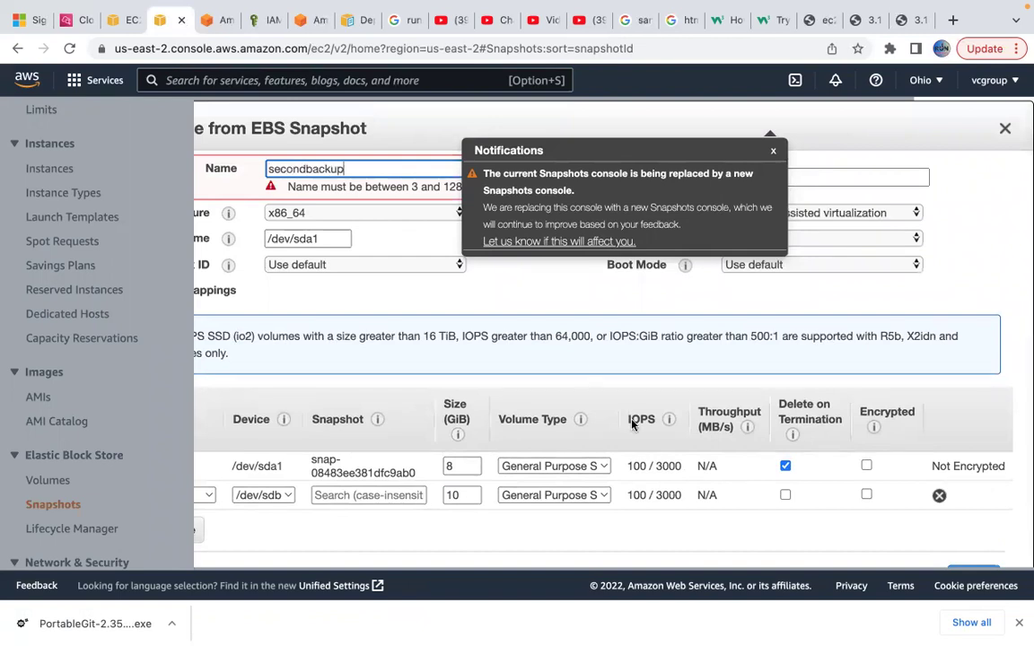
{"action": "scroll", "coordinate": [632, 419], "scroll_direction": "down", "scroll_amount": 1}
{"action": "left_click", "coordinate": [971, 537]}
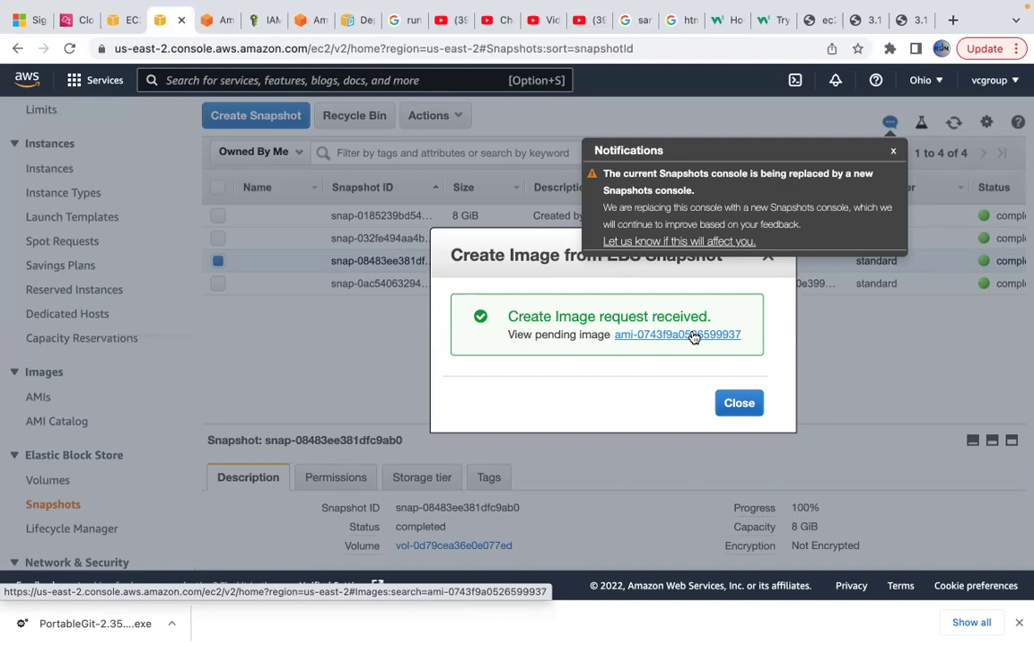
Open the newly requested secondbackup image and deregister it.
{"action": "left_click", "coordinate": [693, 336]}
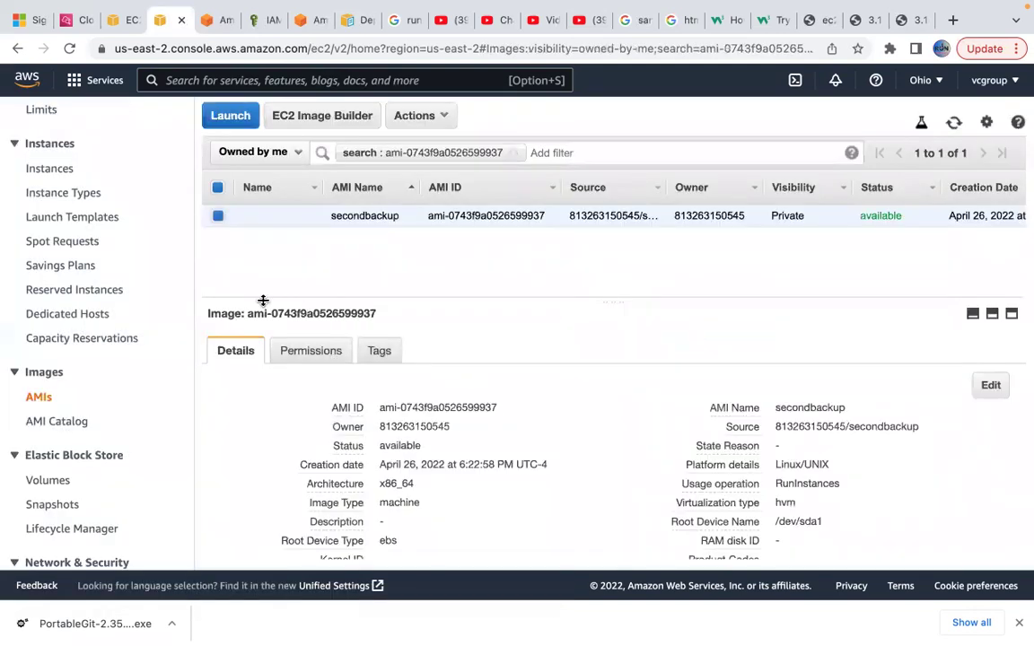
{"action": "left_click", "coordinate": [414, 115]}
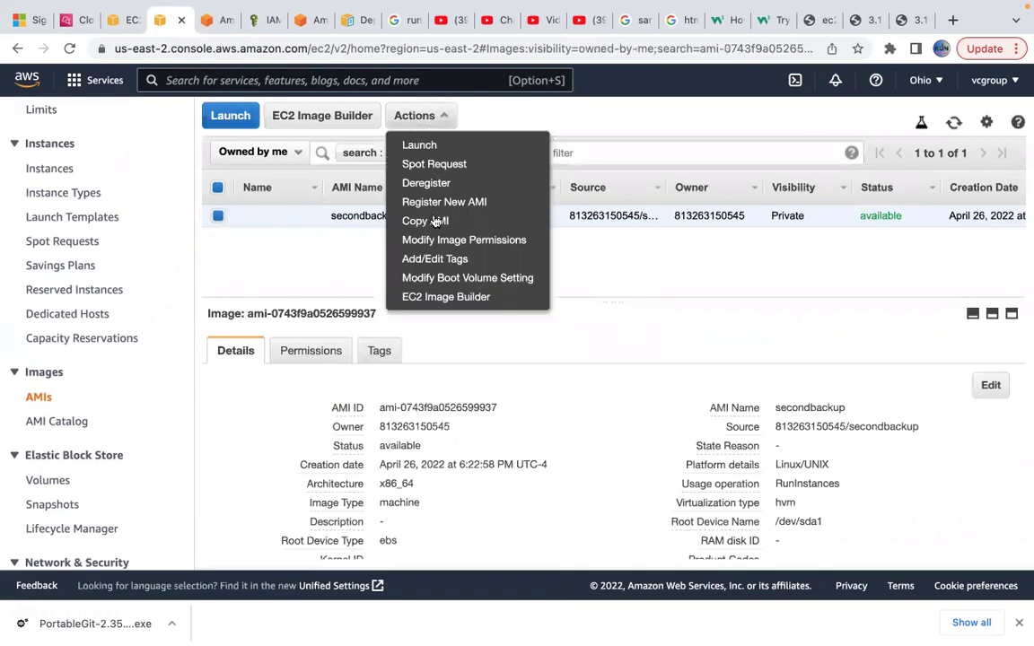
{"action": "left_click", "coordinate": [449, 184]}
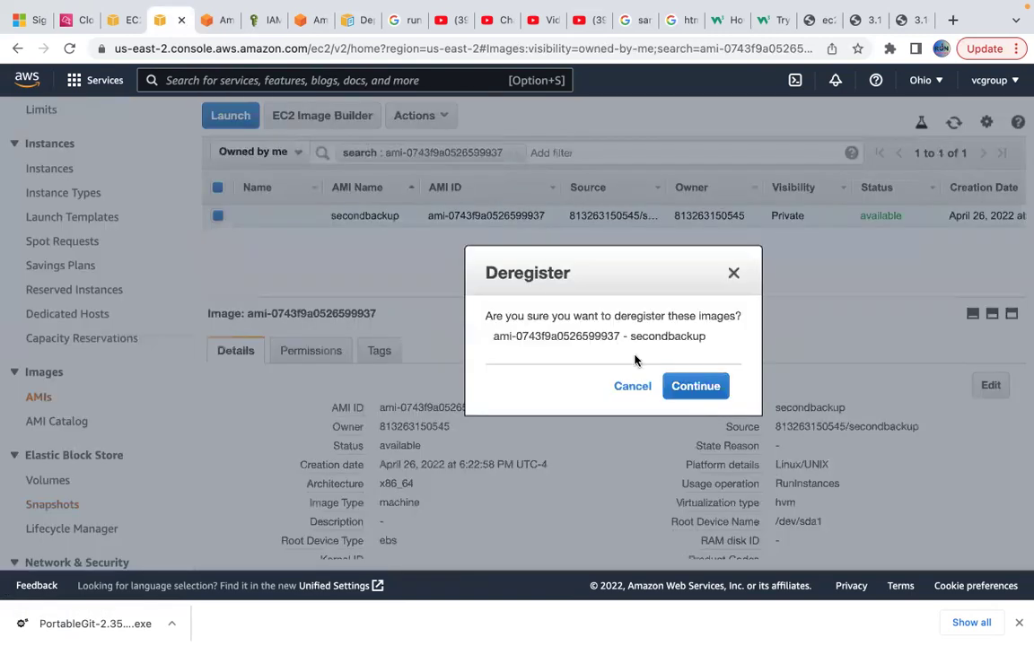
{"action": "left_click", "coordinate": [696, 386]}
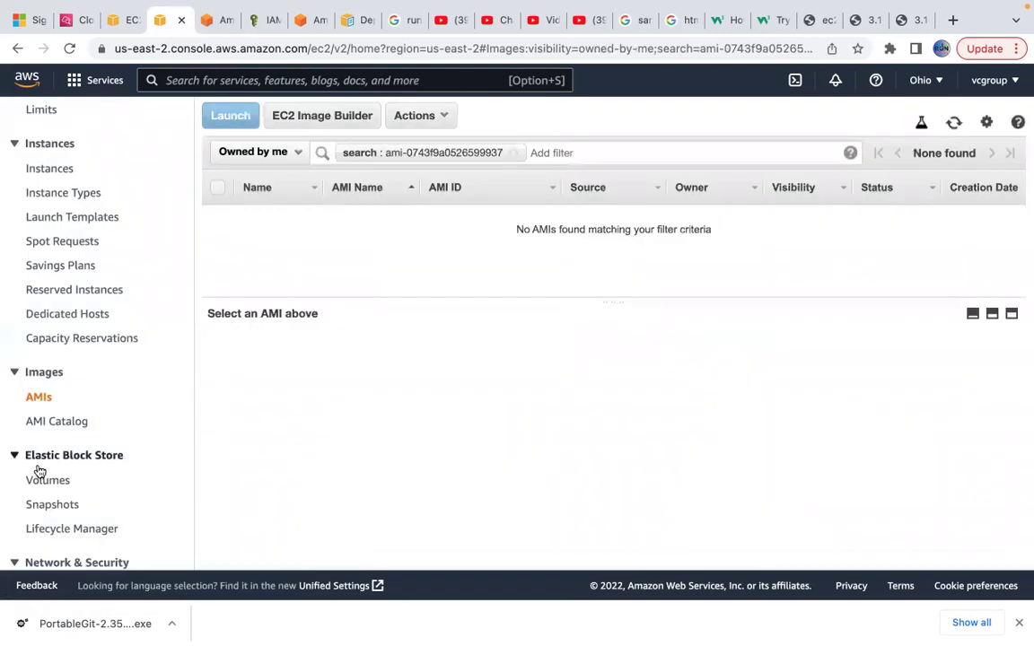
Delete all snapshots in the Elastic Block Store snapshots list, retrying the deletion of the apache04 snapshot before closing the dialog.
{"action": "left_click", "coordinate": [54, 504]}
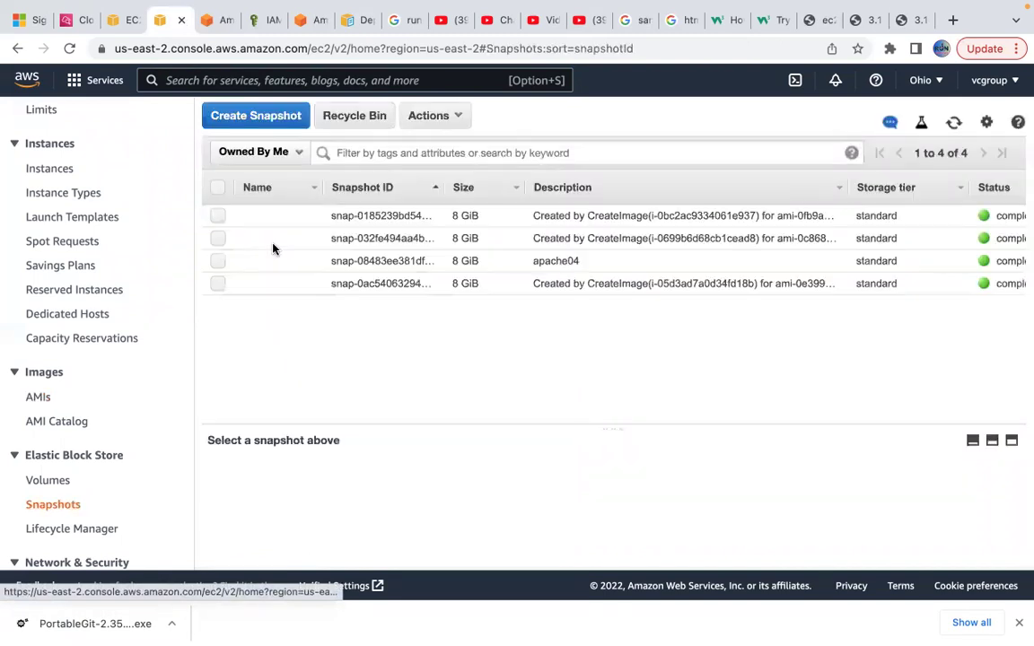
{"action": "left_click", "coordinate": [218, 186]}
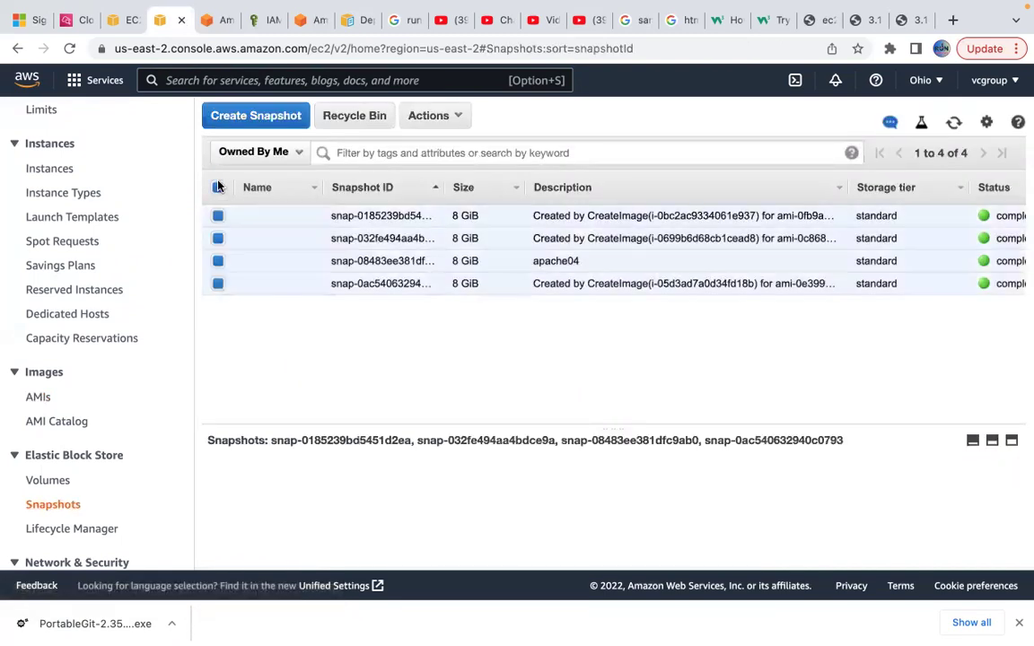
{"action": "left_click", "coordinate": [447, 119]}
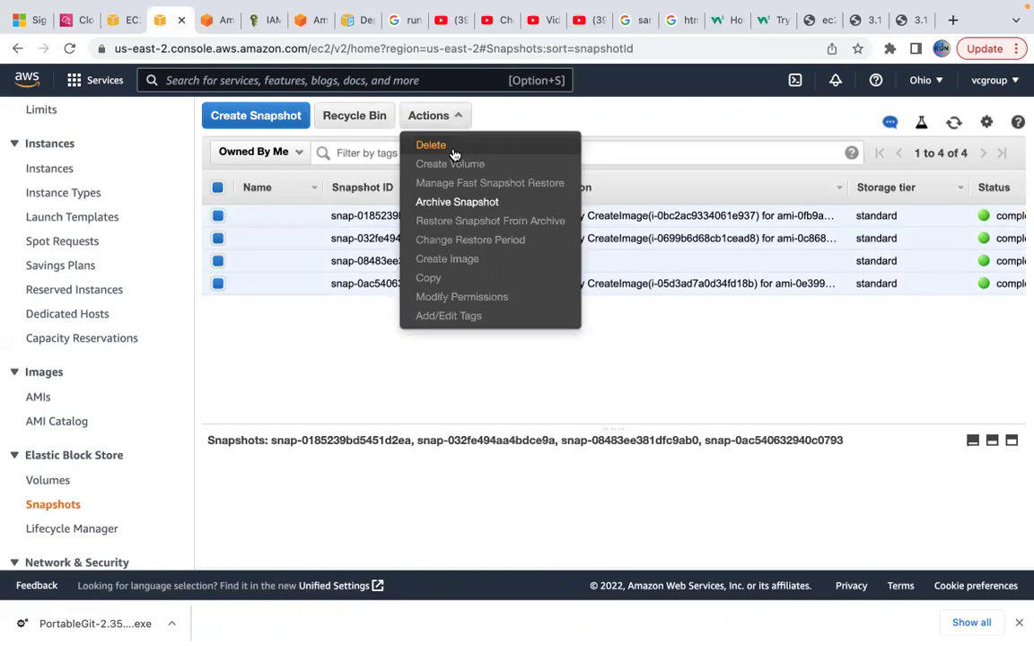
{"action": "left_click", "coordinate": [454, 153]}
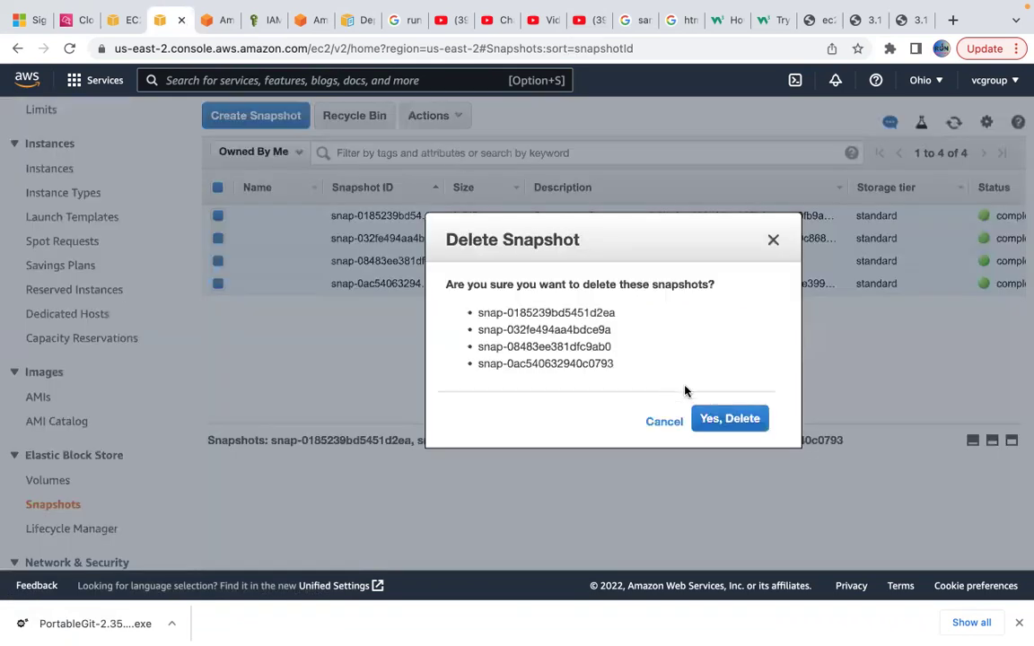
{"action": "left_click", "coordinate": [717, 421]}
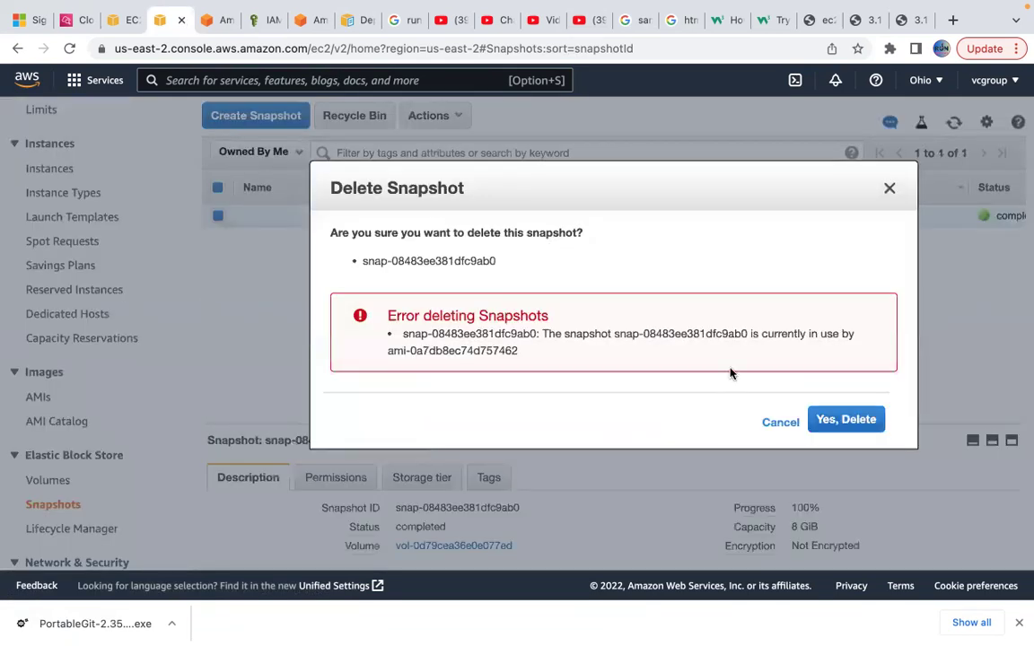
{"action": "left_click", "coordinate": [863, 418]}
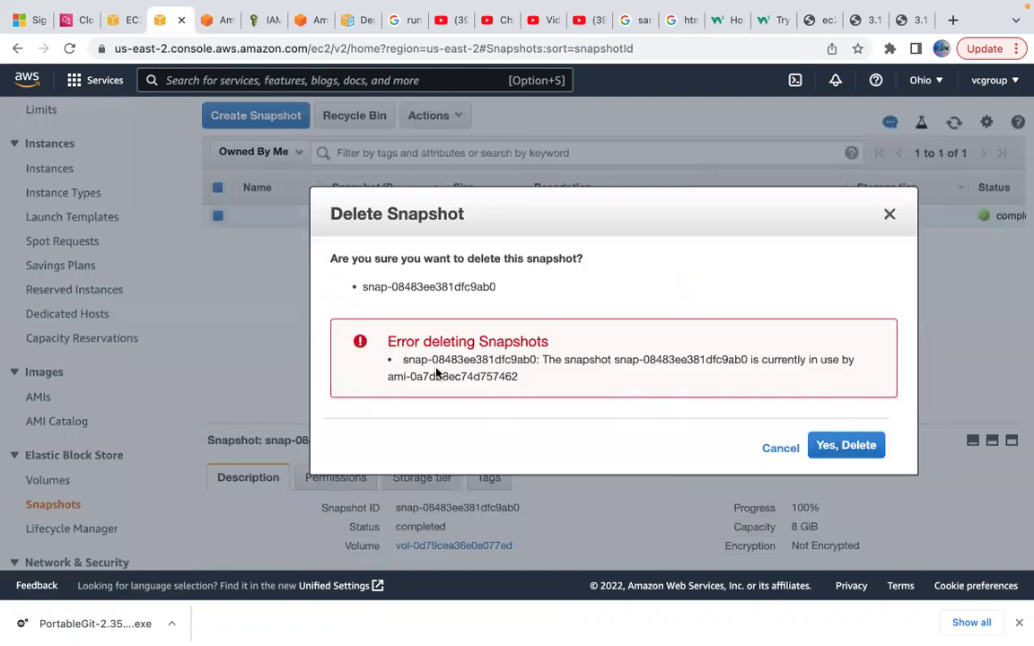
{"action": "left_click", "coordinate": [891, 214]}
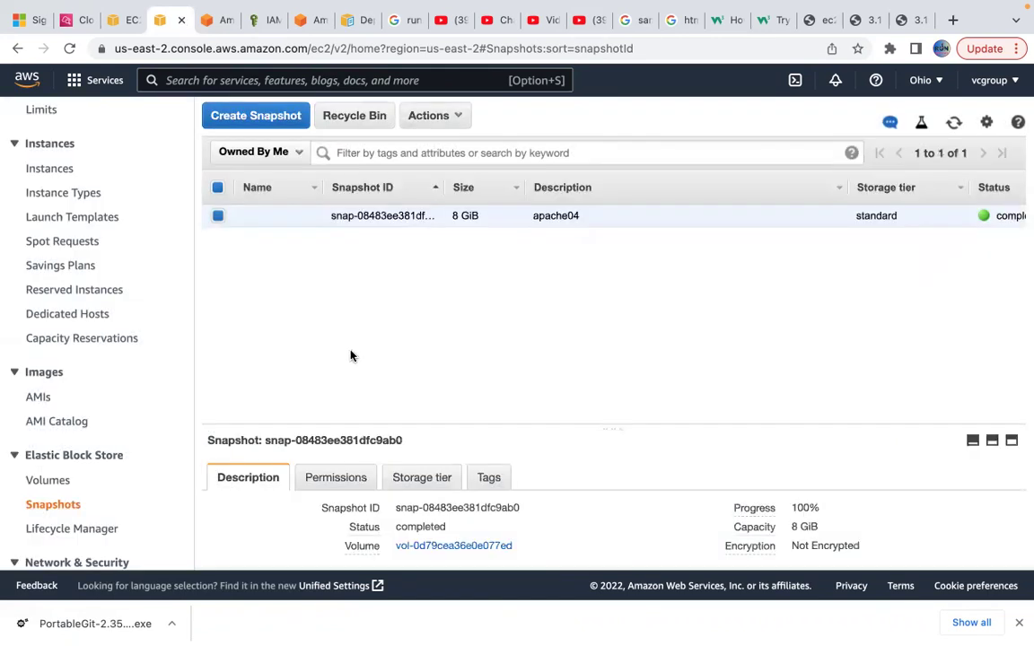
Open the list of owned AMIs and deregister the snapimageapache image.
{"action": "left_click", "coordinate": [30, 397]}
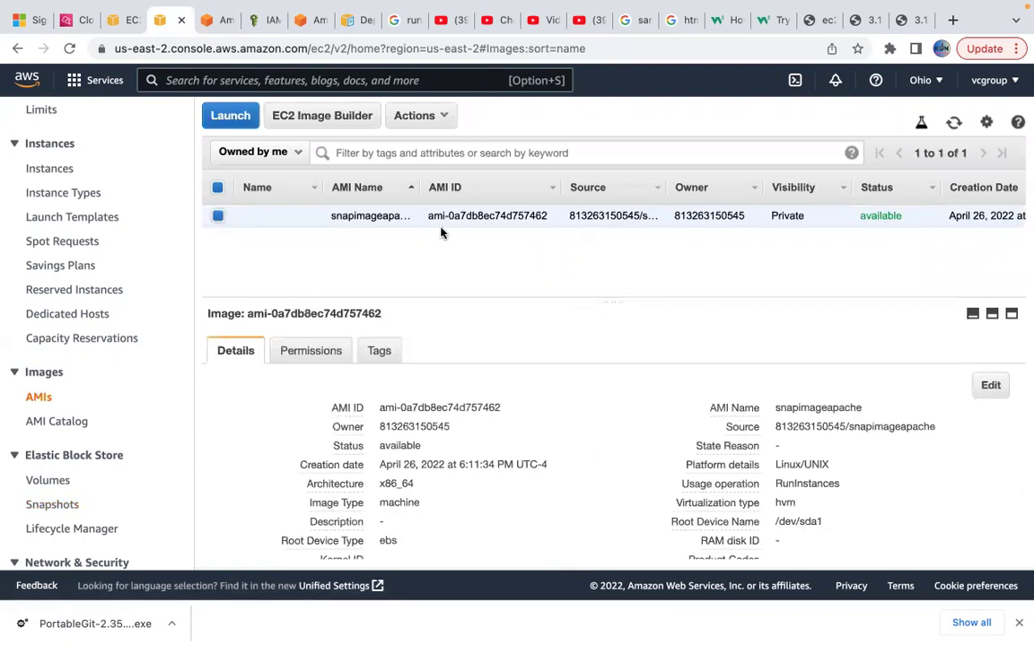
{"action": "left_click", "coordinate": [433, 127]}
{"action": "left_click", "coordinate": [425, 182]}
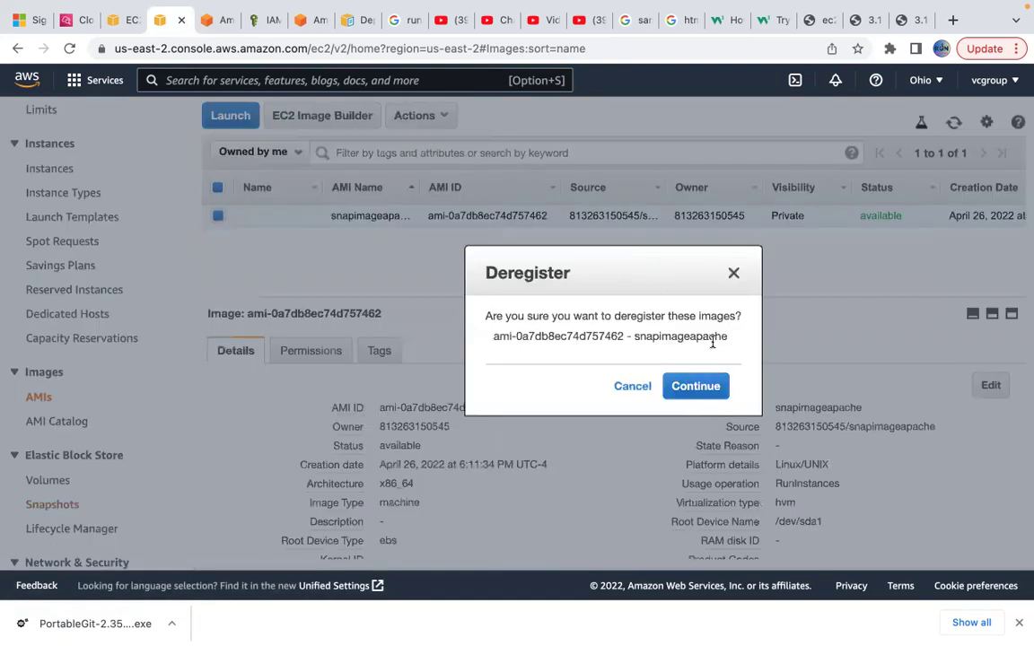
{"action": "left_click", "coordinate": [695, 386]}
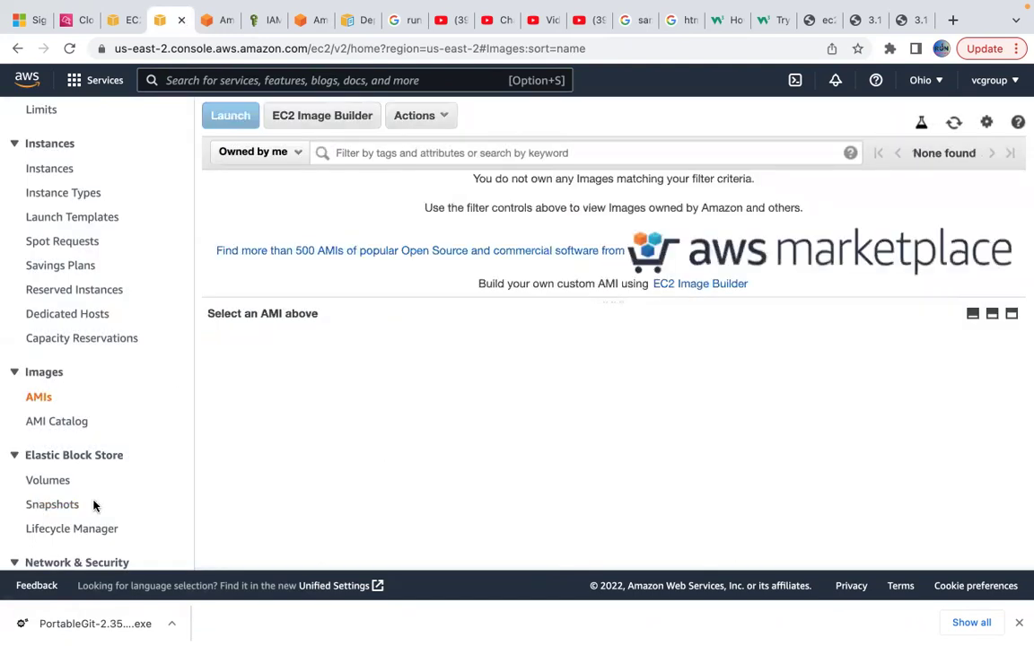
Delete the remaining apache04 snapshot and return to the EC2 instances list.
{"action": "left_click", "coordinate": [54, 505]}
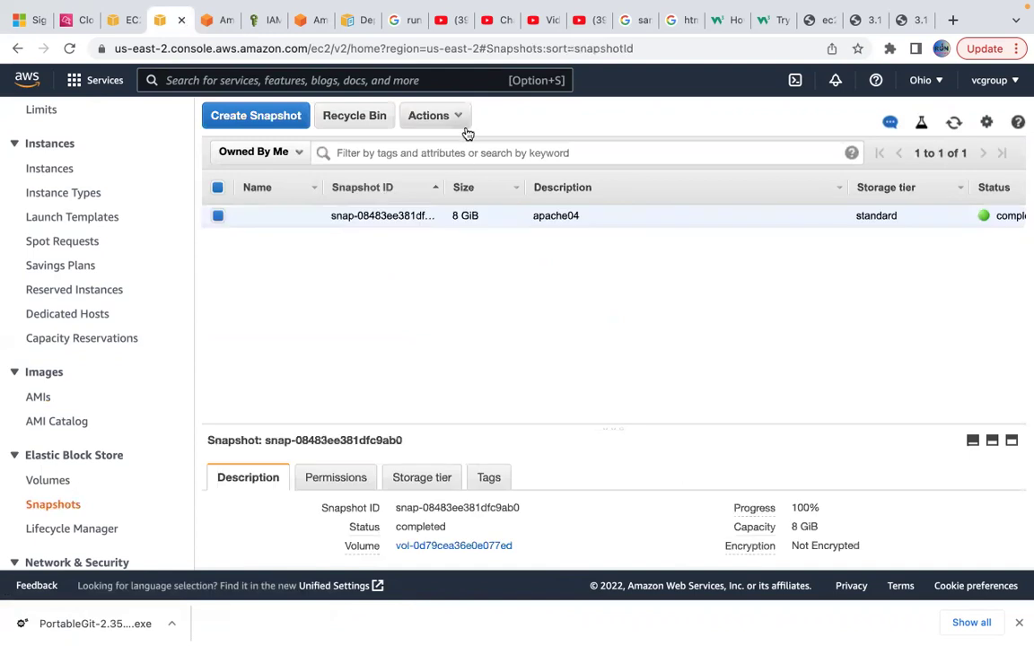
{"action": "left_click", "coordinate": [456, 117]}
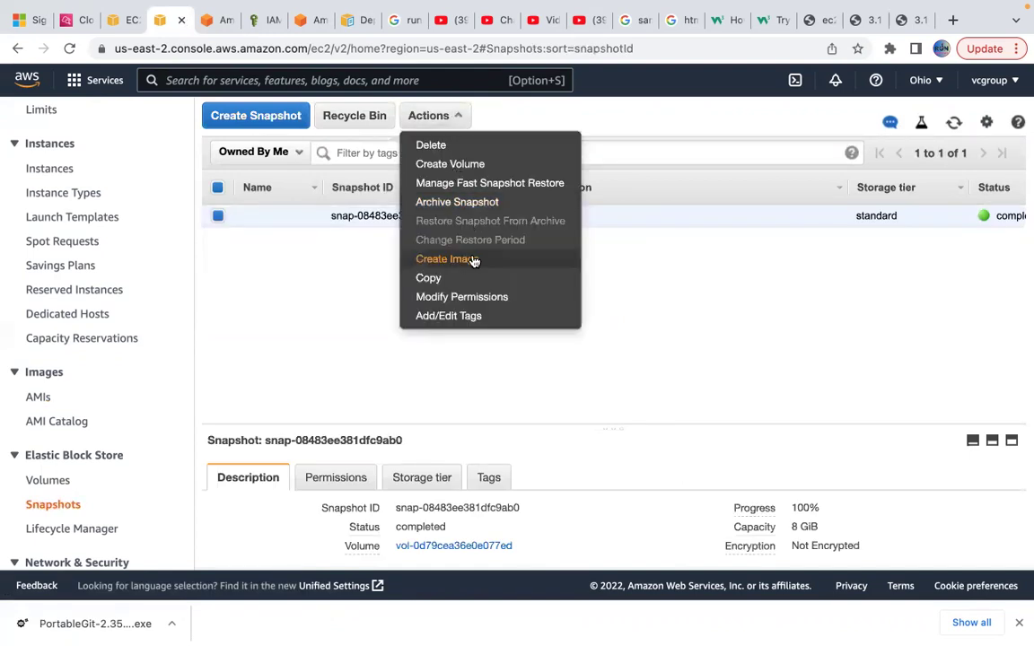
{"action": "left_click", "coordinate": [465, 145]}
{"action": "left_click", "coordinate": [754, 395]}
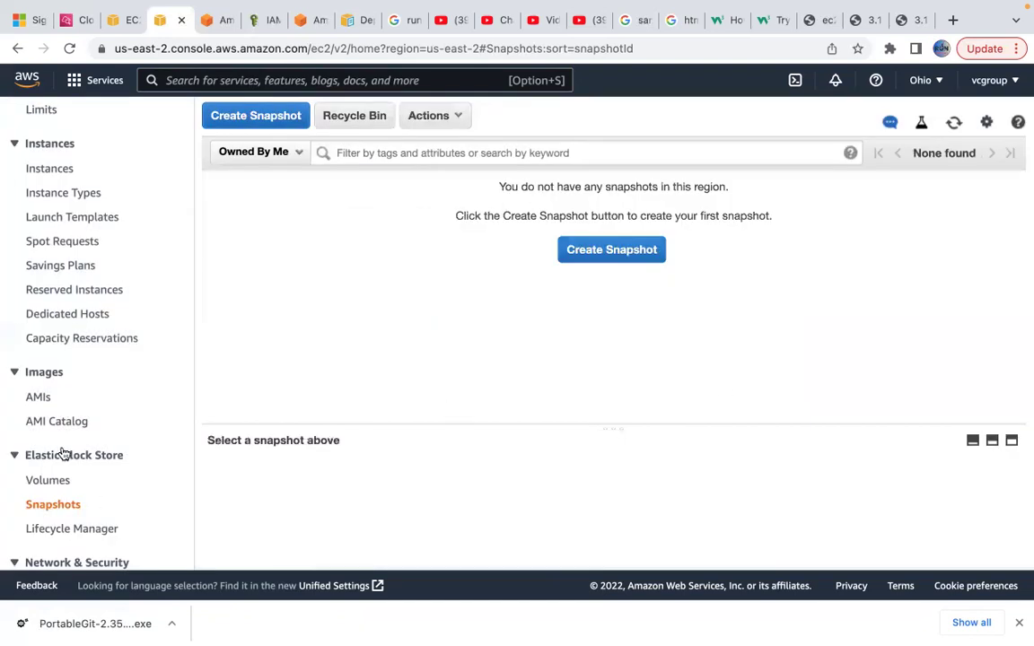
{"action": "left_click", "coordinate": [70, 168]}
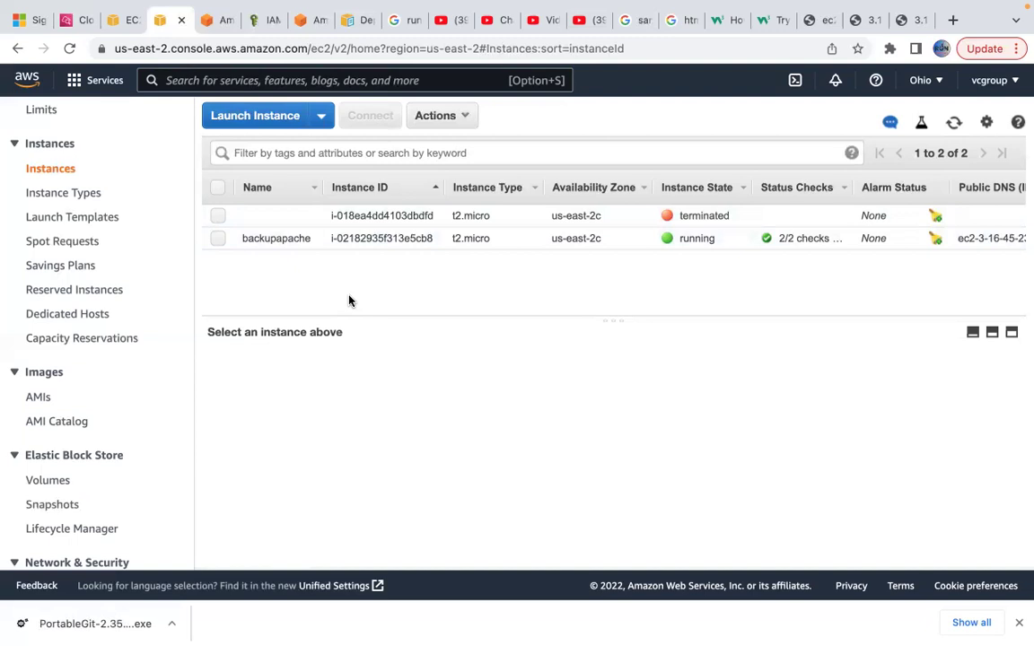
Switch to the W3Schools register form page and examine the form preview and its HTML example code.
{"action": "left_click", "coordinate": [727, 19]}
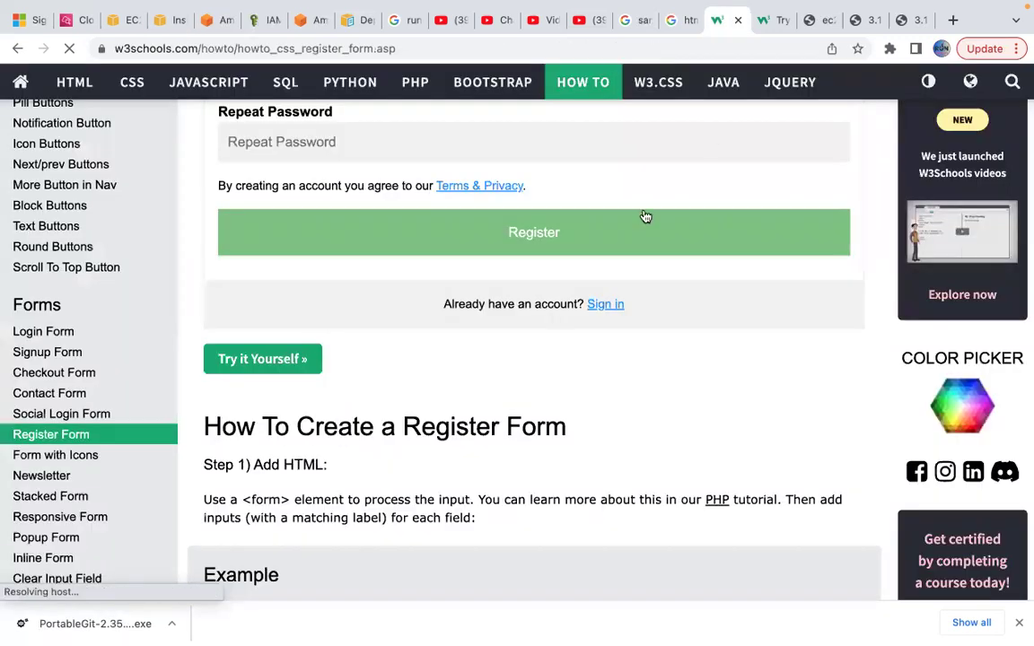
{"action": "scroll", "coordinate": [668, 351], "scroll_direction": "up", "scroll_amount": 3}
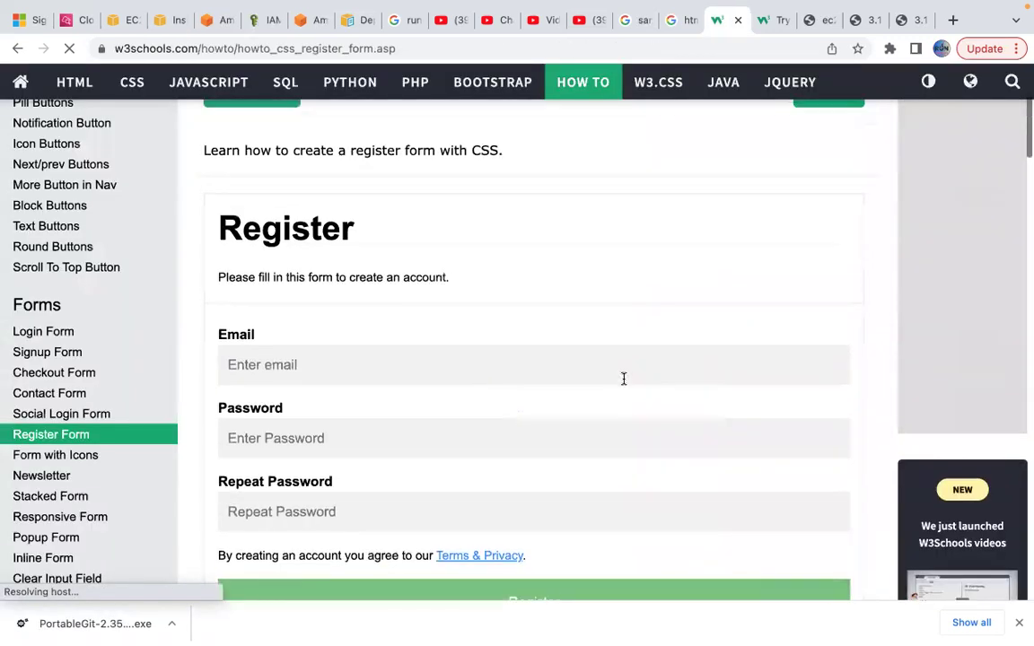
{"action": "scroll", "coordinate": [623, 376], "scroll_direction": "down", "scroll_amount": 5}
{"action": "scroll", "coordinate": [623, 385], "scroll_direction": "down", "scroll_amount": 3}
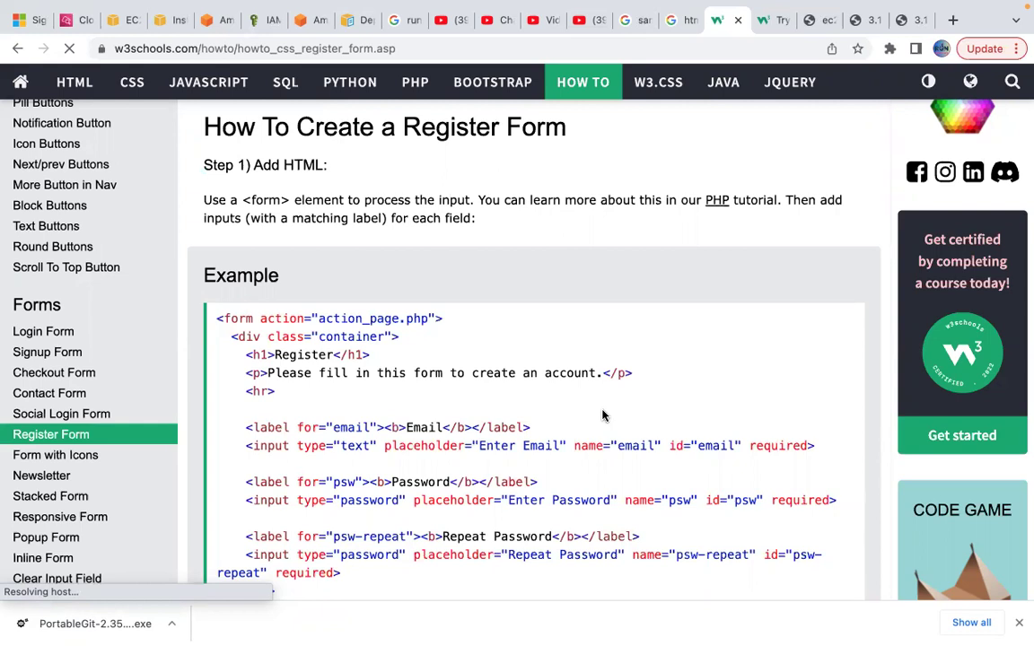
{"action": "scroll", "coordinate": [604, 417], "scroll_direction": "down", "scroll_amount": 1}
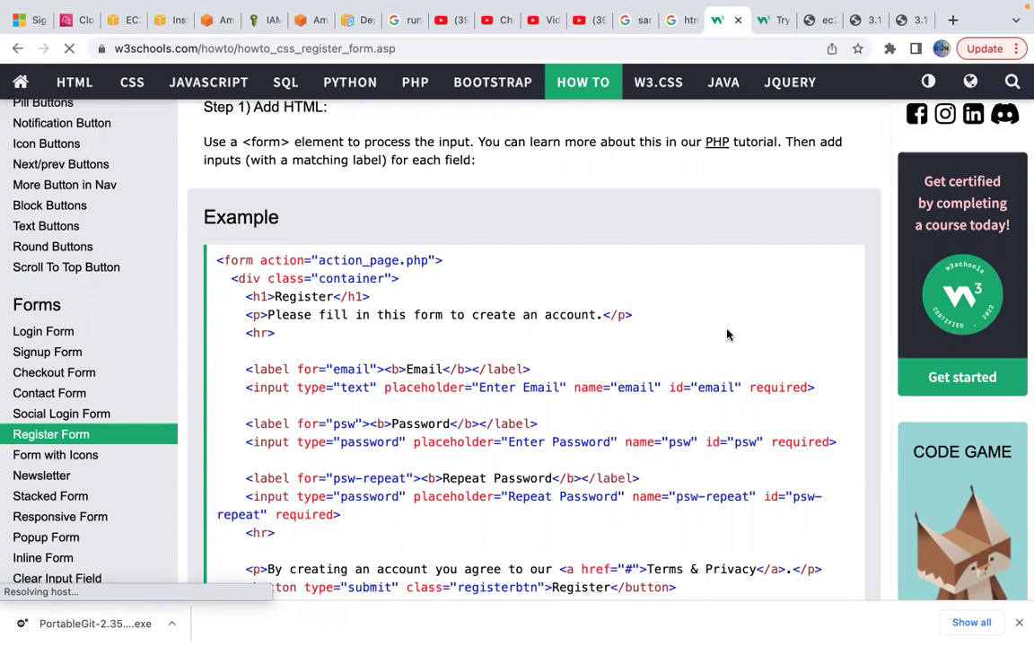
Search Google for "cloudformation" in a new browser tab and look through the results.
{"action": "left_click", "coordinate": [951, 20]}
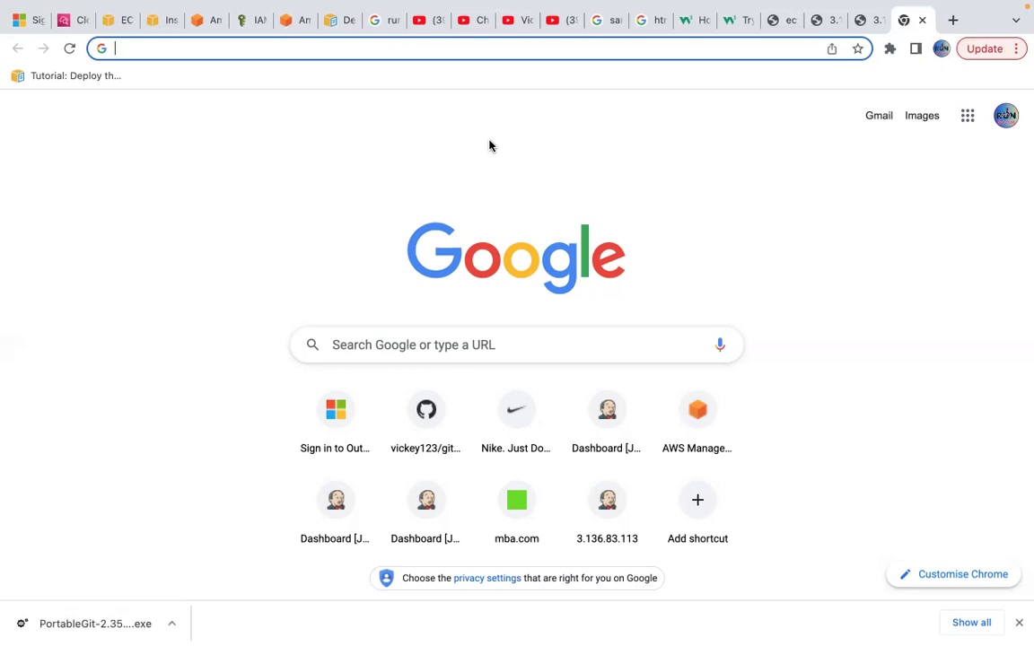
{"action": "type", "text": "clo"}
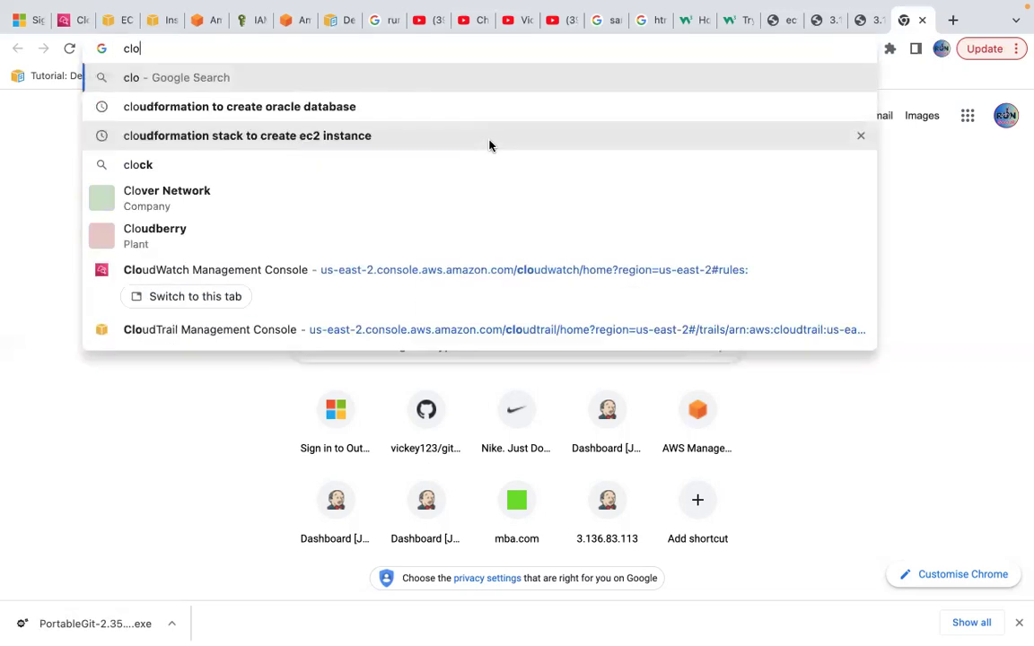
{"action": "type", "text": "udform"}
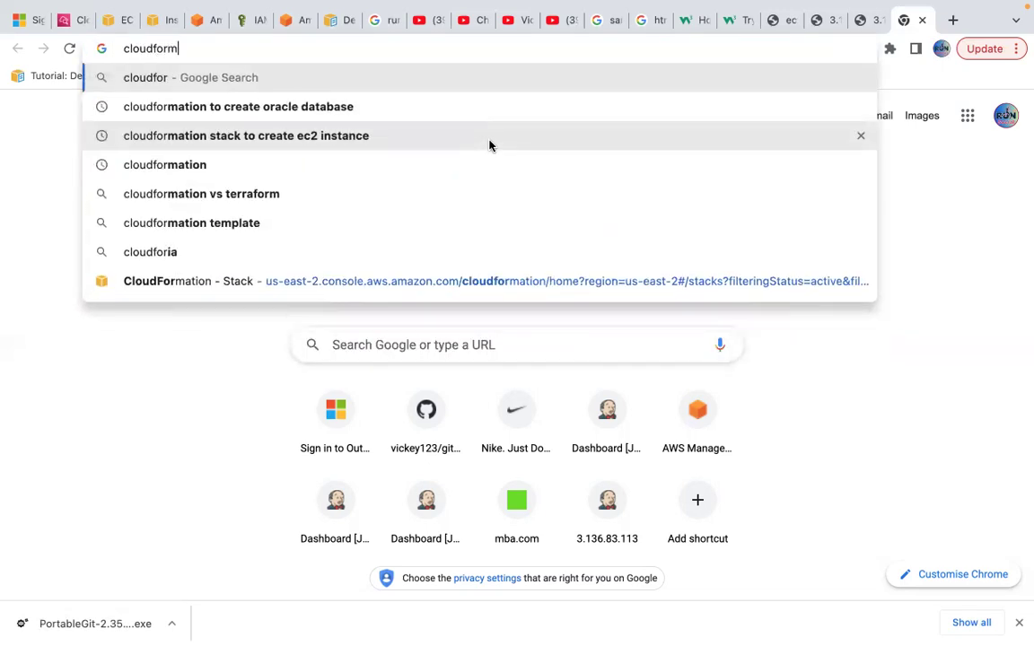
{"action": "type", "text": "ation"}
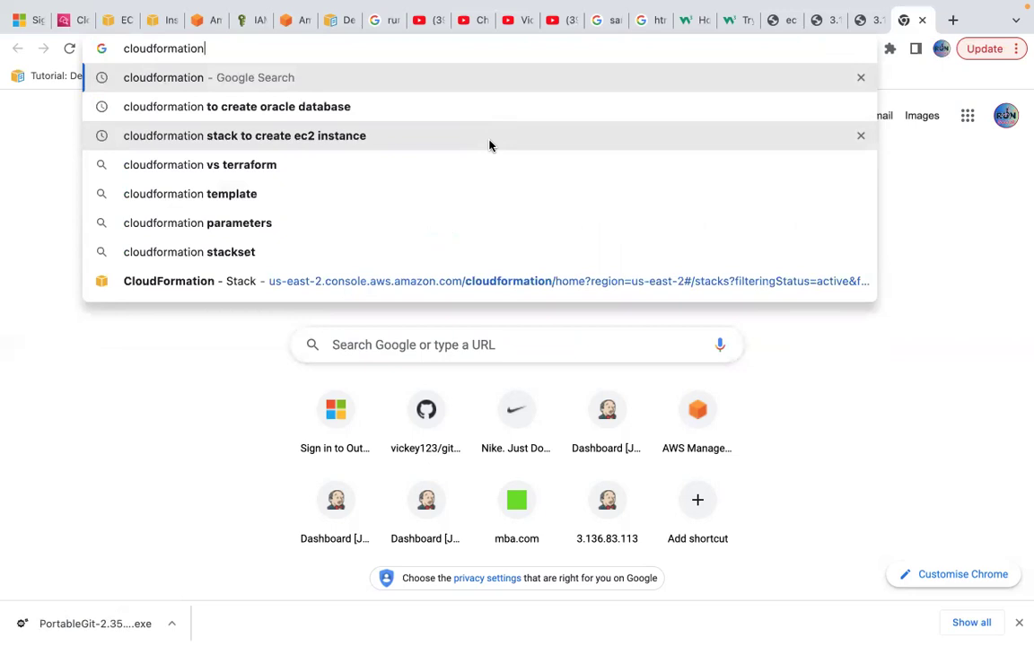
{"action": "key", "text": "Return"}
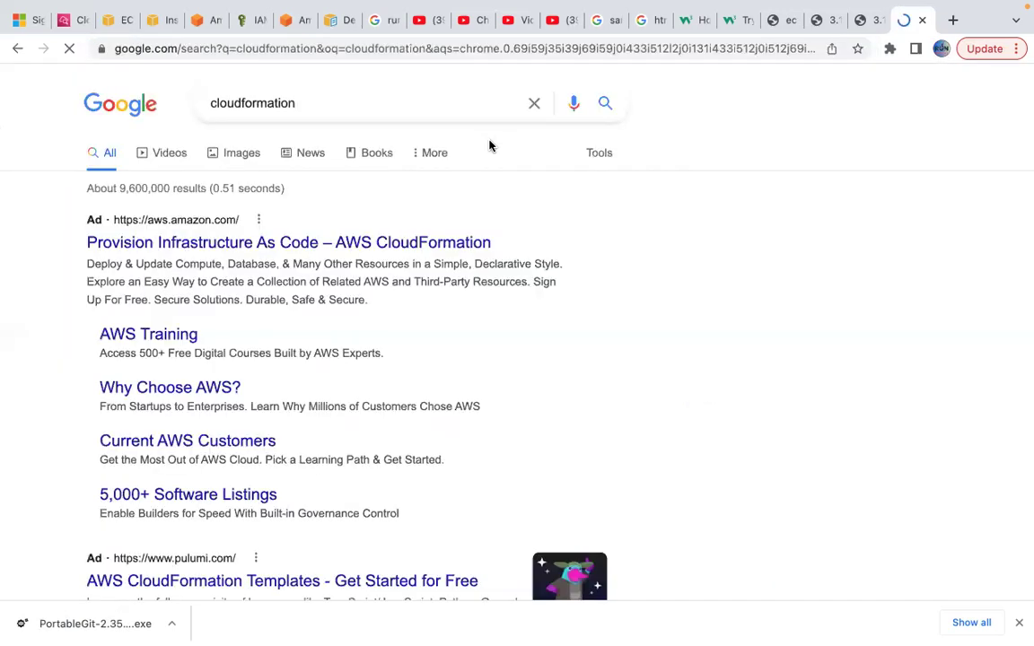
{"action": "scroll", "coordinate": [577, 420], "scroll_direction": "down", "scroll_amount": 3}
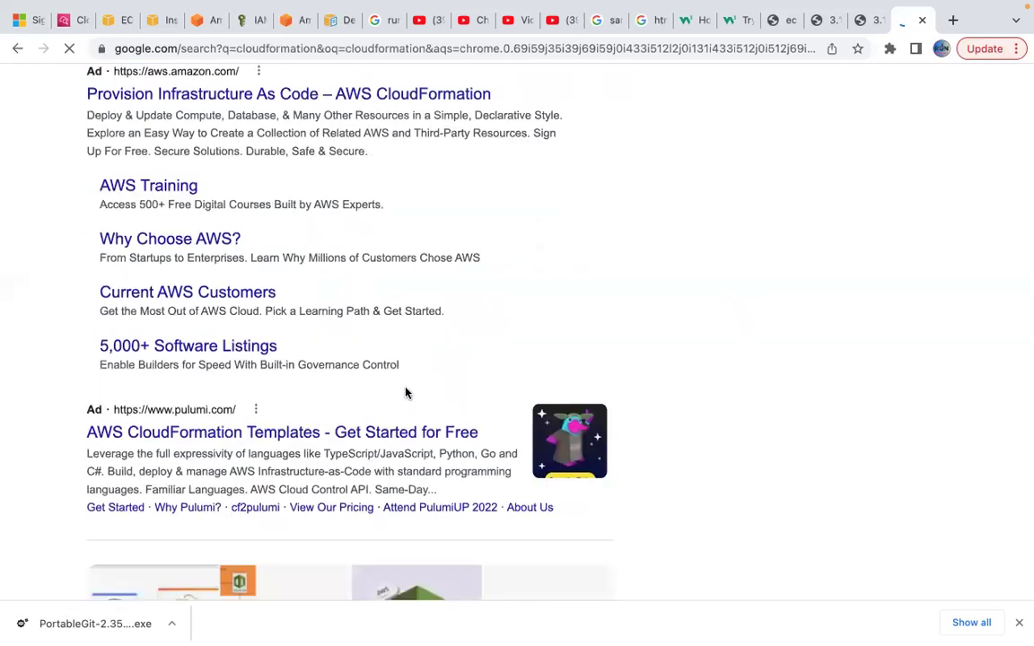
{"action": "scroll", "coordinate": [396, 454], "scroll_direction": "up", "scroll_amount": 4}
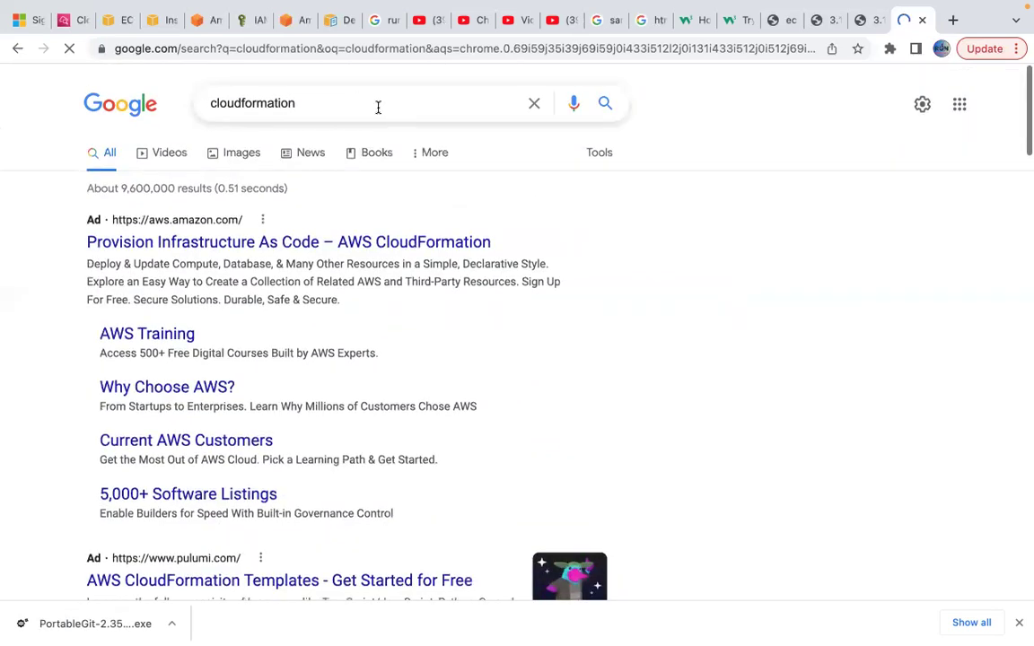
{"action": "left_click", "coordinate": [378, 107]}
{"action": "key", "text": "Left"}
{"action": "key", "text": "Left"}
{"action": "key", "text": "Left"}
{"action": "key", "text": "Left"}
{"action": "key", "text": "Left"}
{"action": "key", "text": "Left"}
{"action": "key", "text": "Left"}
{"action": "key", "text": "Left"}
{"action": "key", "text": "Left"}
{"action": "key", "text": "Left"}
{"action": "key", "text": "Left"}
{"action": "key", "text": "Left"}
{"action": "key", "text": "Left"}
{"action": "key", "text": "Left"}
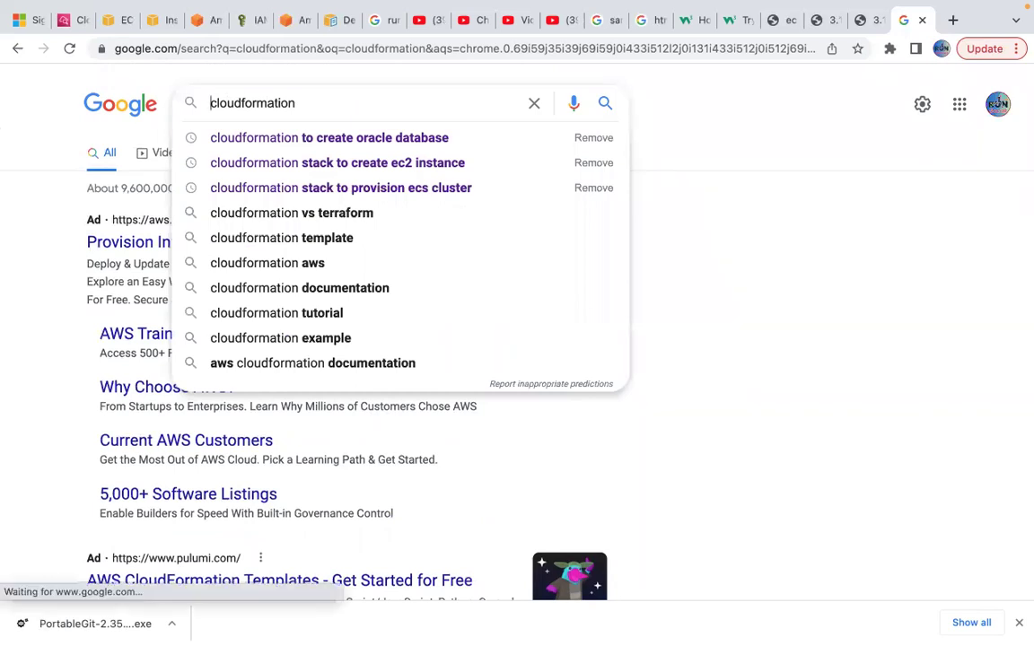
{"action": "type", "text": "ec"}
{"action": "key", "text": "BackSpace"}
{"action": "key", "text": "BackSpace"}
Extend the Google query and search for "cloudformation stack to create ec2 instance".
{"action": "key", "text": "Right"}
{"action": "key", "text": "Right"}
{"action": "key", "text": "Right"}
{"action": "key", "text": "Right"}
{"action": "key", "text": "Right"}
{"action": "key", "text": "Right"}
{"action": "key", "text": "Right"}
{"action": "key", "text": "Right"}
{"action": "key", "text": "Right"}
{"action": "key", "text": "Right"}
{"action": "key", "text": "Right"}
{"action": "key", "text": "Right"}
{"action": "key", "text": "Right"}
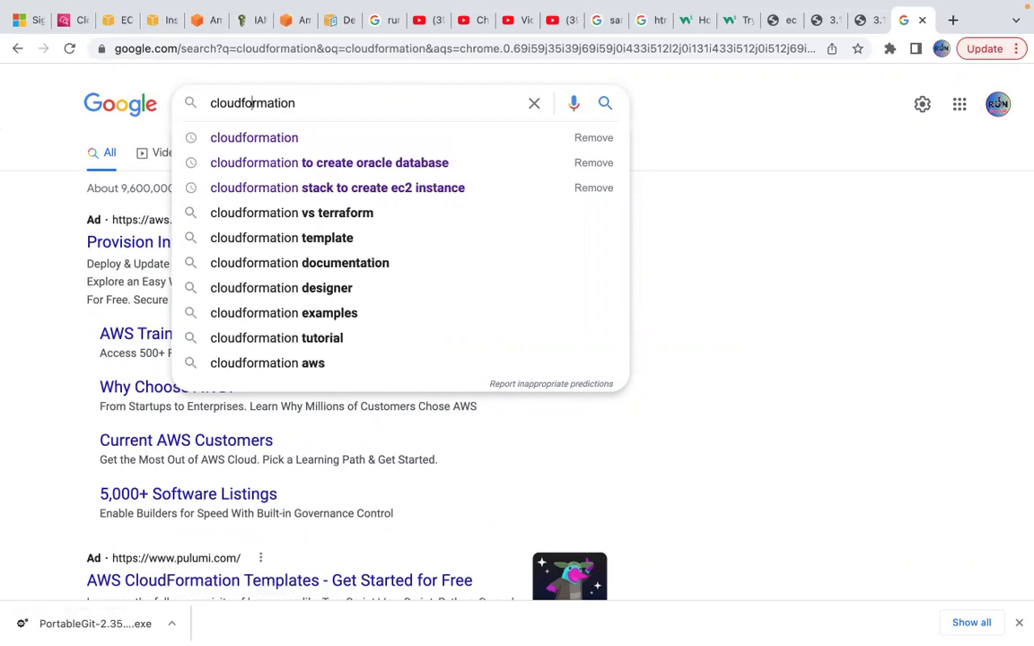
{"action": "key", "text": "Right"}
{"action": "type", "text": "c"}
{"action": "key", "text": "BackSpace"}
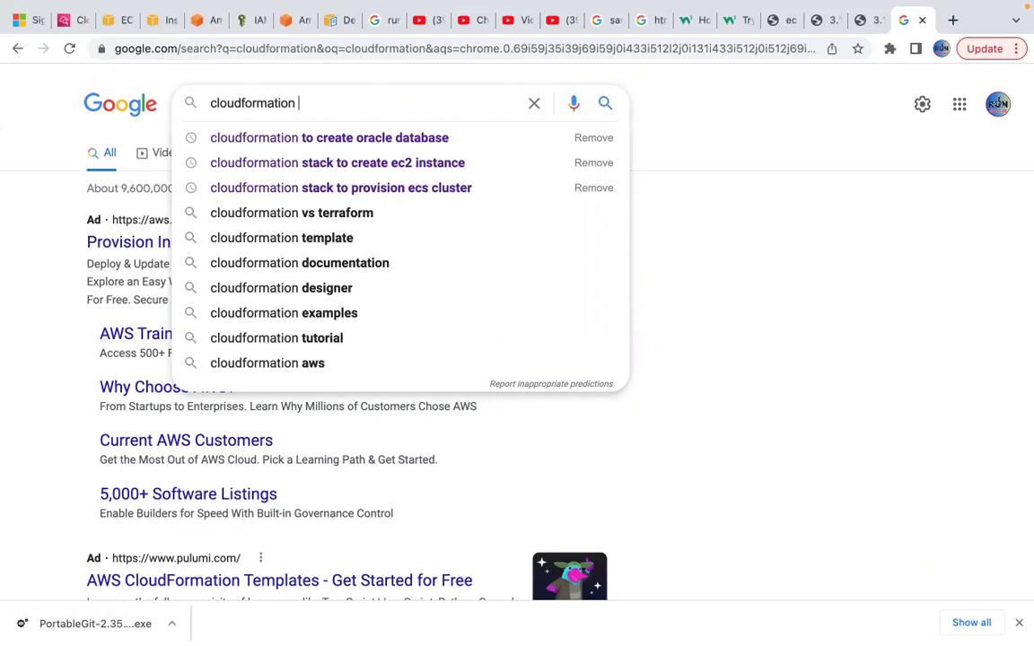
{"action": "type", "text": "stack to cr"}
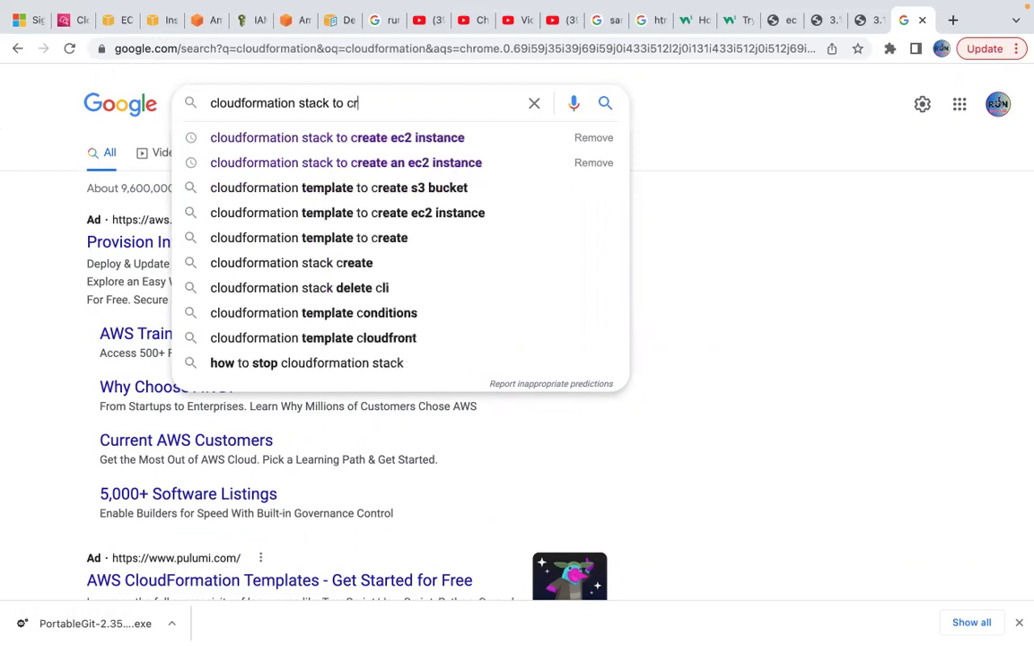
{"action": "key", "text": "Down"}
{"action": "key", "text": "Return"}
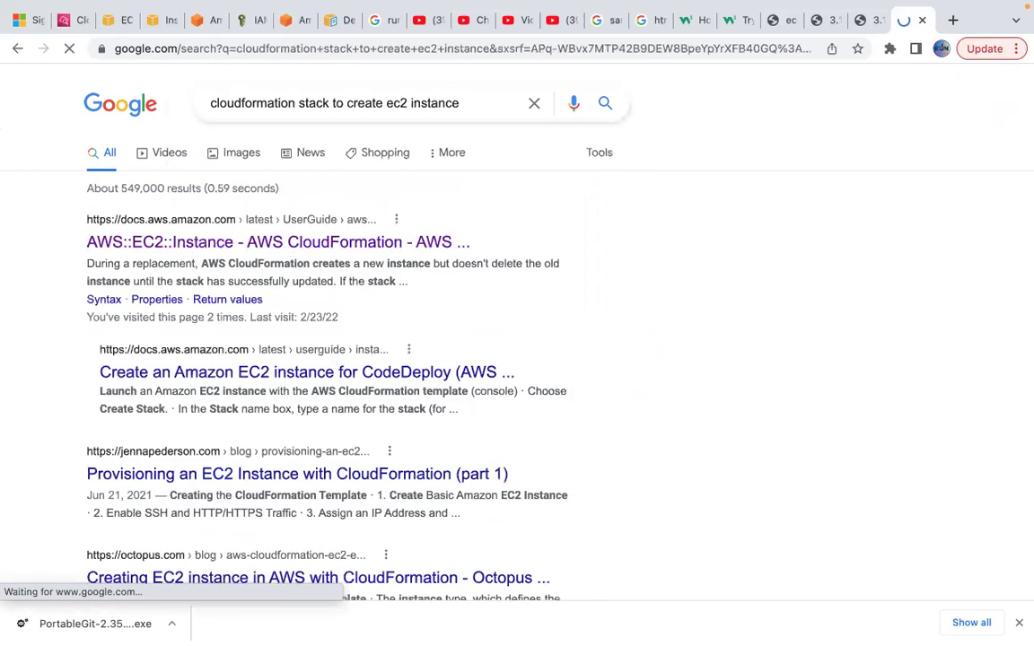
Open the AWS::EC2::Instance page of the CloudFormation documentation and examine its JSON and YAML template syntax.
{"action": "left_click", "coordinate": [246, 247]}
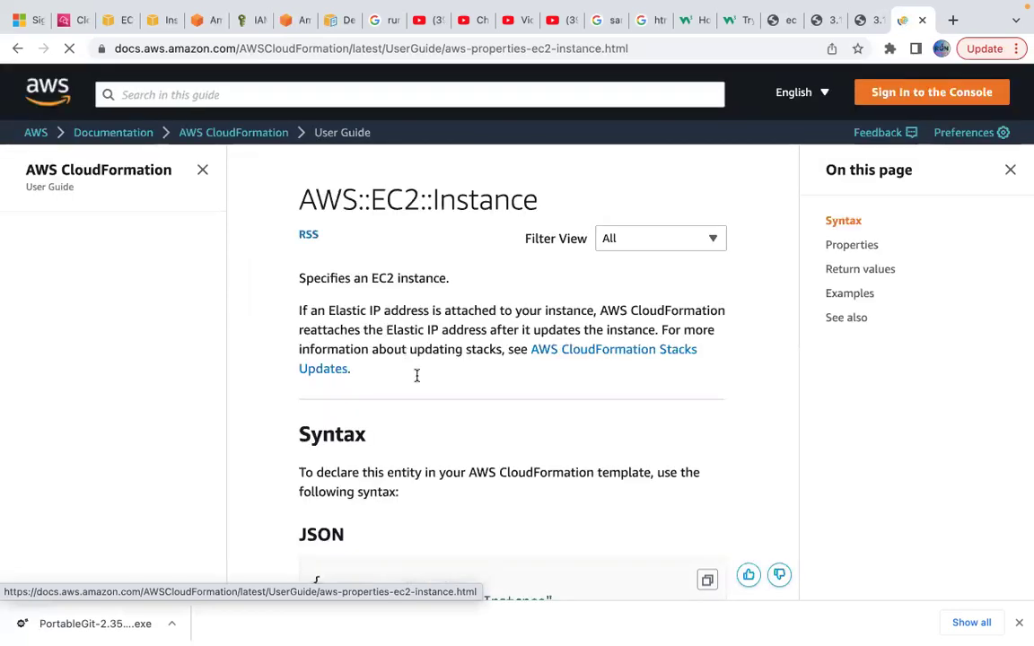
{"action": "scroll", "coordinate": [417, 376], "scroll_direction": "down", "scroll_amount": 3}
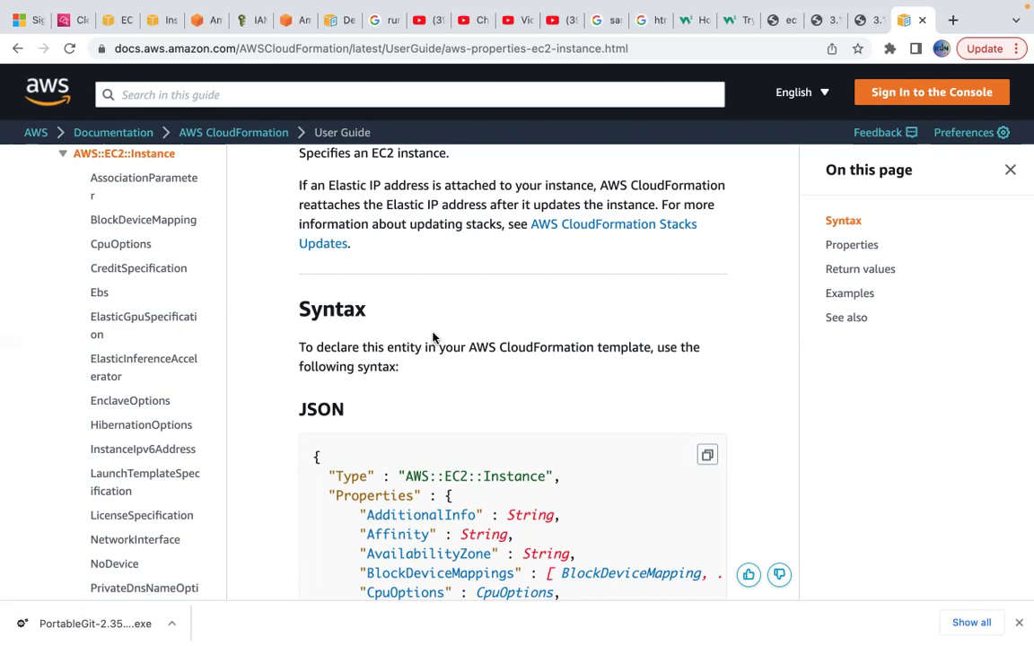
{"action": "scroll", "coordinate": [470, 339], "scroll_direction": "down", "scroll_amount": 5}
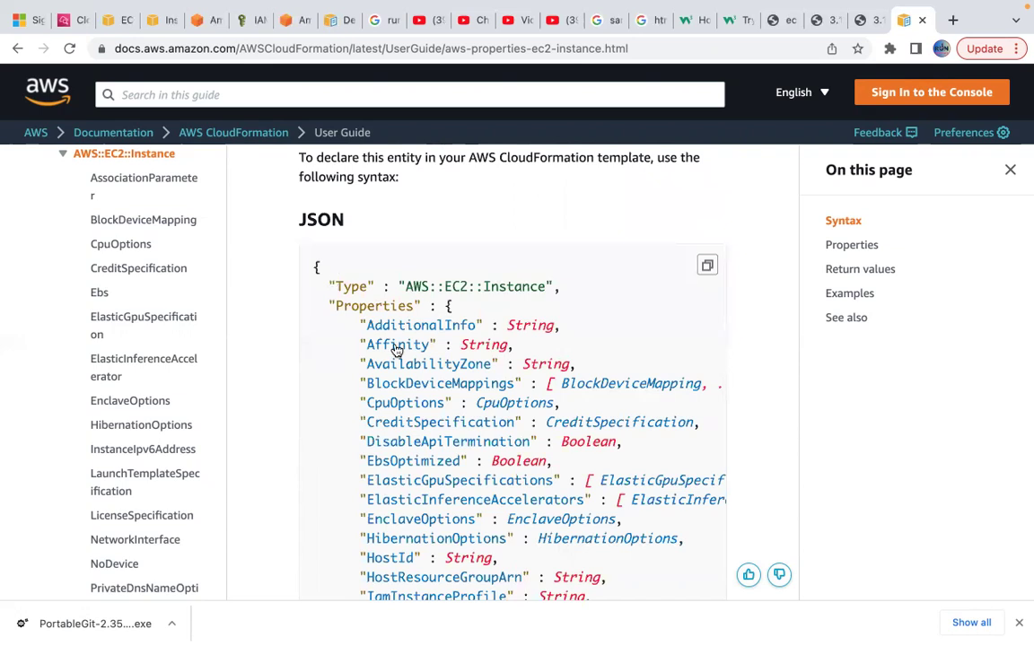
{"action": "scroll", "coordinate": [392, 350], "scroll_direction": "down", "scroll_amount": 8}
{"action": "scroll", "coordinate": [394, 350], "scroll_direction": "down", "scroll_amount": 15}
{"action": "scroll", "coordinate": [395, 348], "scroll_direction": "up", "scroll_amount": 4}
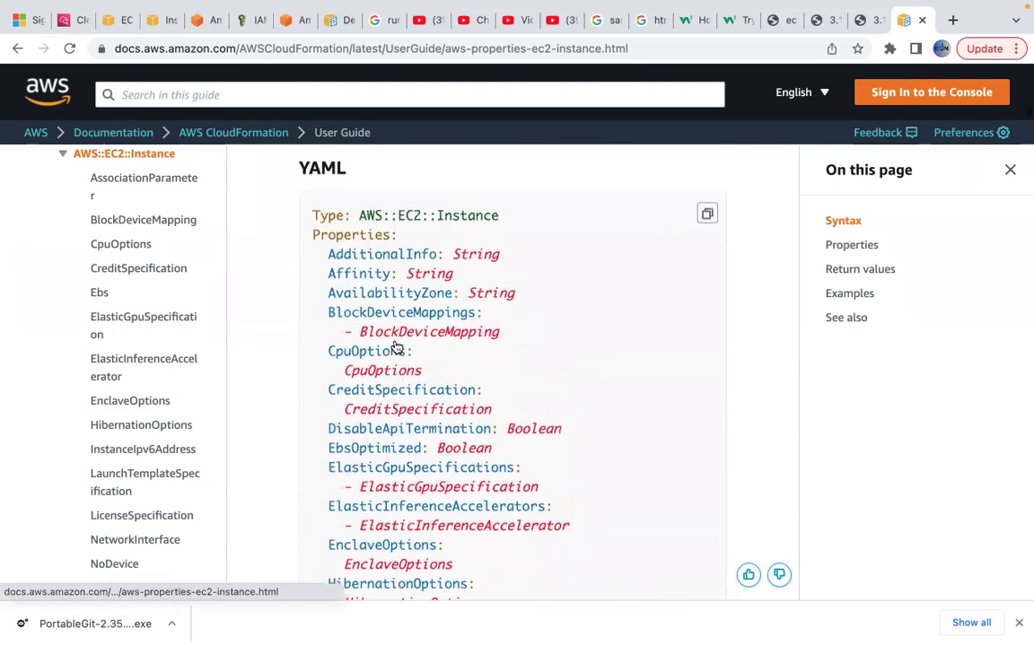
{"action": "left_click_drag", "start_coordinate": [309, 216], "coordinate": [489, 369]}
{"action": "left_click", "coordinate": [533, 346]}
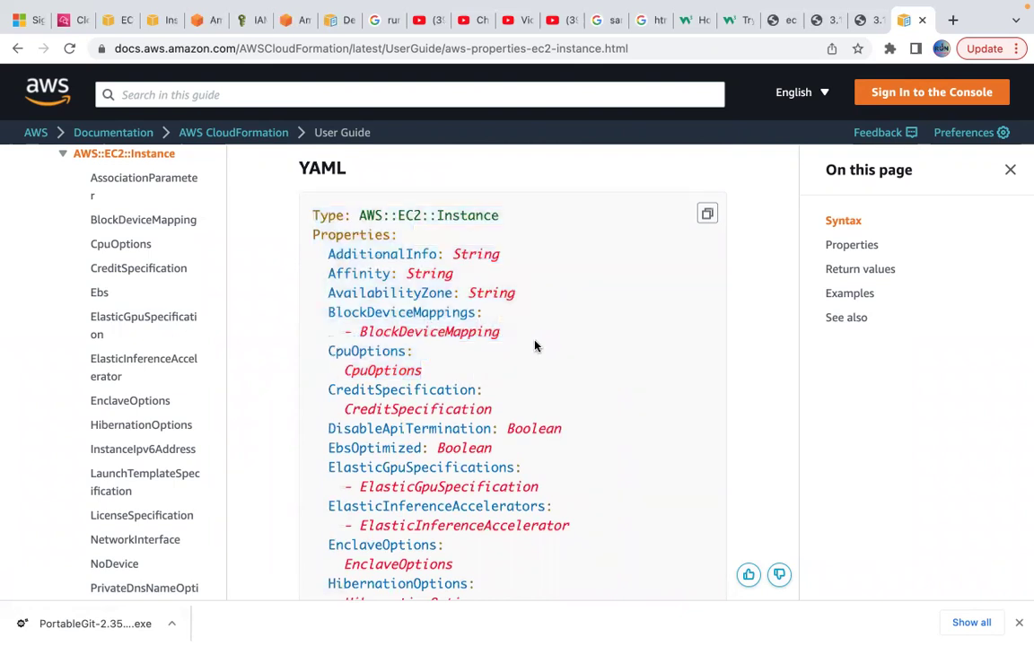
{"action": "scroll", "coordinate": [534, 347], "scroll_direction": "down", "scroll_amount": 2}
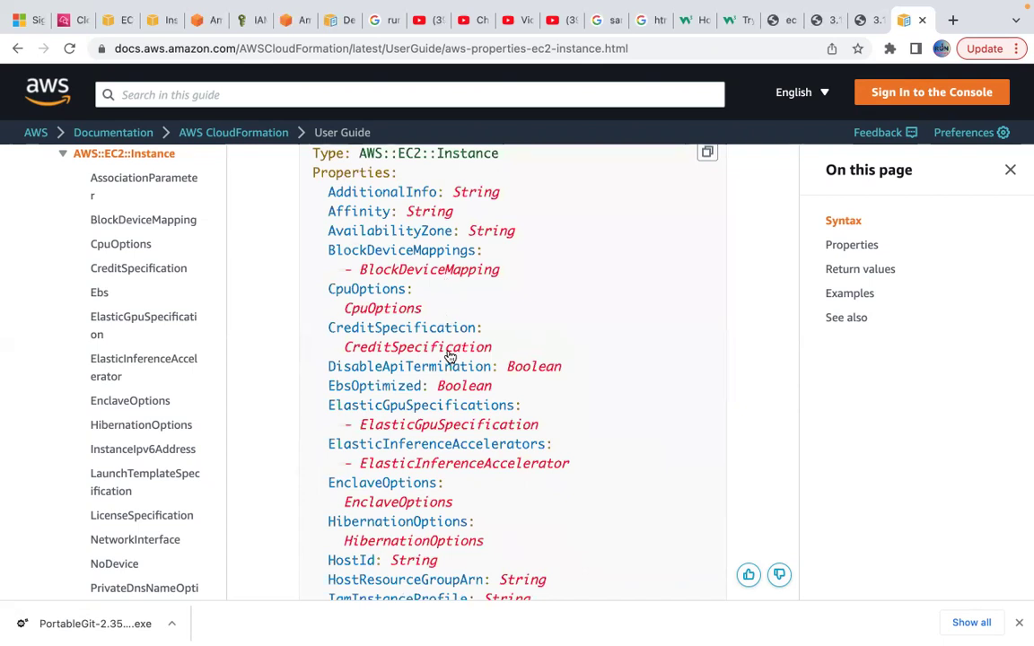
{"action": "scroll", "coordinate": [449, 354], "scroll_direction": "down", "scroll_amount": 5}
{"action": "scroll", "coordinate": [449, 355], "scroll_direction": "down", "scroll_amount": 2}
{"action": "scroll", "coordinate": [449, 354], "scroll_direction": "up", "scroll_amount": 7}
{"action": "scroll", "coordinate": [448, 354], "scroll_direction": "up", "scroll_amount": 3}
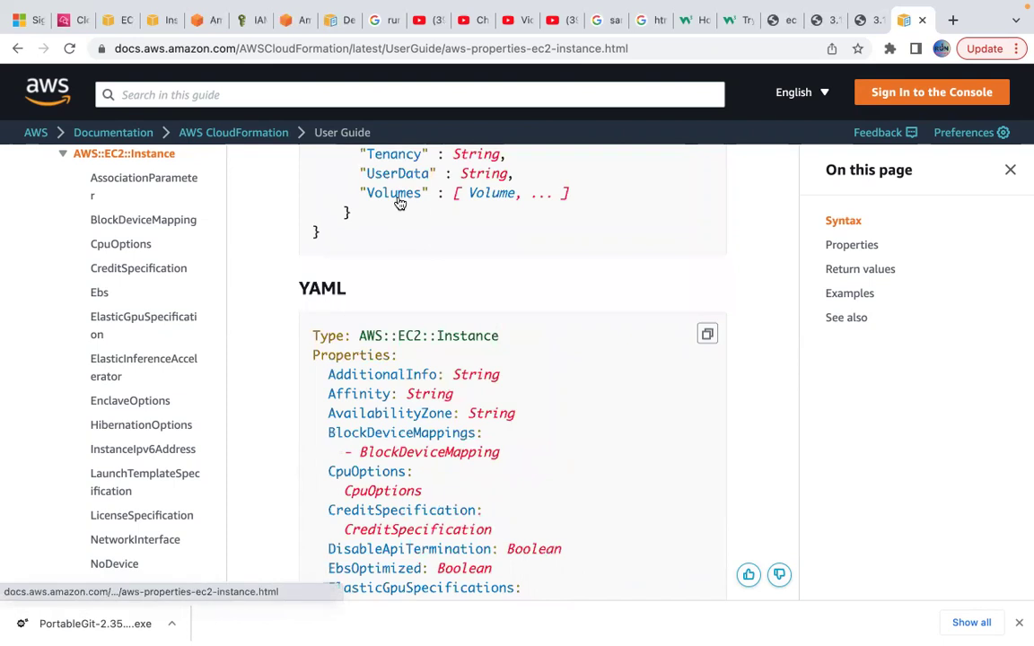
Return to the AWS console, find the CloudFormation service with the search term "cloudformation", and start creating a stack.
{"action": "left_click", "coordinate": [109, 22]}
{"action": "left_click", "coordinate": [252, 79]}
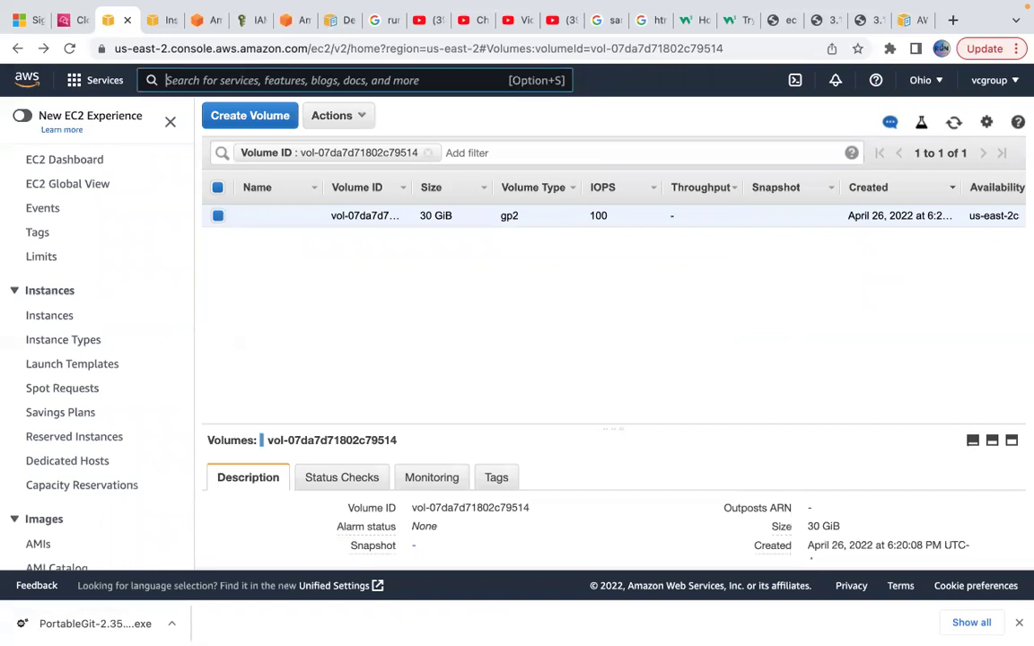
{"action": "type", "text": "cloudformation"}
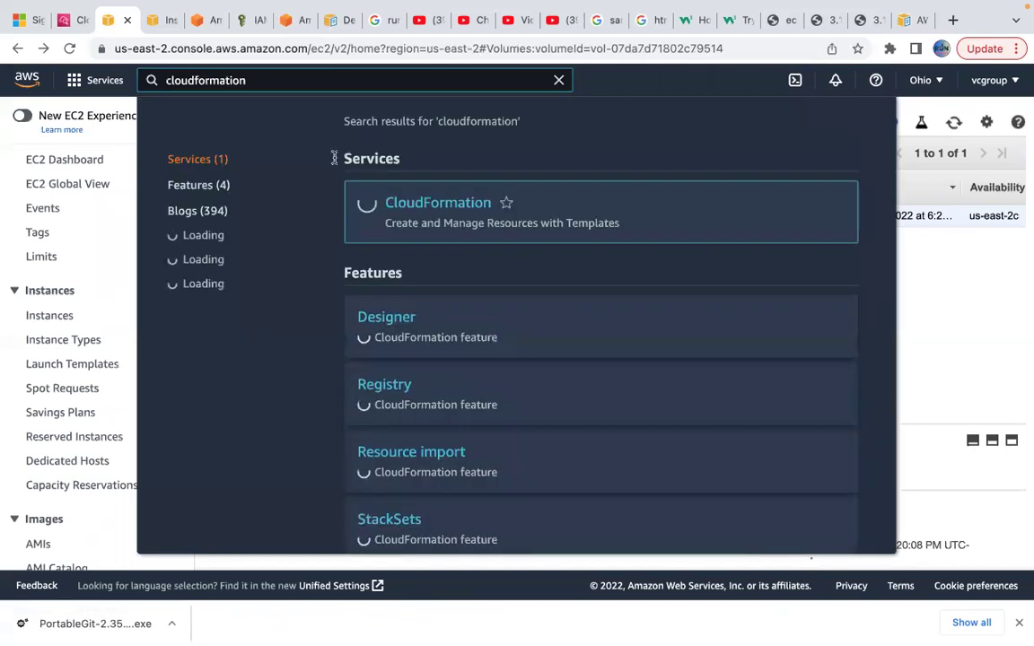
{"action": "left_click", "coordinate": [444, 209]}
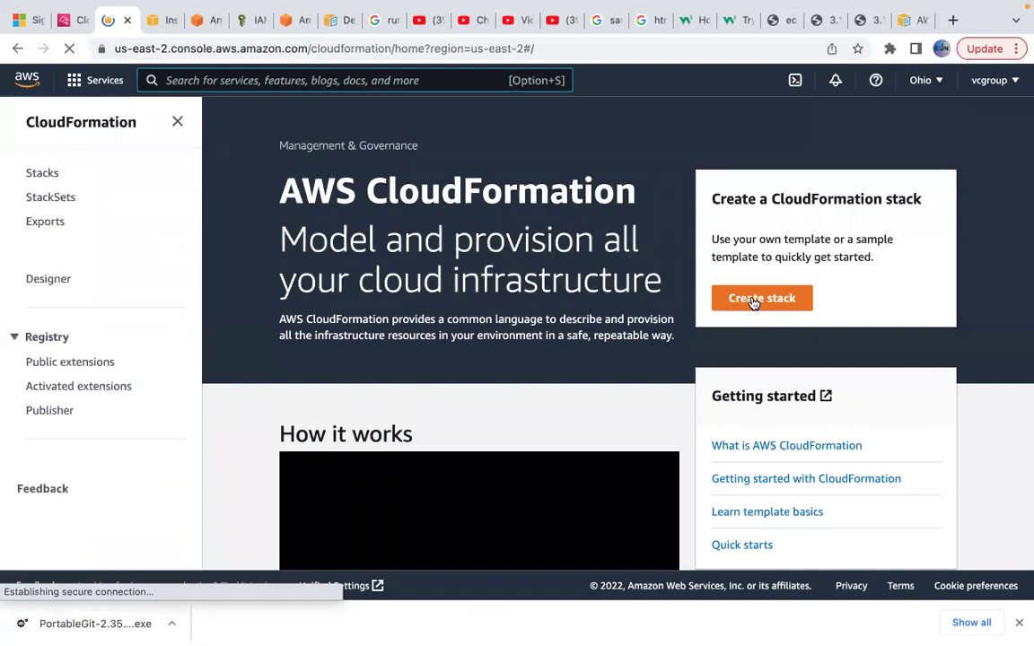
{"action": "left_click", "coordinate": [754, 300]}
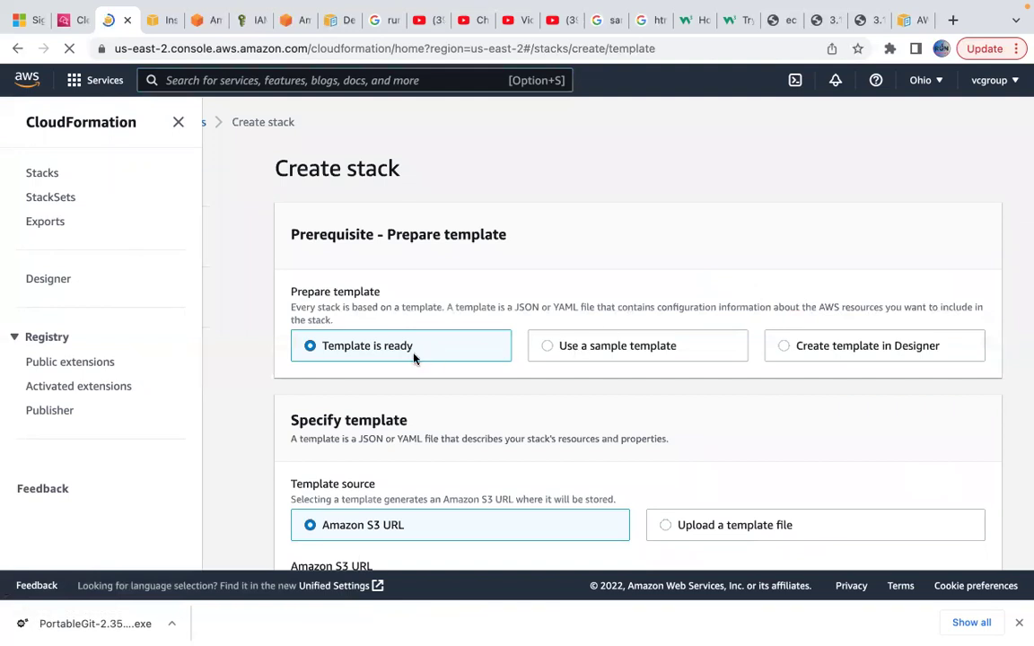
Set the template source to Upload a template file, then view the file chooser and cancel it without selecting a file.
{"action": "scroll", "coordinate": [395, 327], "scroll_direction": "down", "scroll_amount": 1}
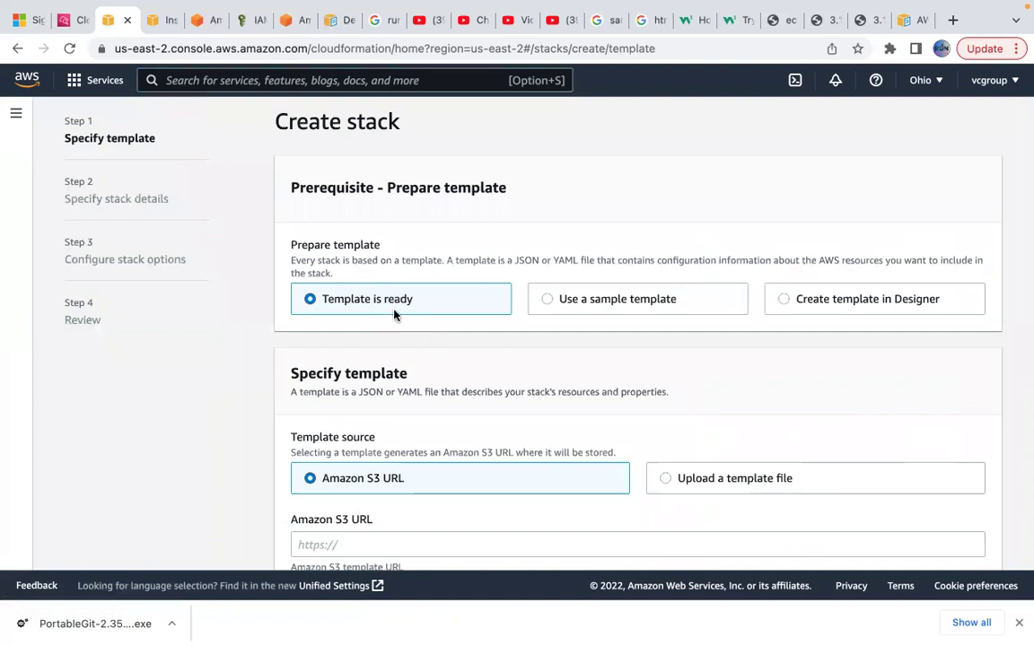
{"action": "scroll", "coordinate": [457, 376], "scroll_direction": "down", "scroll_amount": 2}
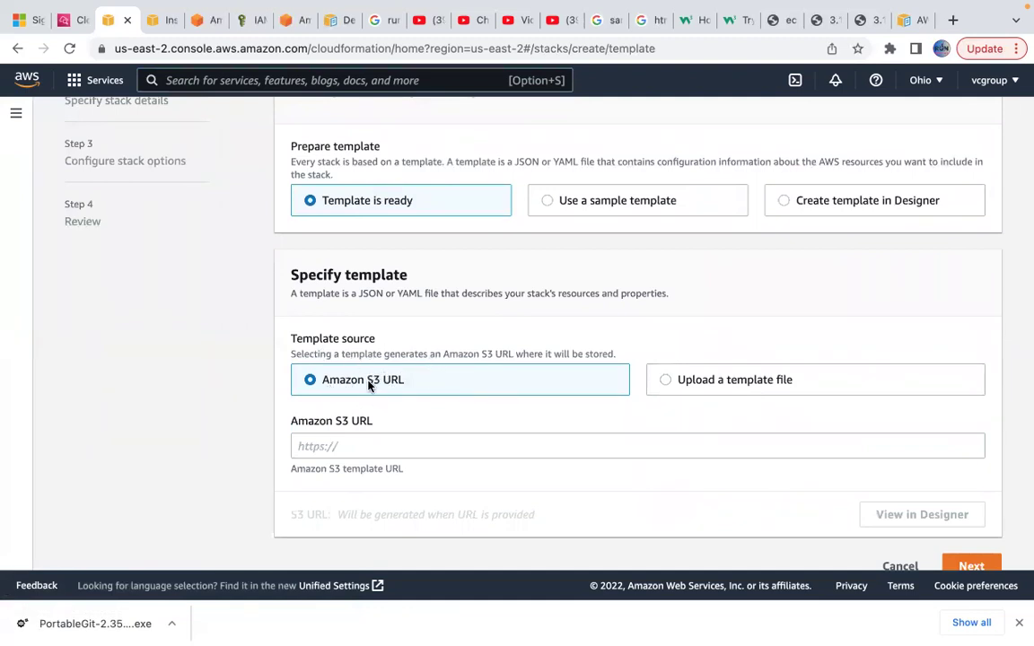
{"action": "left_click", "coordinate": [665, 380]}
{"action": "scroll", "coordinate": [734, 406], "scroll_direction": "down", "scroll_amount": 1}
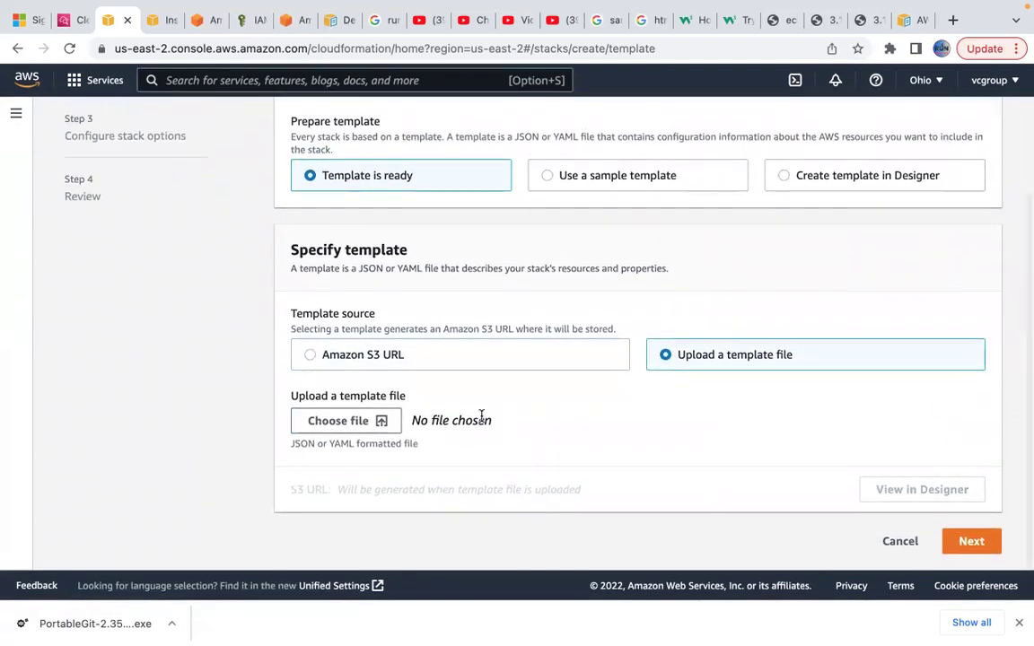
{"action": "left_click", "coordinate": [375, 423]}
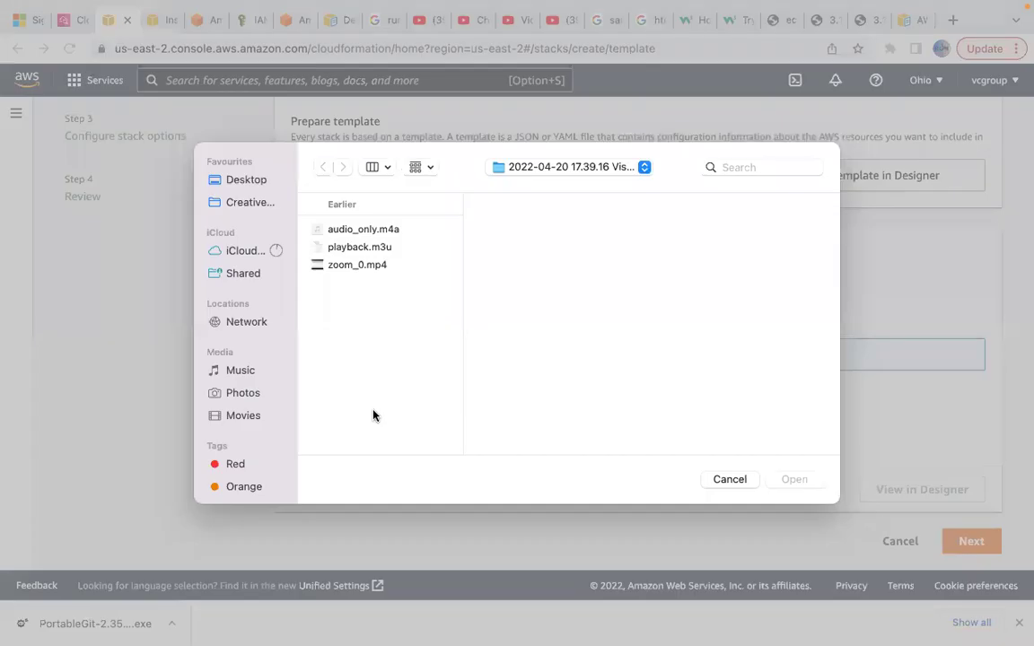
{"action": "left_click", "coordinate": [732, 481]}
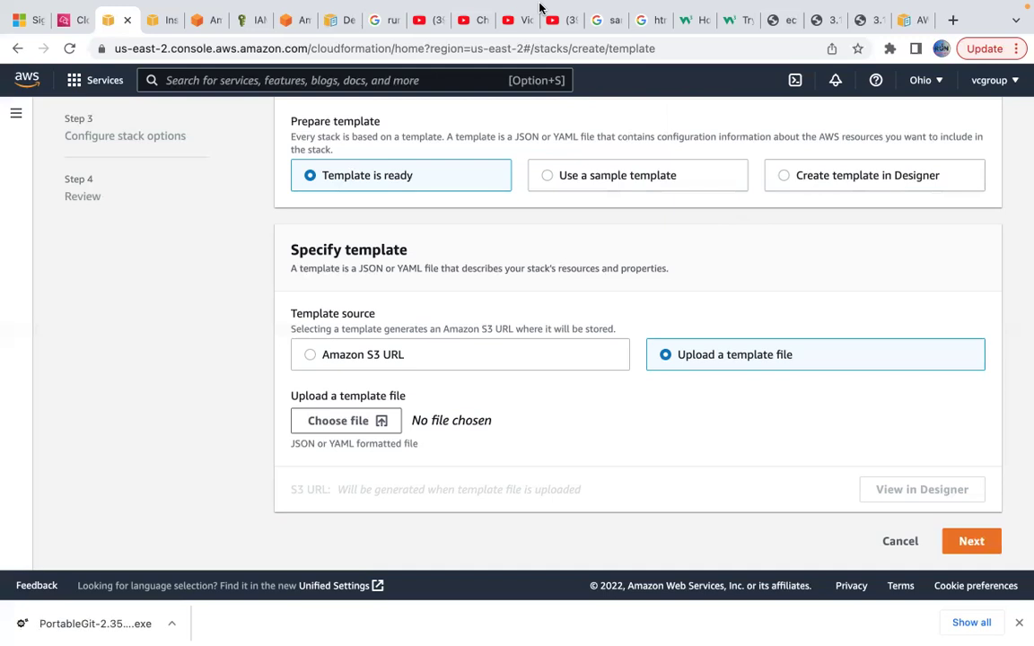
{"action": "mouse_move", "coordinate": [489, 2]}
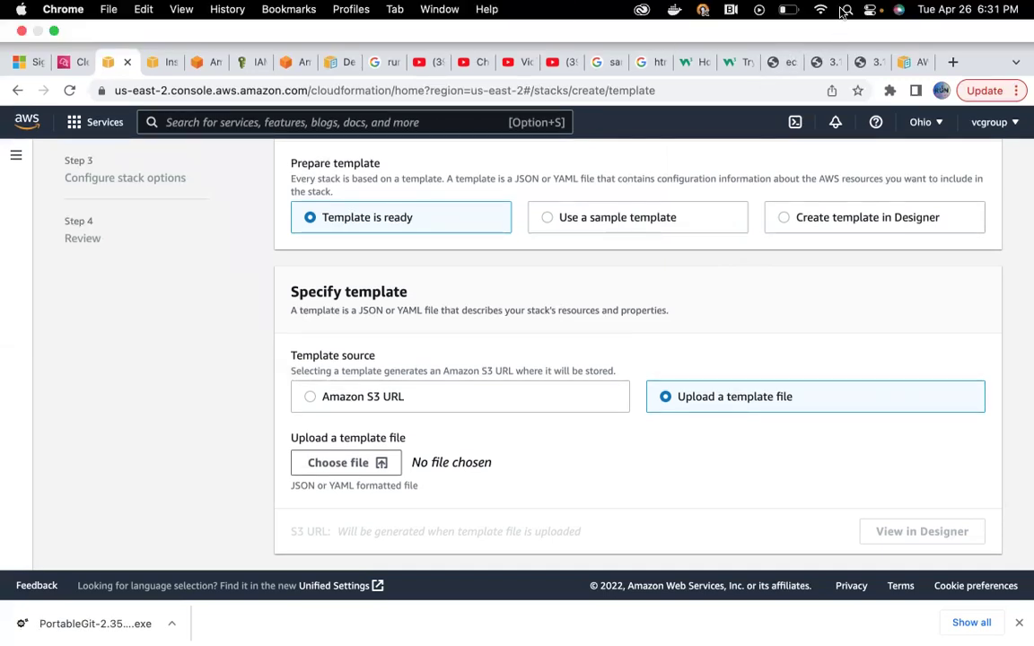